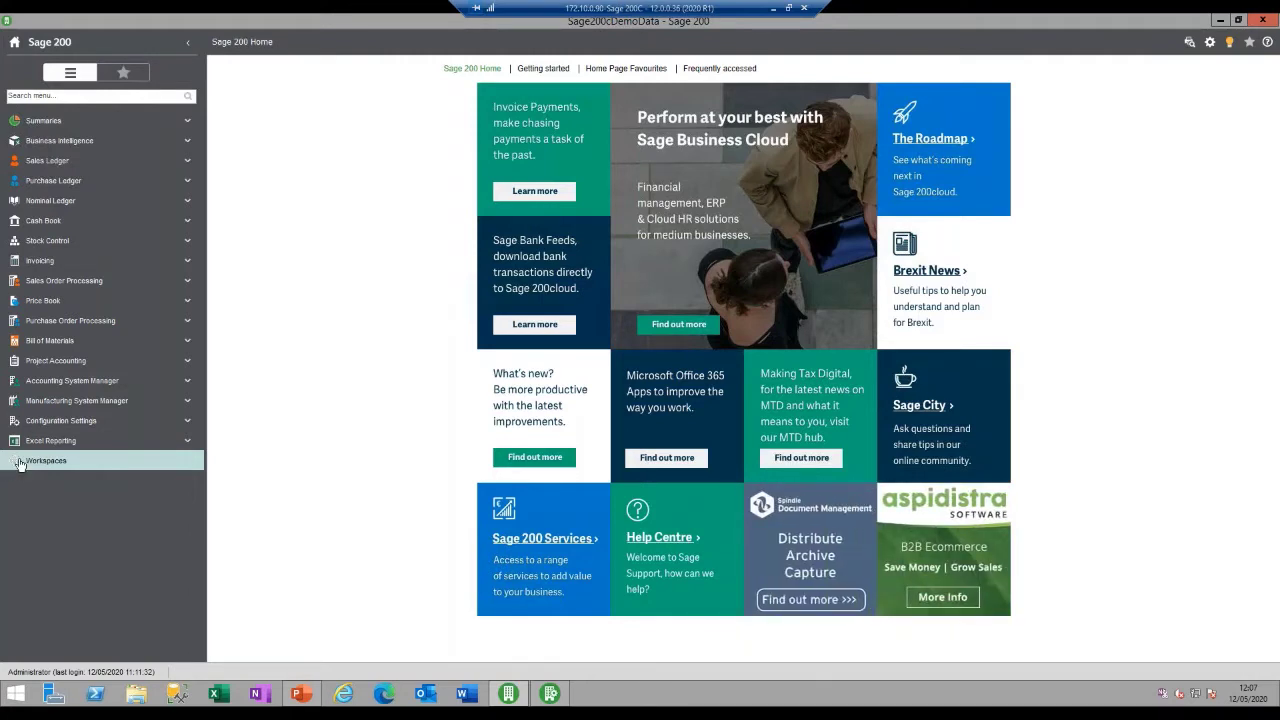
Expand the Sales Ledger's Sales Enquiries to list its enquiry workspaces
left_click(79, 165)
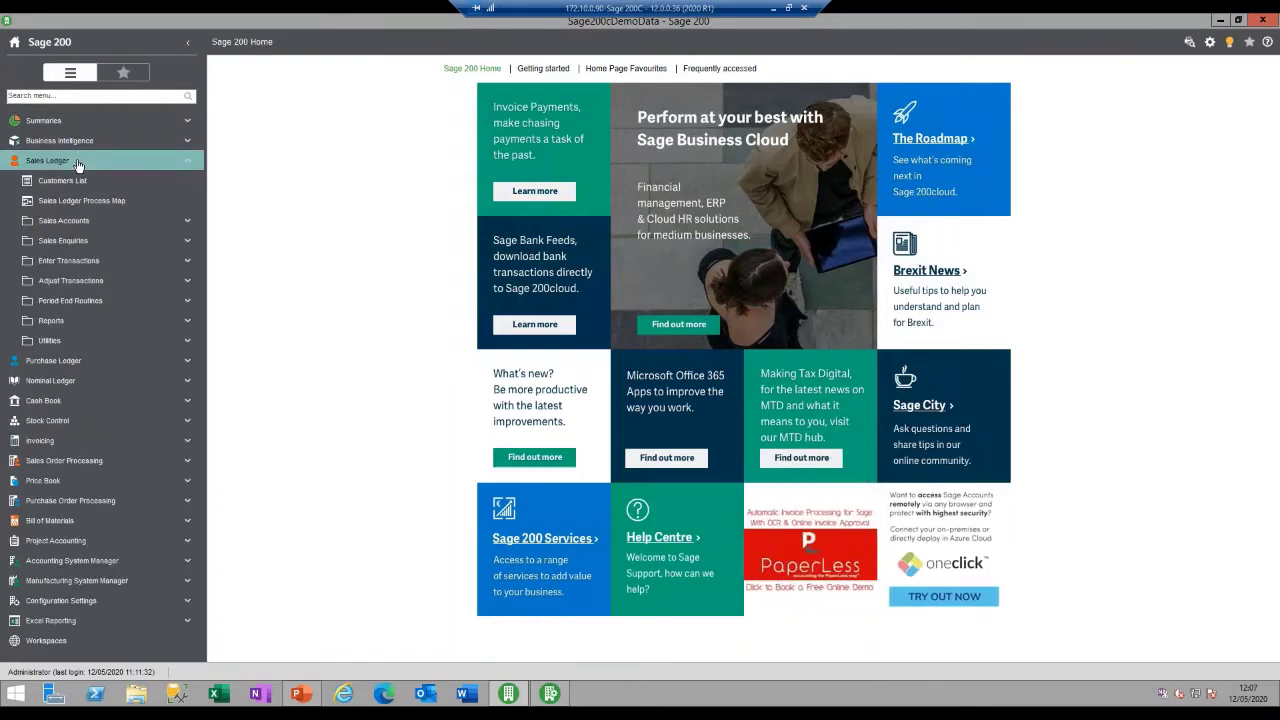
left_click(63, 241)
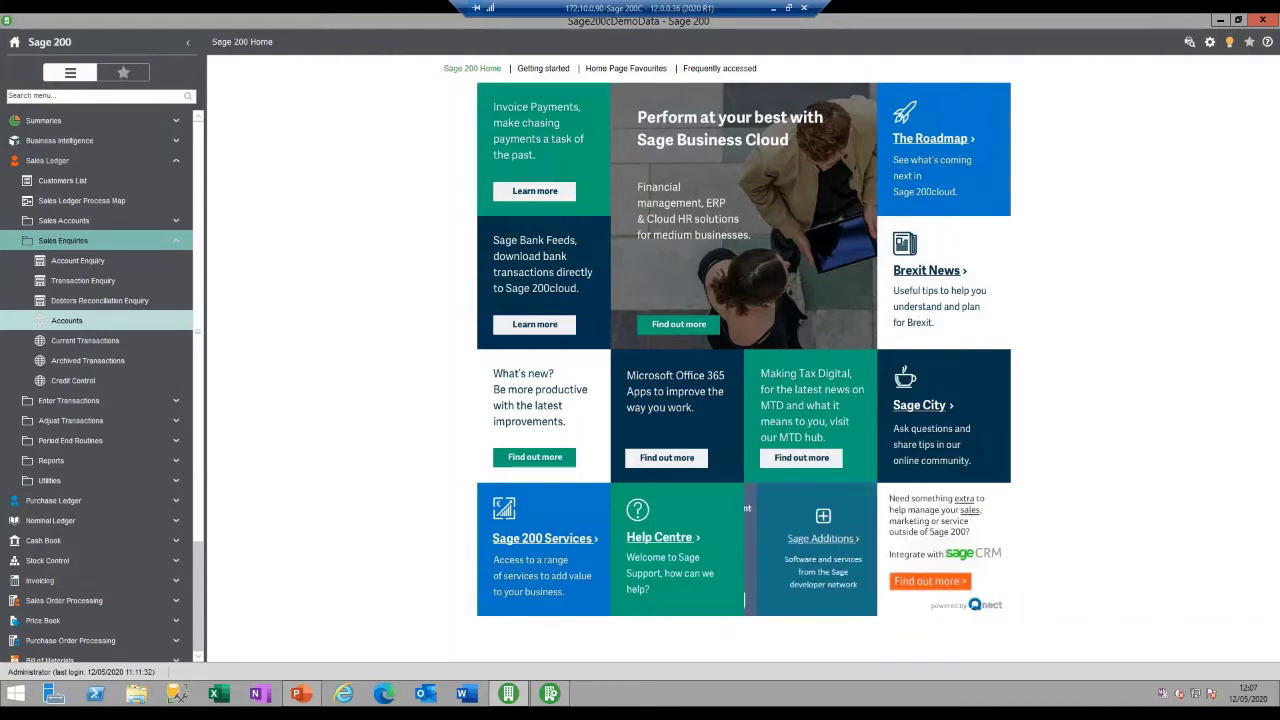
Switch to Sage 200 System Administration and open the feature authorisation for the Full Access role
left_click(551, 694)
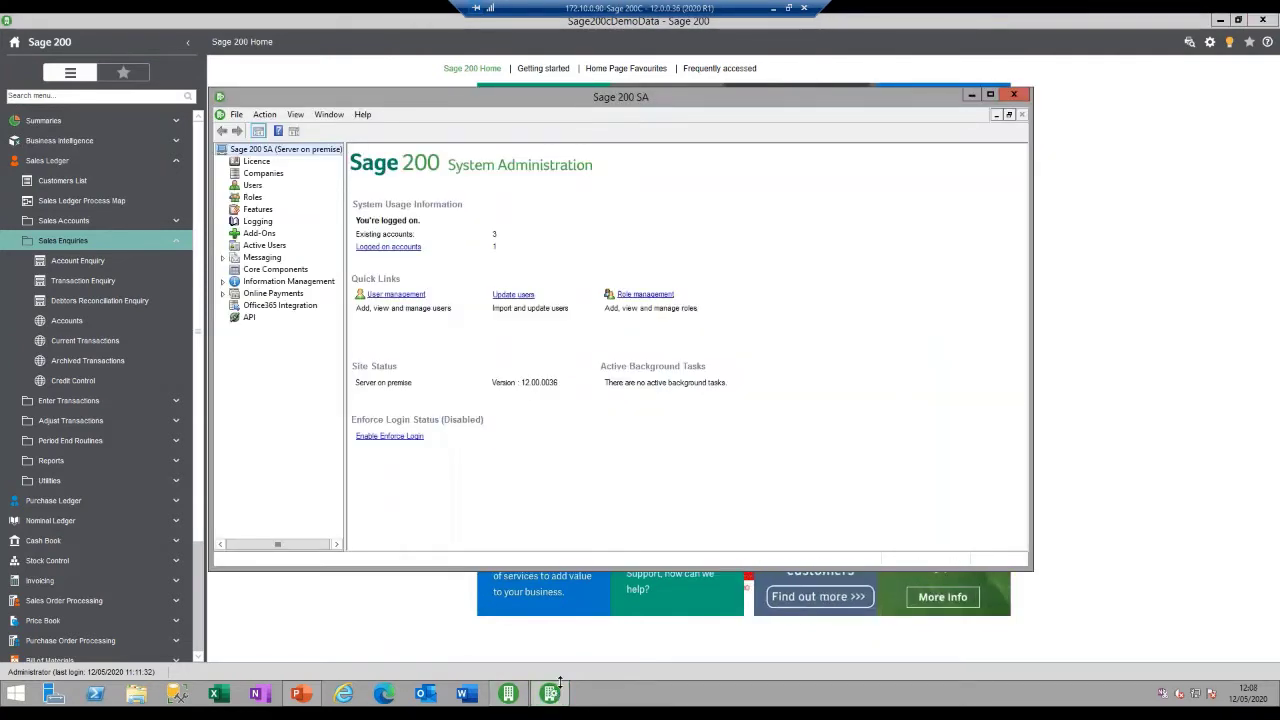
left_click(253, 198)
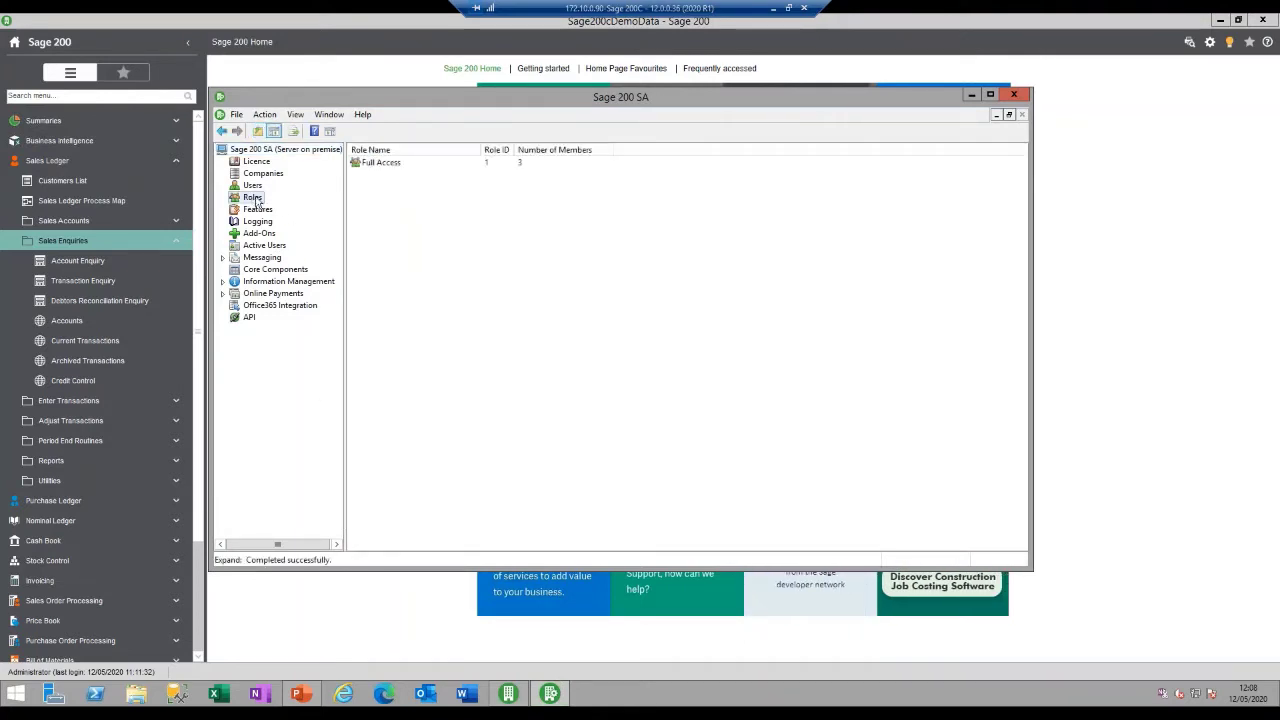
left_click(379, 166)
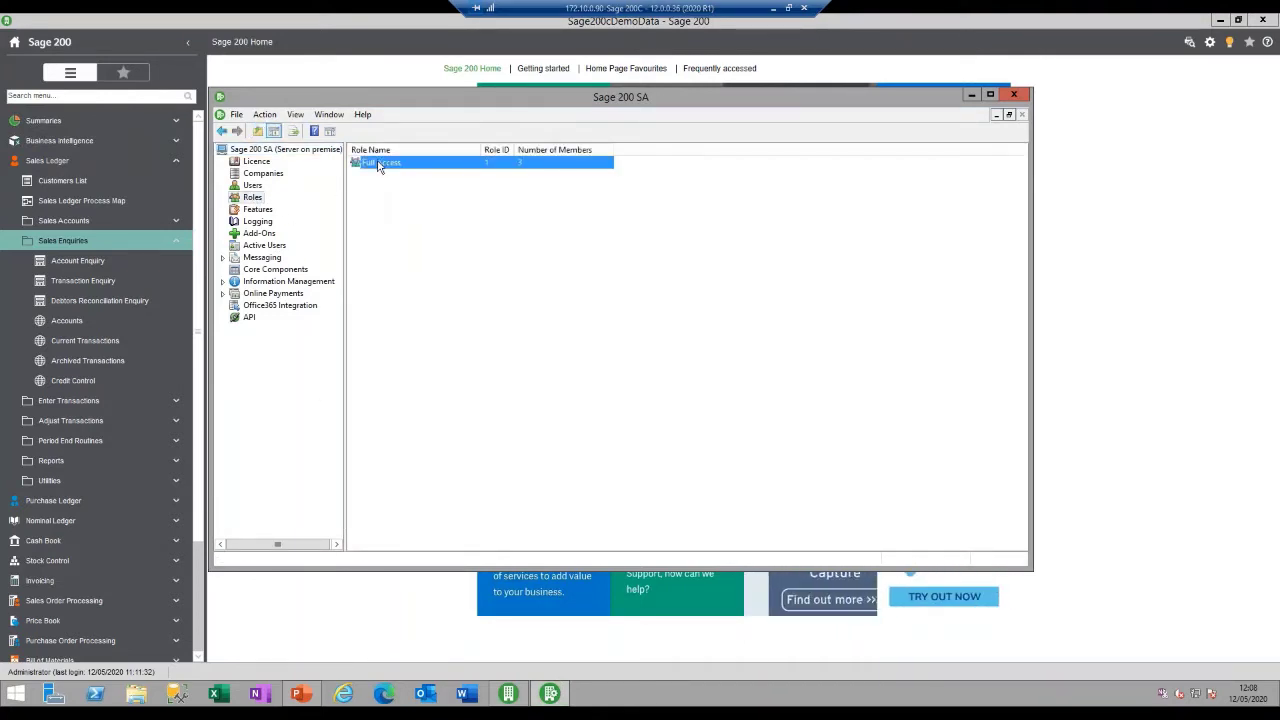
right_click(379, 166)
left_click(453, 205)
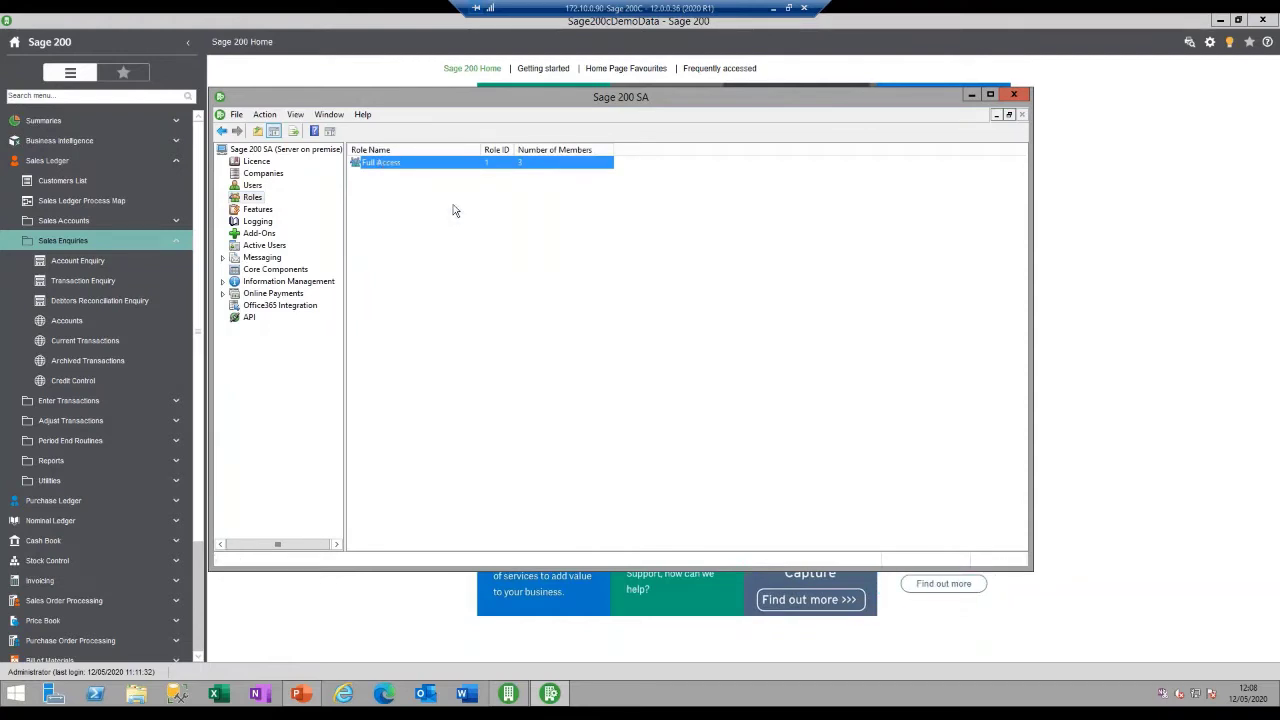
Review the Workspaces features authorised for the Full Access role, cancel without changes and close System Administration
left_click_drag(772, 335, 772, 396)
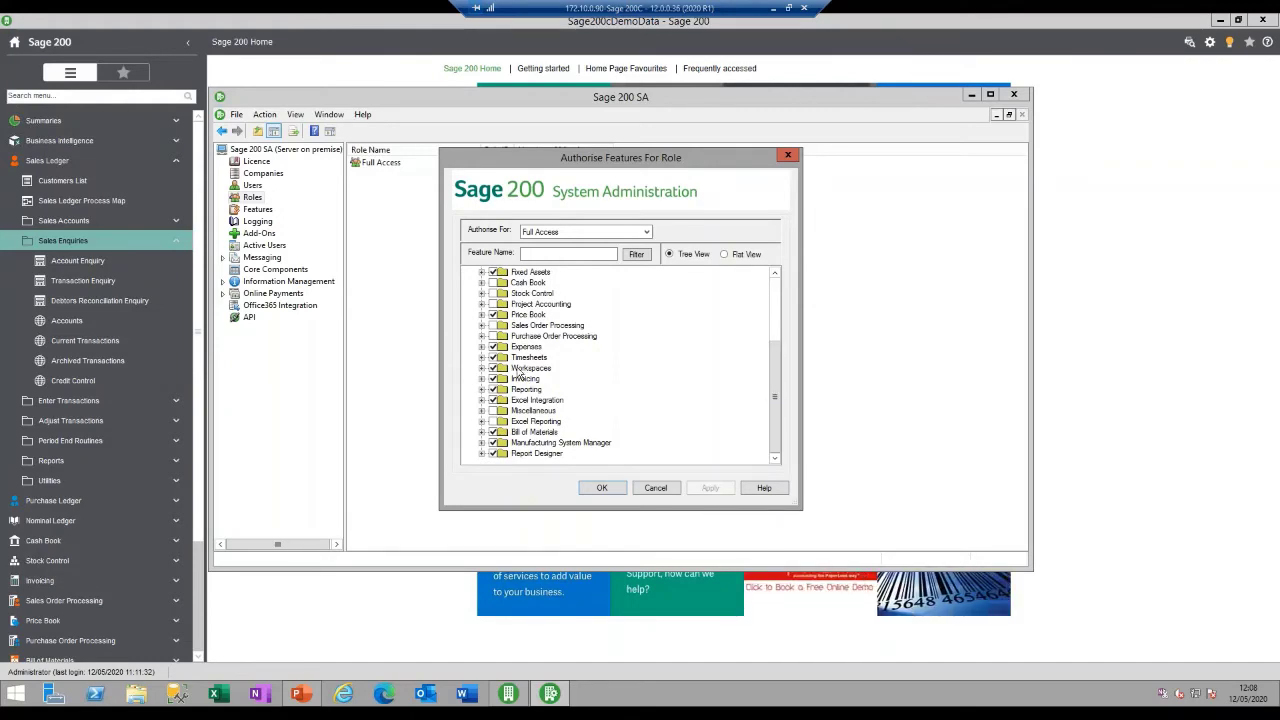
left_click(482, 369)
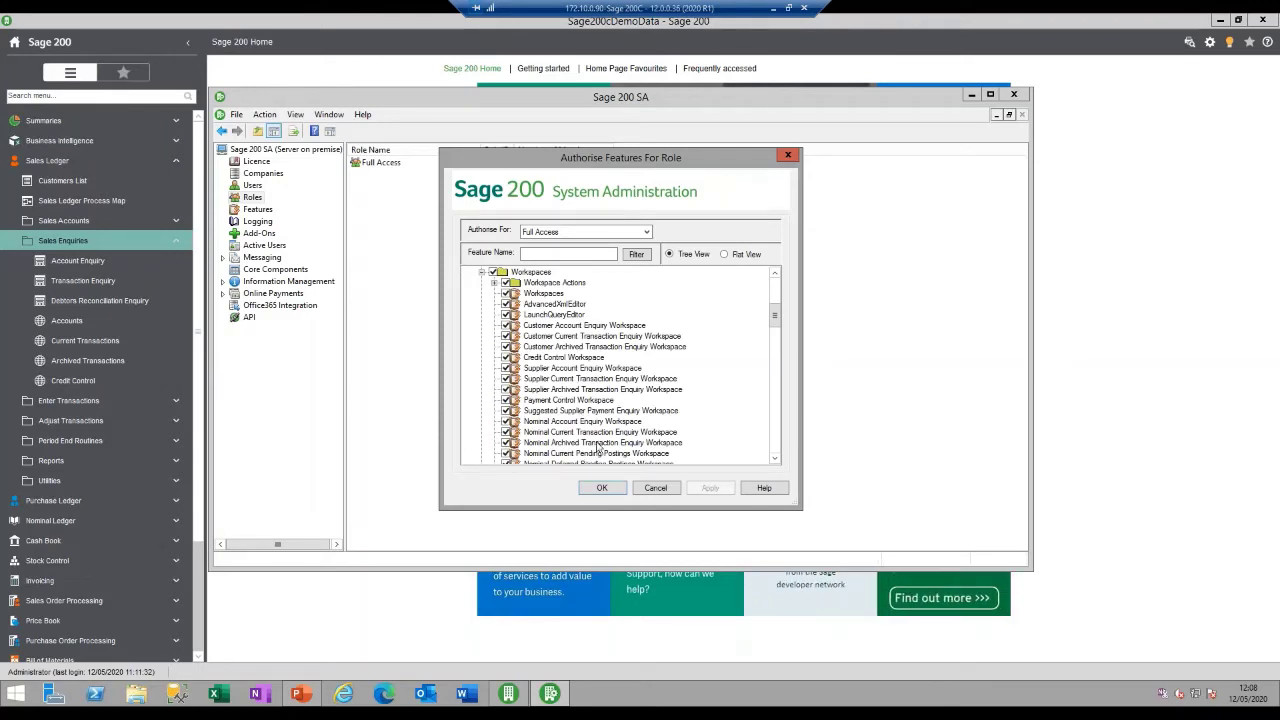
left_click(657, 488)
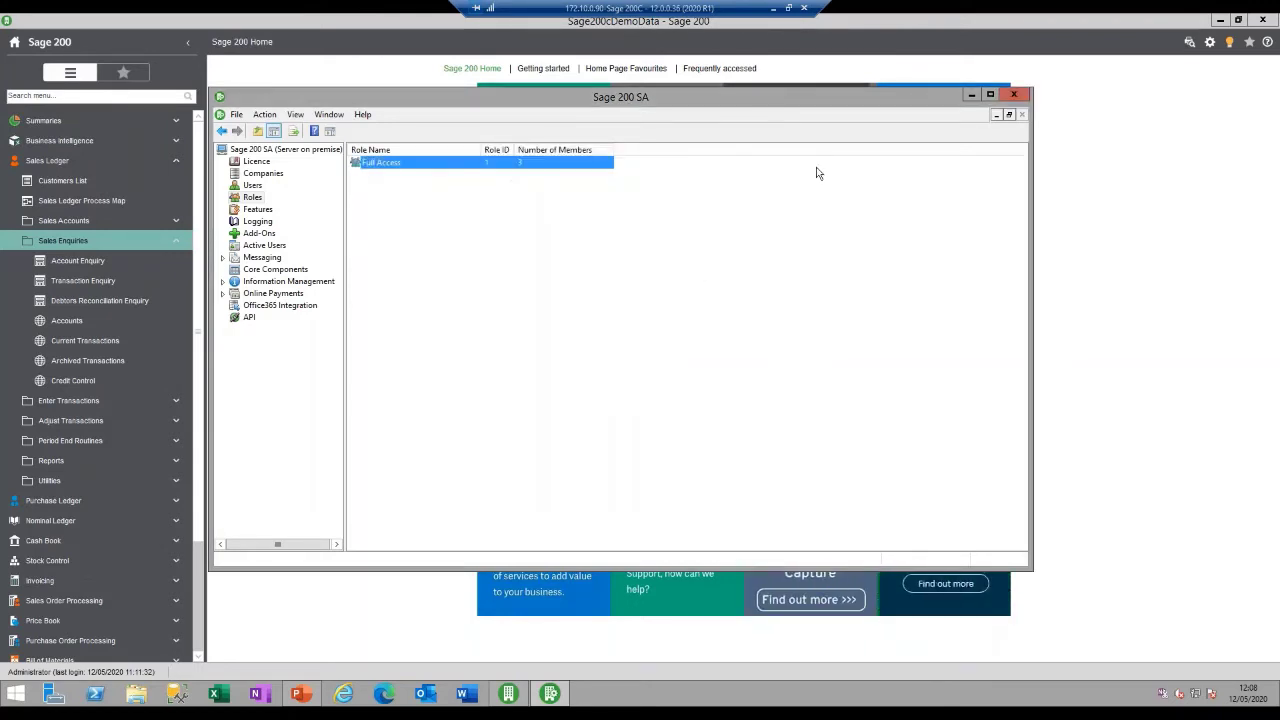
left_click(1017, 96)
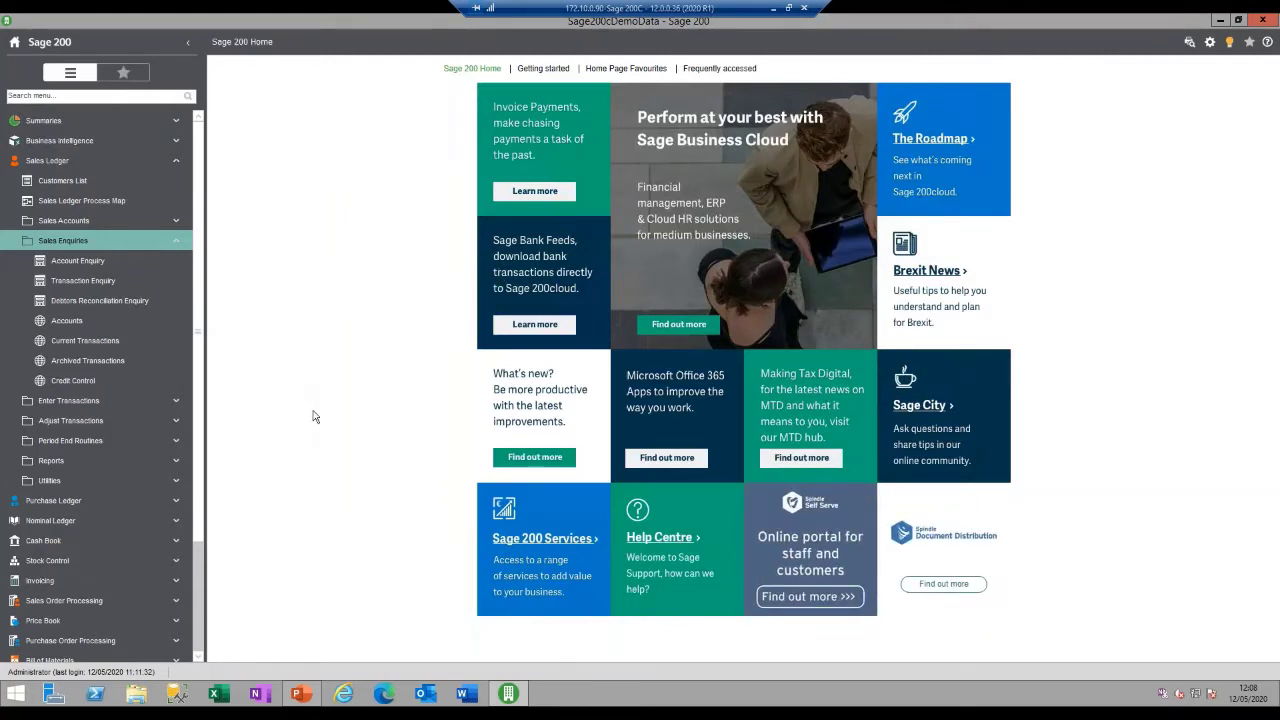
Open the sales ledger's Current Transactions workspace and check the Code, Transaction Type and Transaction Date filter fields
left_click(80, 346)
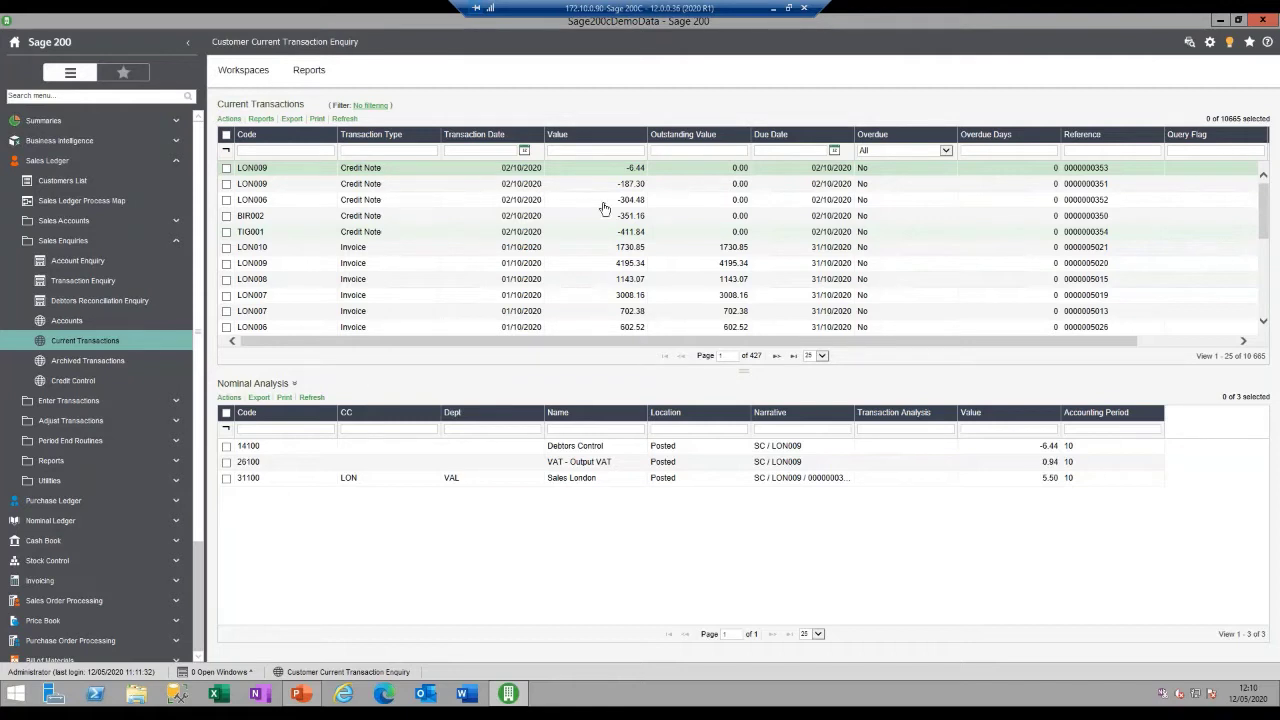
left_click(249, 151)
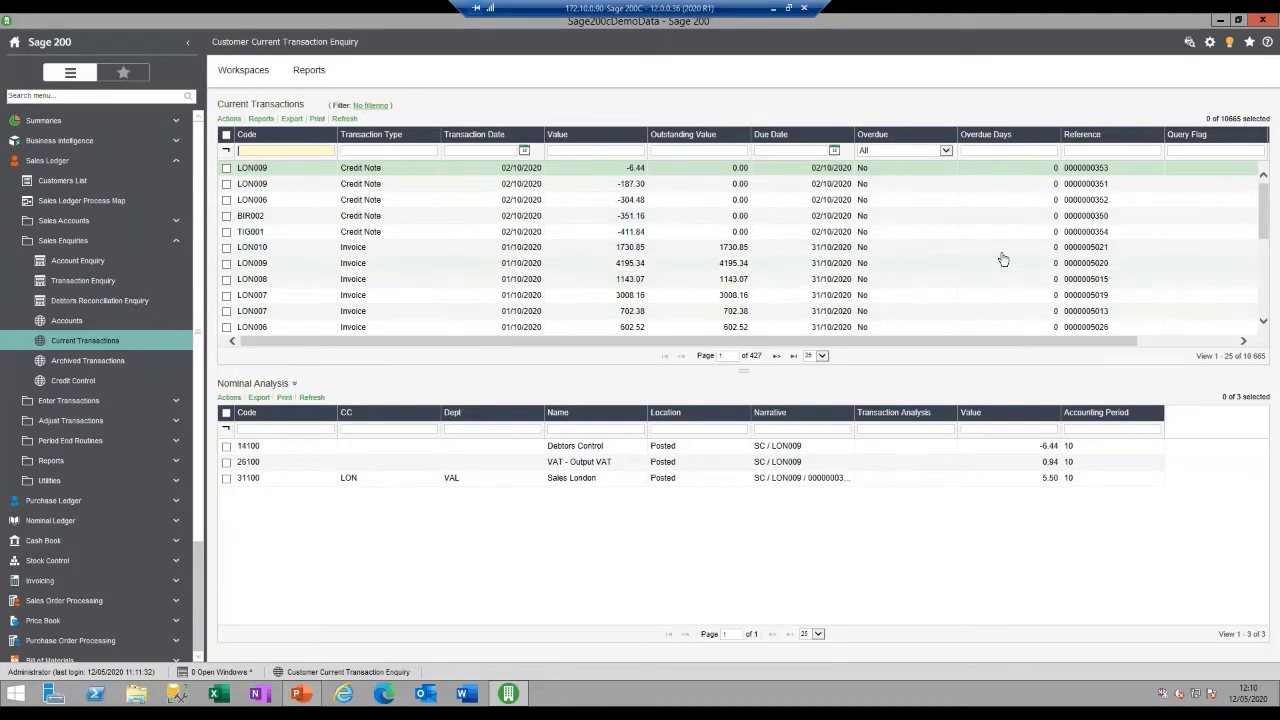
left_click(383, 151)
left_click(492, 150)
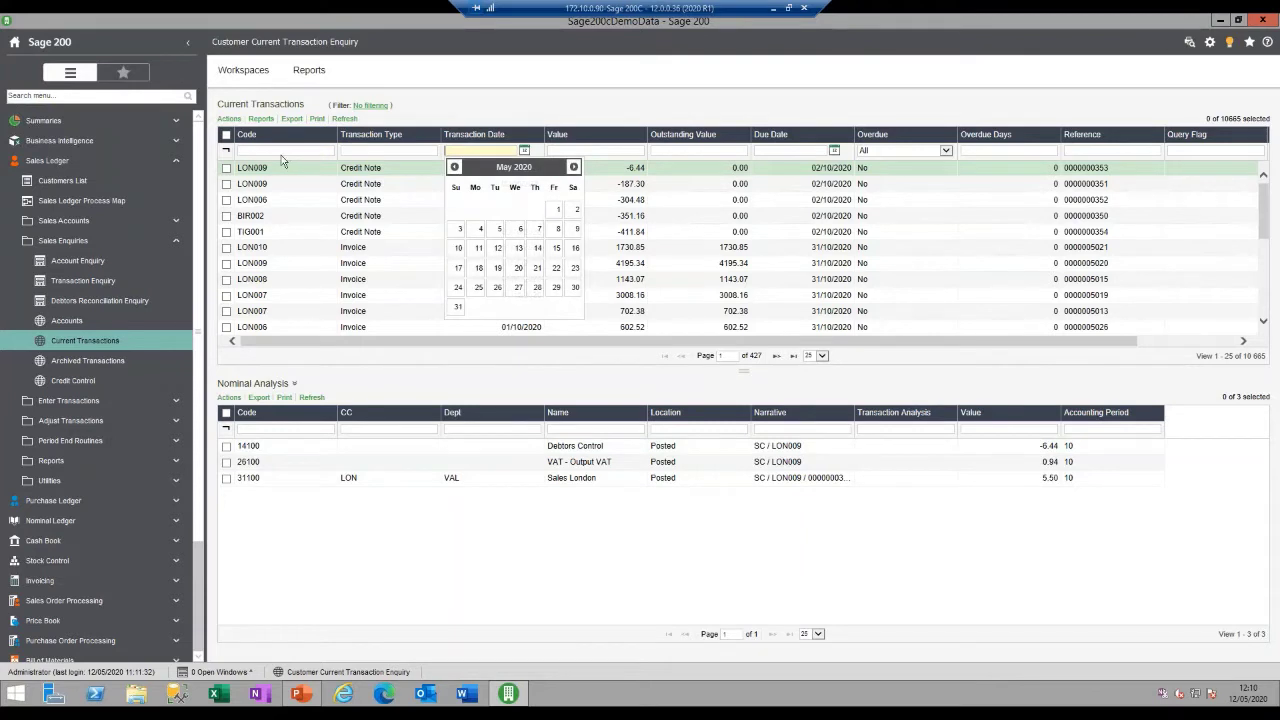
left_click(283, 151)
left_click(356, 151)
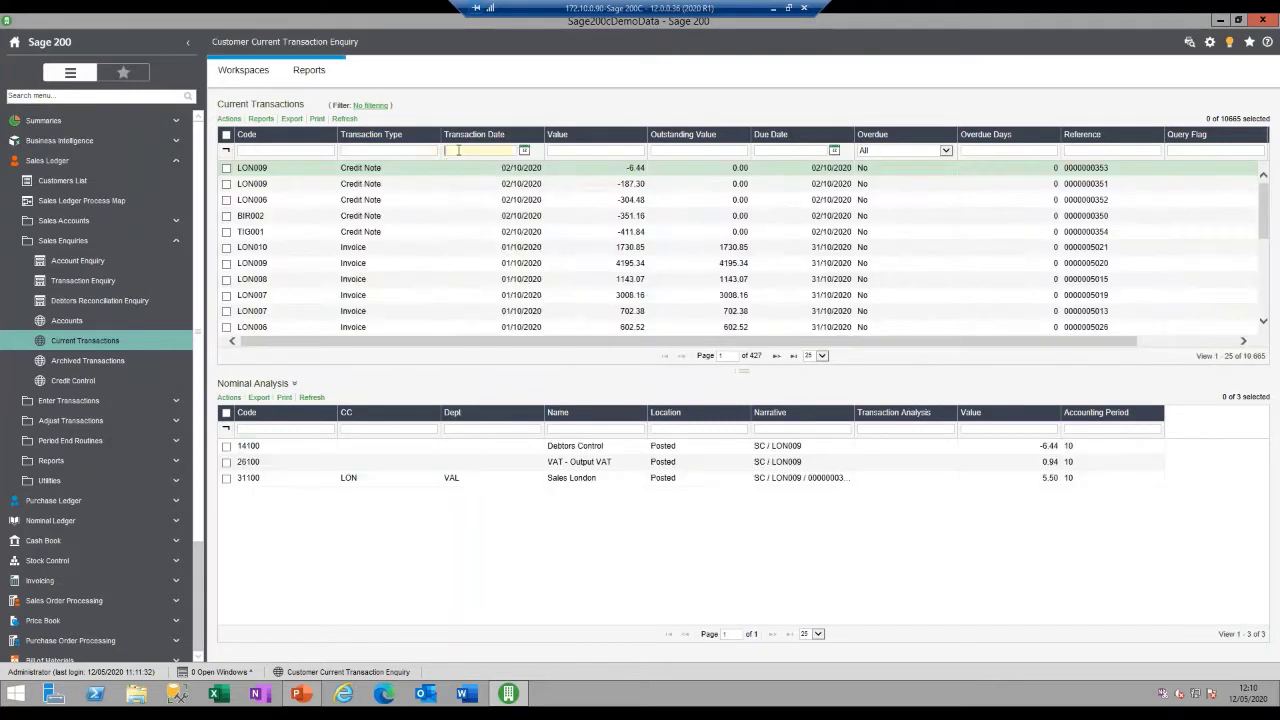
left_click(455, 151)
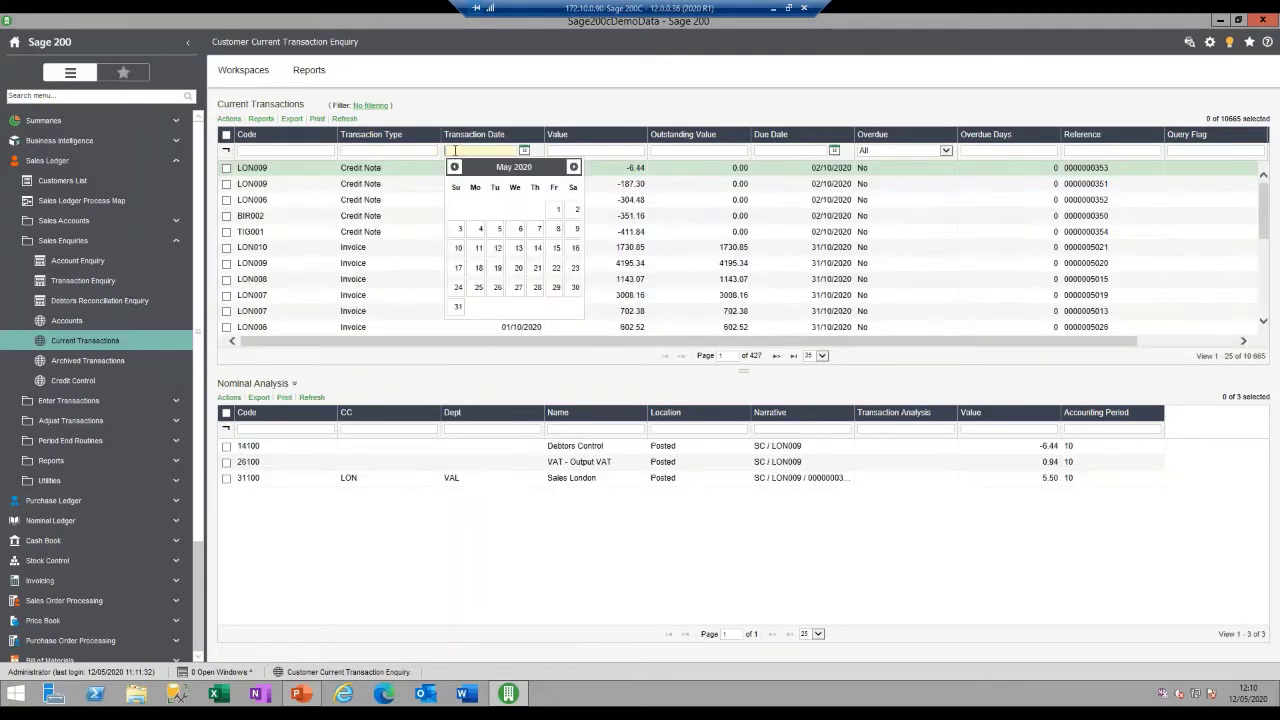
Filter the current transactions by the customer's account code and by the transaction type Credit
left_click(284, 150)
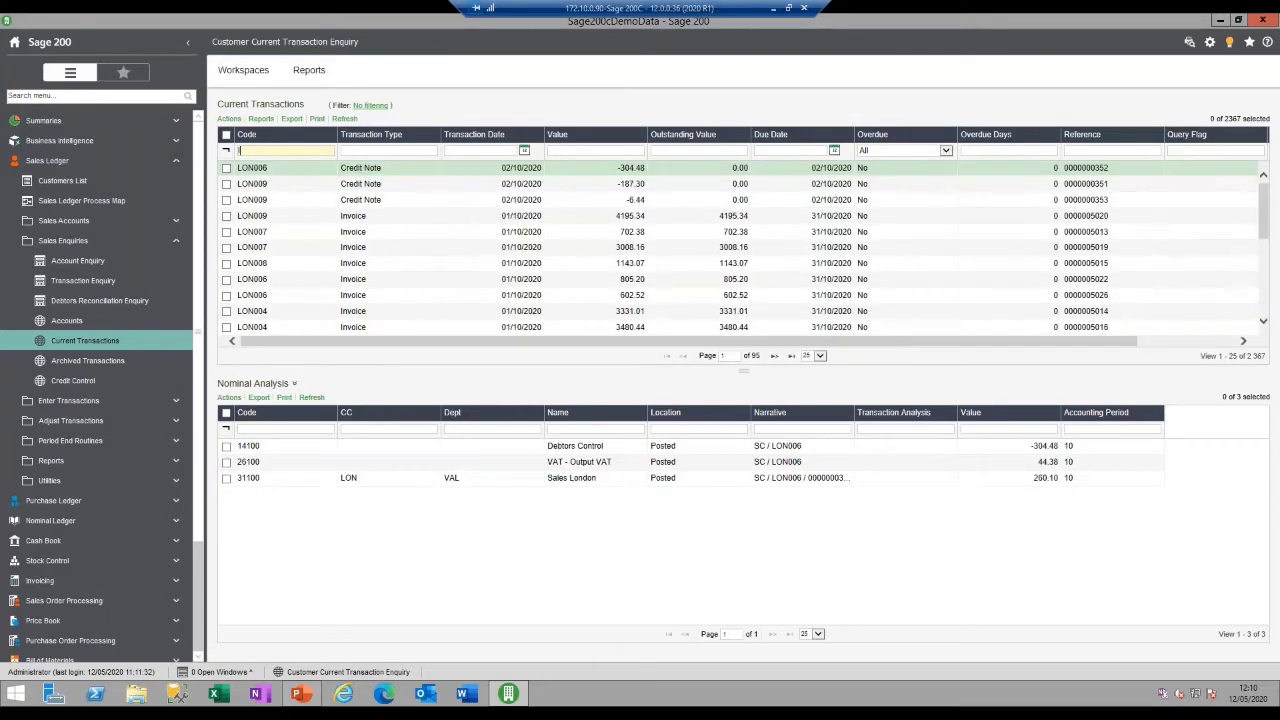
type("o")
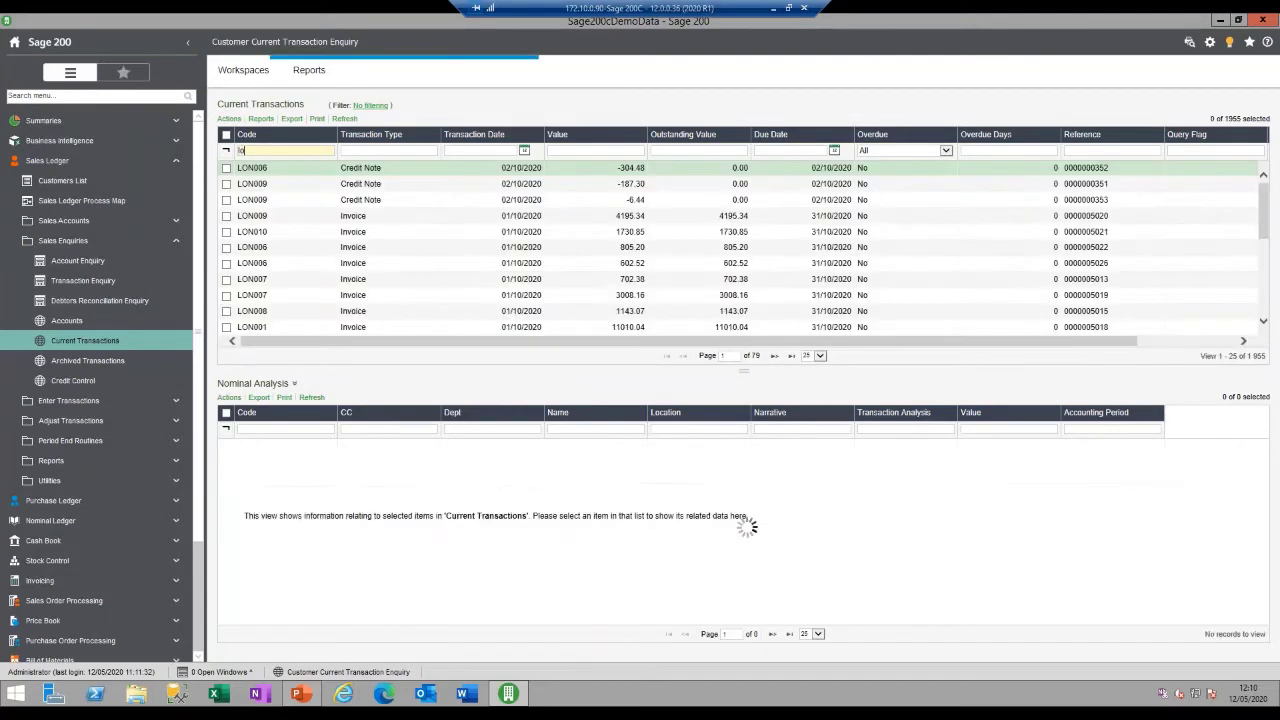
type("n")
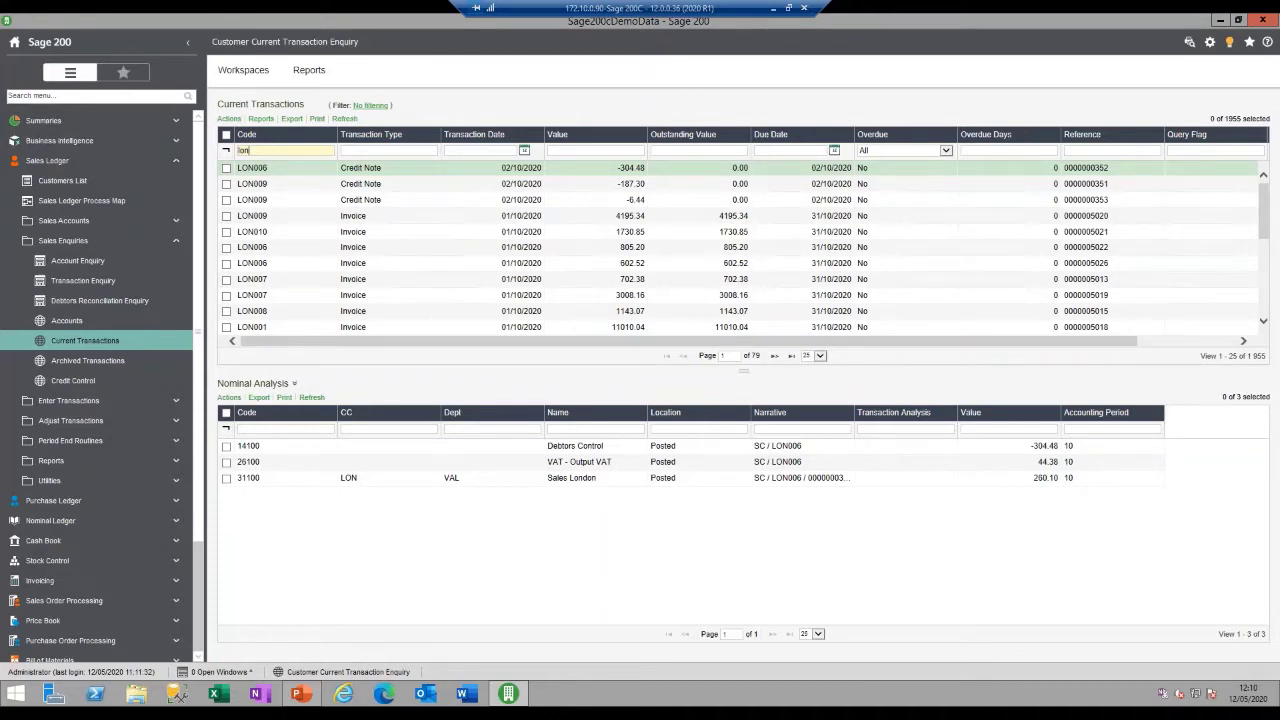
type("00")
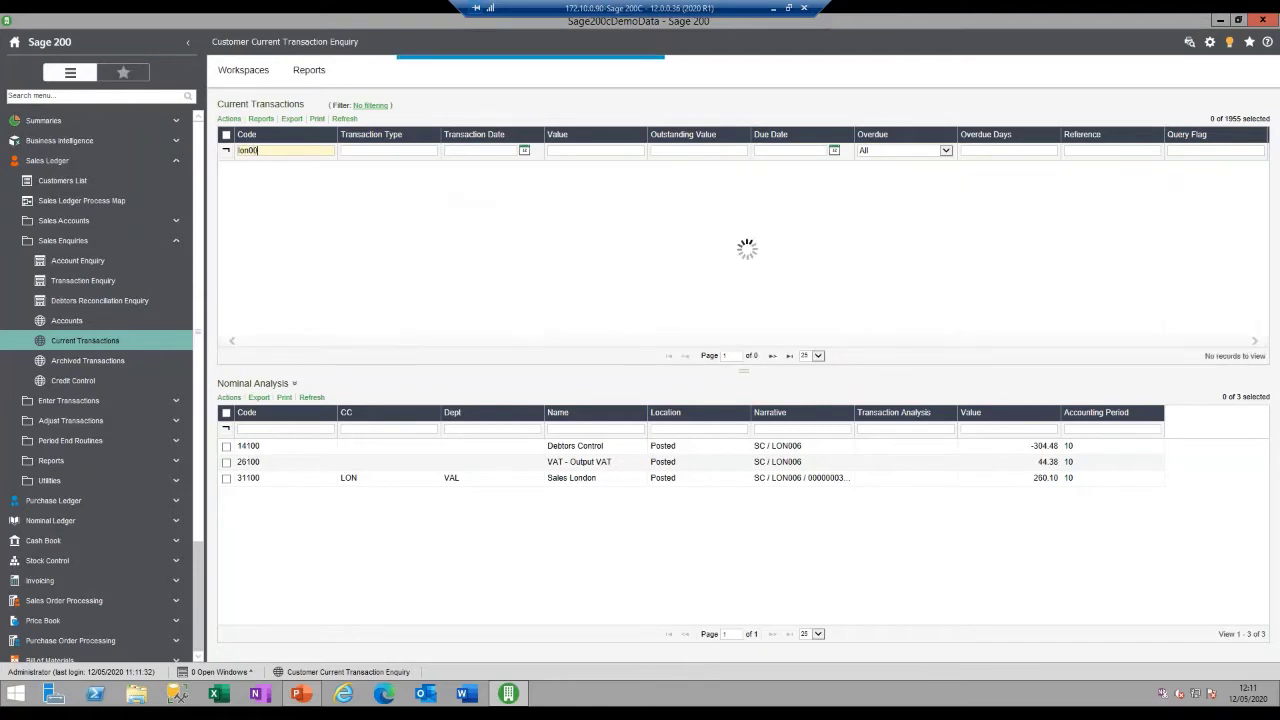
type("6")
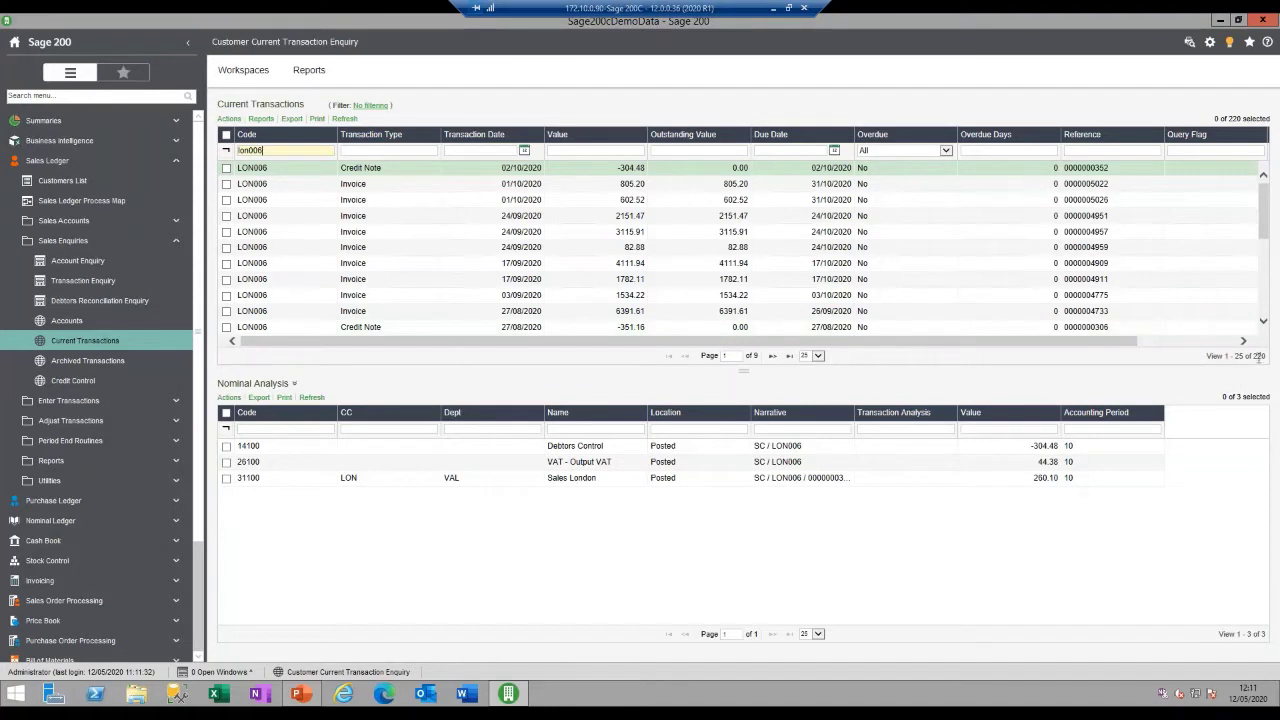
double_click(1258, 356)
left_click(376, 151)
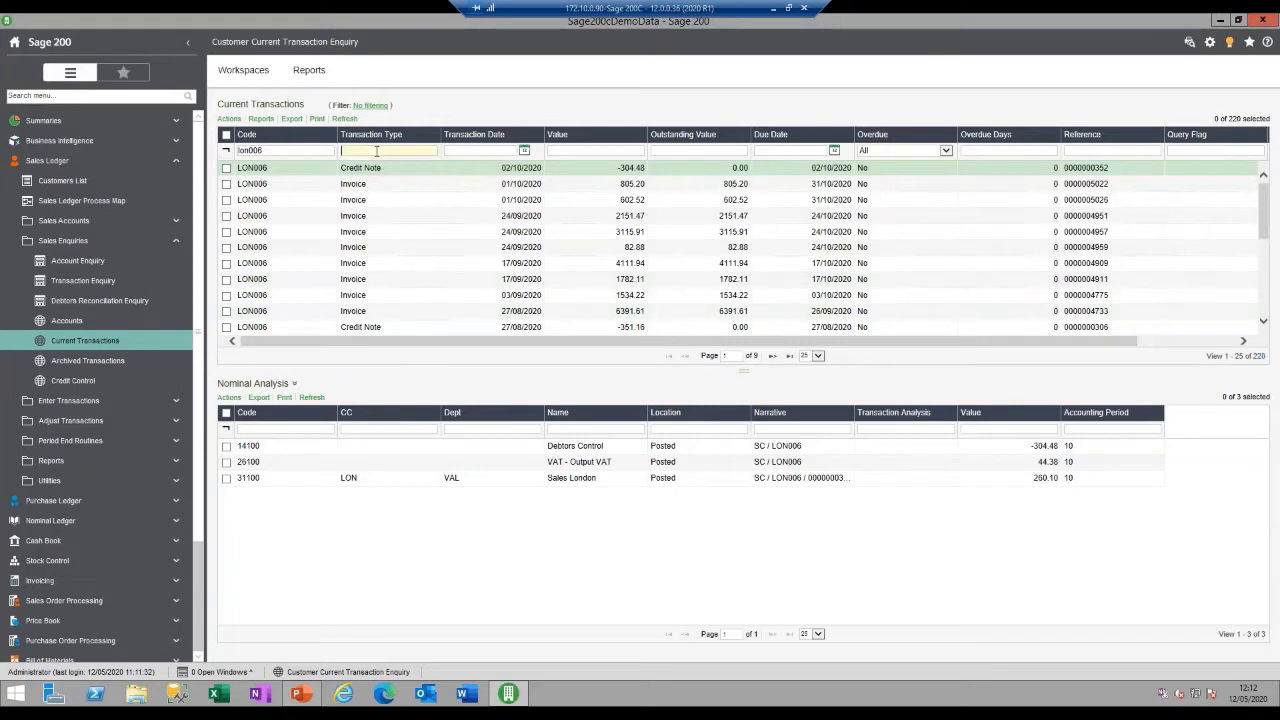
type("Credit")
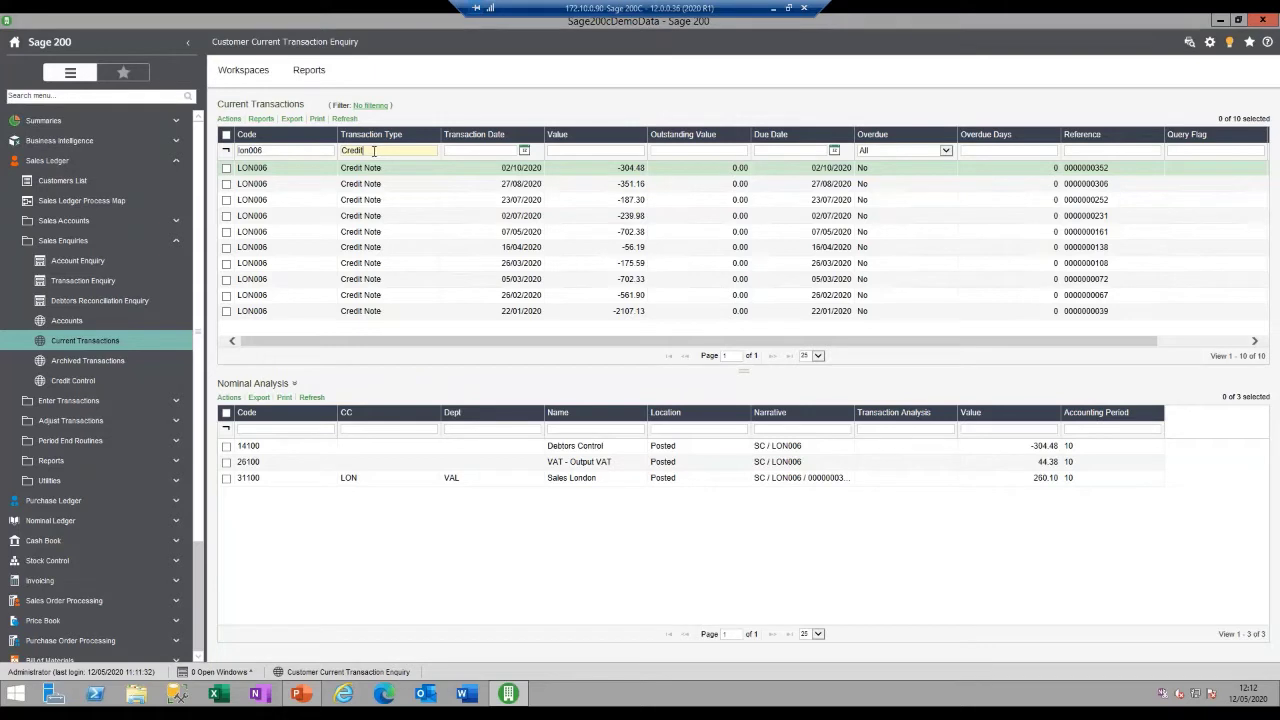
Clear the Code and Transaction Type filters from the current transactions list
double_click(268, 150)
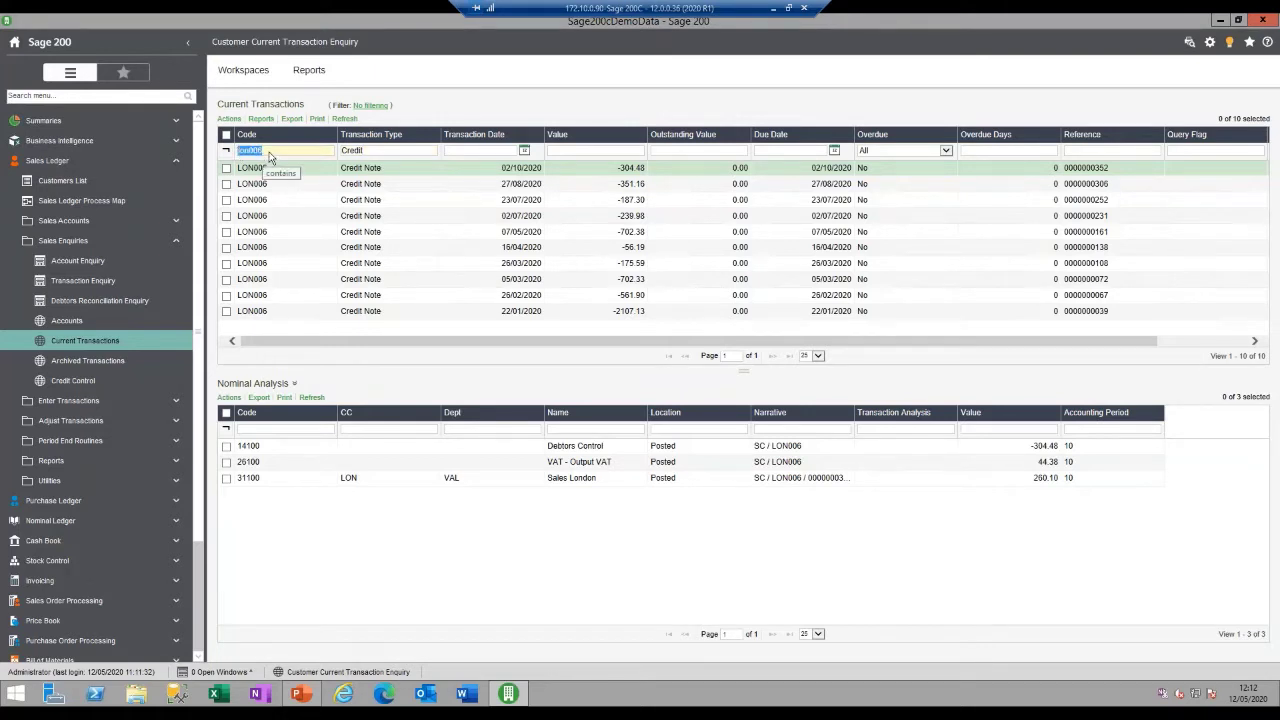
double_click(374, 150)
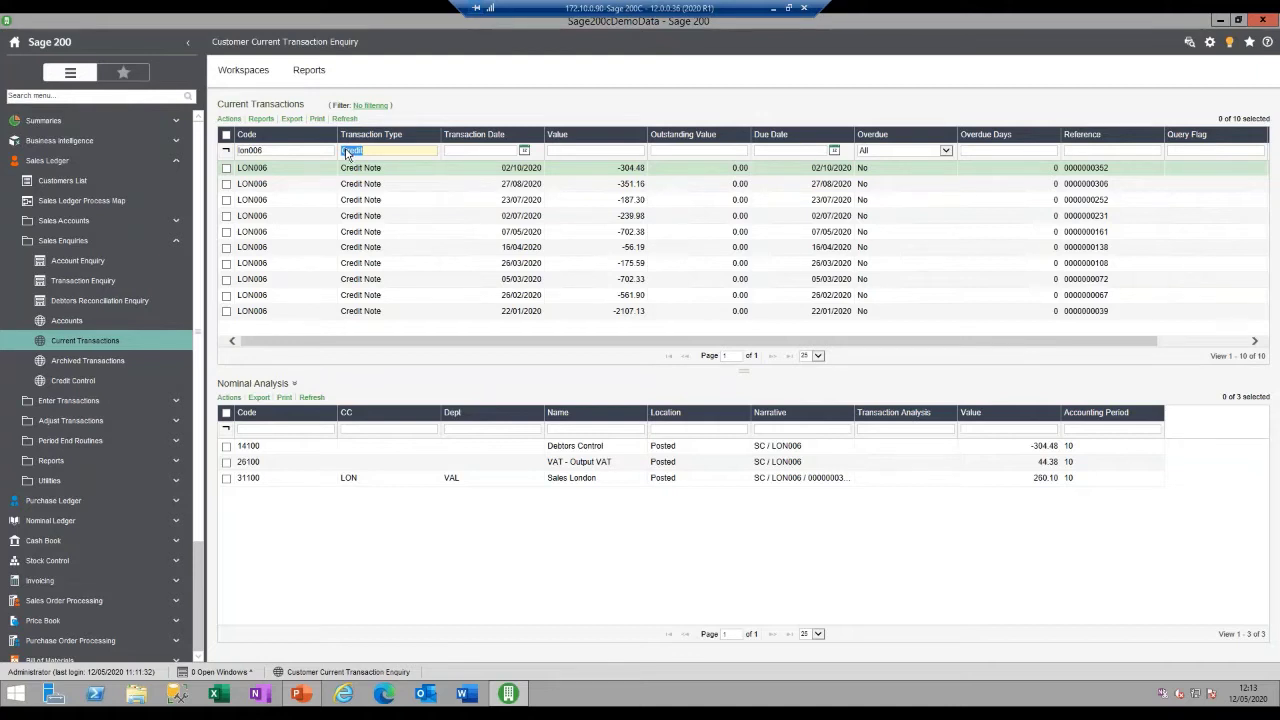
key("shift+Tab")
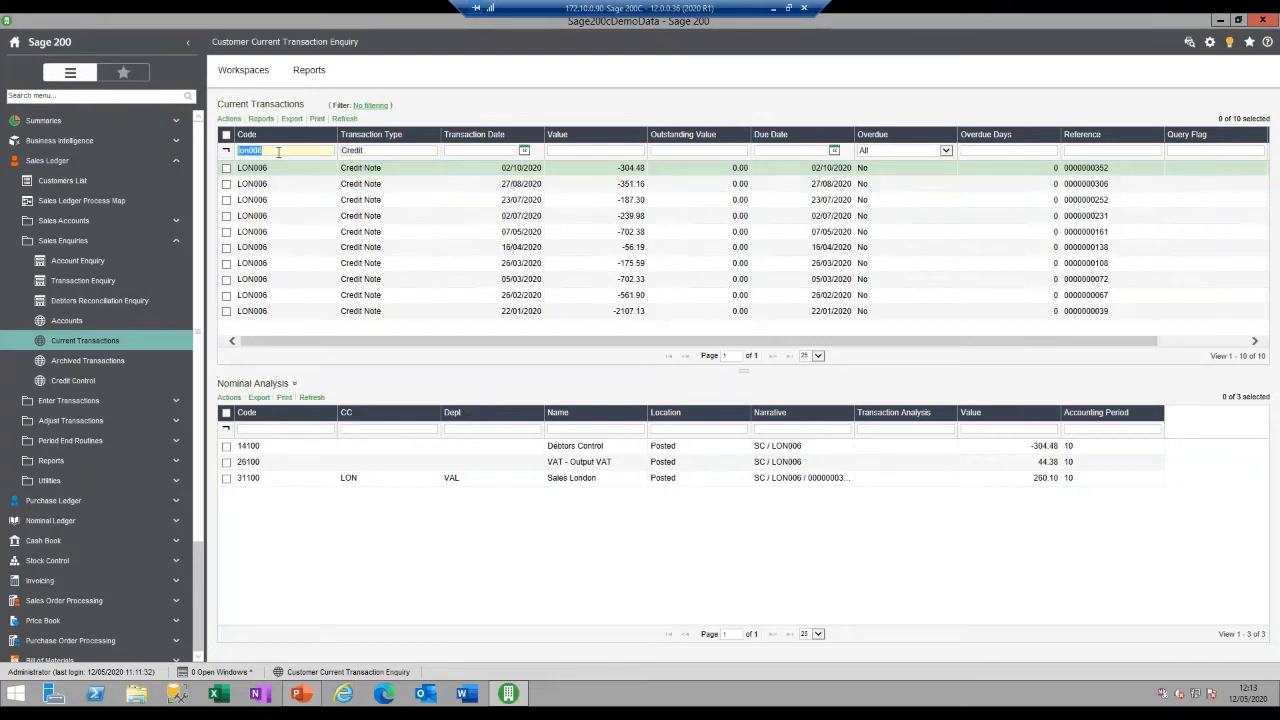
key("BackSpace")
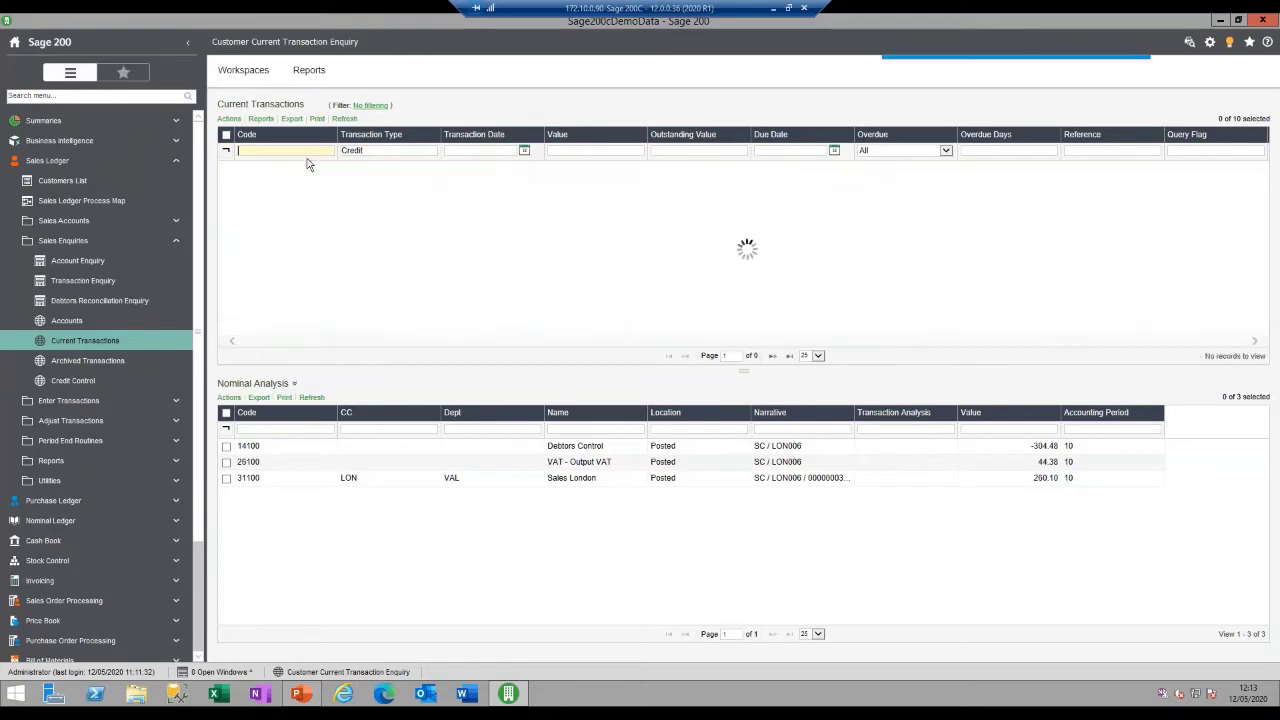
key("Tab")
key("BackSpace")
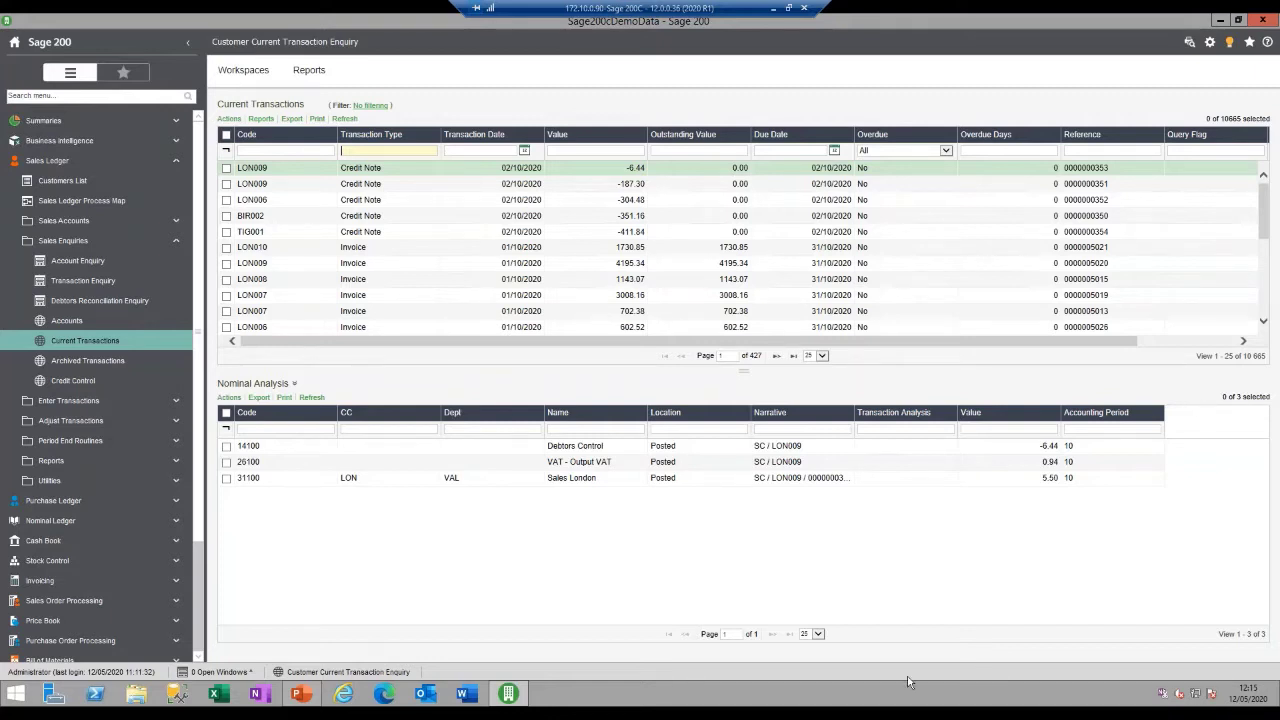
Open the Sales Document Status enquiry from the Sales Order Processing group of the full workspaces list
scroll(205, 643, "down", 3)
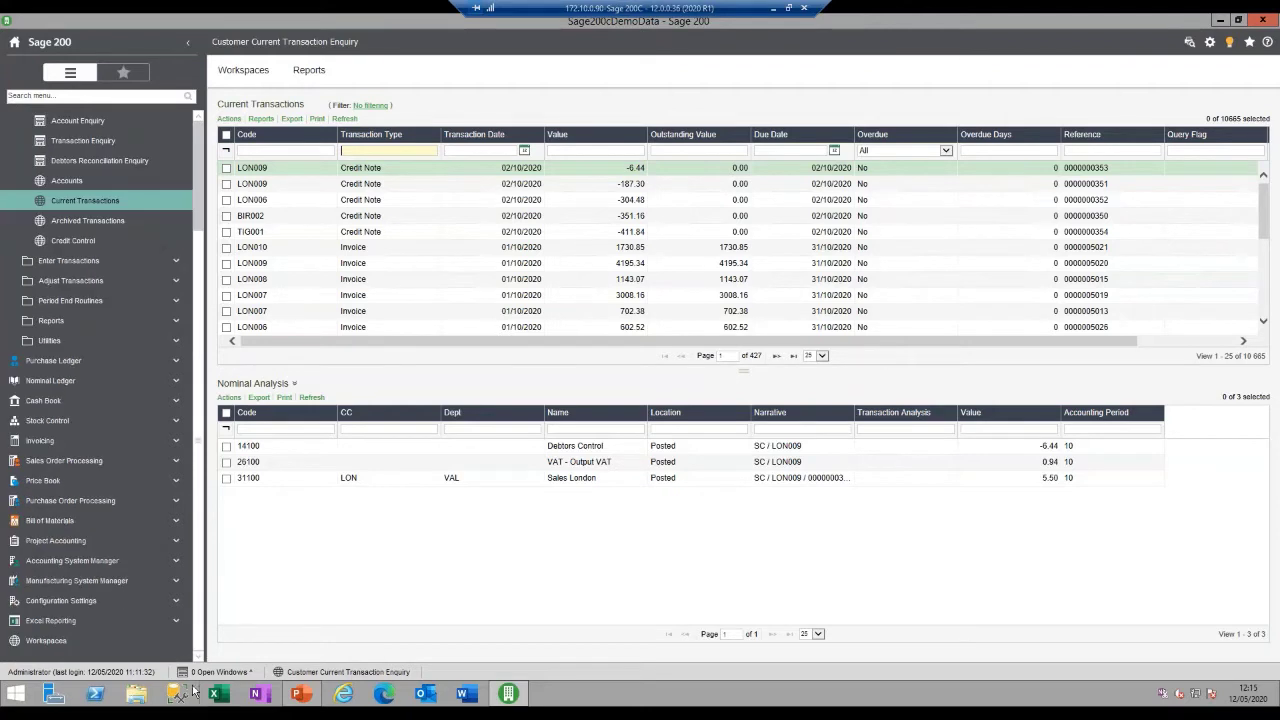
left_click(47, 644)
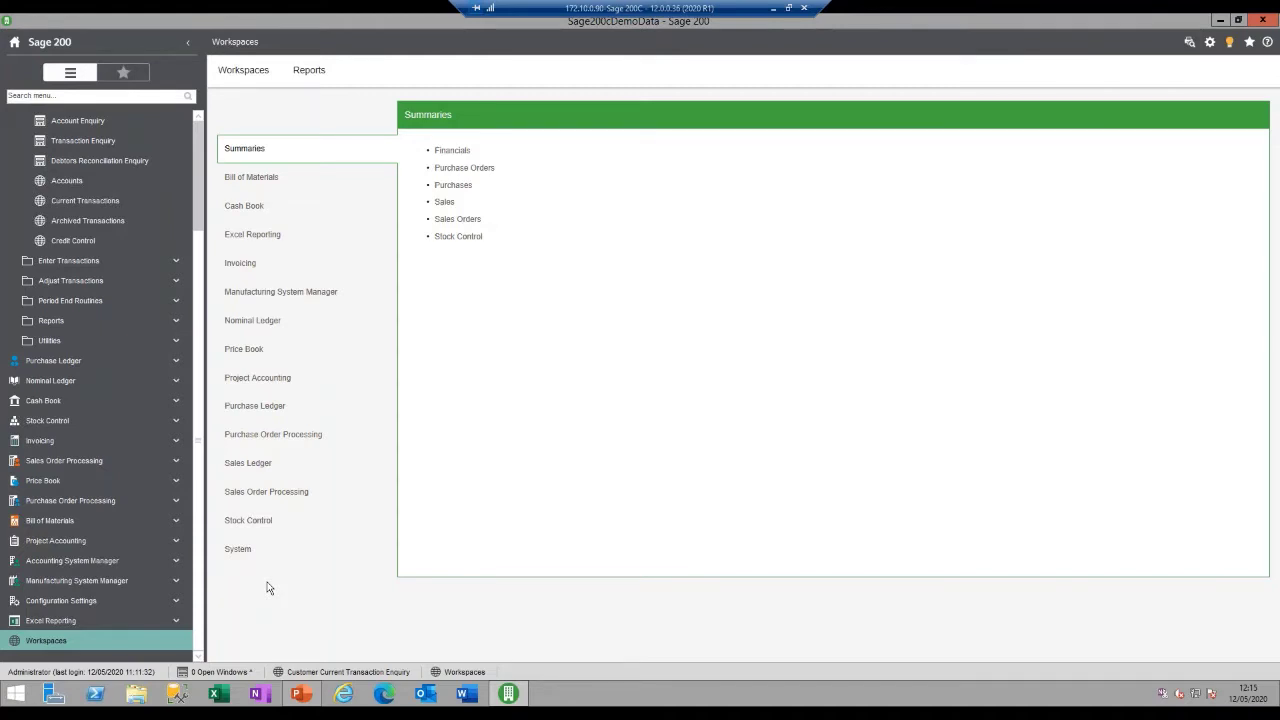
left_click(274, 495)
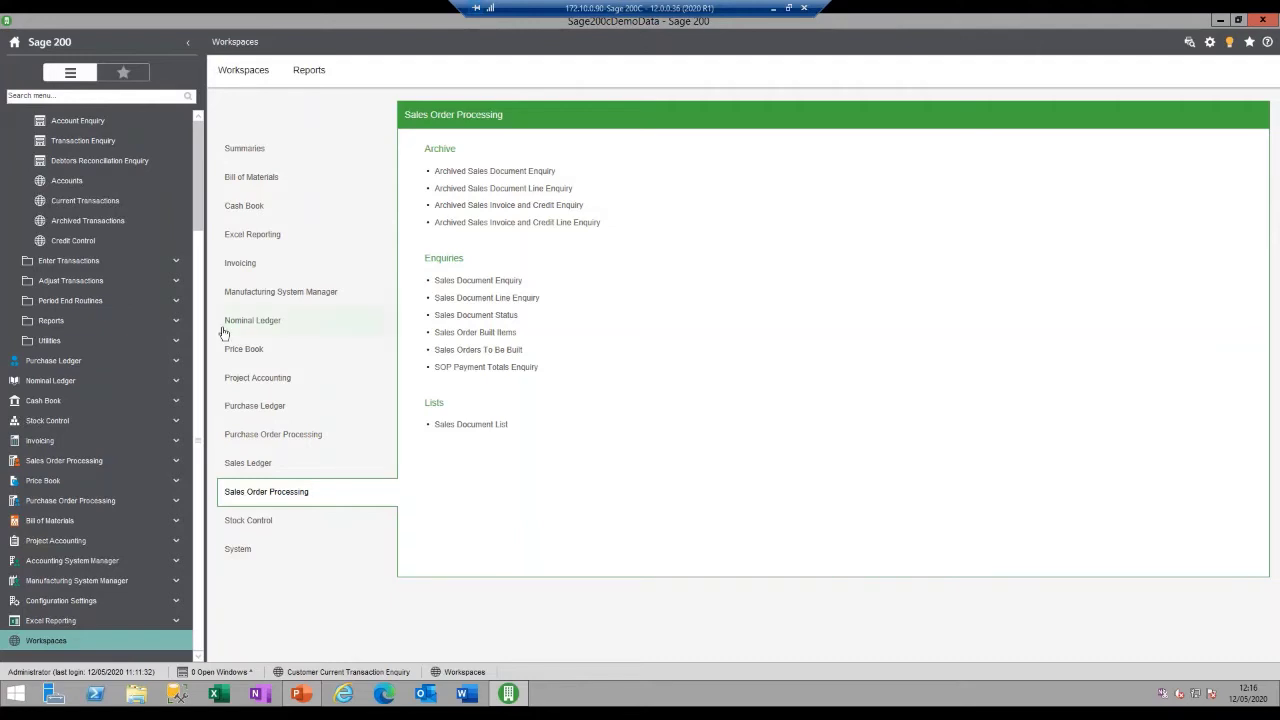
left_click(457, 315)
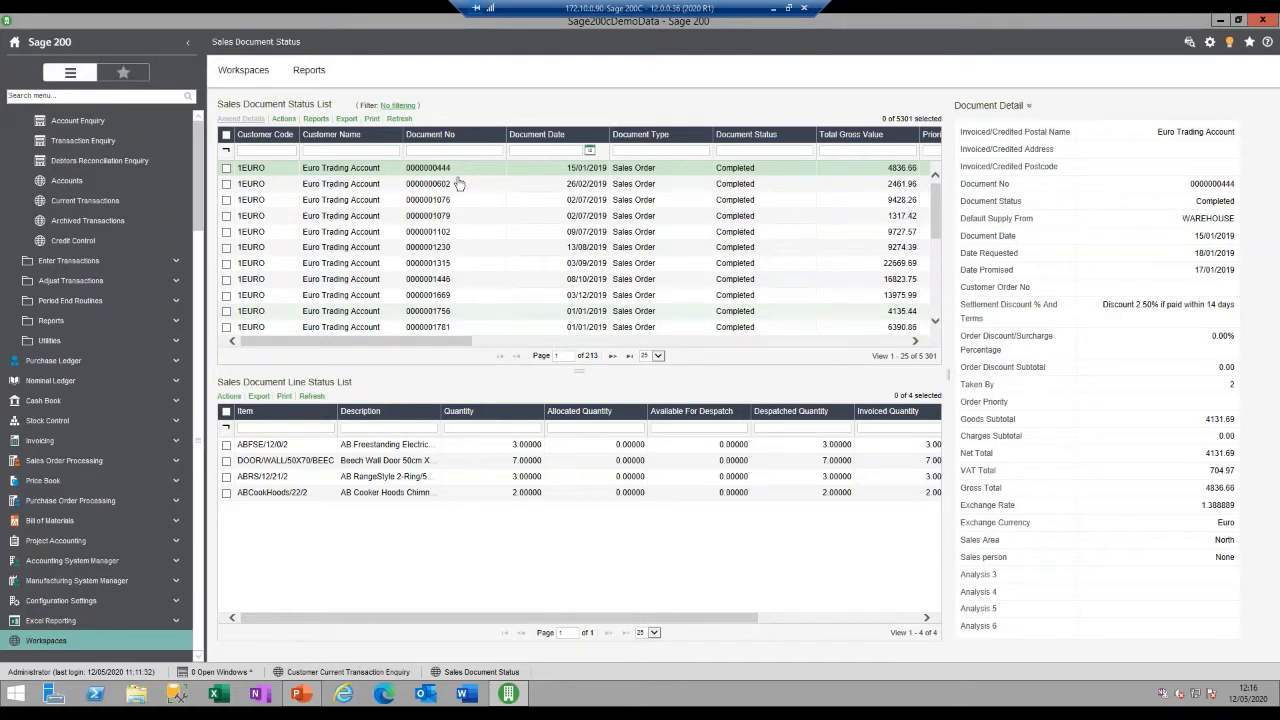
Examine the status list's further columns and view the lines and details of the sales orders dated 03/12/2019 and 03/09/2019
left_click_drag(462, 341, 619, 345)
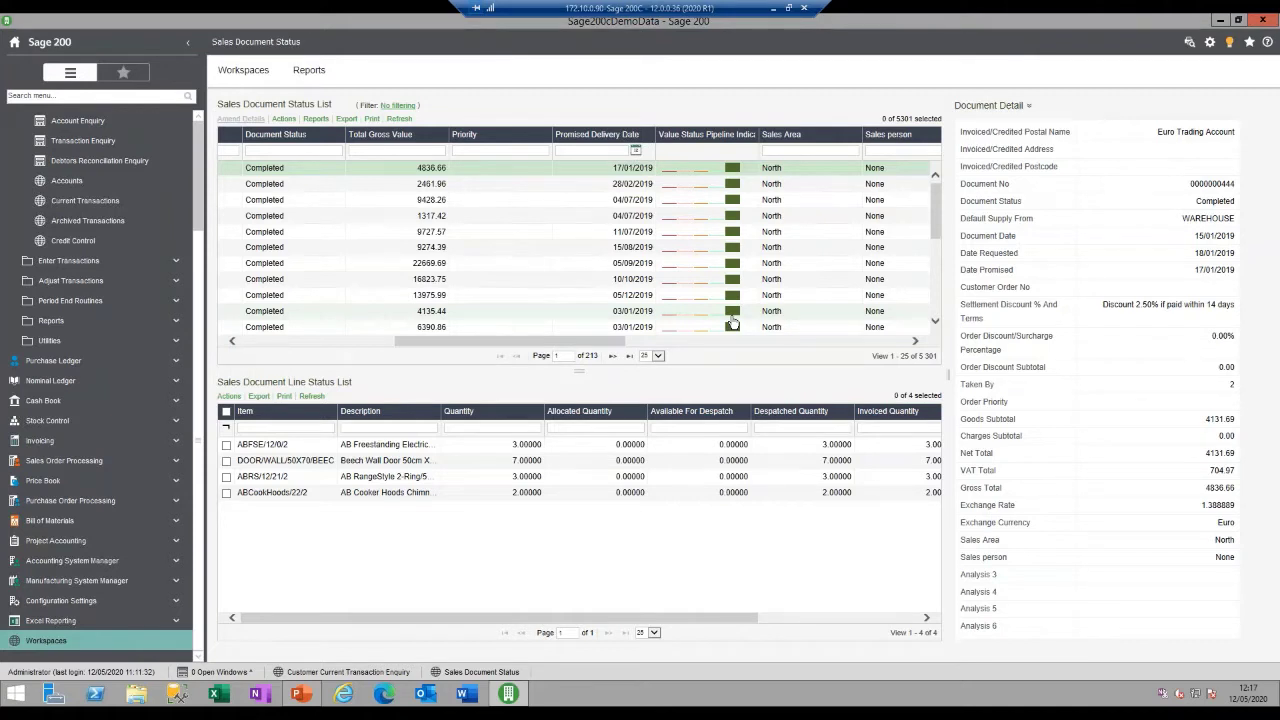
left_click(251, 341)
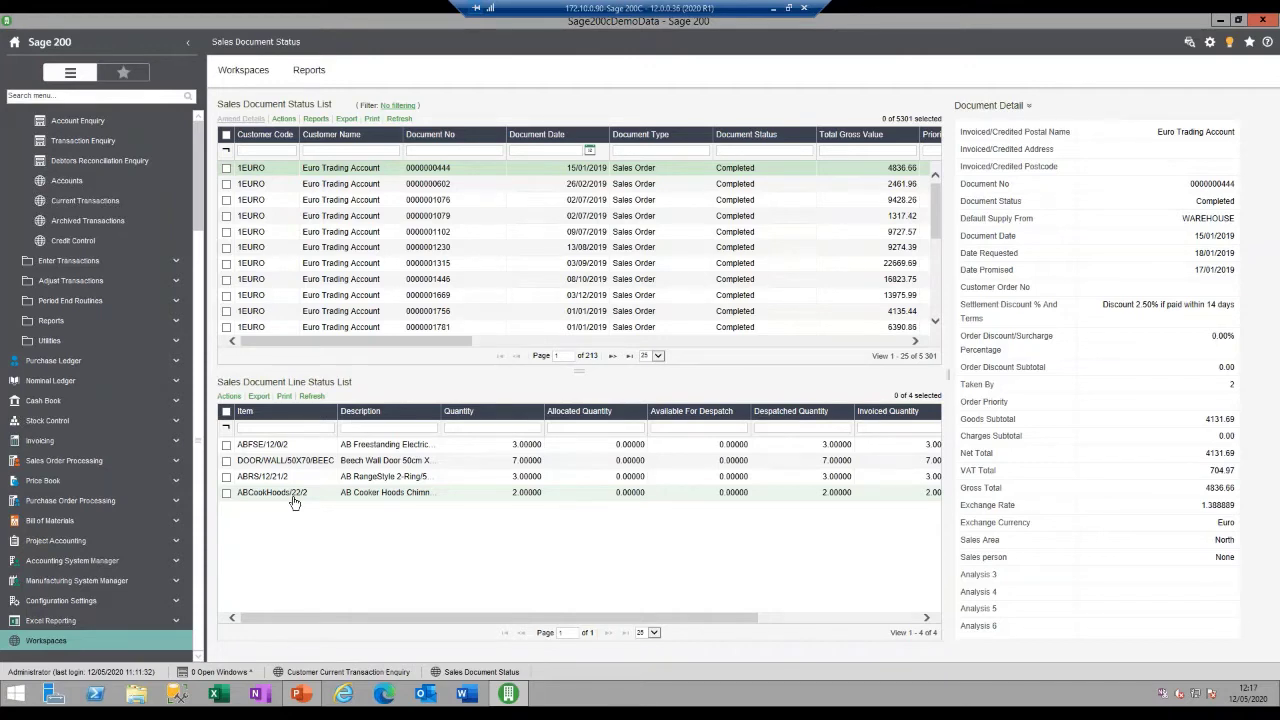
left_click(432, 296)
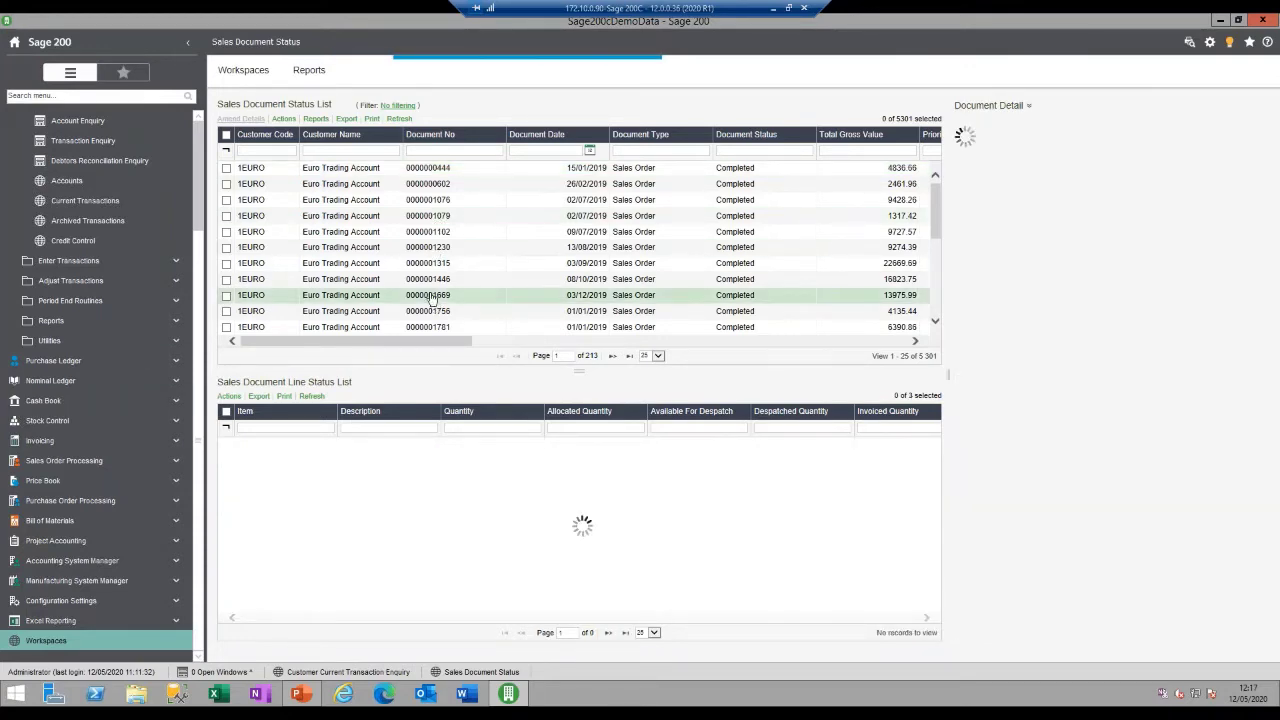
left_click(418, 263)
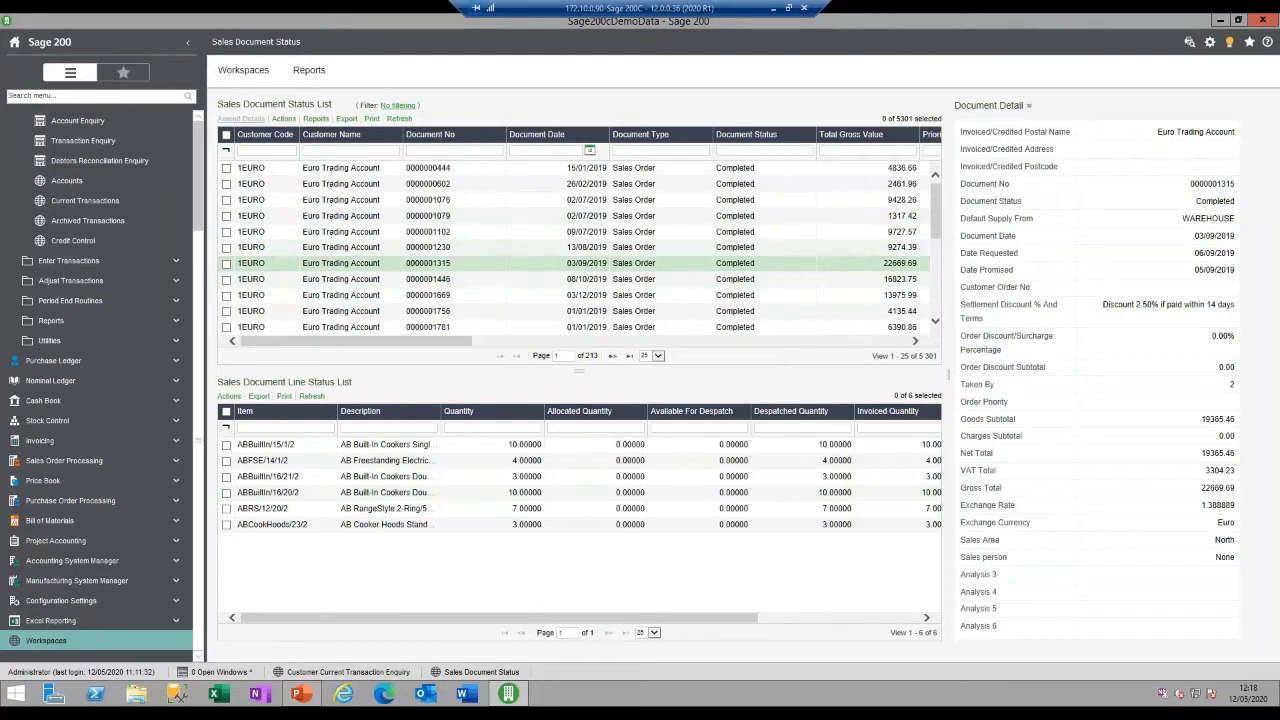
Review the export options available for the sales document status list
left_click(346, 119)
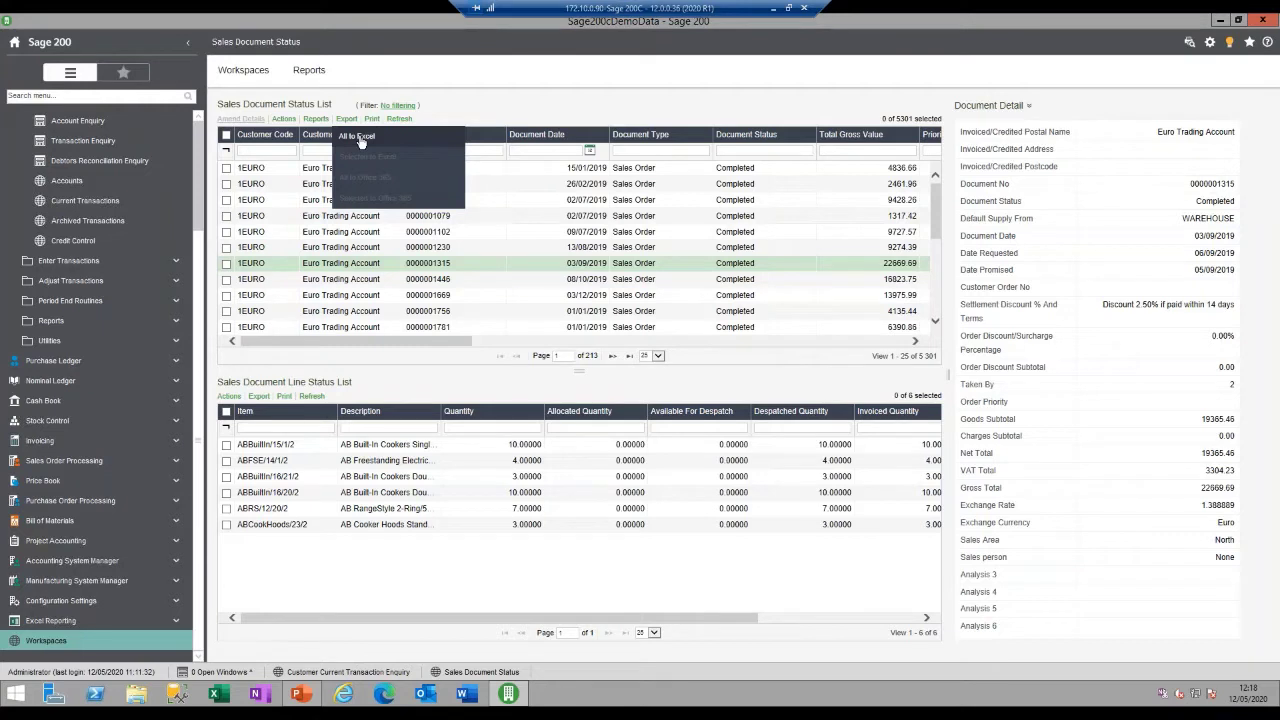
left_click(360, 140)
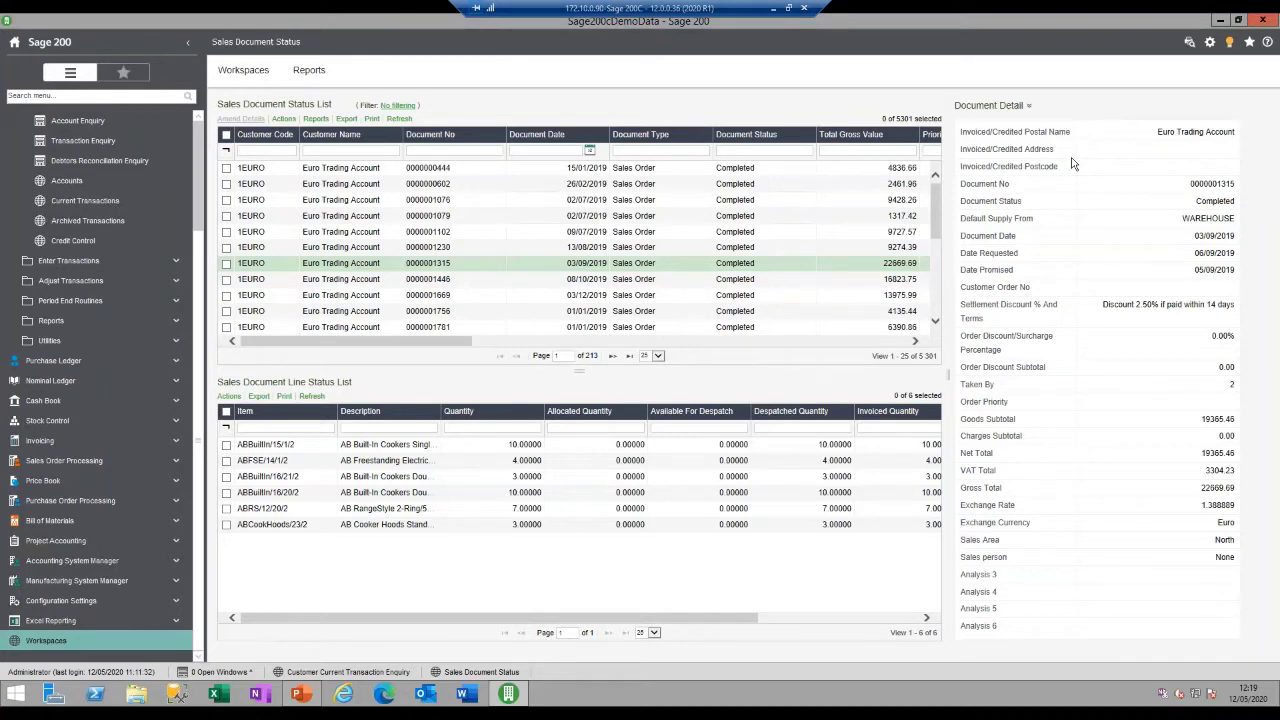
View the invoice history of the sales order dated 03/09/2019, followed by its despatches, including the quantity despatched and invoiced columns
left_click(980, 108)
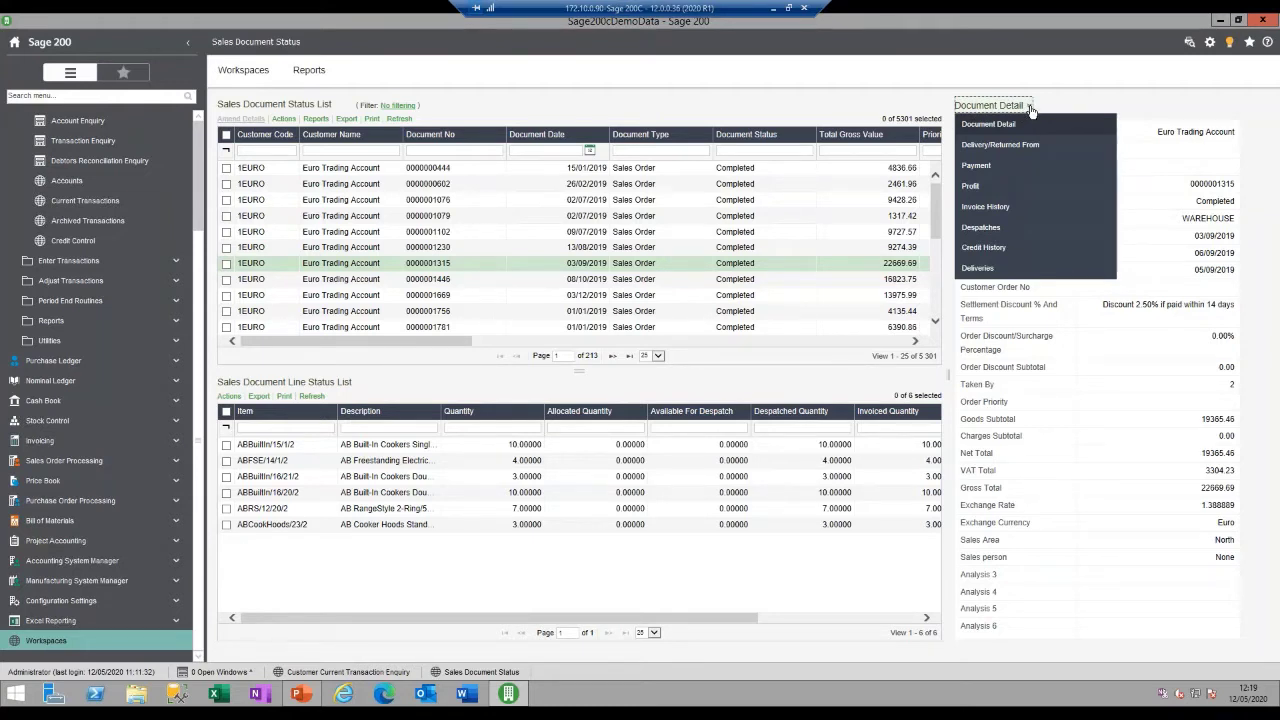
left_click(986, 207)
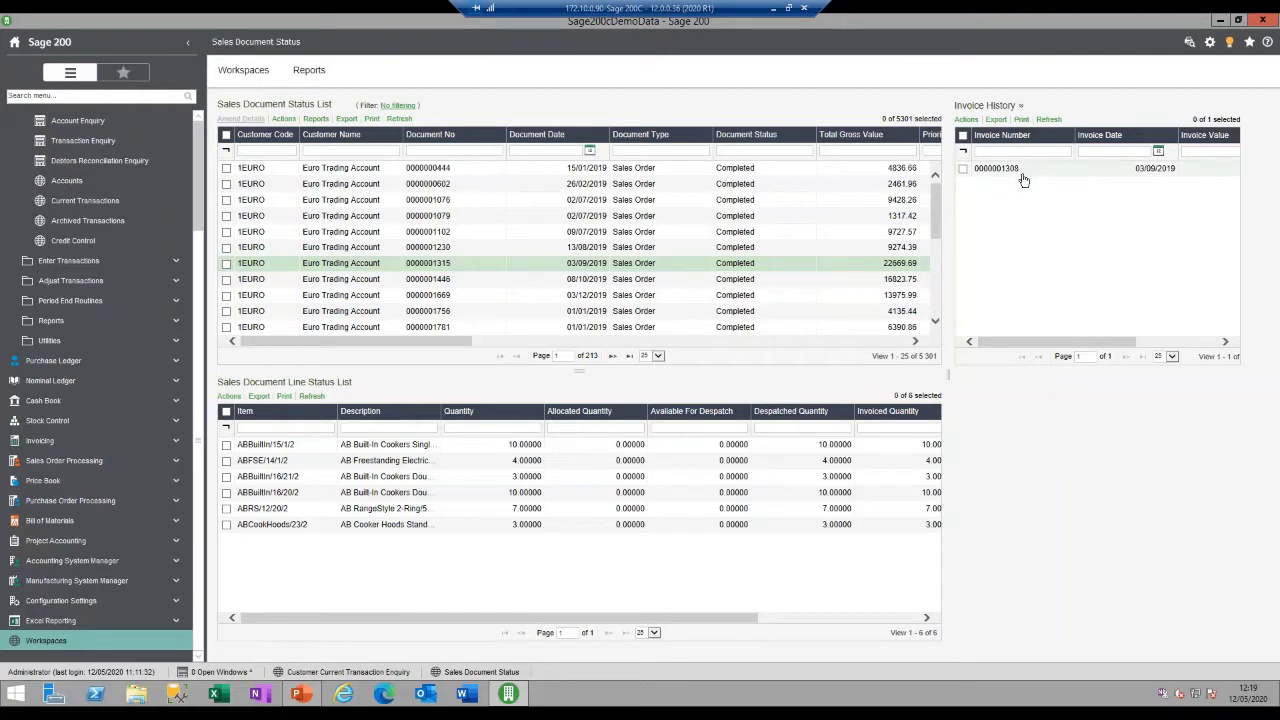
left_click(1015, 105)
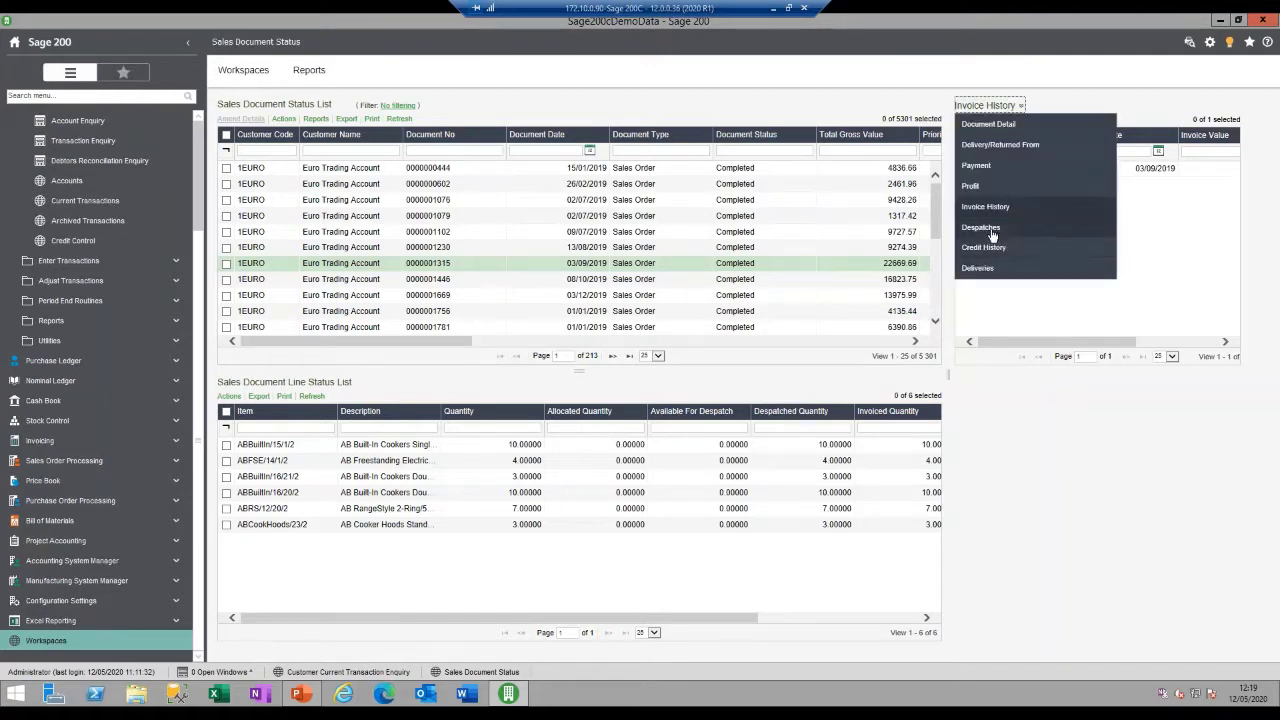
left_click(981, 227)
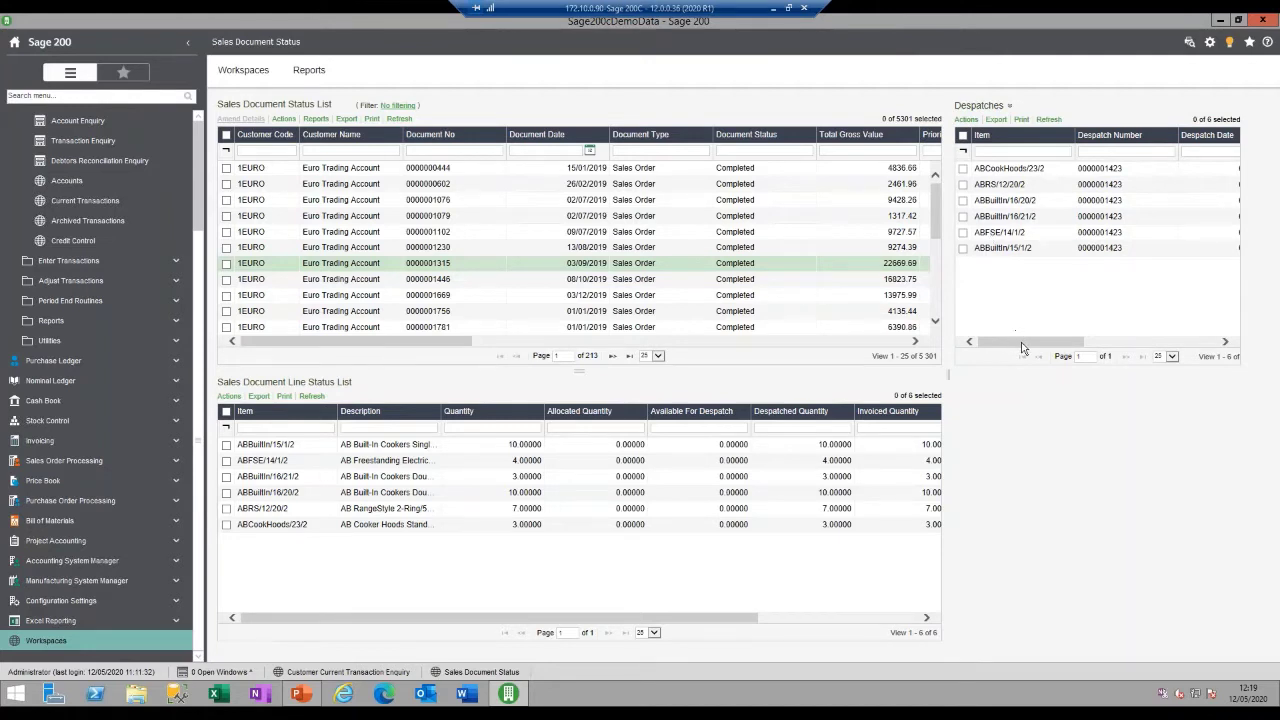
left_click_drag(1024, 341, 1171, 341)
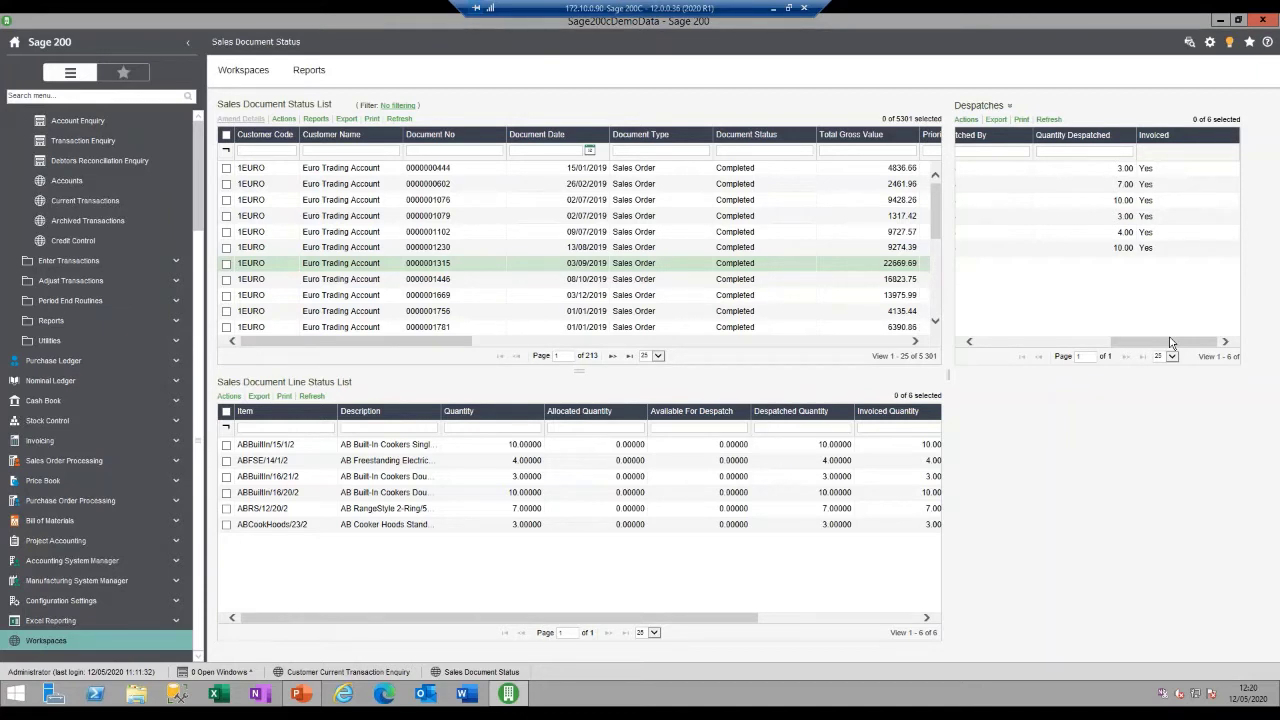
left_click(988, 107)
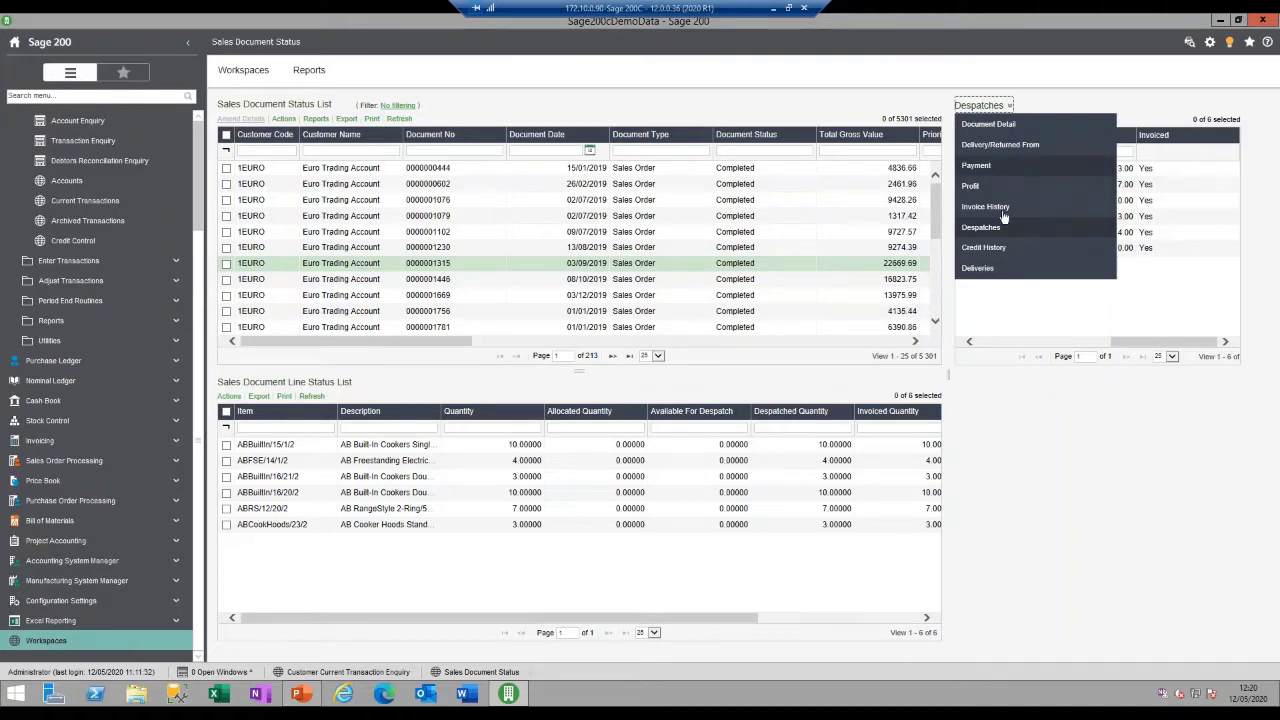
left_click(1014, 323)
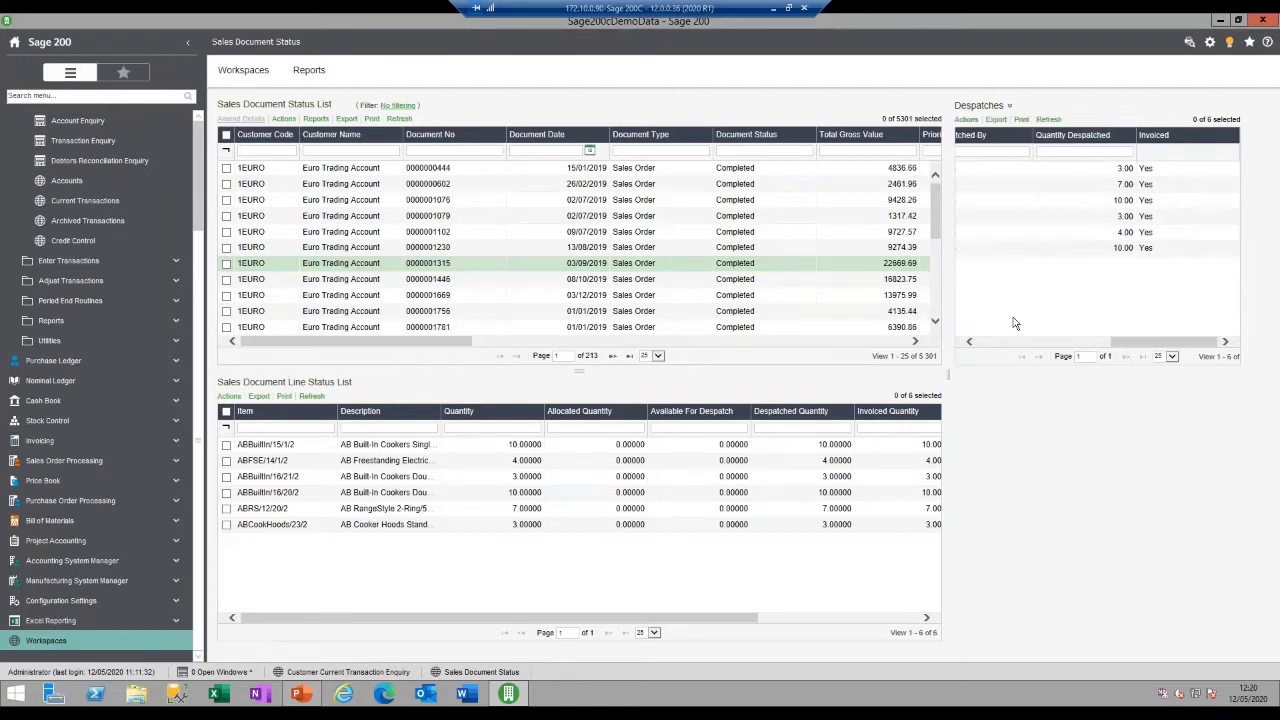
left_click(1000, 341)
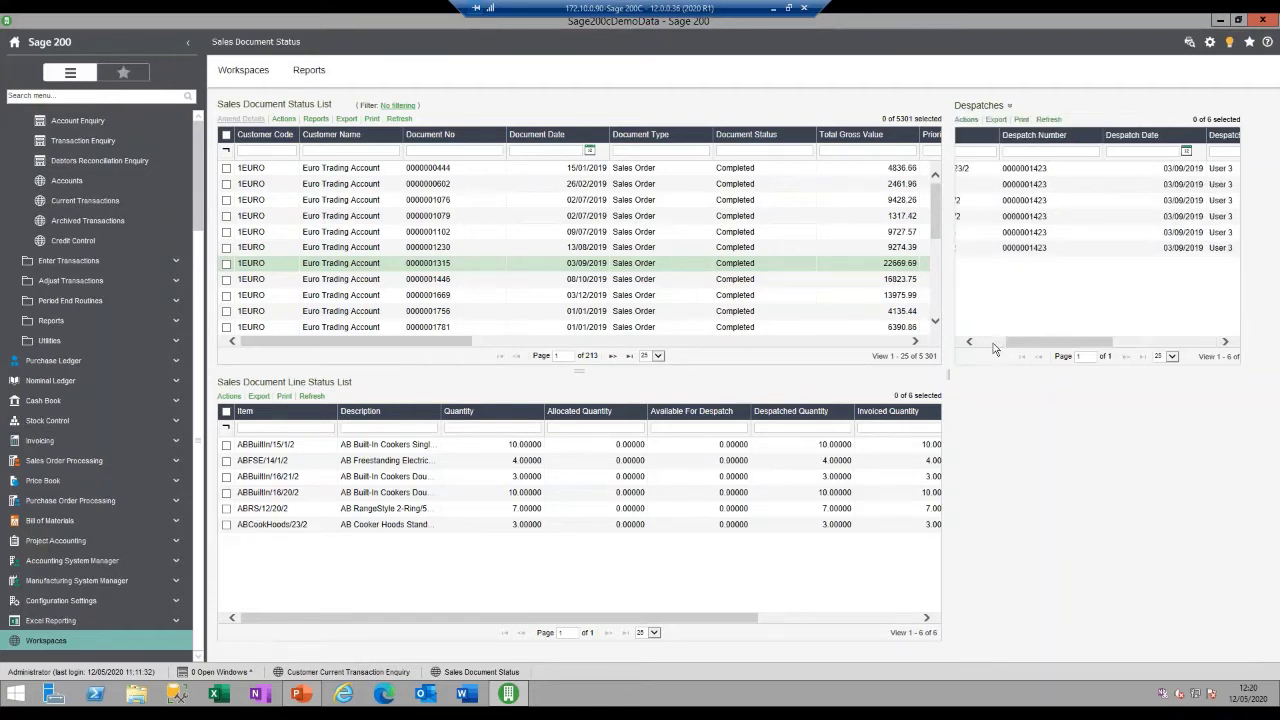
Show the lines and despatches of the first order dated 02/07/2019 and examine the status list's despatch and invoicing percentage columns
left_click(430, 200)
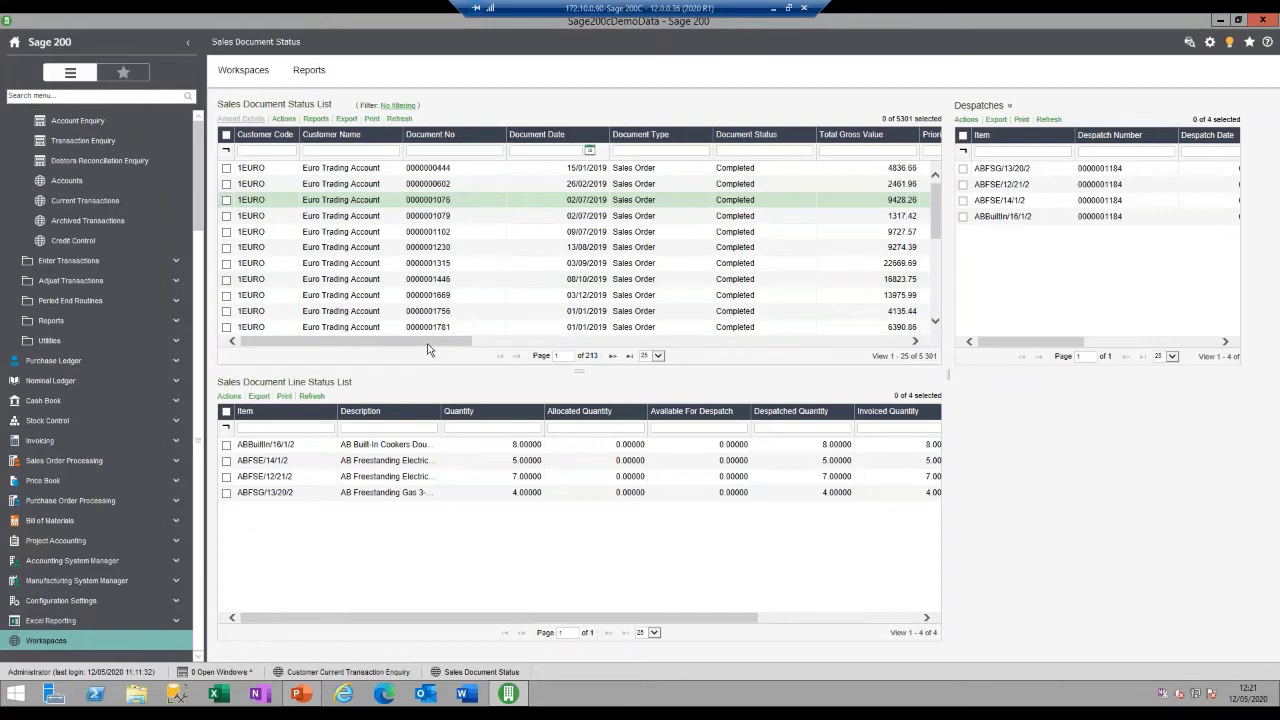
left_click_drag(427, 343, 689, 343)
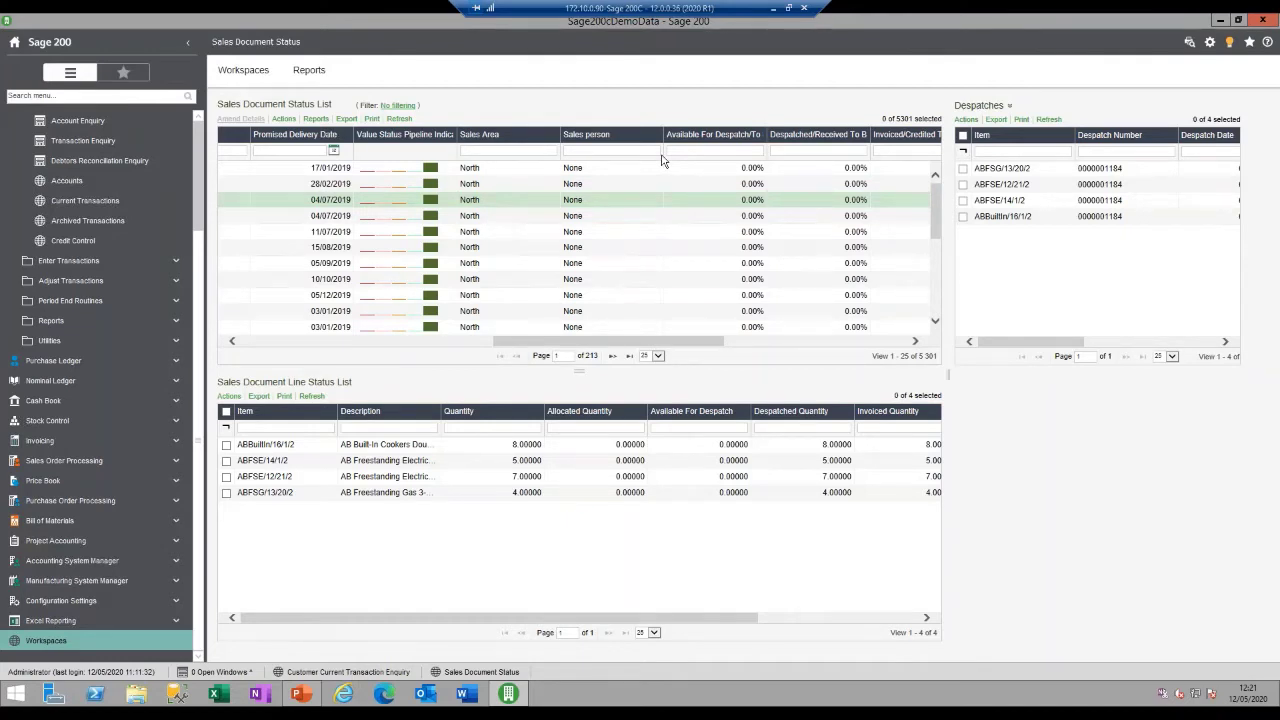
left_click_drag(595, 342, 624, 344)
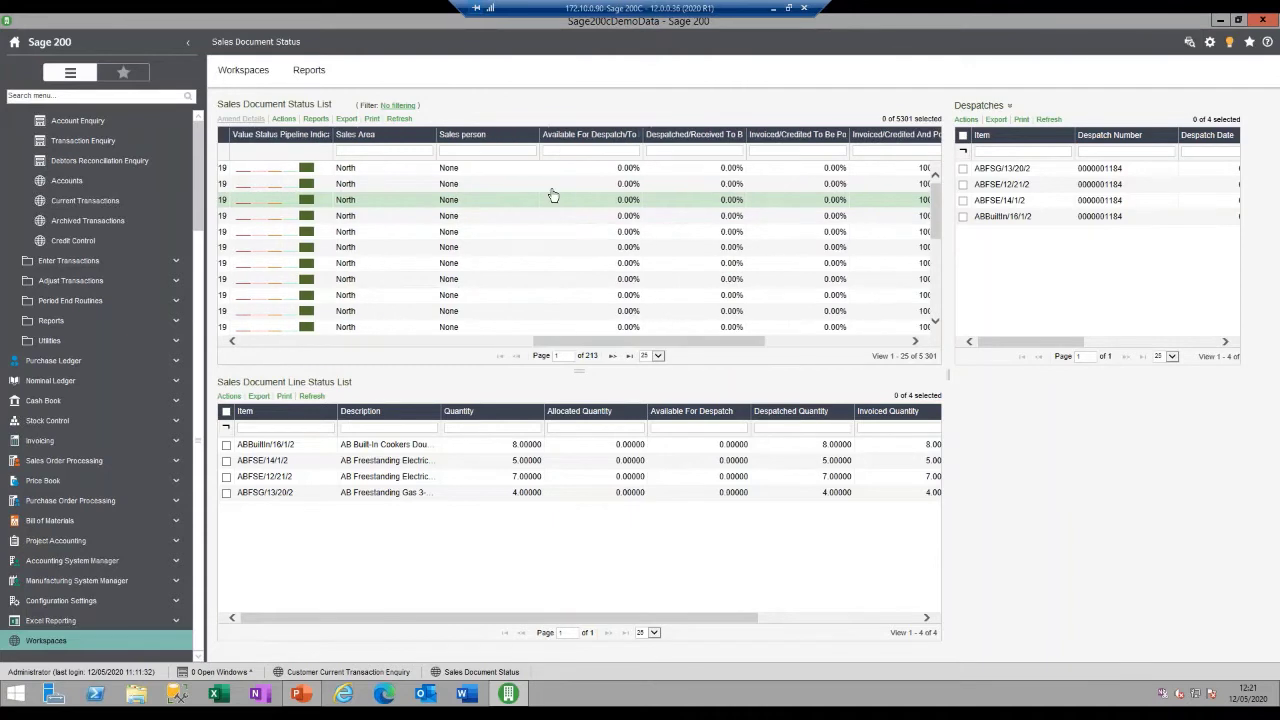
left_click(916, 342)
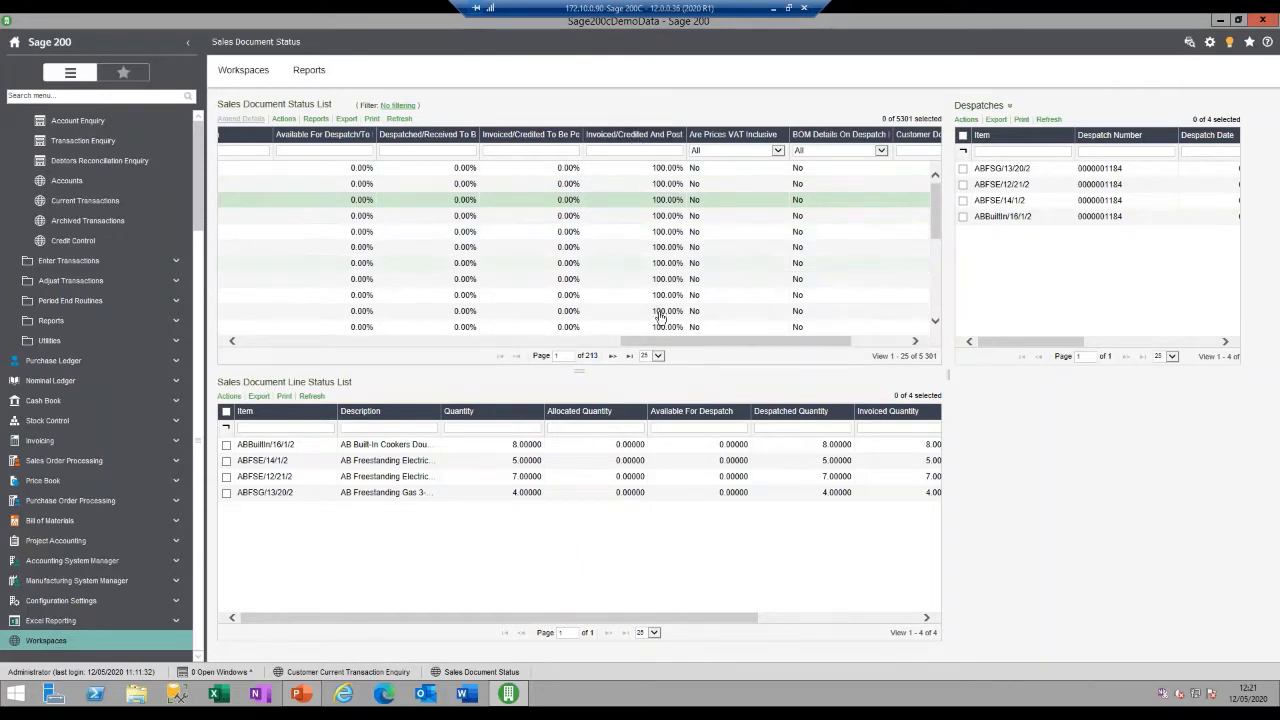
Filter the sales document status list by customer code Abb and look through the listed orders
left_click_drag(640, 342, 238, 342)
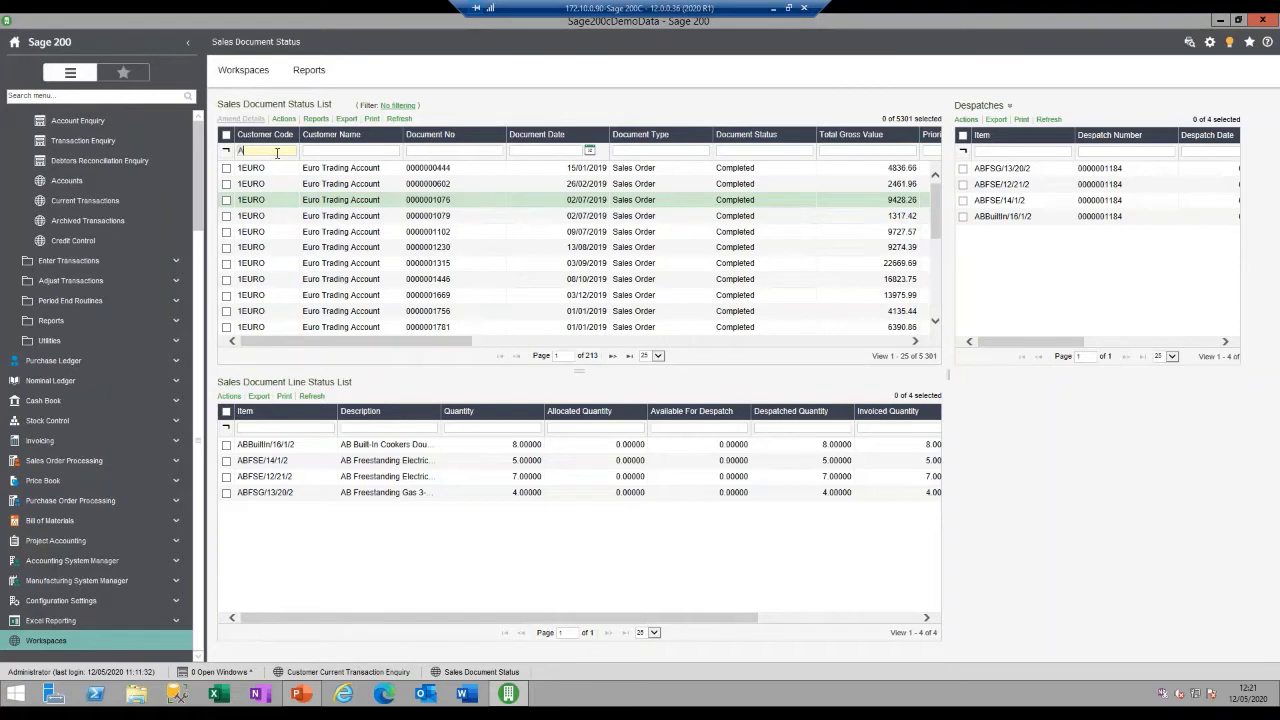
type("bb")
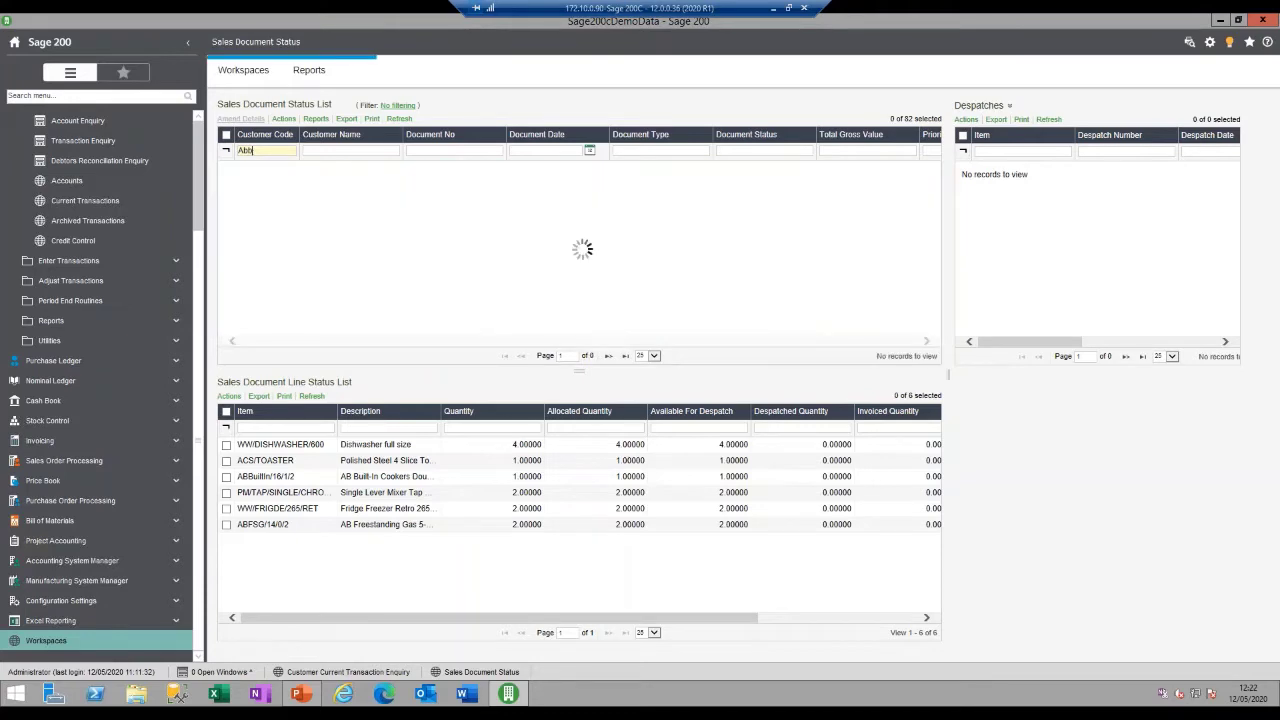
scroll(938, 320, "down", 5)
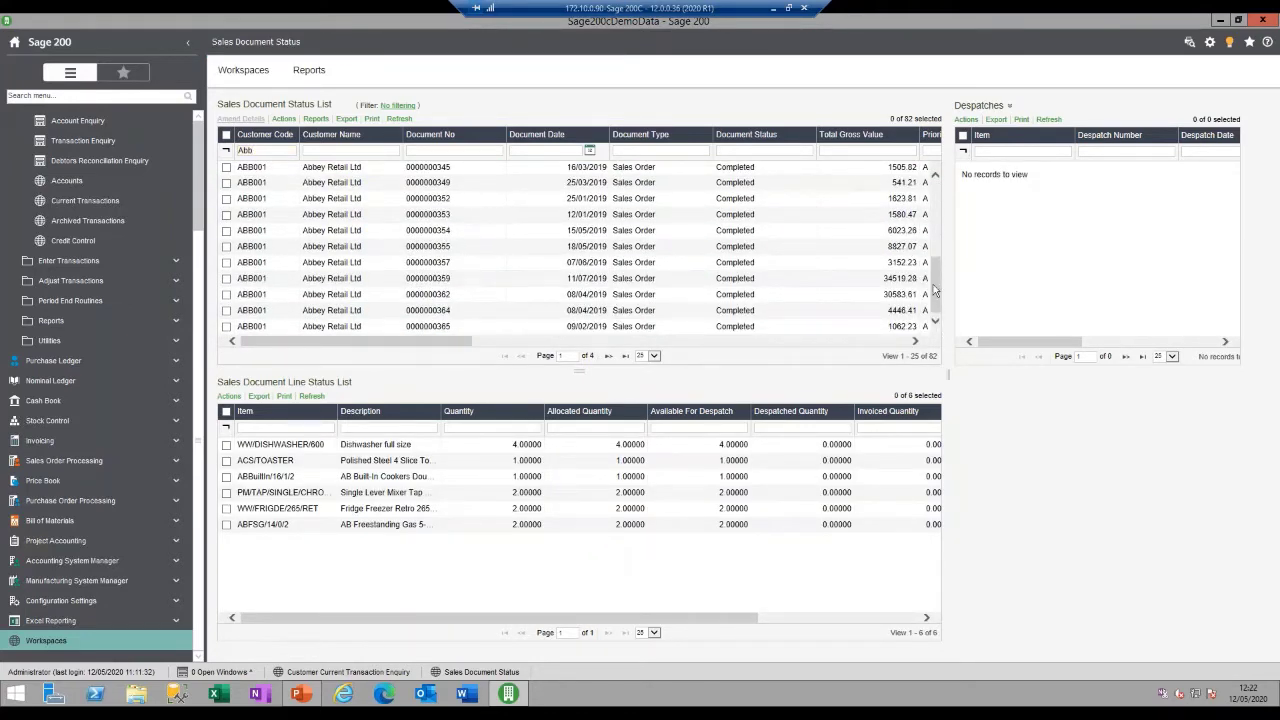
scroll(933, 284, "up", 5)
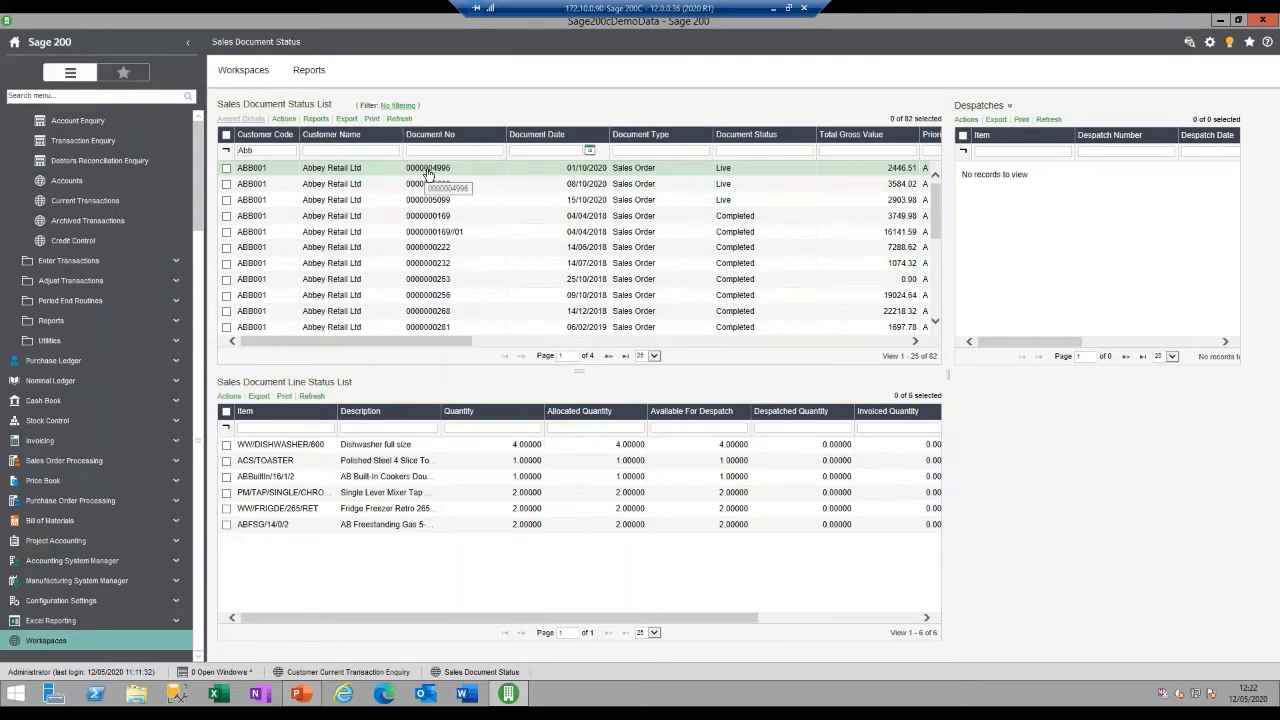
Review the actions available for the live Abbey Retail Ltd order dated 01/10/2020, including despatch, order processing and workspace actions
right_click(479, 175)
mouse_move(510, 190)
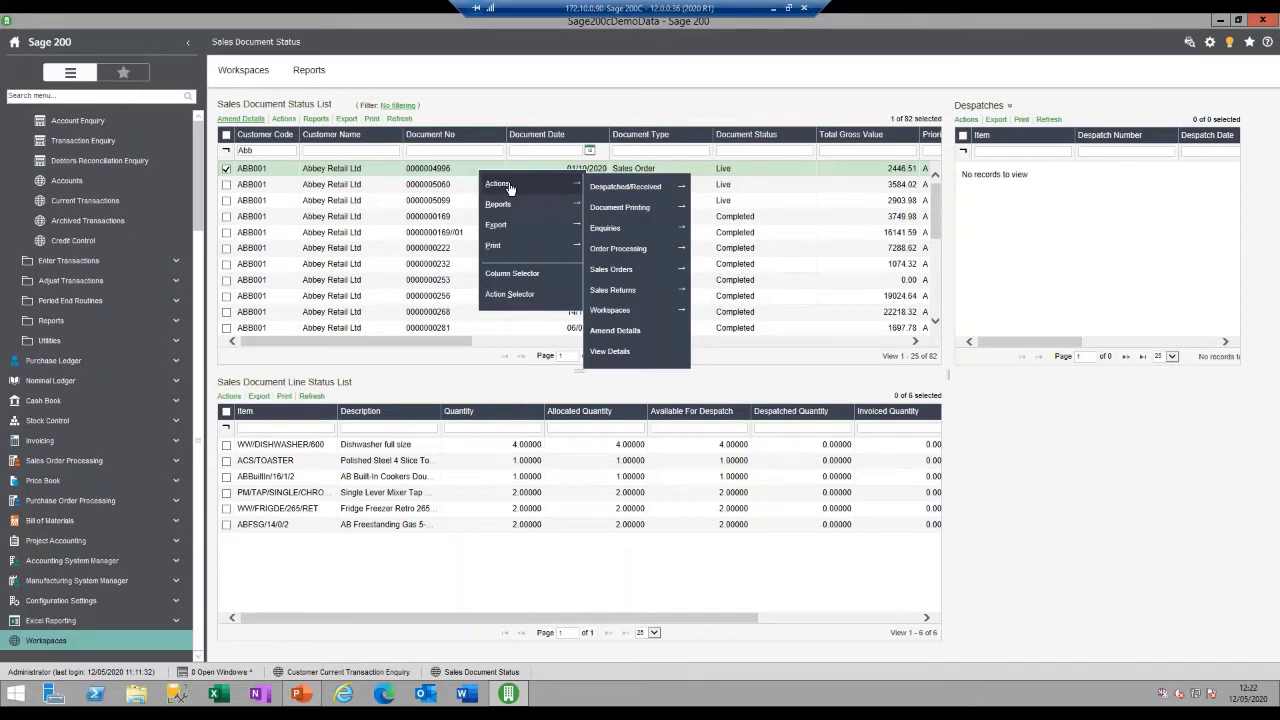
mouse_move(615, 187)
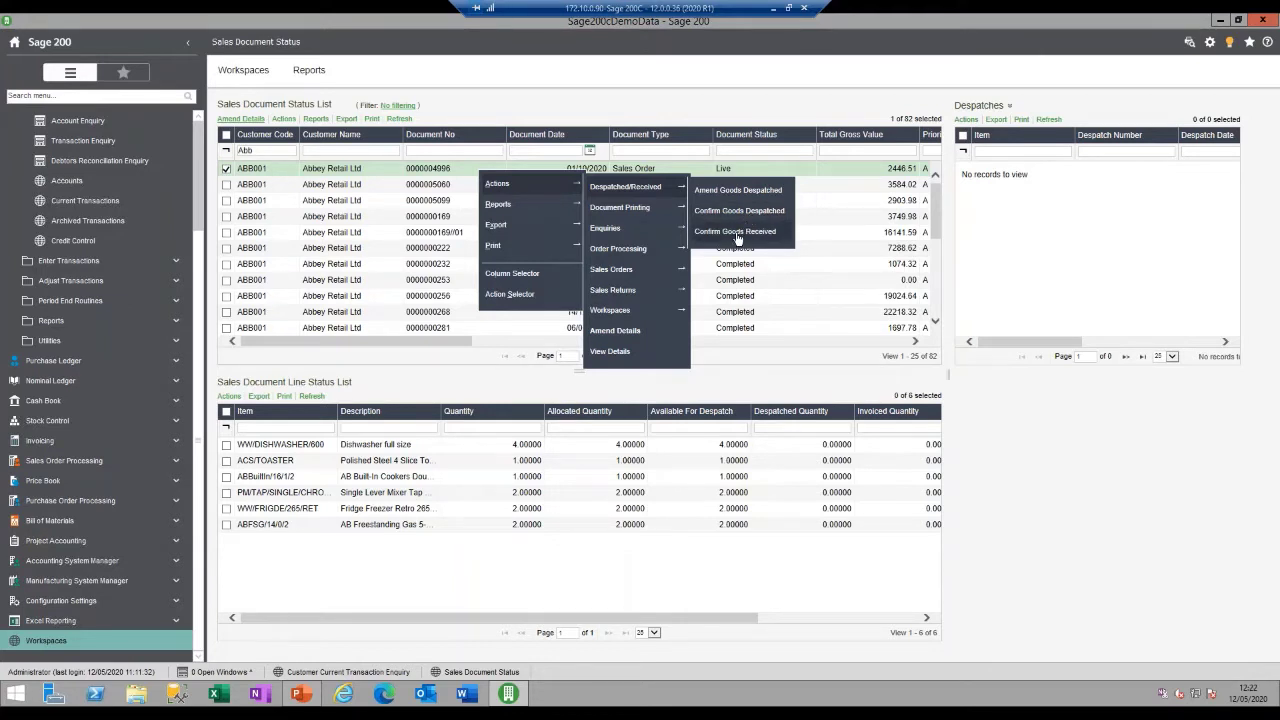
mouse_move(630, 256)
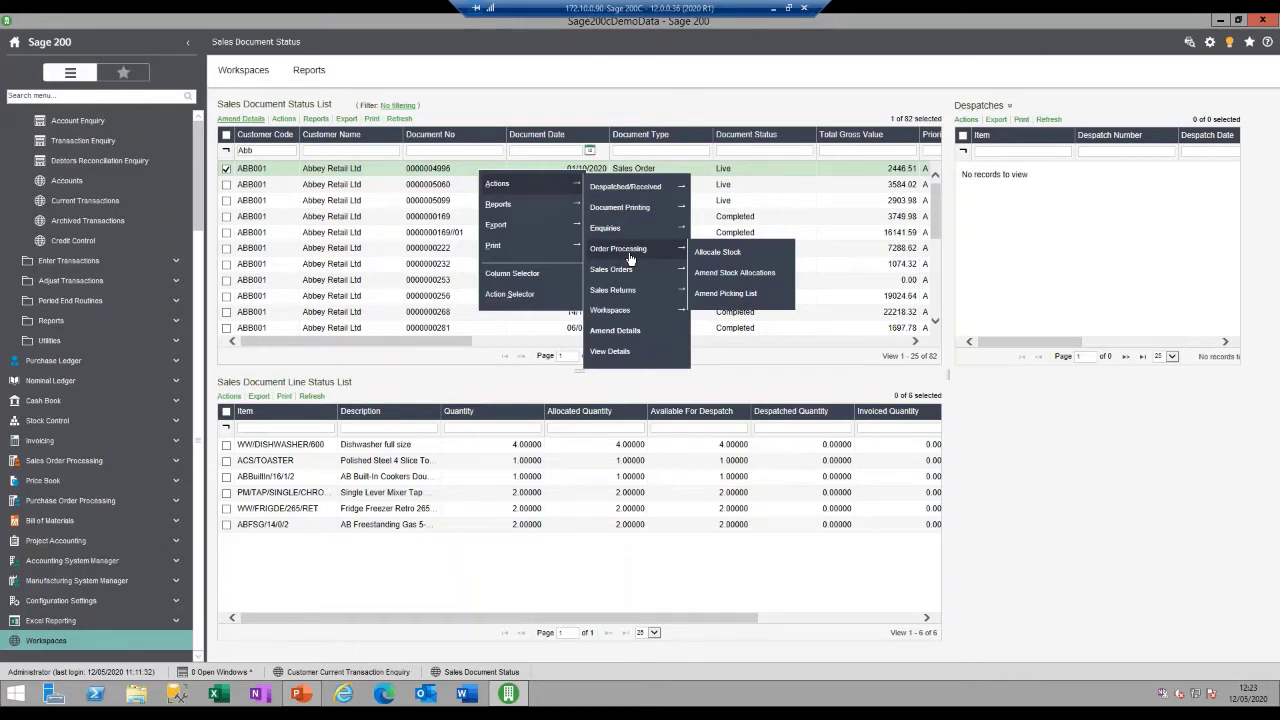
mouse_move(636, 316)
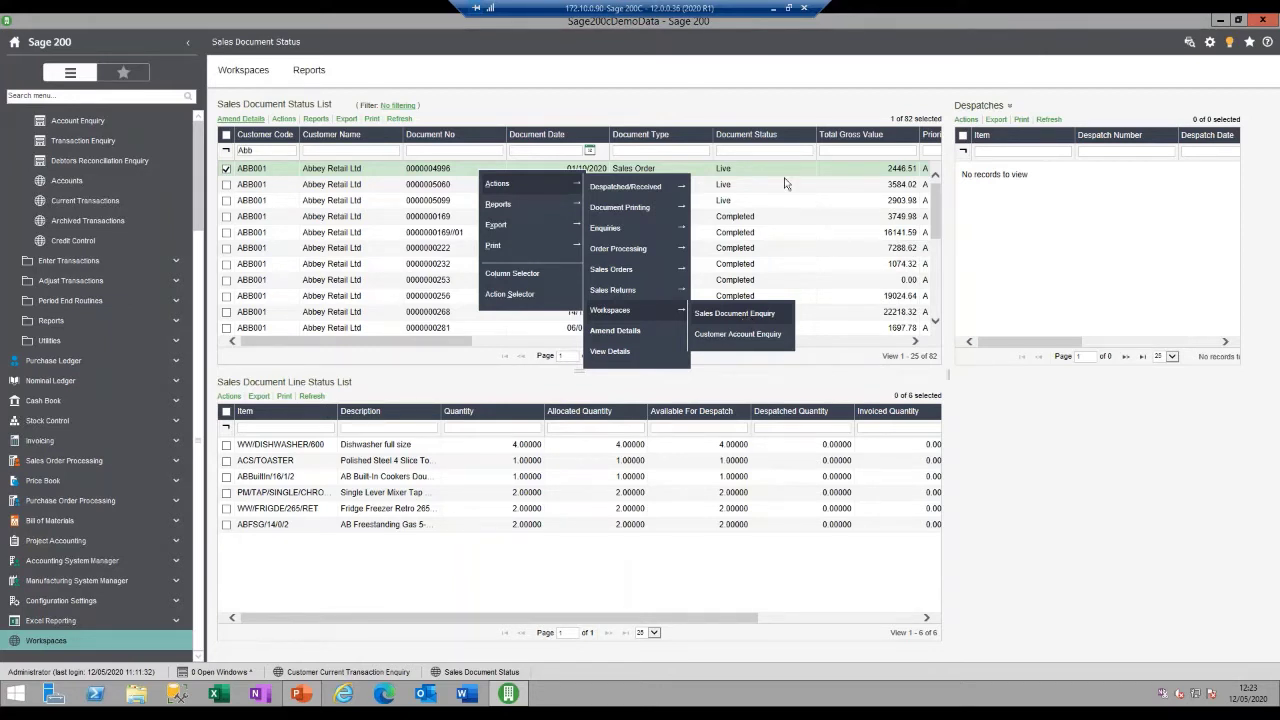
left_click(396, 334)
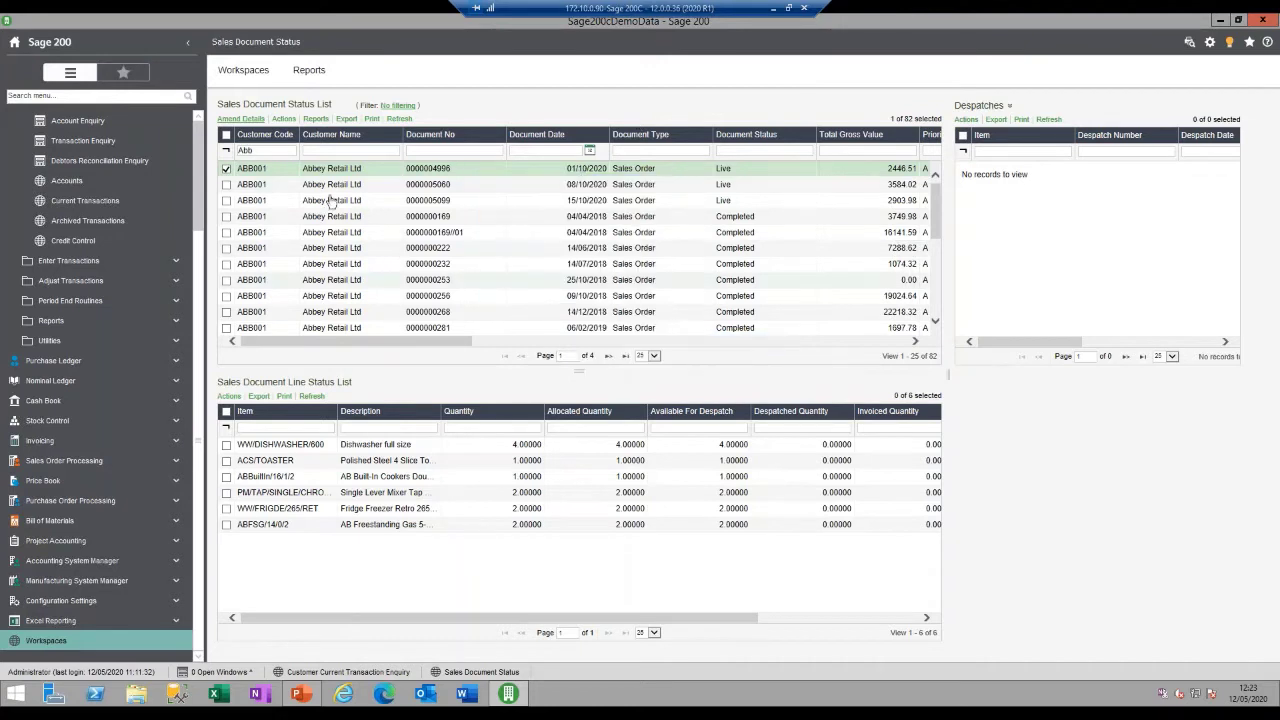
Filter the Abbey Retail Ltd documents by the document date 06/02/2019
double_click(275, 151)
left_click(548, 150)
left_click(590, 150)
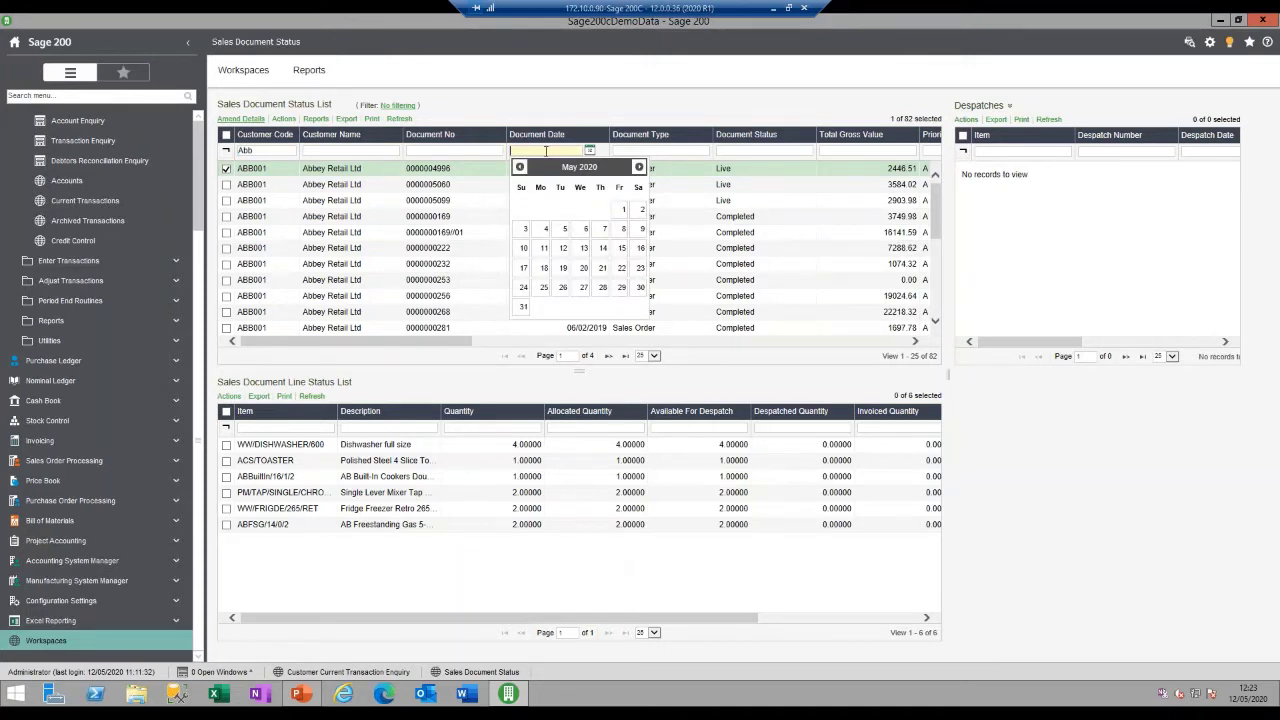
type("06/02/2019")
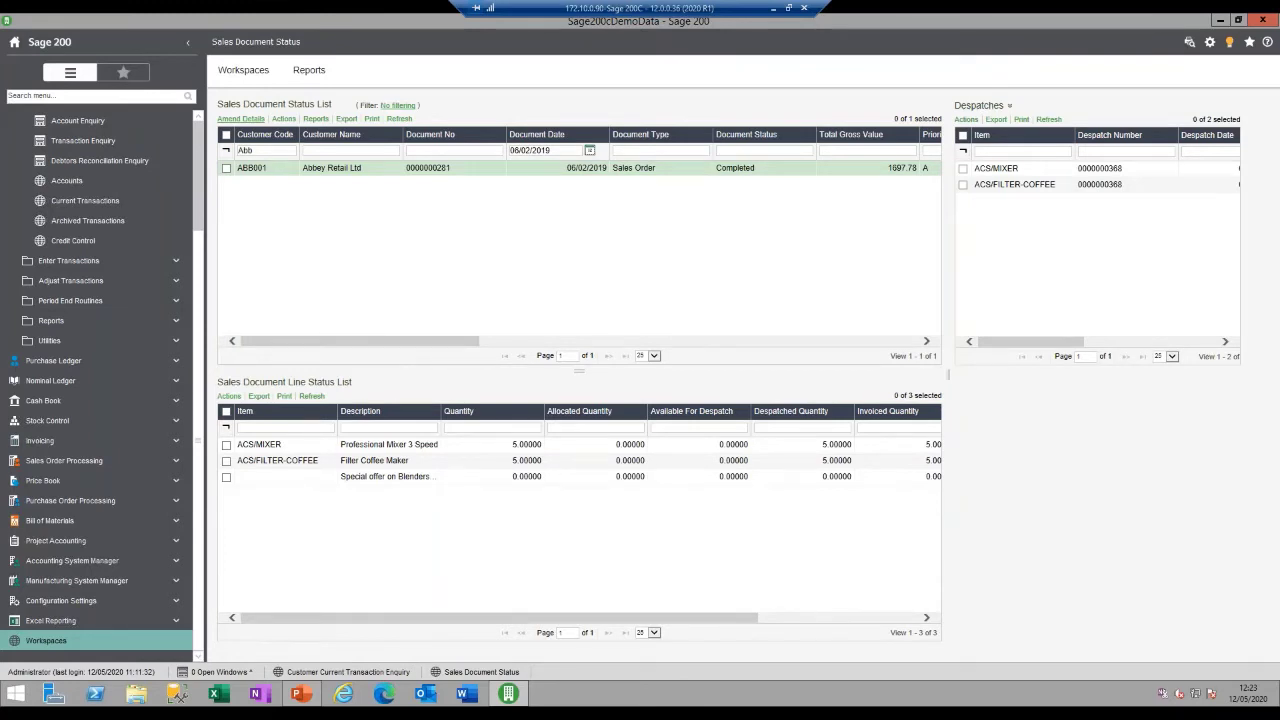
Clear the document date filter while keeping the customer code filter
left_click(578, 151)
key("BackSpace")
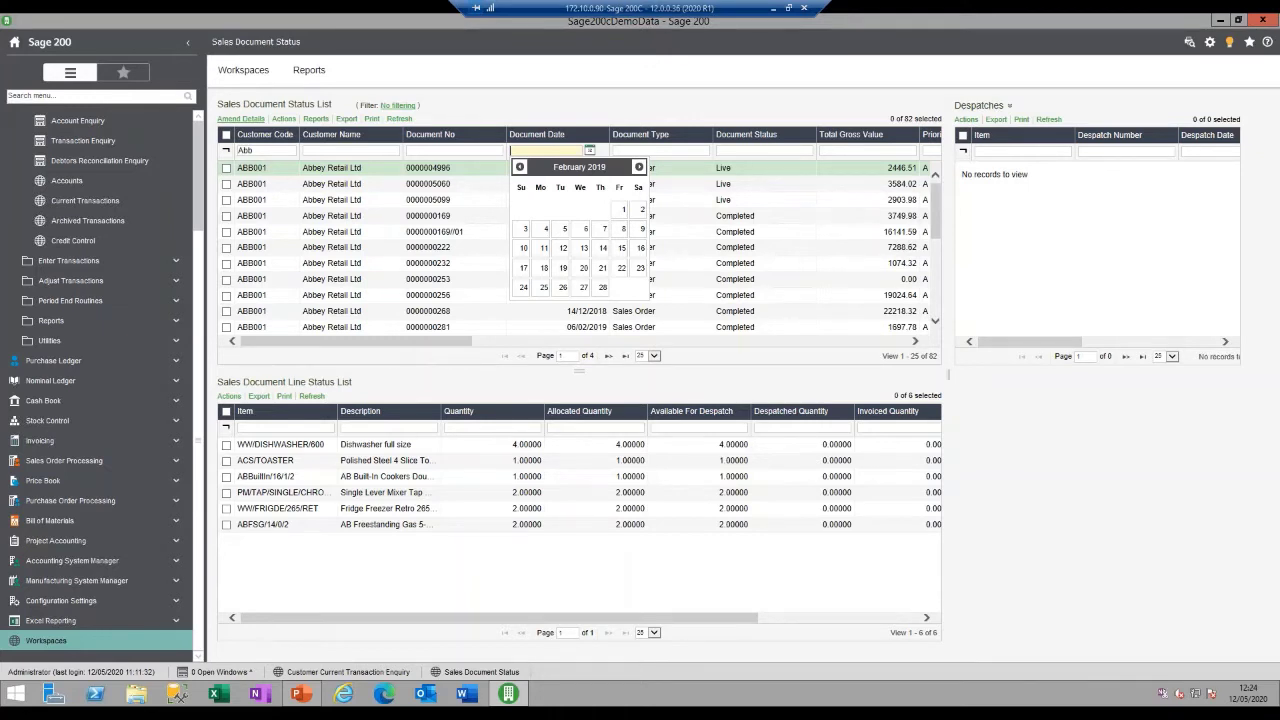
left_click(458, 107)
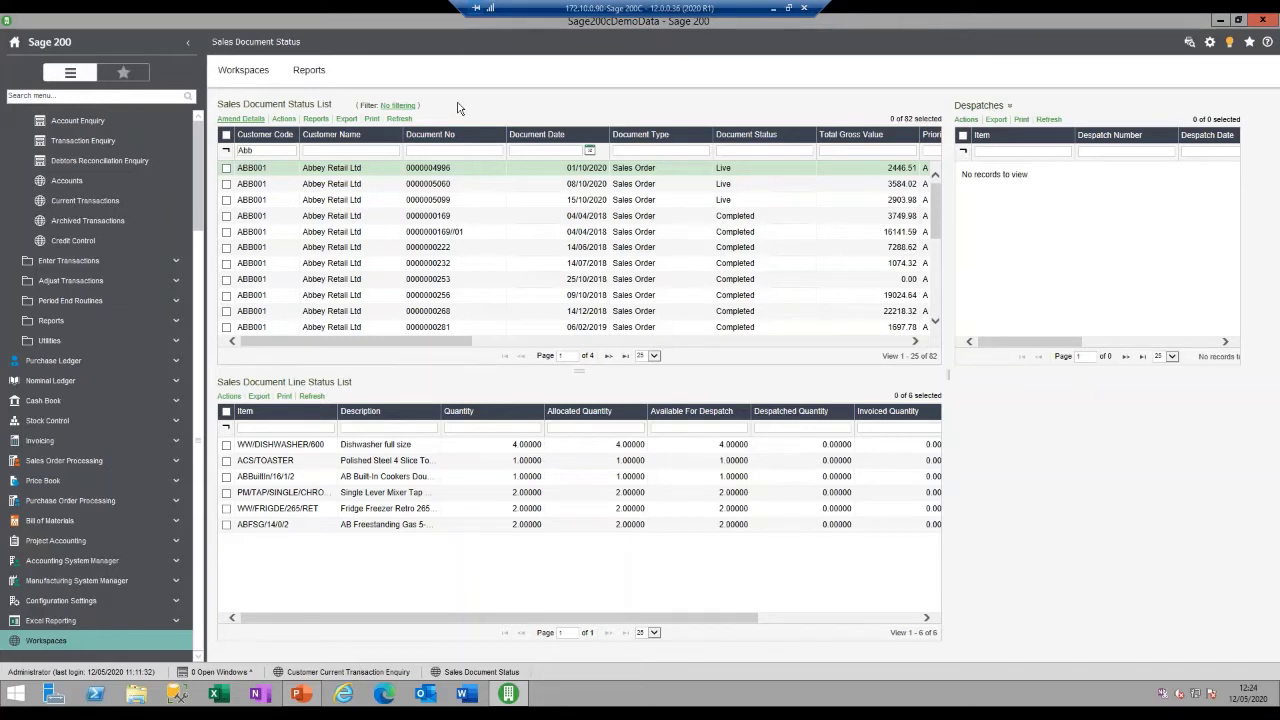
Add Requested Delivery Date to the status list's visible columns and place it between Total Gross Value and Priority
right_click(334, 140)
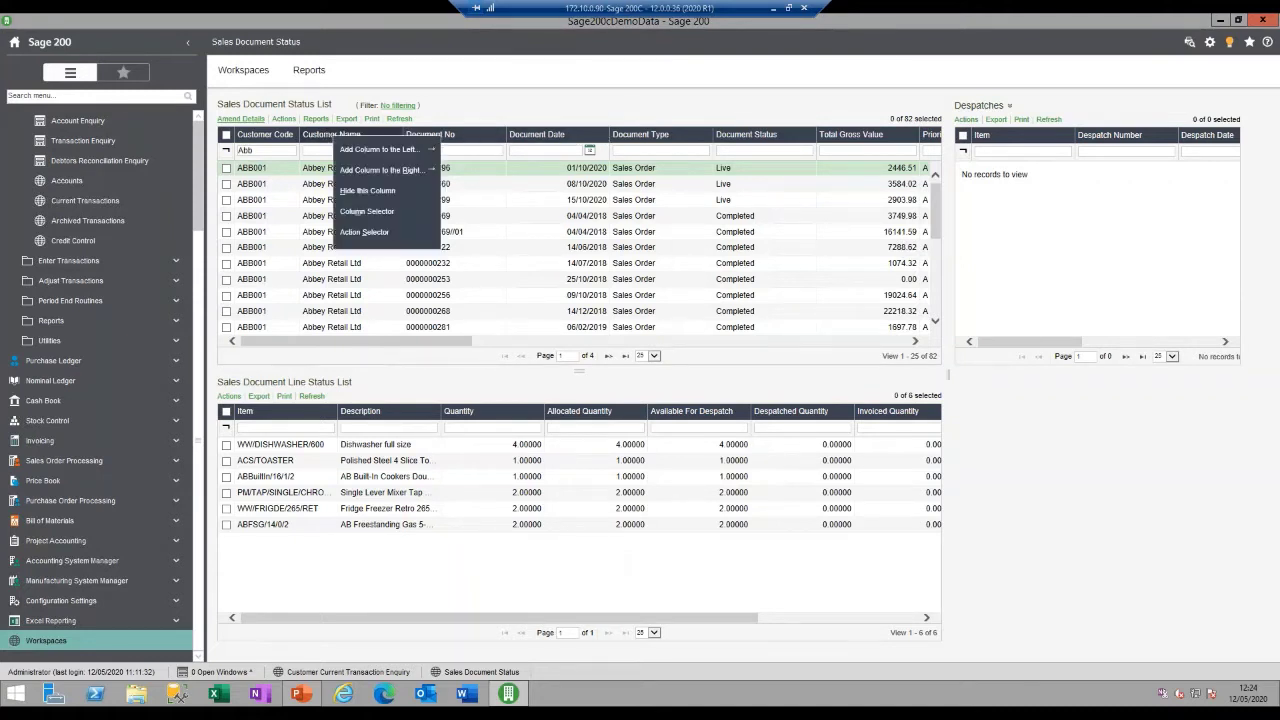
left_click(362, 213)
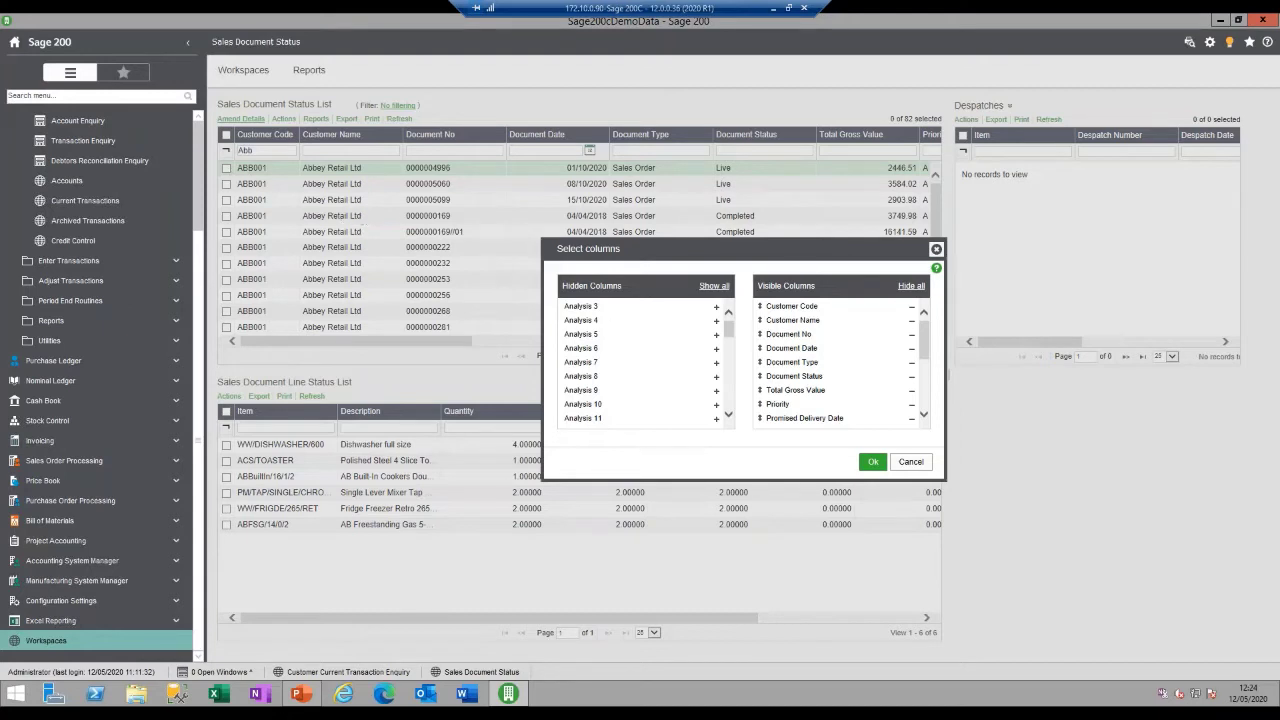
left_click_drag(729, 330, 736, 387)
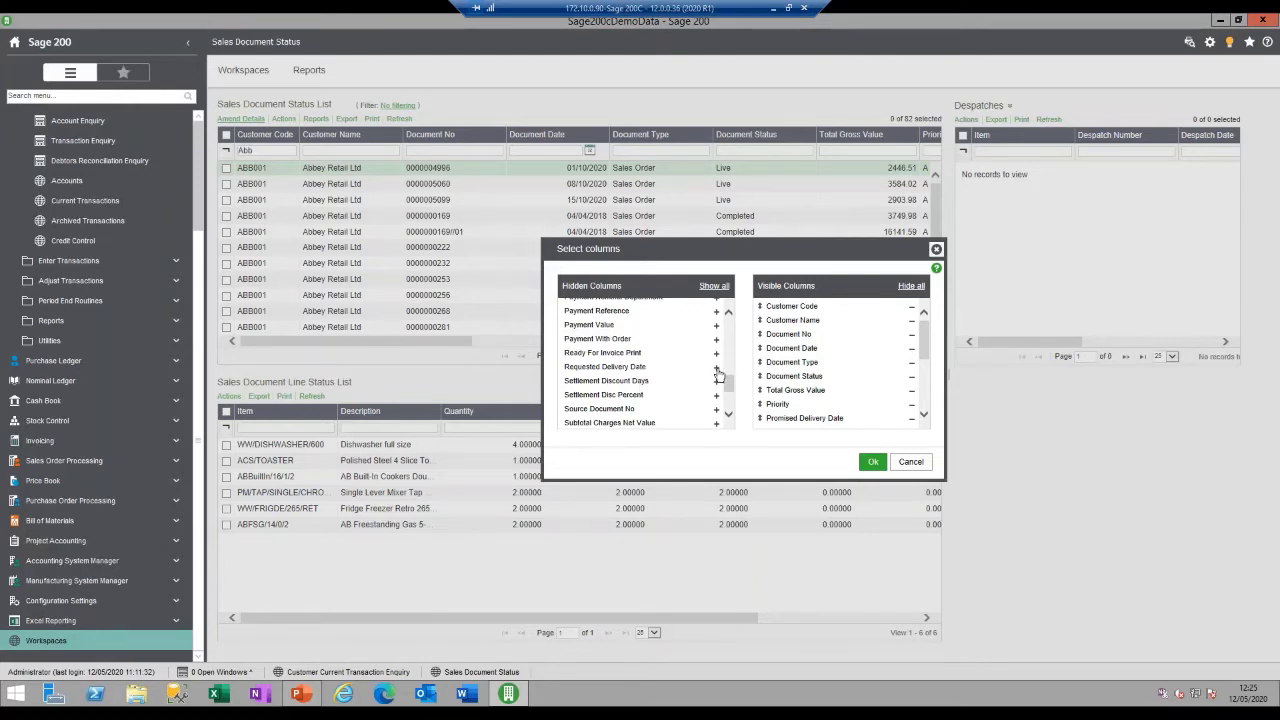
left_click(717, 370)
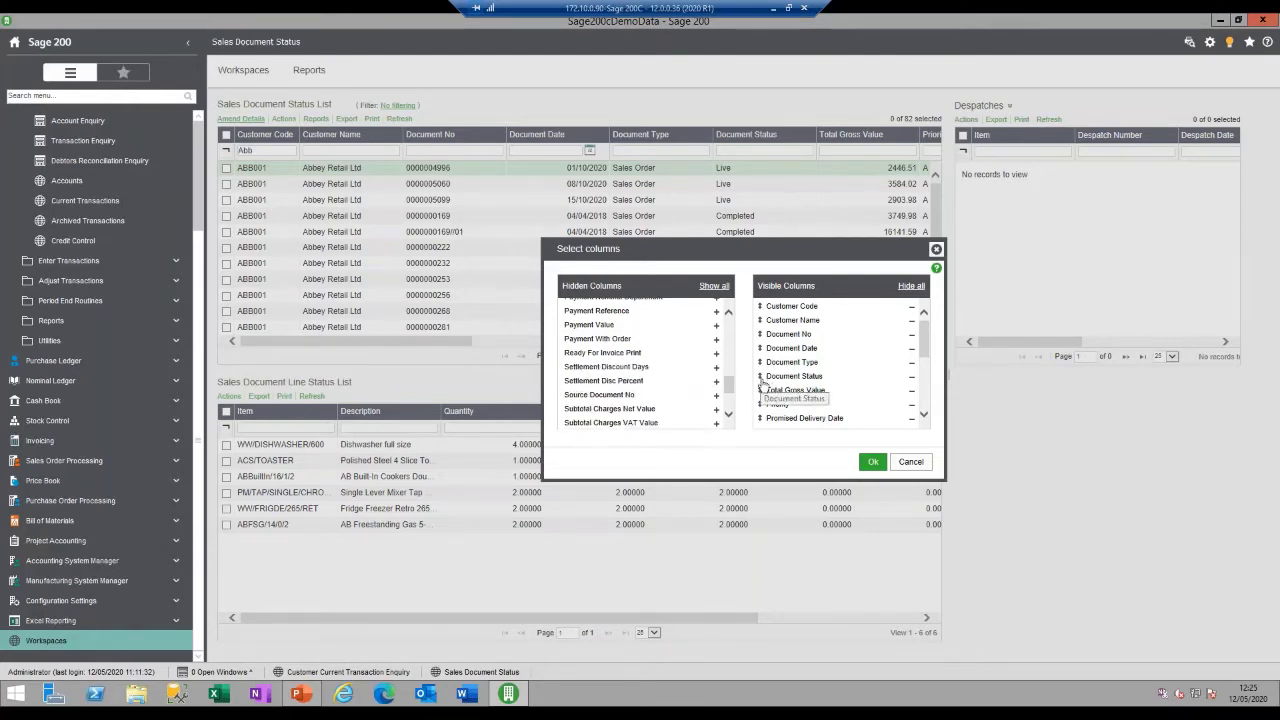
left_click_drag(928, 345, 926, 406)
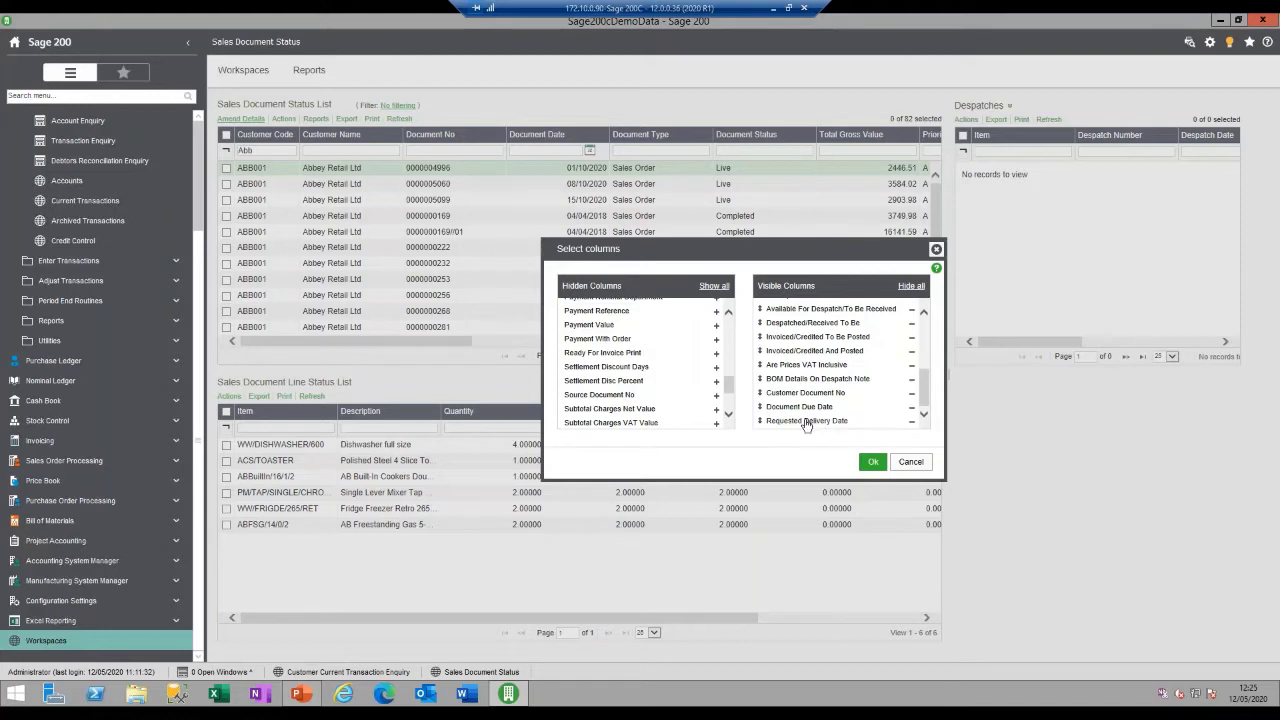
mouse_move(808, 424)
left_mouse_down()
mouse_move(815, 314)
mouse_move(820, 412)
left_mouse_up()
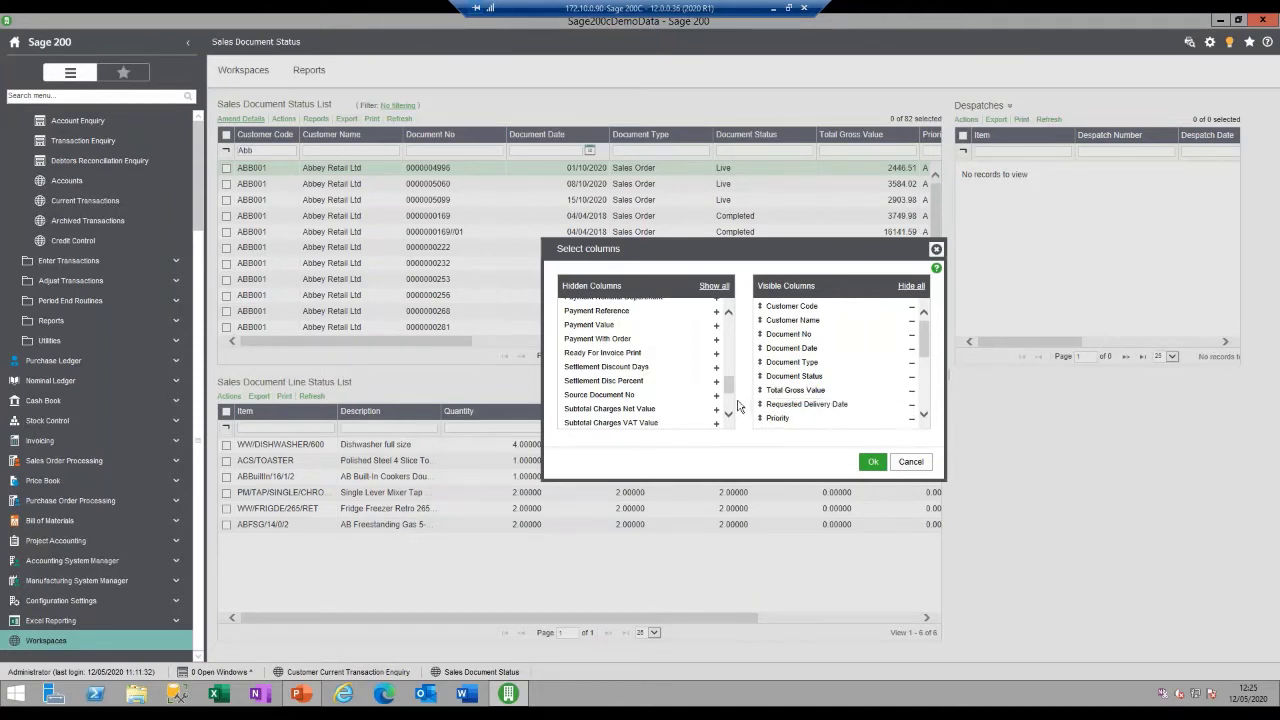
Add Total VAT Value to the status list's visible columns and apply the column selection
left_click_drag(732, 386, 732, 406)
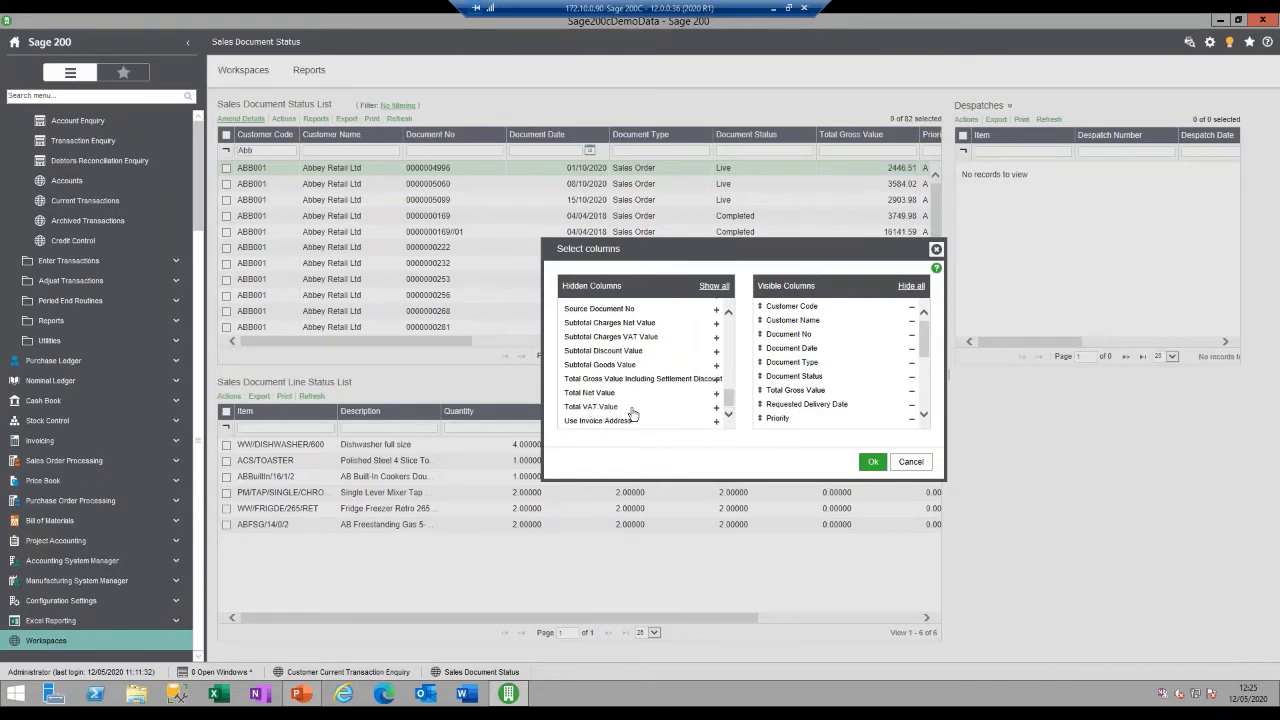
left_click(716, 407)
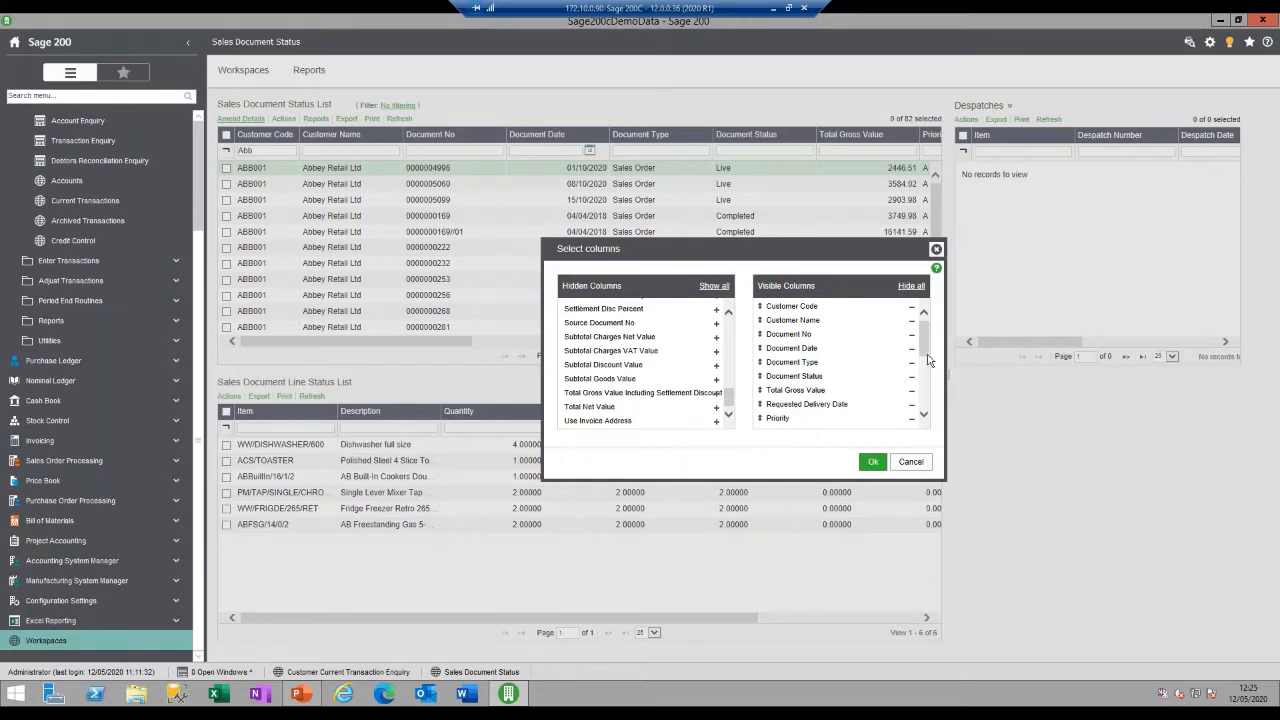
left_click_drag(925, 353, 868, 392)
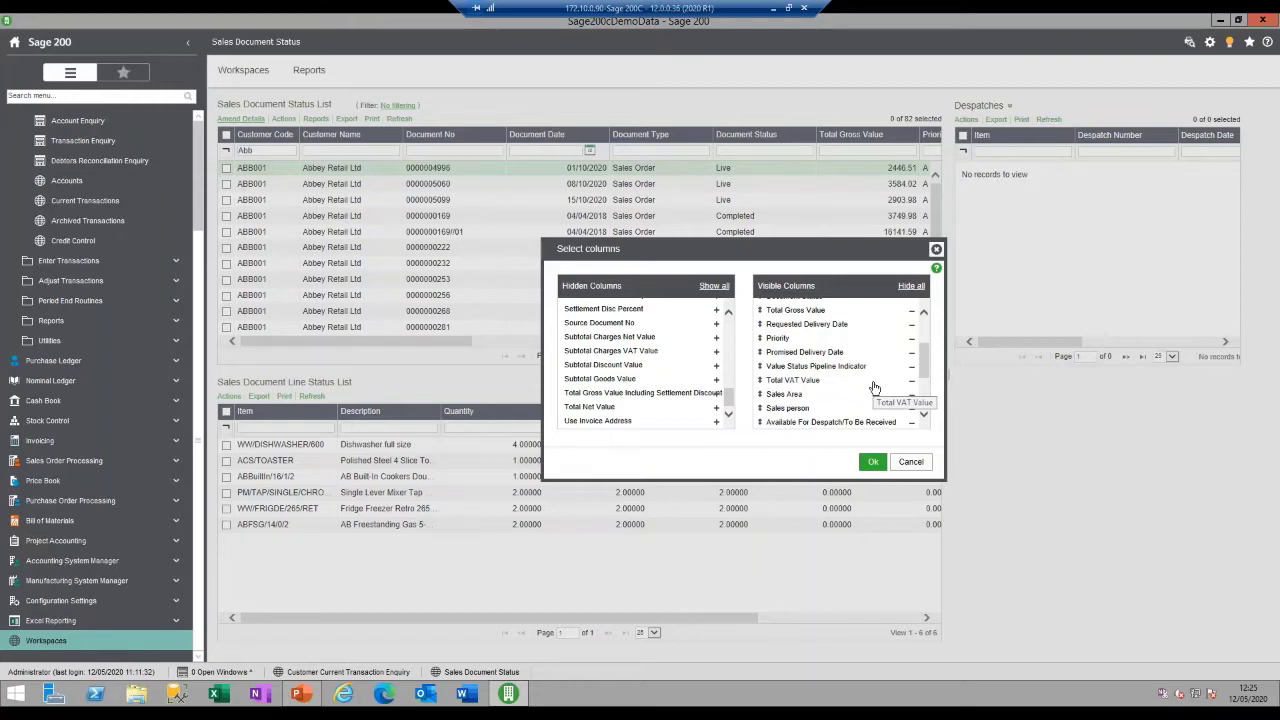
left_click(868, 470)
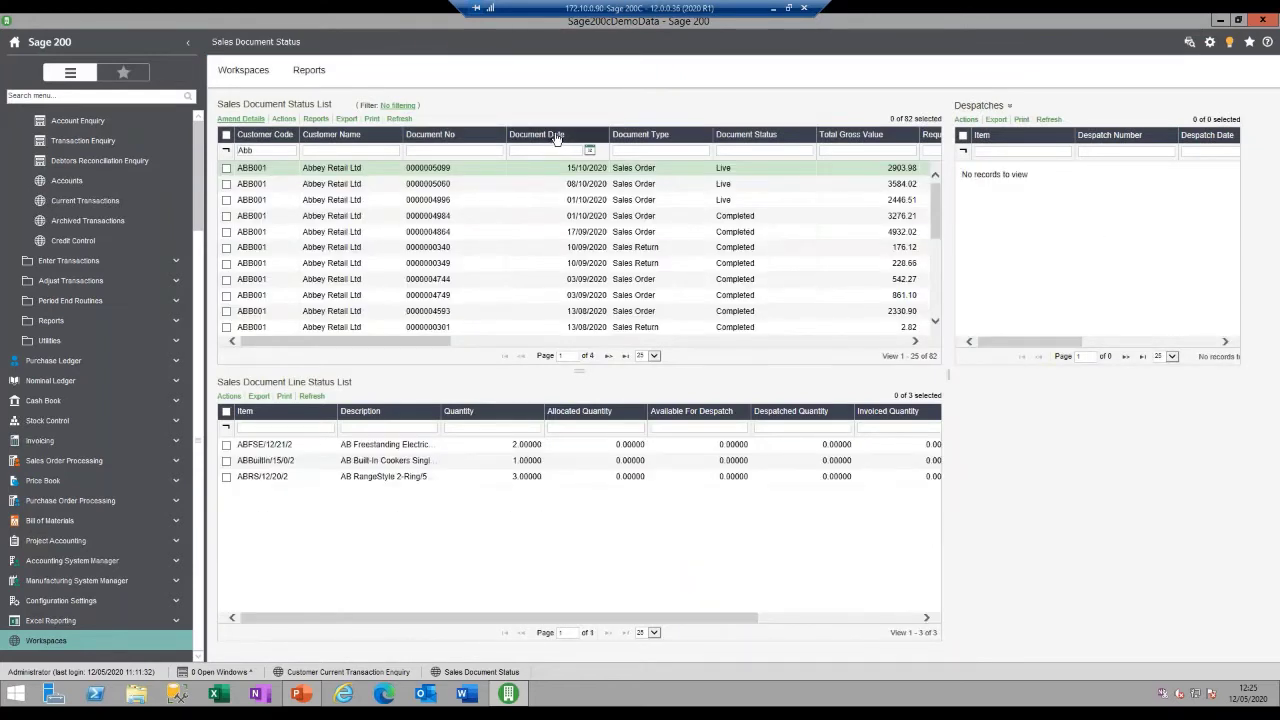
Sort the status list by Document No and finally by ascending Document Date, and inspect its delivery date, pipeline indicator and VAT columns
left_click(444, 136)
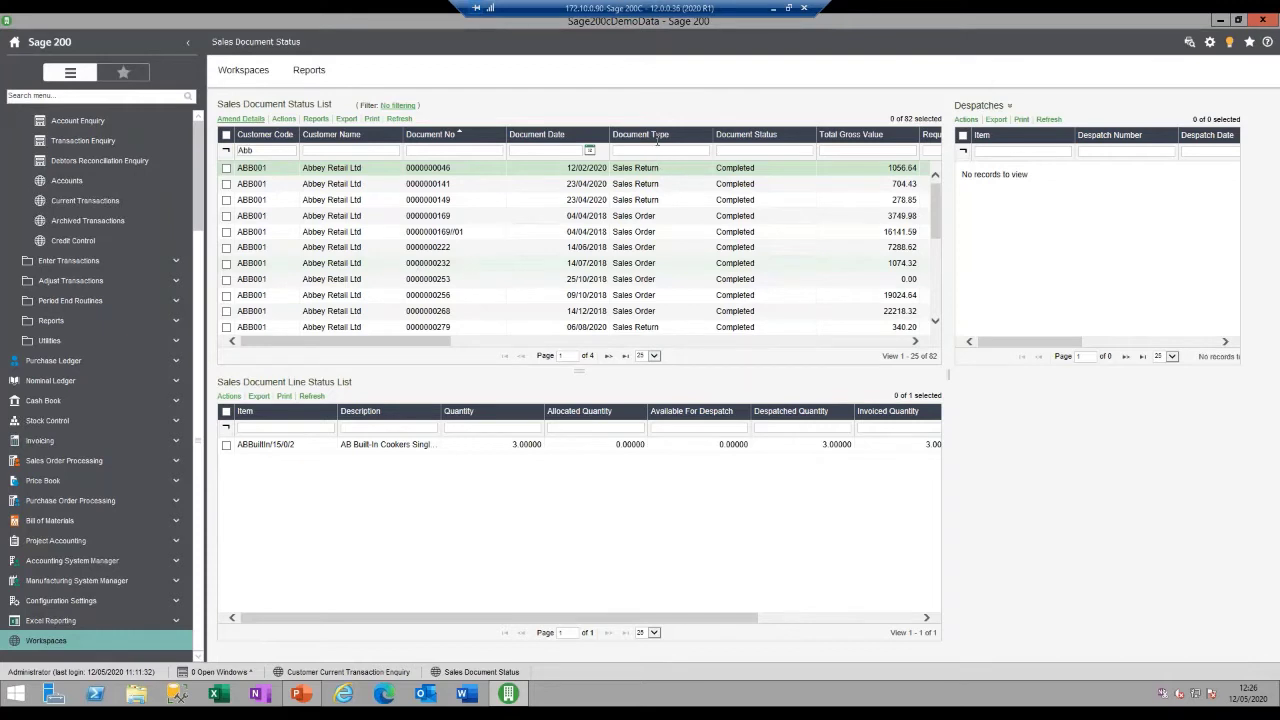
left_click(548, 134)
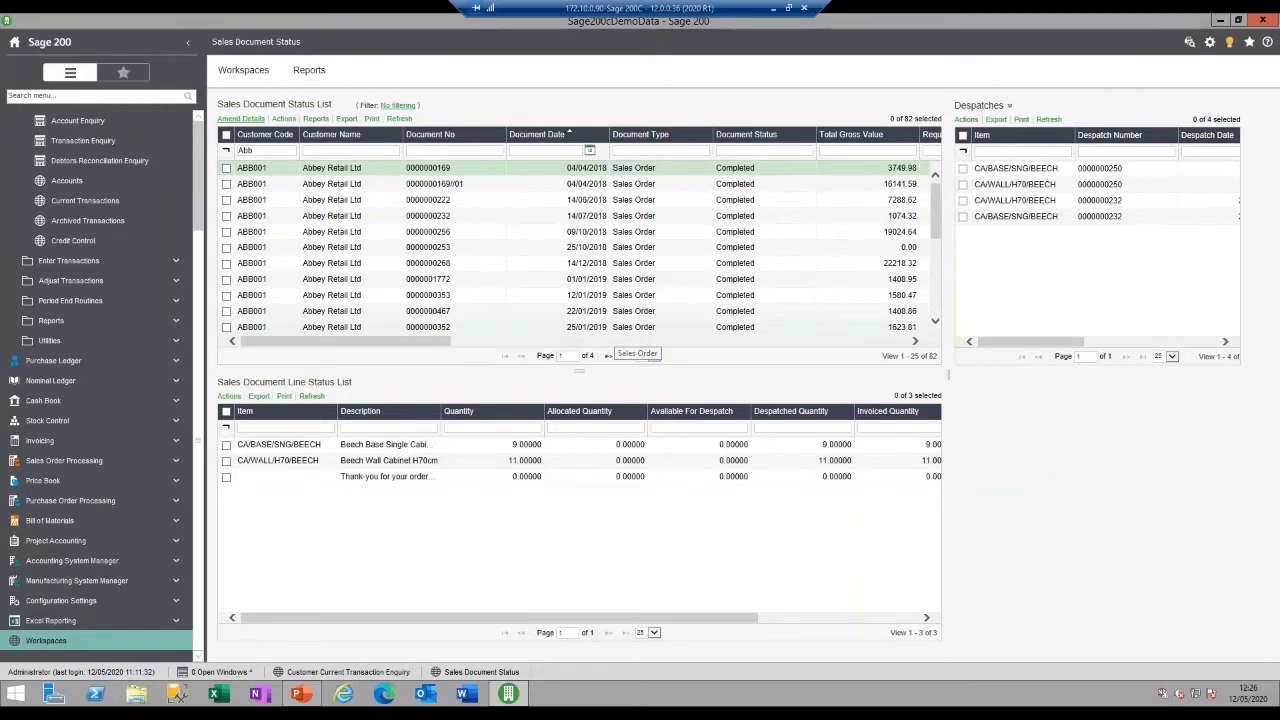
left_click(890, 343)
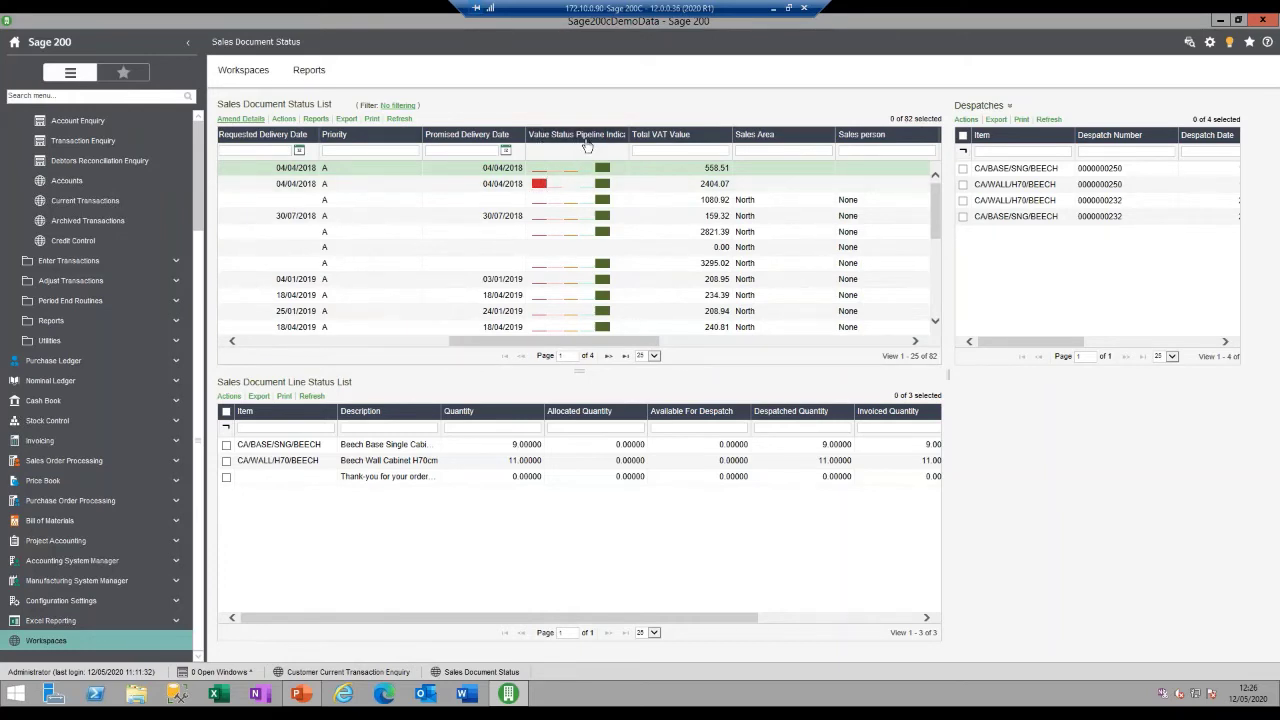
mouse_move(540, 190)
left_click(902, 341)
left_click(902, 341)
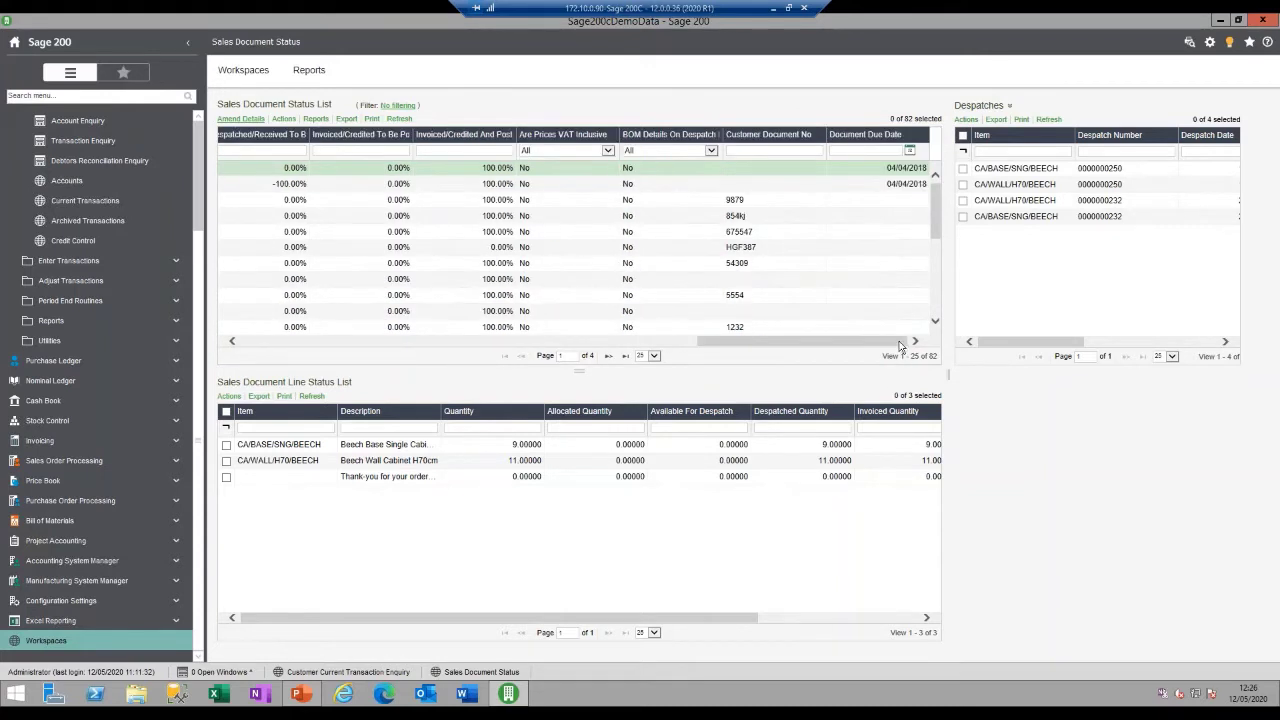
left_click_drag(900, 346, 377, 354)
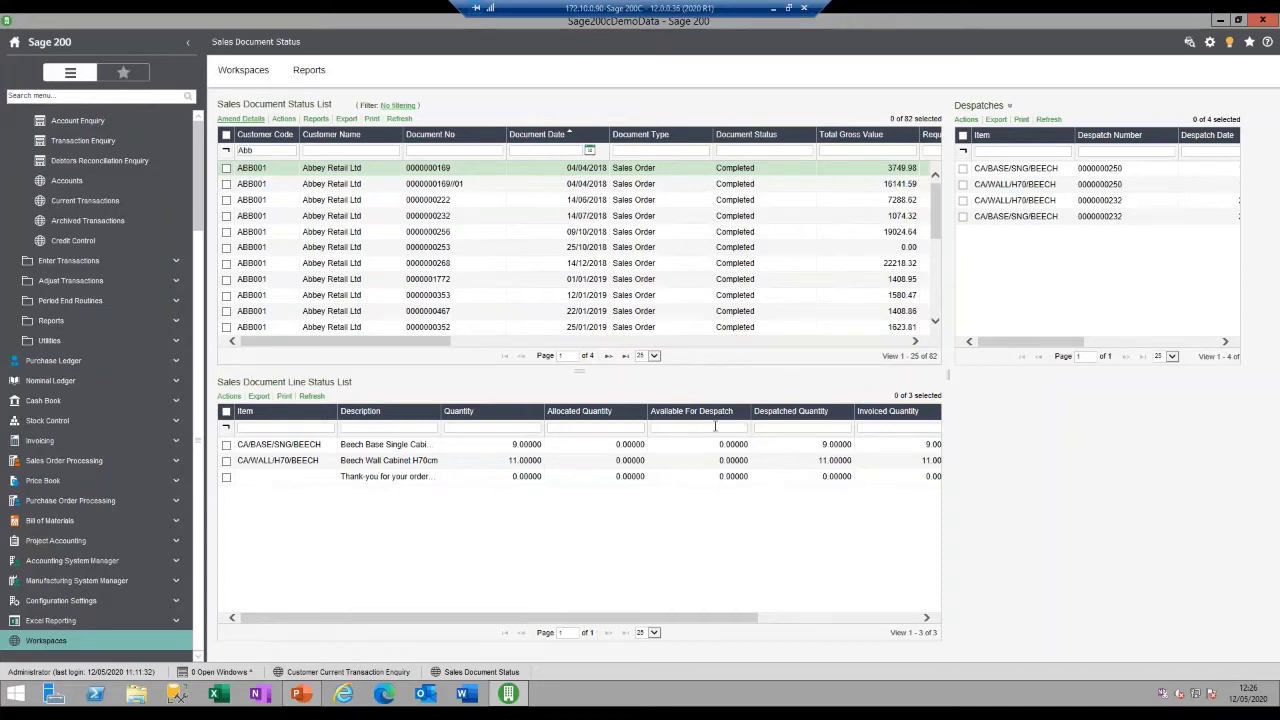
Examine the hidden and visible columns in the status list's Column Selector and close it without changes
right_click(462, 135)
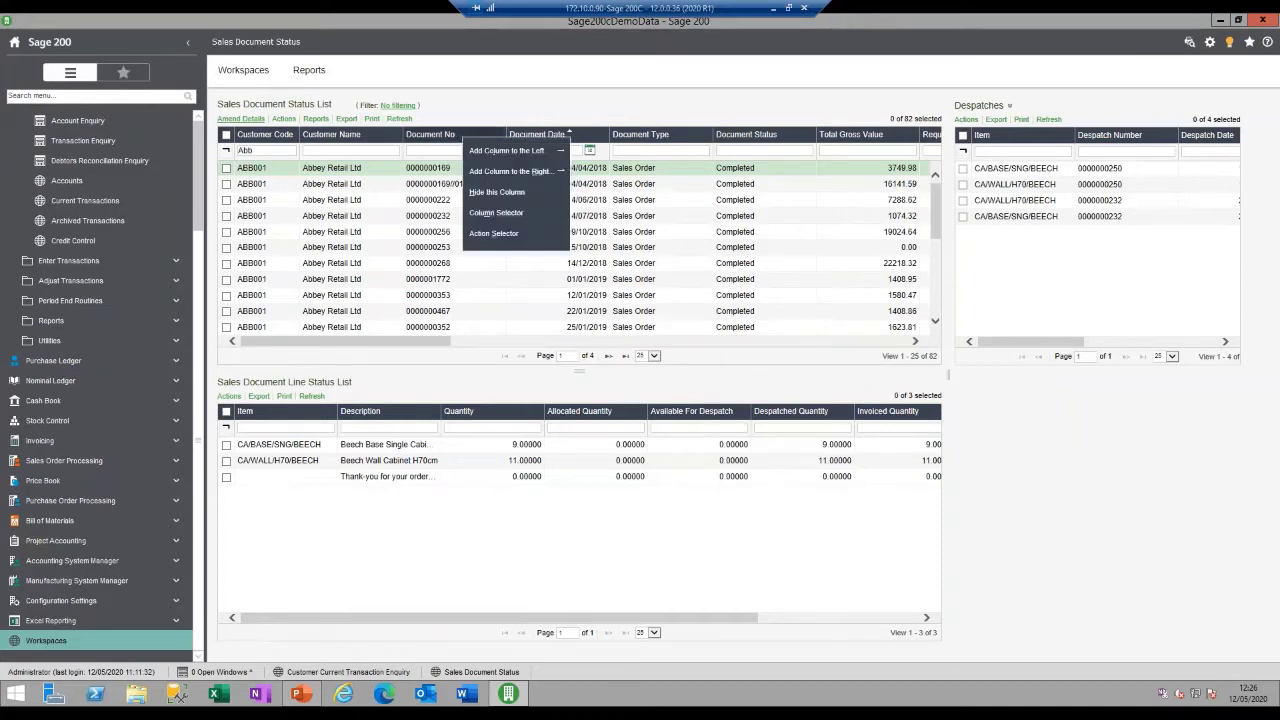
left_click(502, 213)
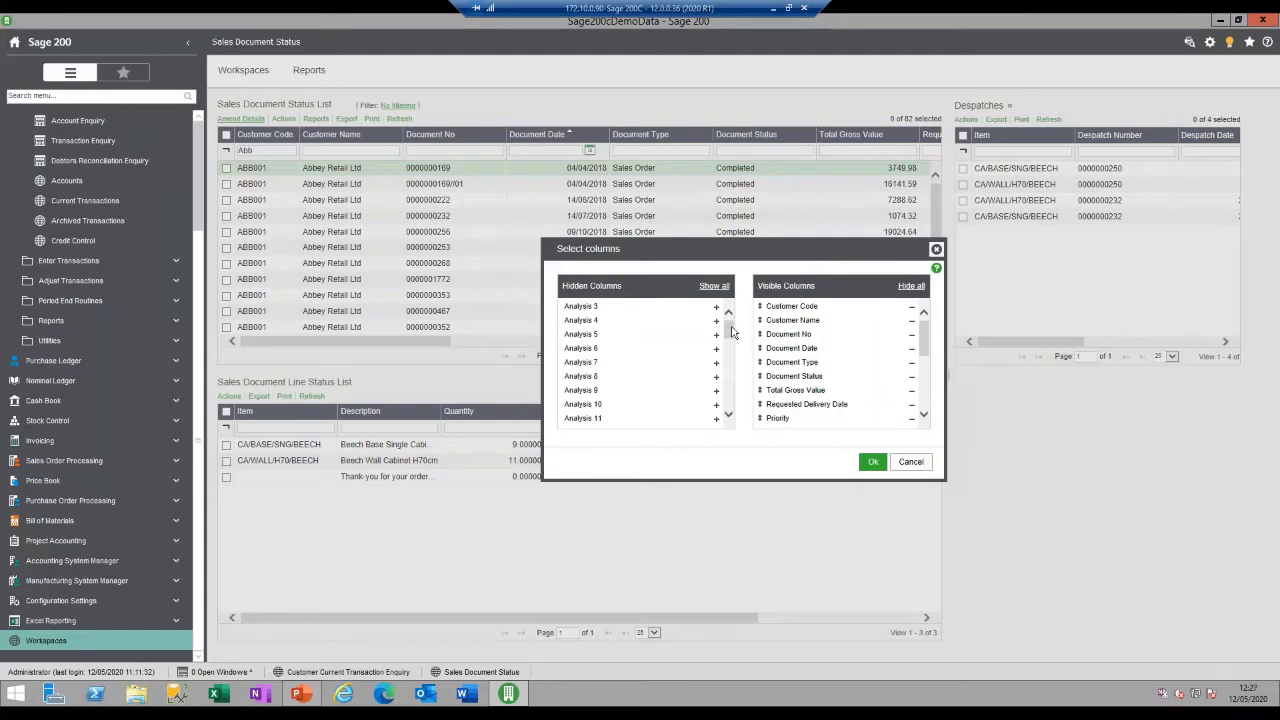
mouse_move(732, 330)
left_mouse_down()
mouse_move(728, 426)
mouse_move(732, 318)
left_mouse_up()
left_click(910, 461)
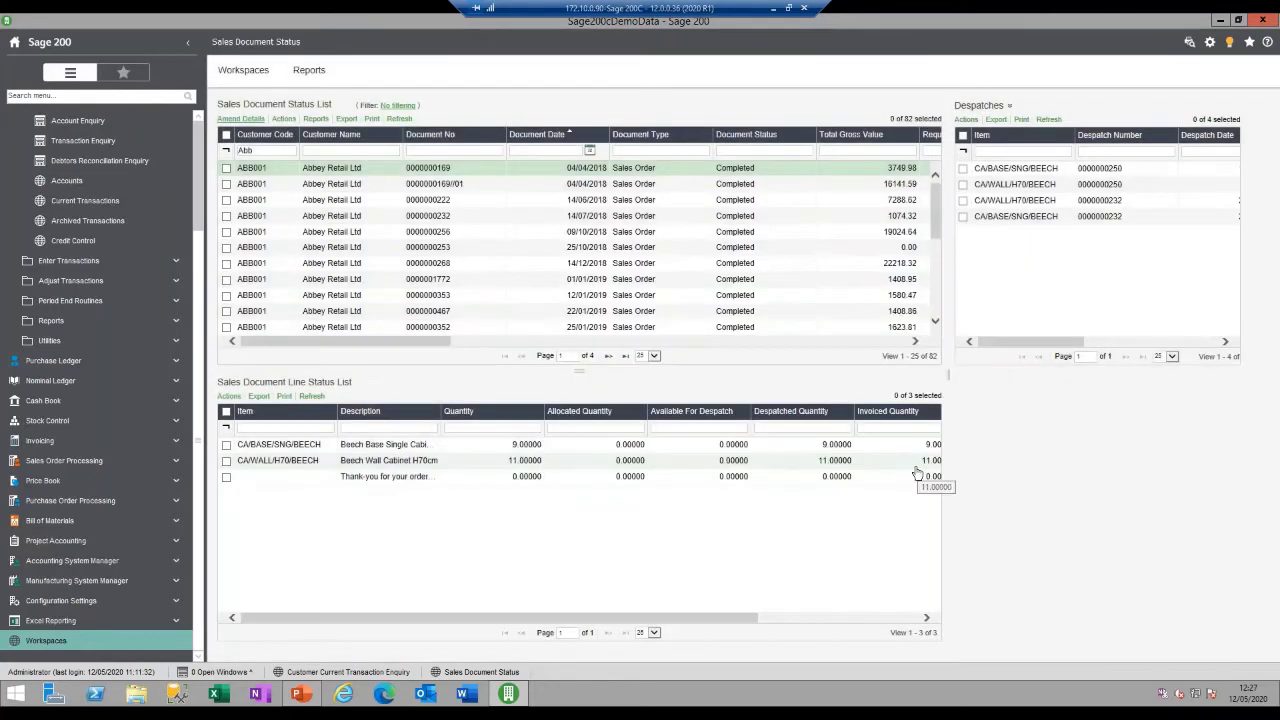
Examine the columns that can be added to either side of Customer Name without adding one
right_click(352, 138)
mouse_move(380, 152)
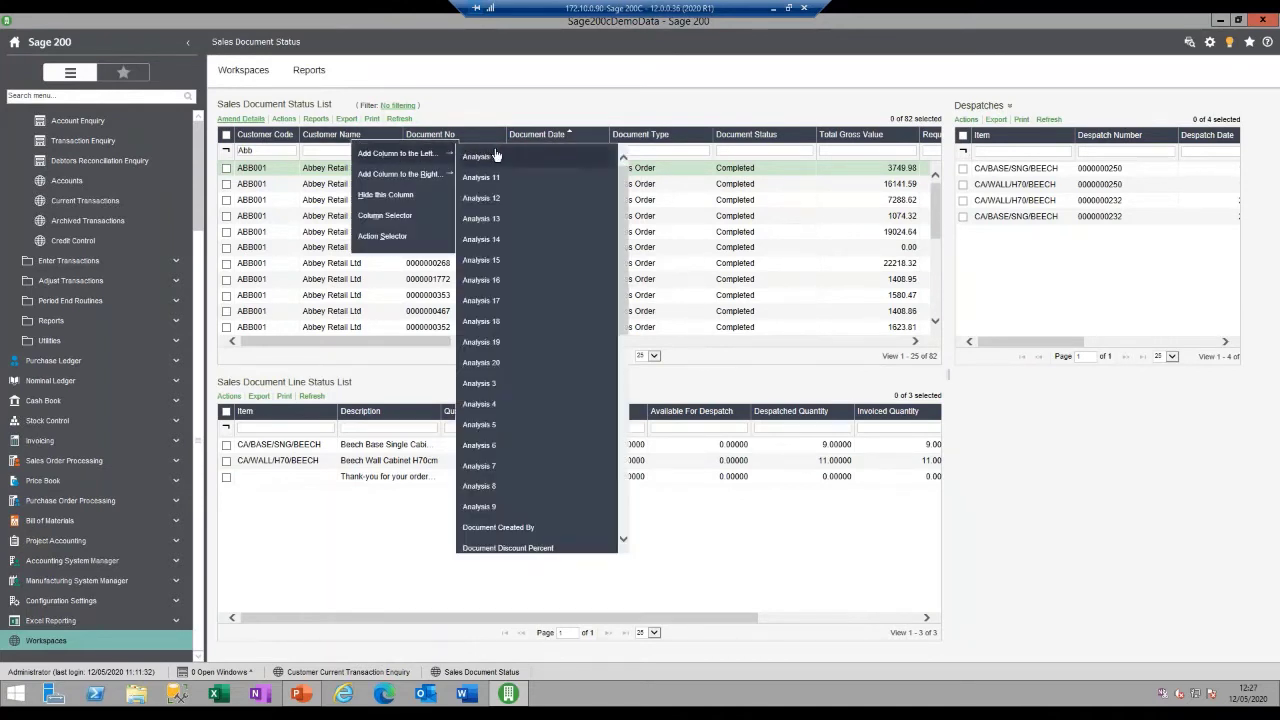
mouse_move(392, 176)
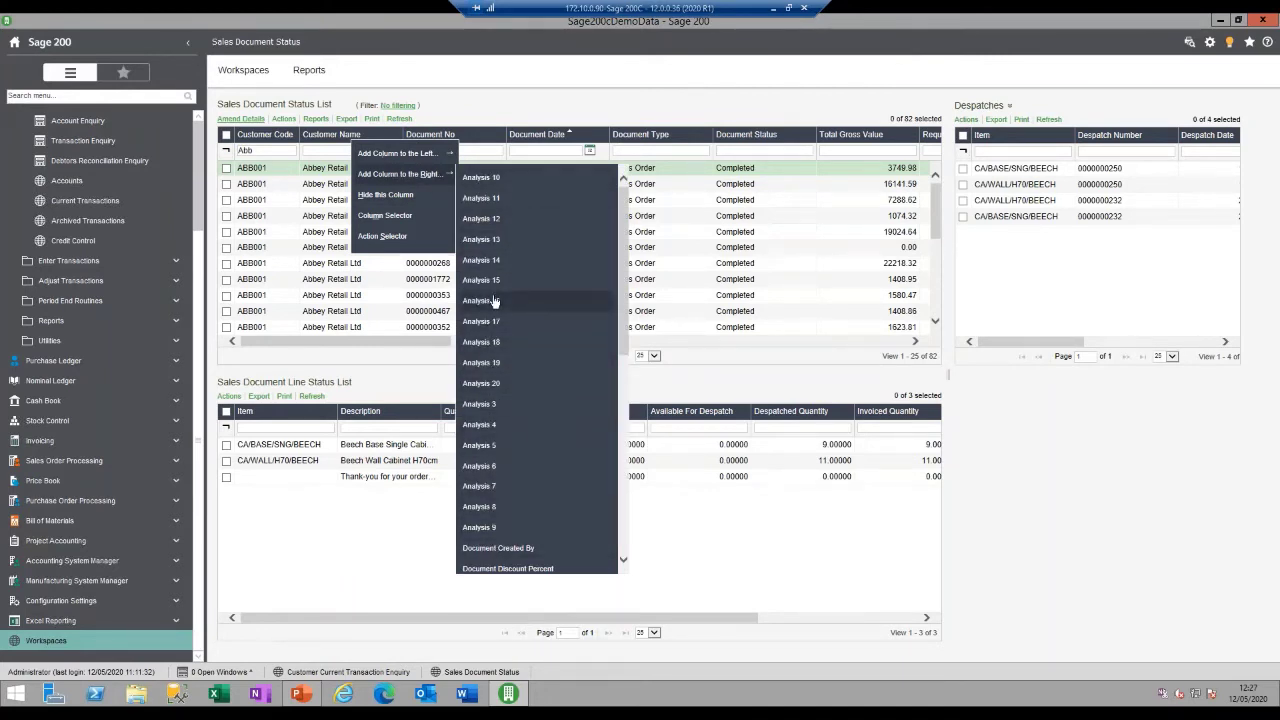
left_click(477, 79)
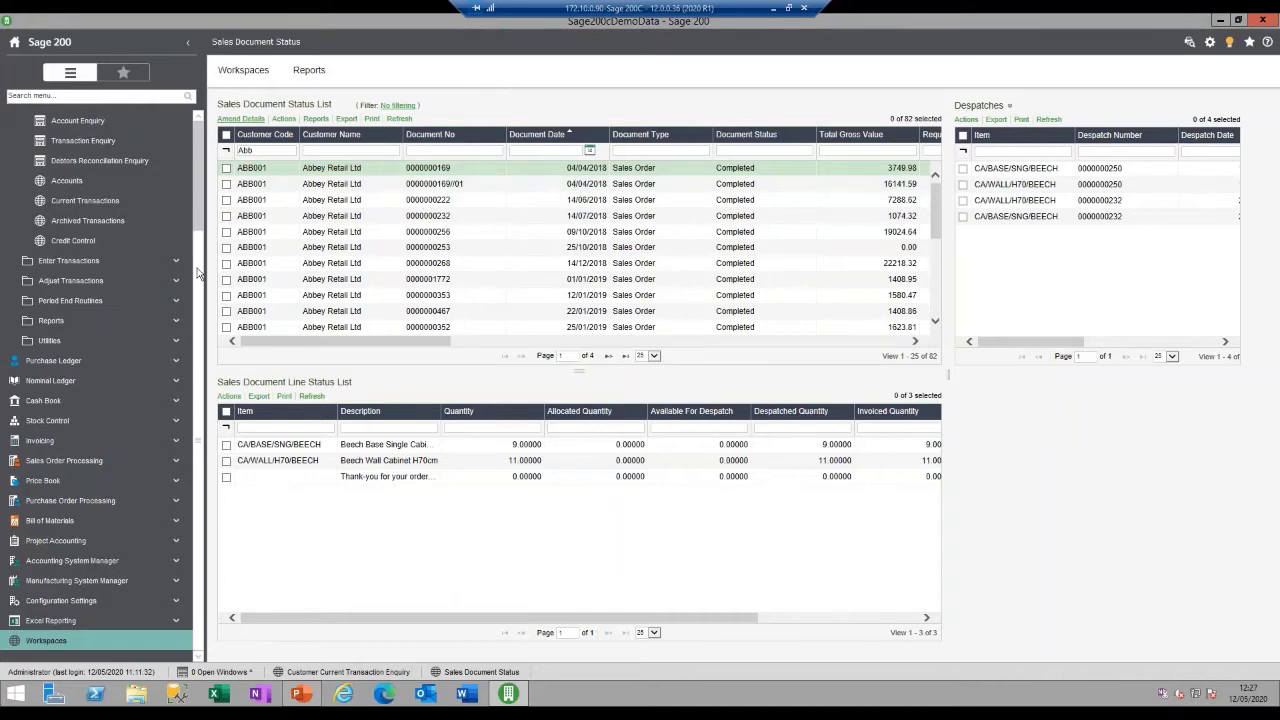
Open the Sales Document Line Enquiry workspace from the Sales Order Processing enquiries
scroll(198, 272, "up", 1)
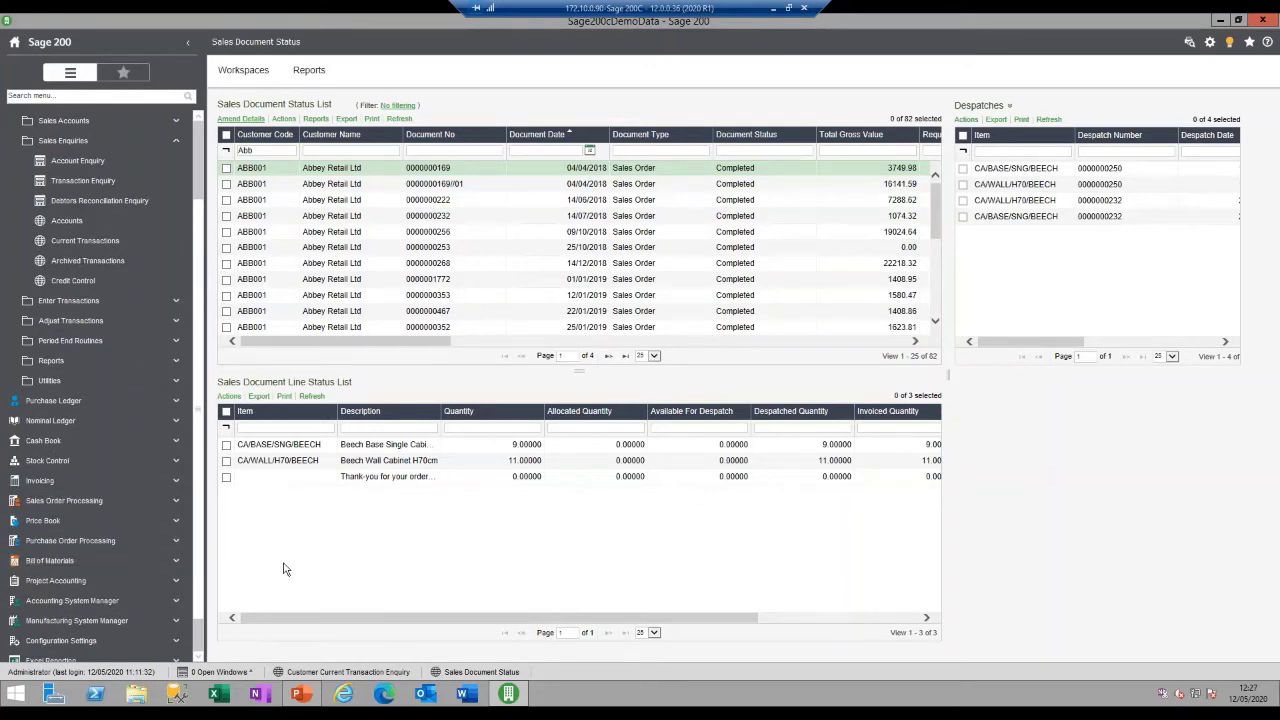
scroll(120, 630, "down", 1)
left_click(64, 640)
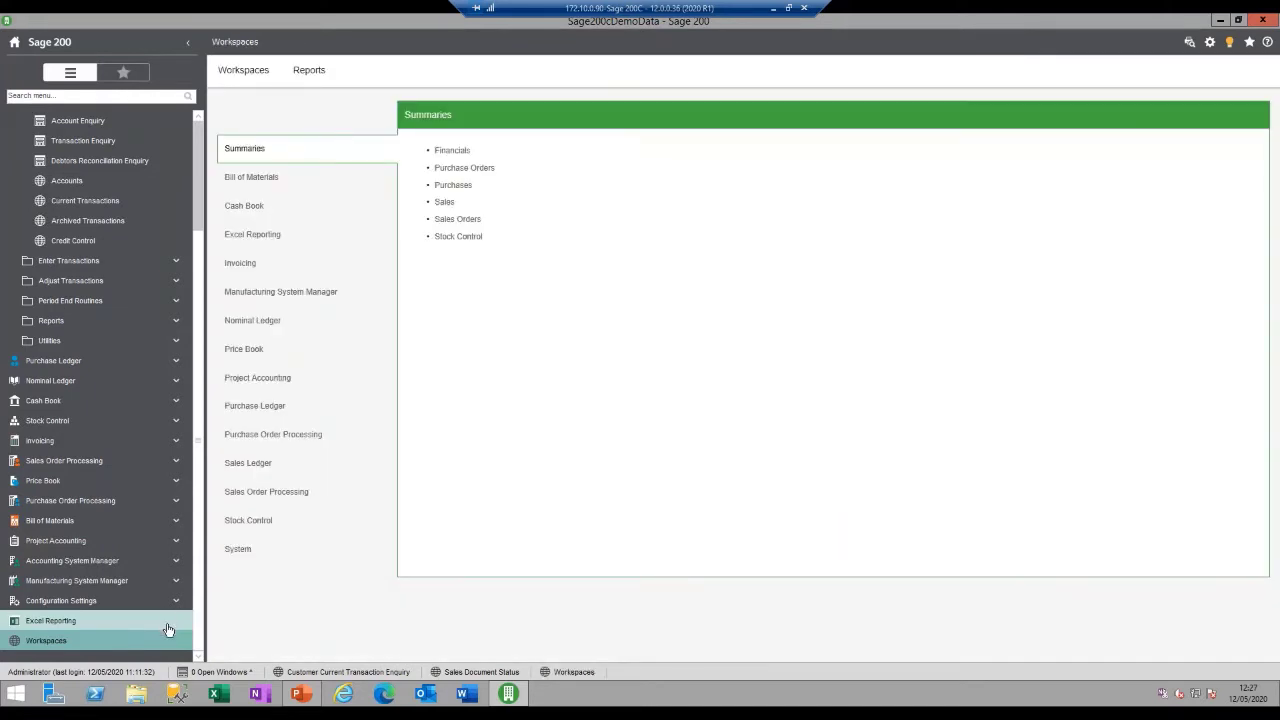
left_click(278, 491)
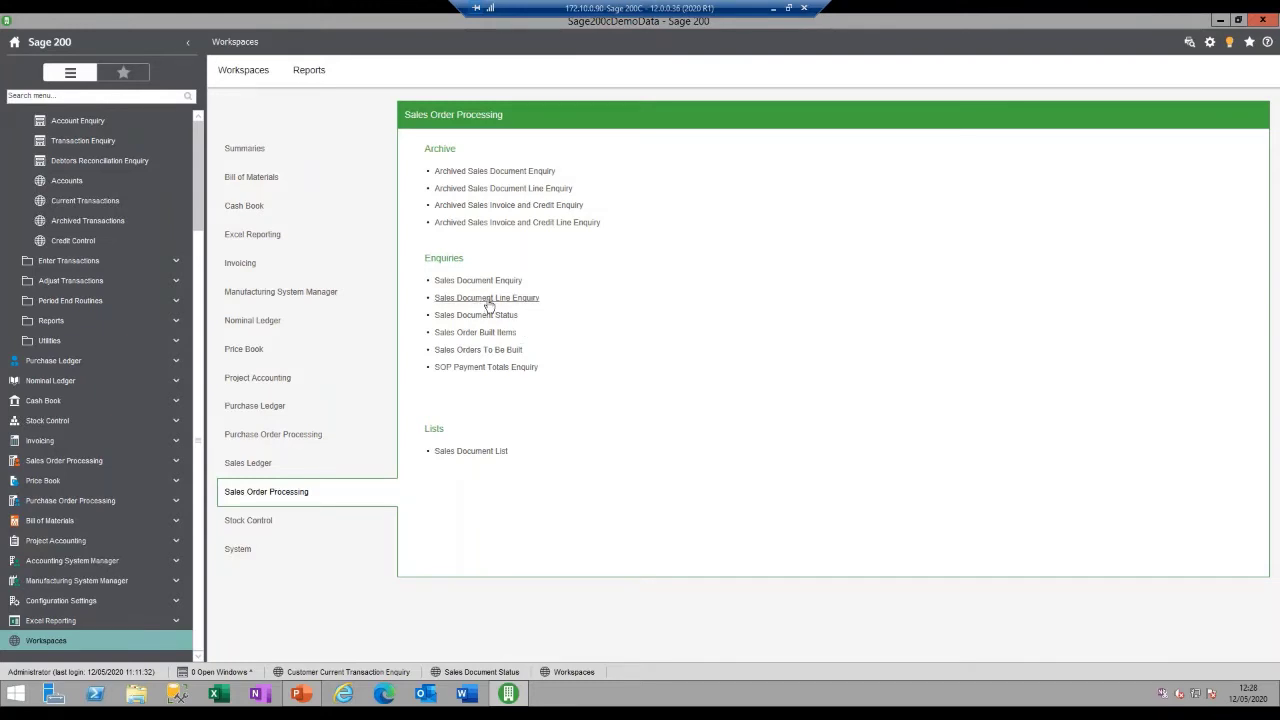
left_click(488, 298)
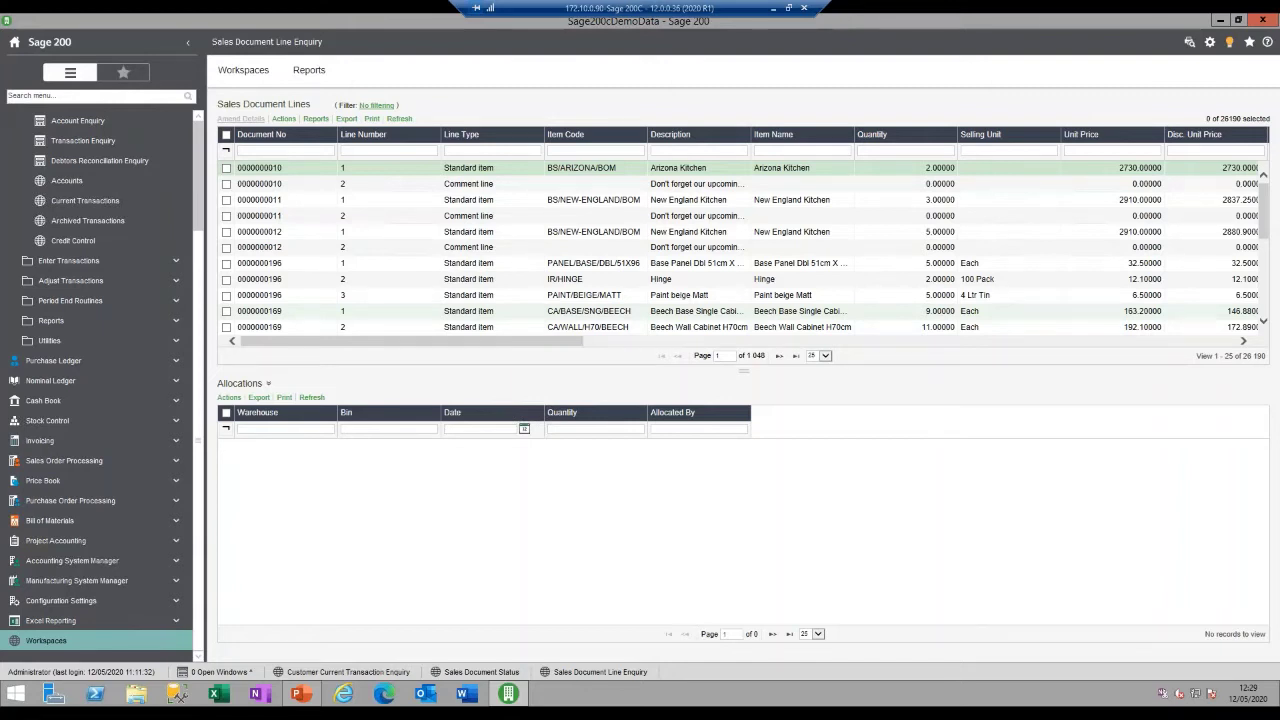
Filter the sales document lines by the item code tile/grey
left_click(580, 150)
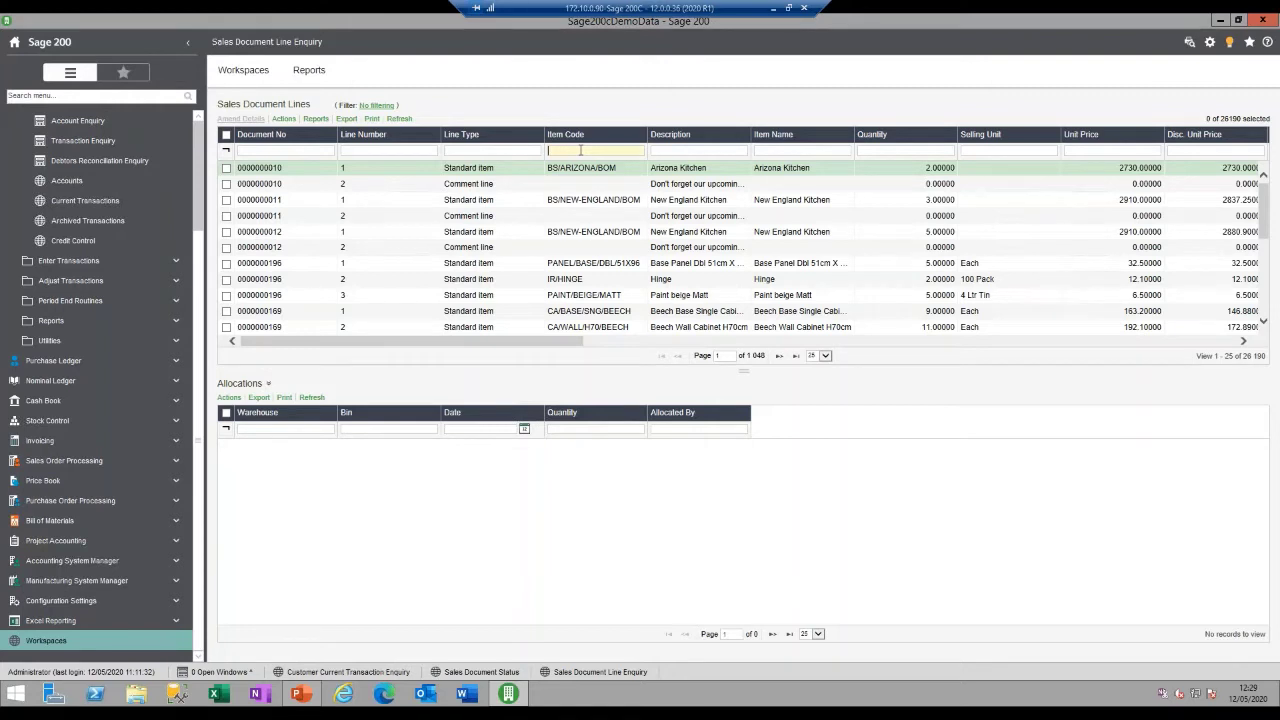
type("BS/")
key("Return")
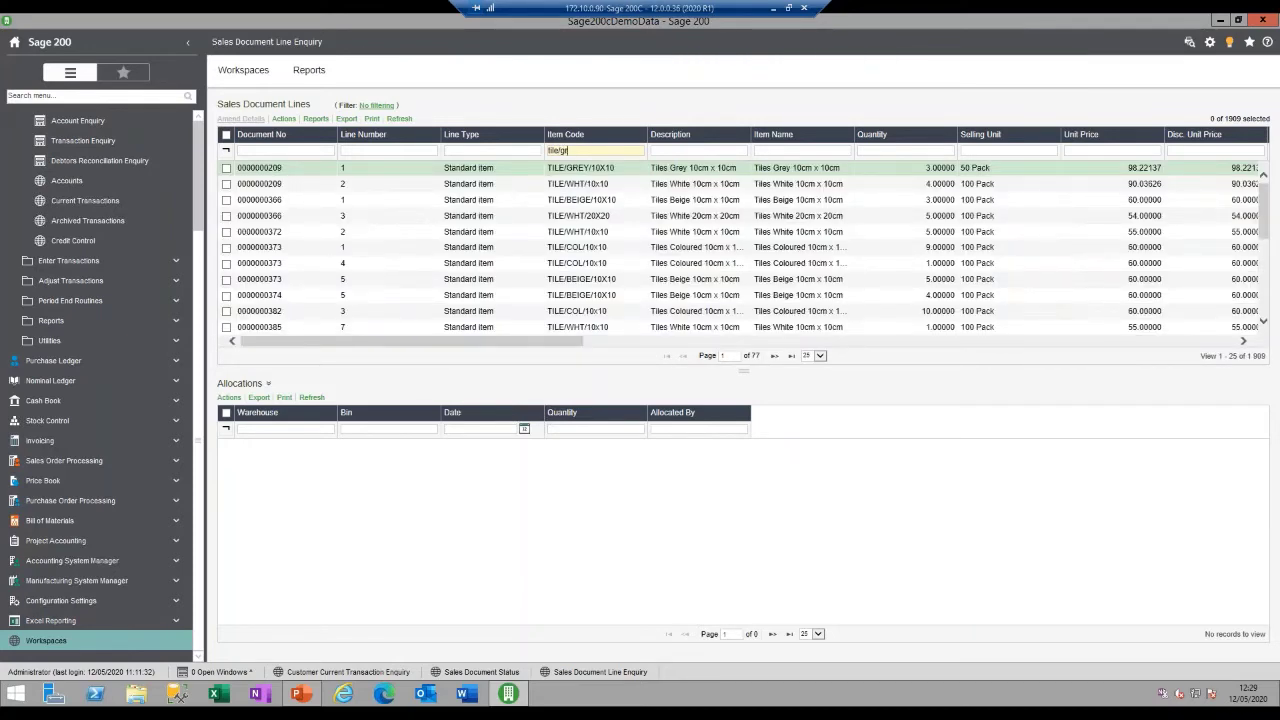
type("ey")
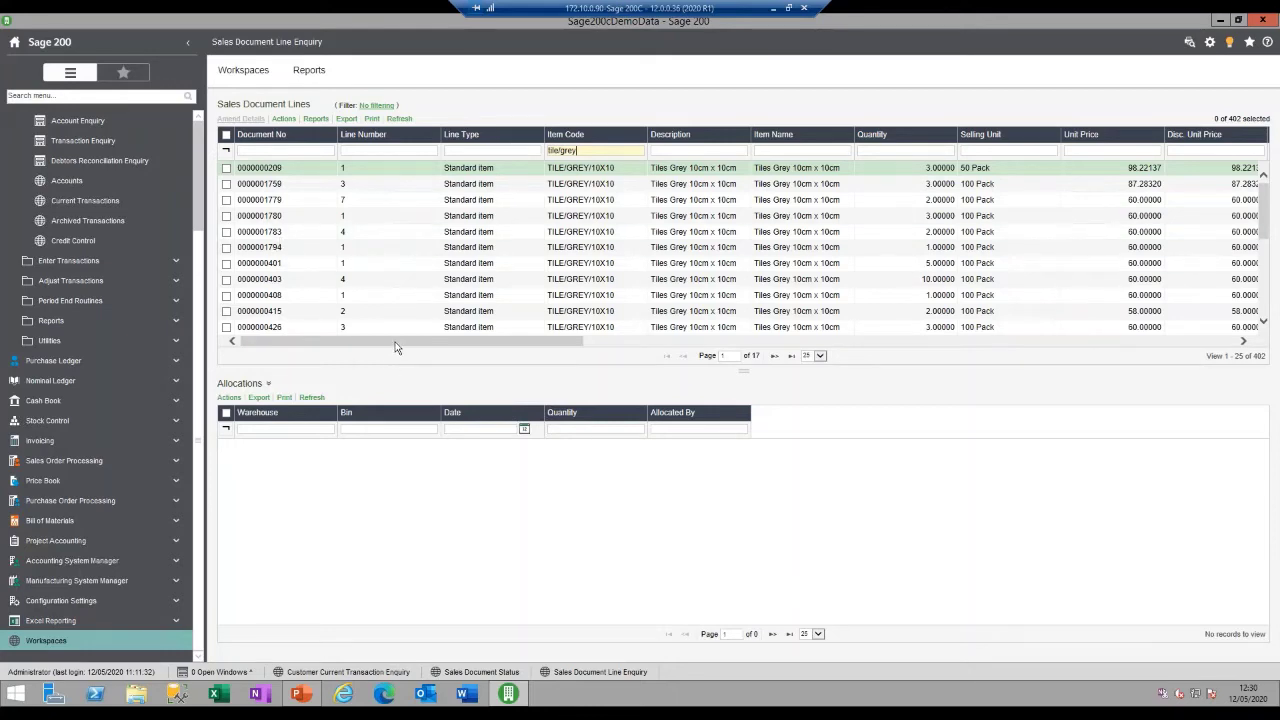
Sort the grey tile document lines by Document Date in ascending order and look through them
left_click_drag(397, 343, 930, 351)
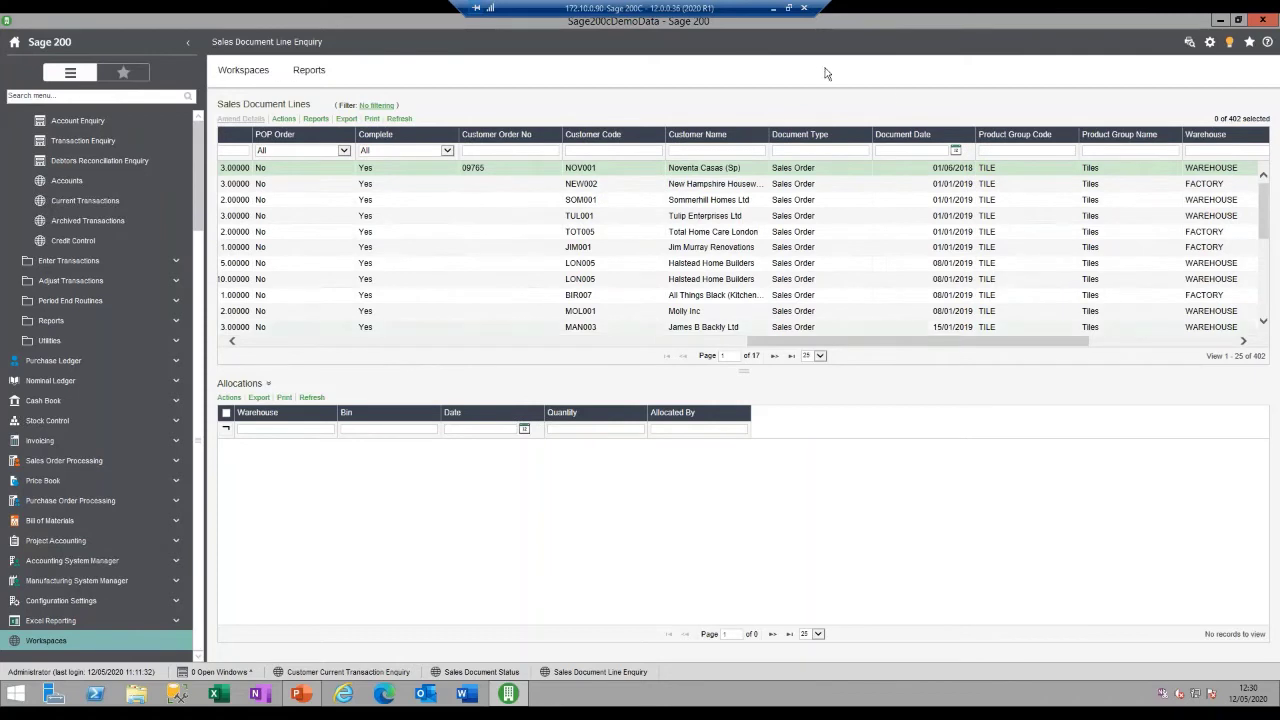
left_click(955, 136)
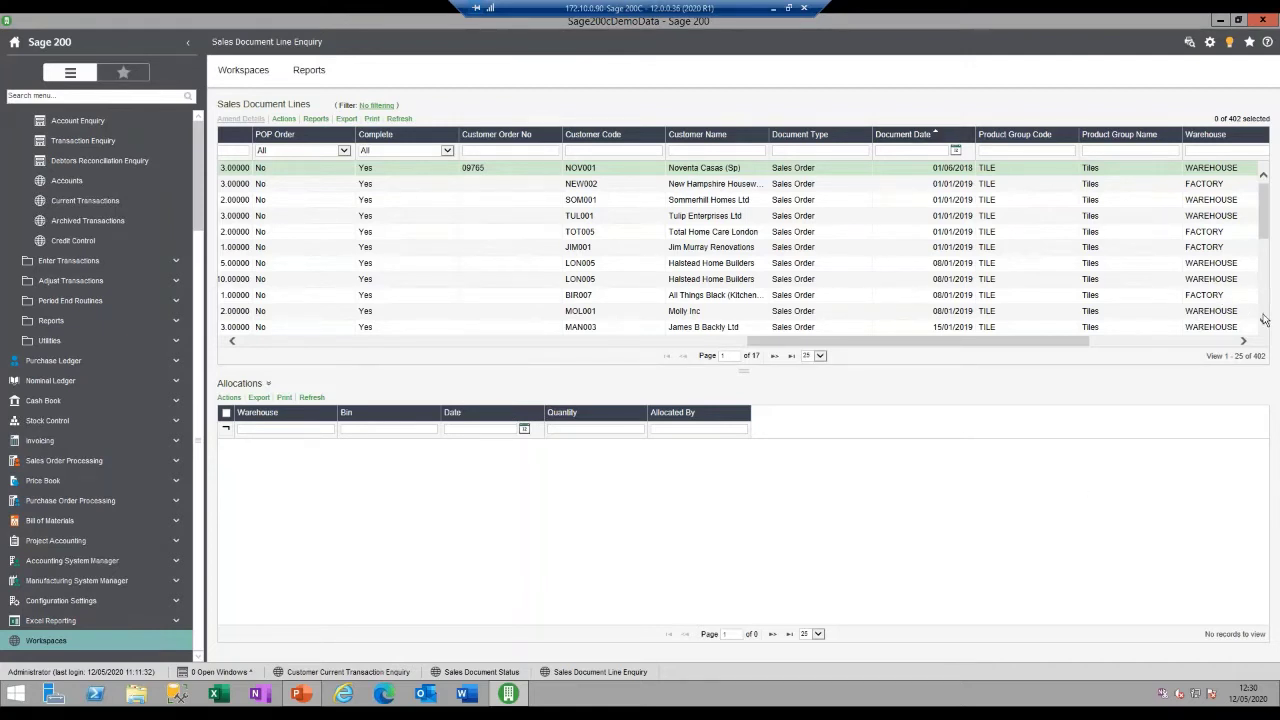
scroll(1264, 323, "down", 4)
scroll(1264, 323, "down", 1)
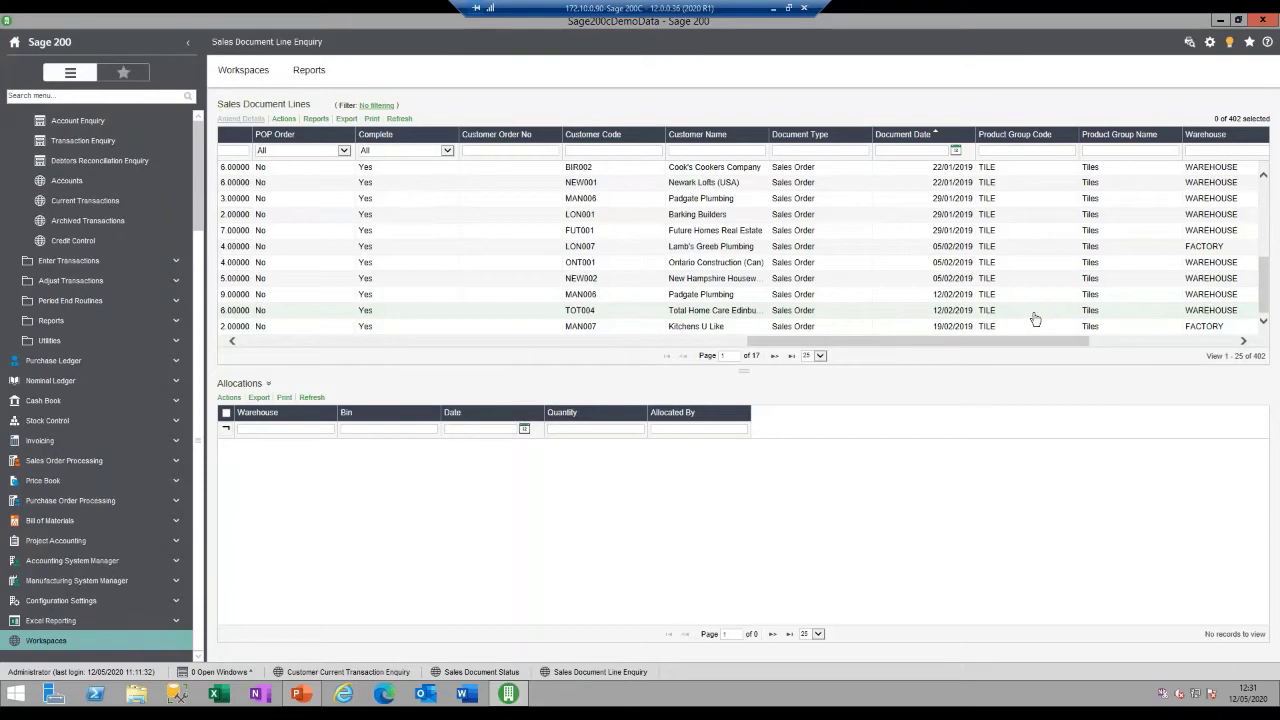
Filter the grey tile lines by the currency eur and review the matching lines across their columns
left_click_drag(984, 347, 420, 354)
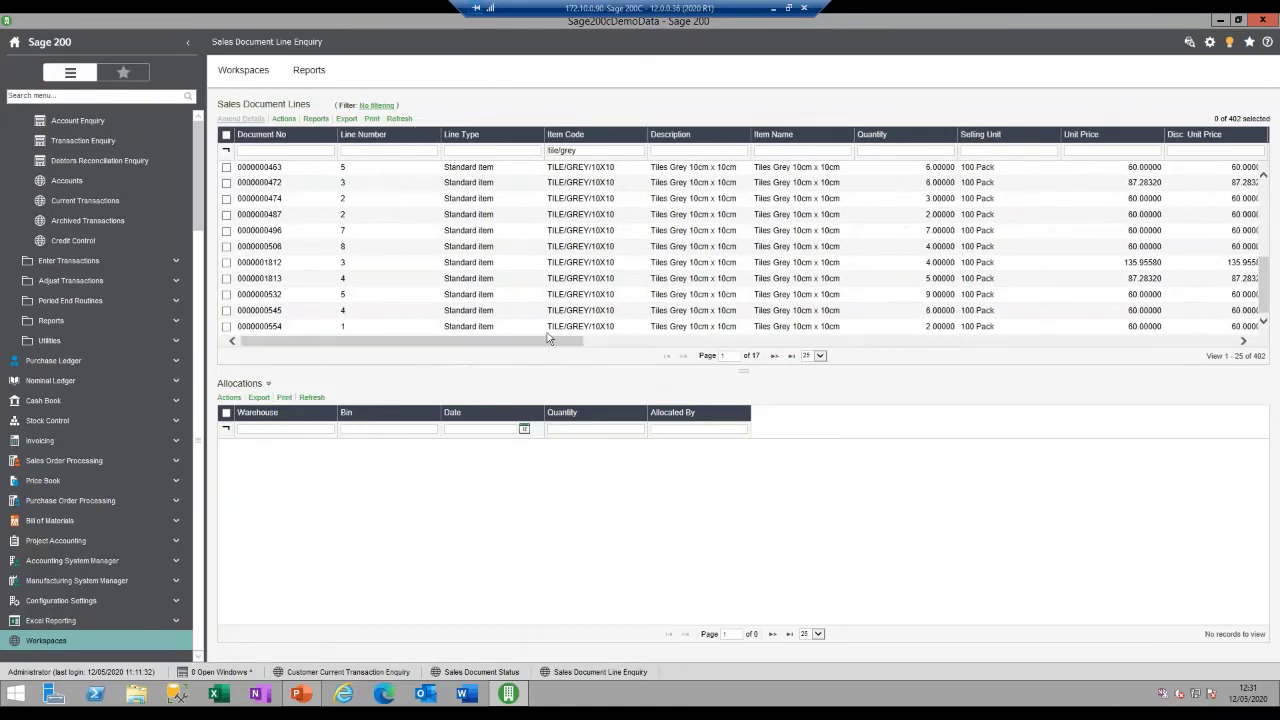
left_click_drag(531, 349, 1190, 382)
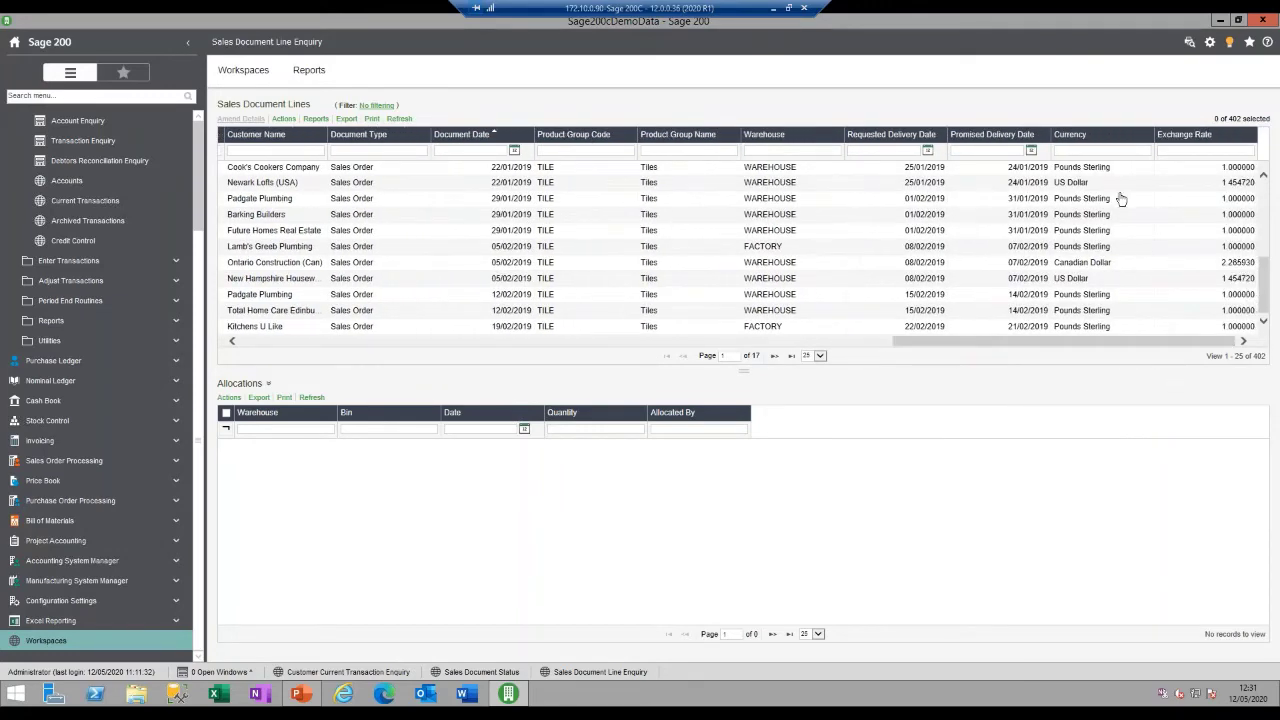
left_click(1083, 149)
type("eur")
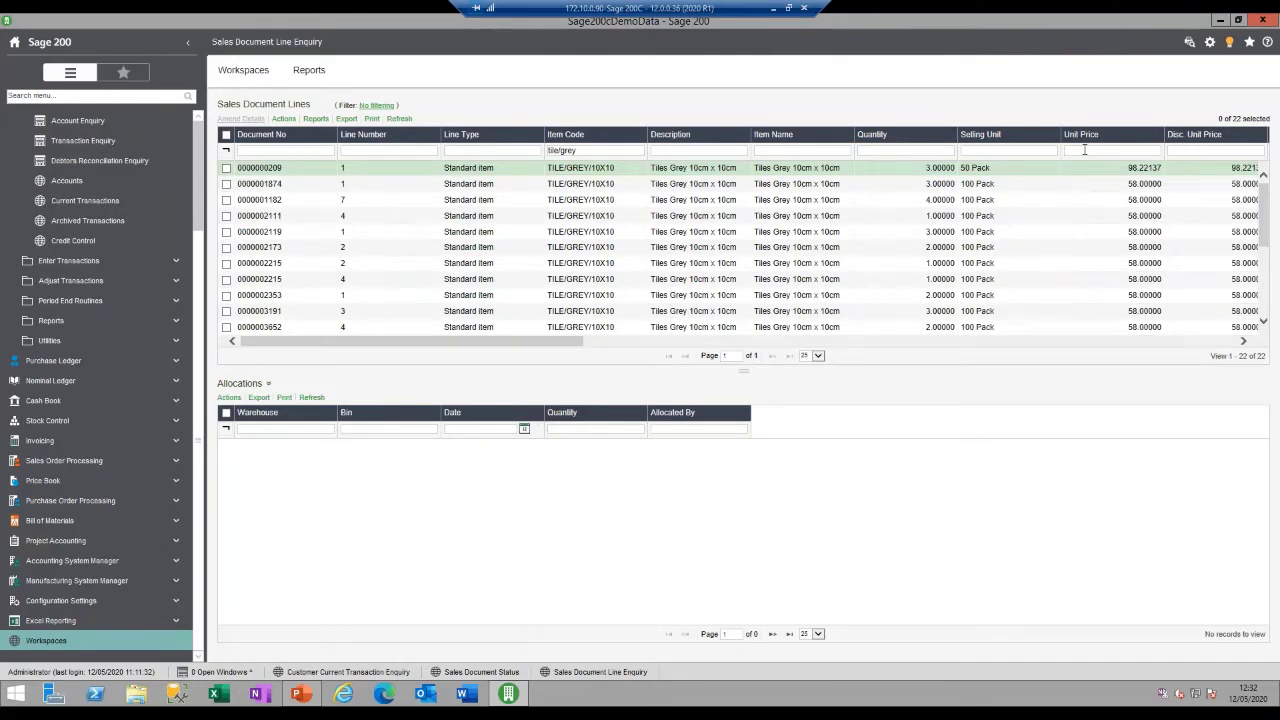
left_click_drag(482, 349, 1138, 349)
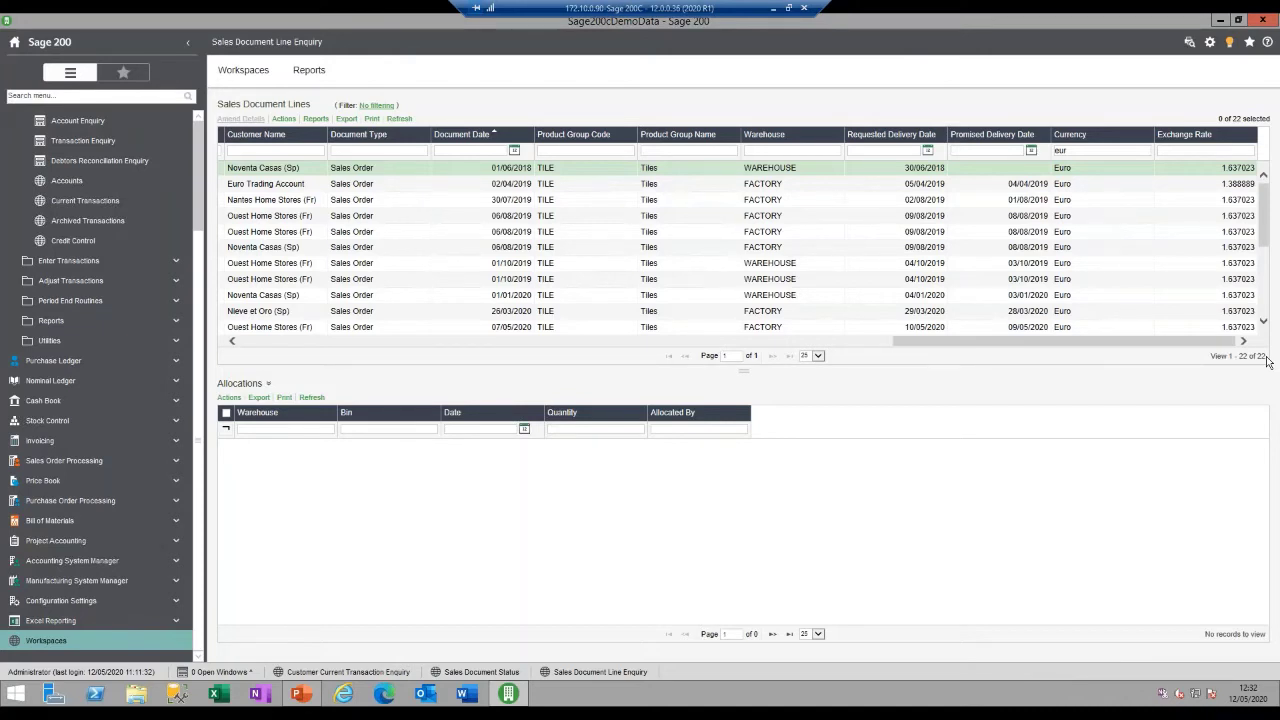
left_click(256, 342)
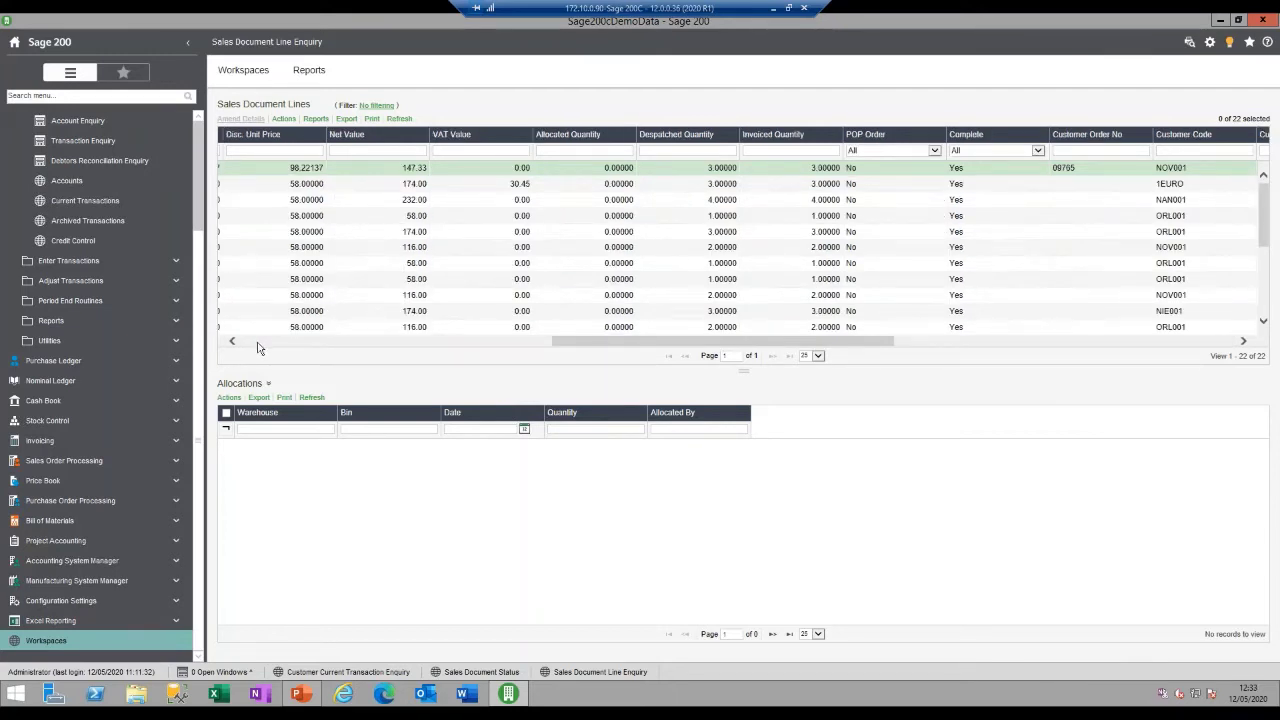
left_click(257, 342)
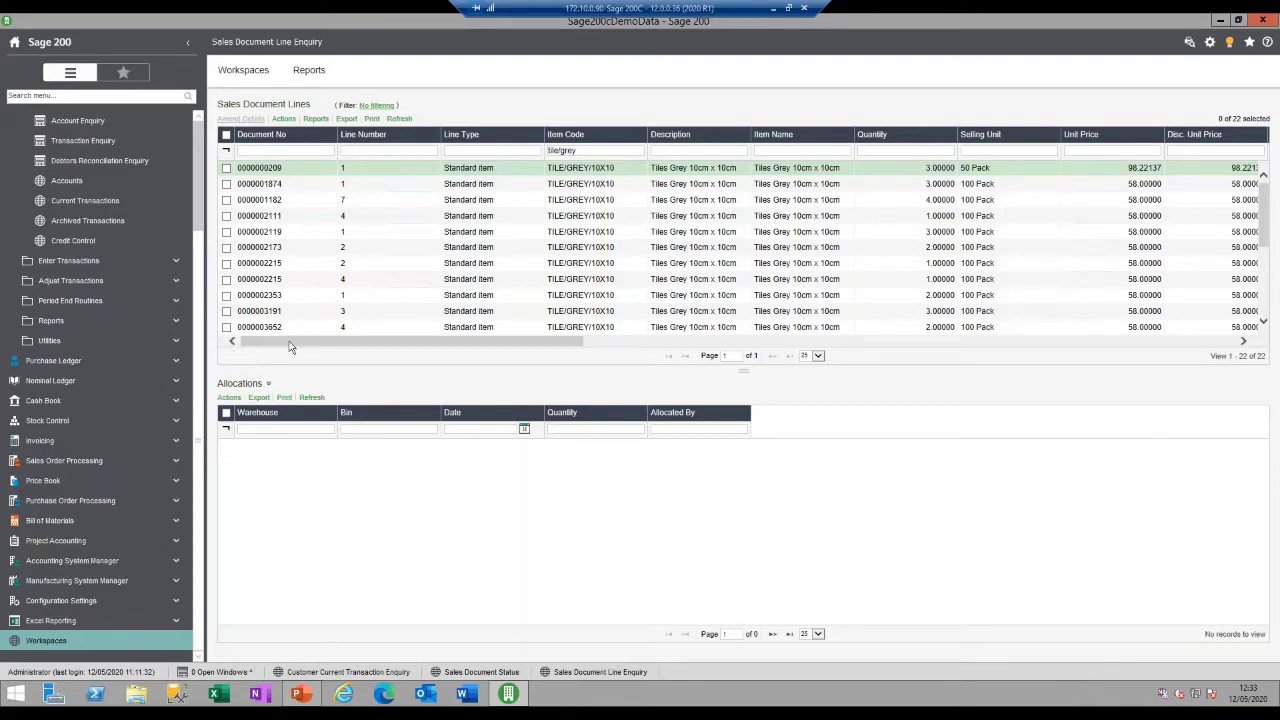
Examine the hidden and visible columns available for the sales document lines and cancel the column selection
right_click(395, 143)
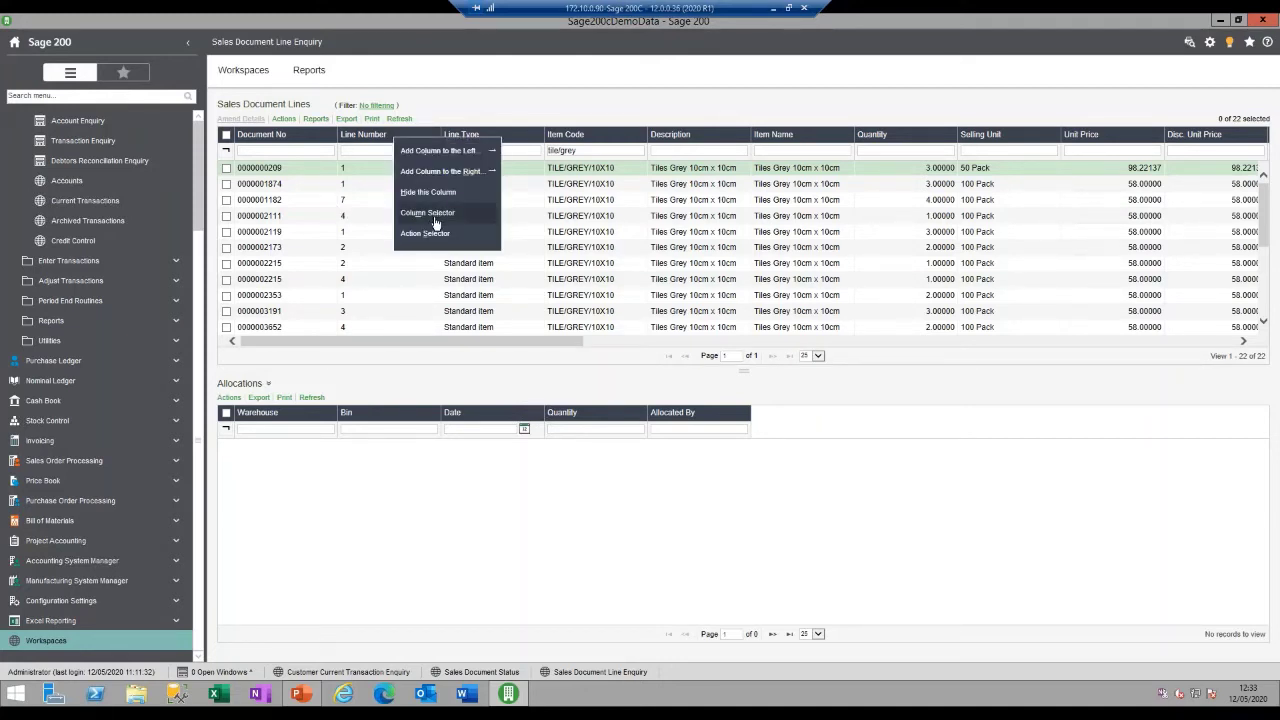
left_click(427, 212)
mouse_move(928, 334)
left_mouse_down()
mouse_move(922, 412)
mouse_move(924, 322)
left_mouse_up()
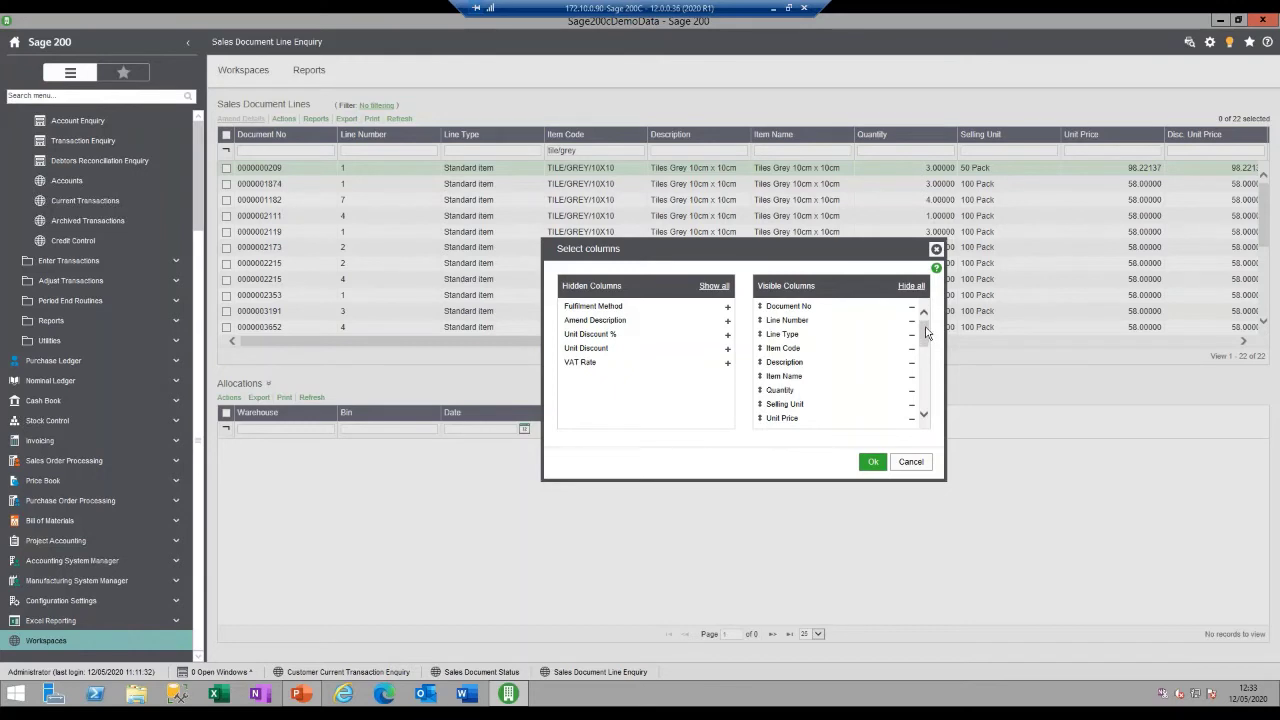
left_click_drag(927, 334, 926, 403)
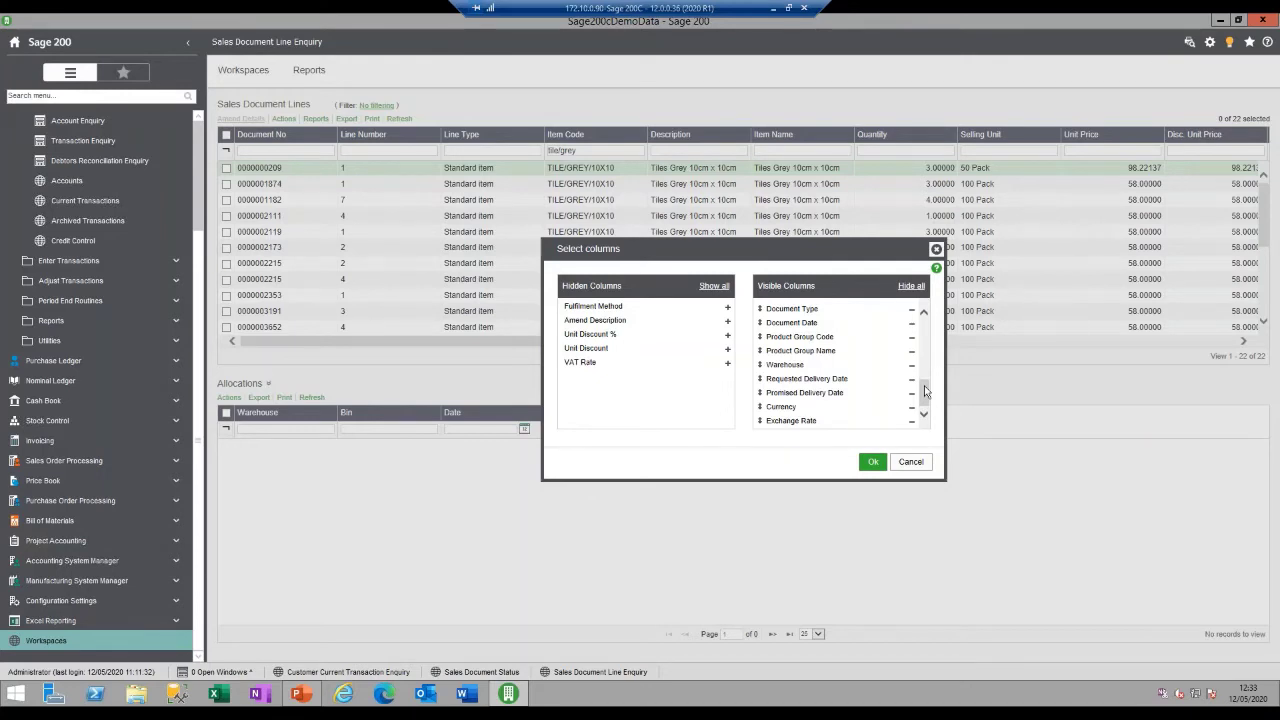
left_click(910, 466)
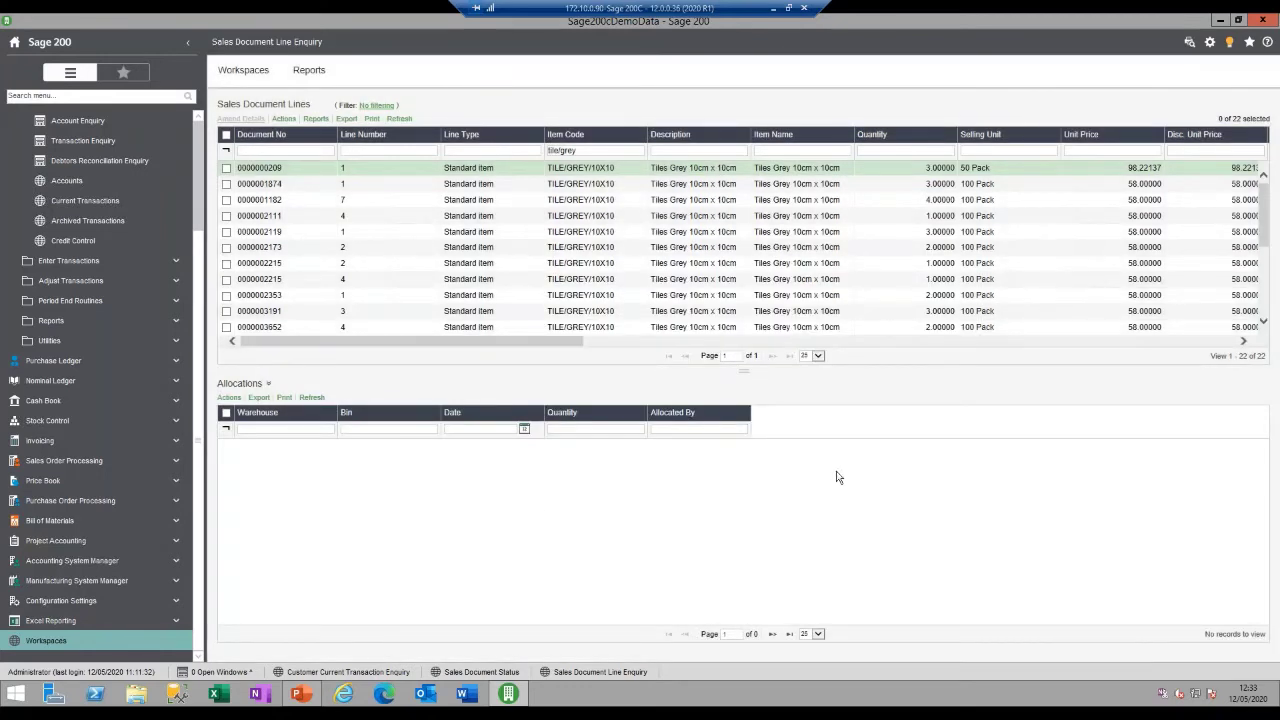
Open the Sales Document Enquiry workspace from the Sales Order Processing workspaces
left_click(44, 645)
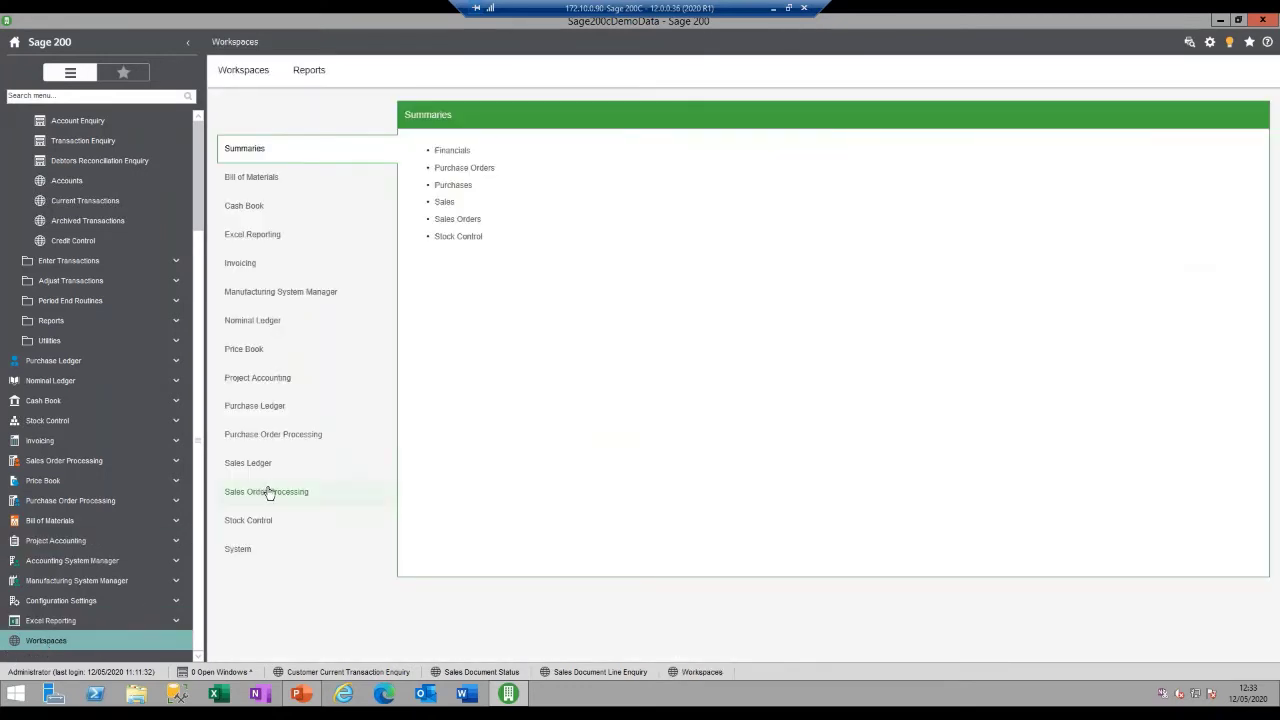
left_click(268, 493)
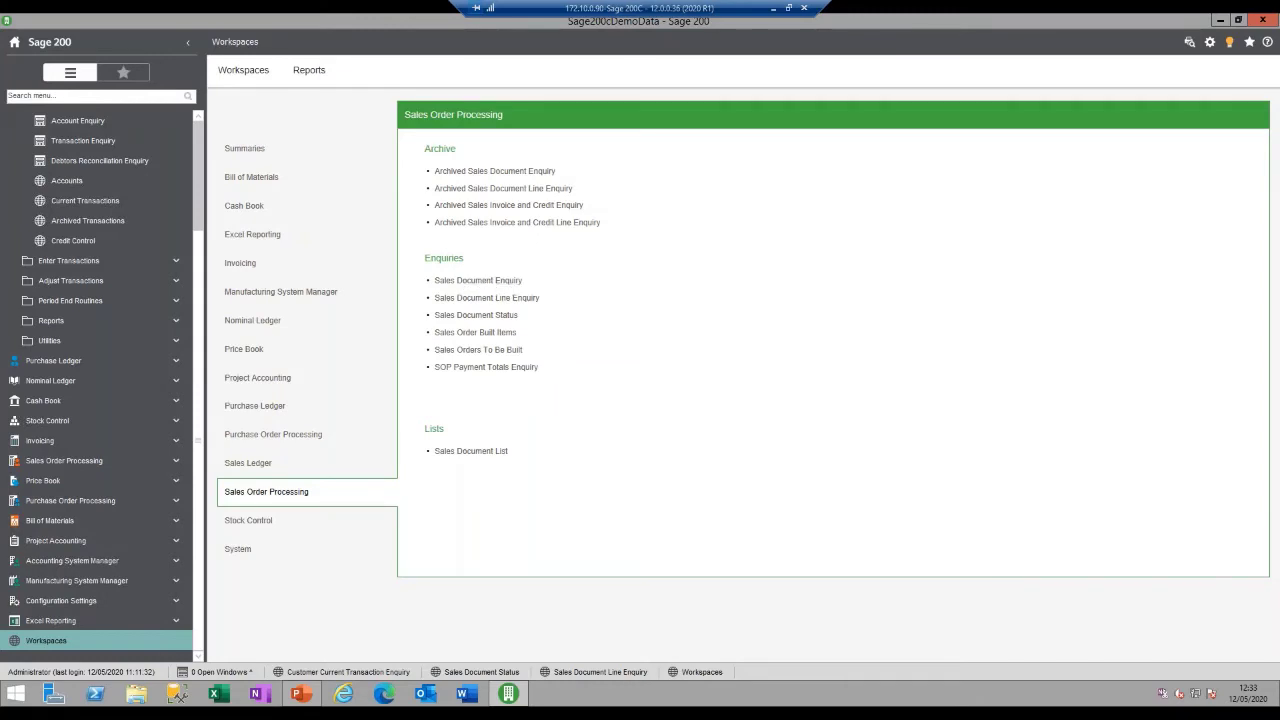
left_click(489, 282)
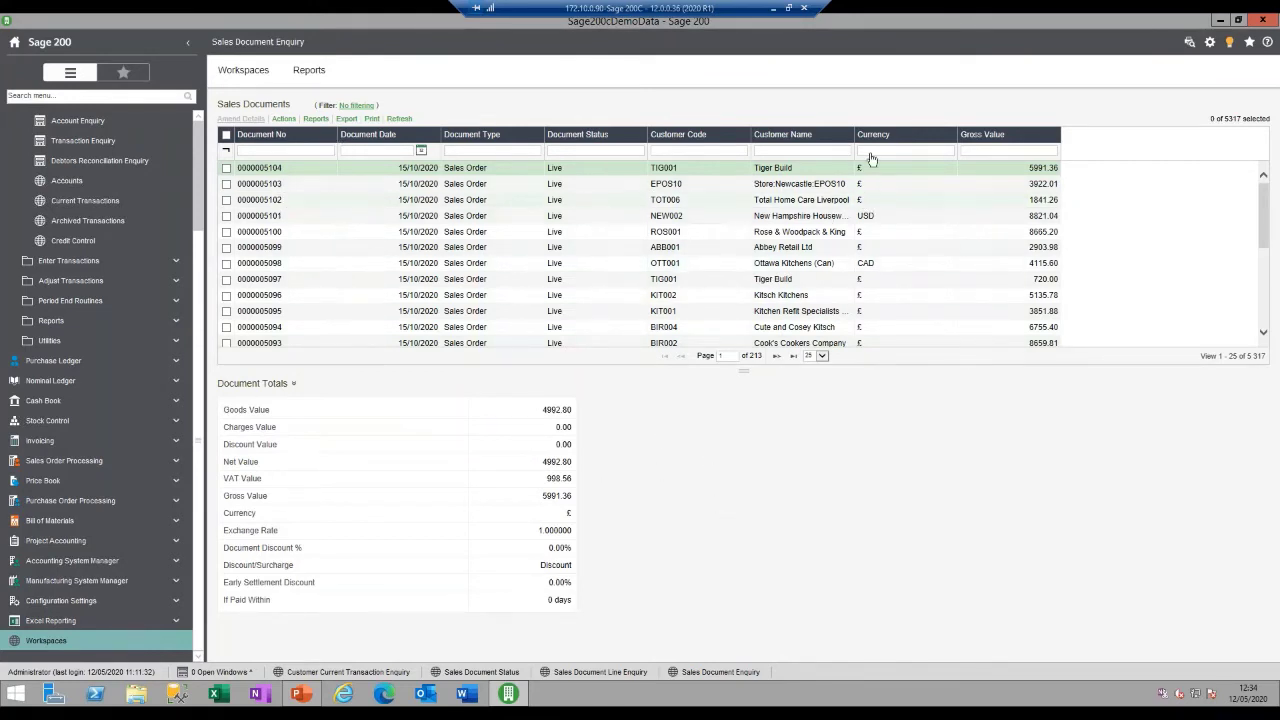
Examine the hidden and visible columns available for the sales documents list and cancel the column selection
right_click(267, 139)
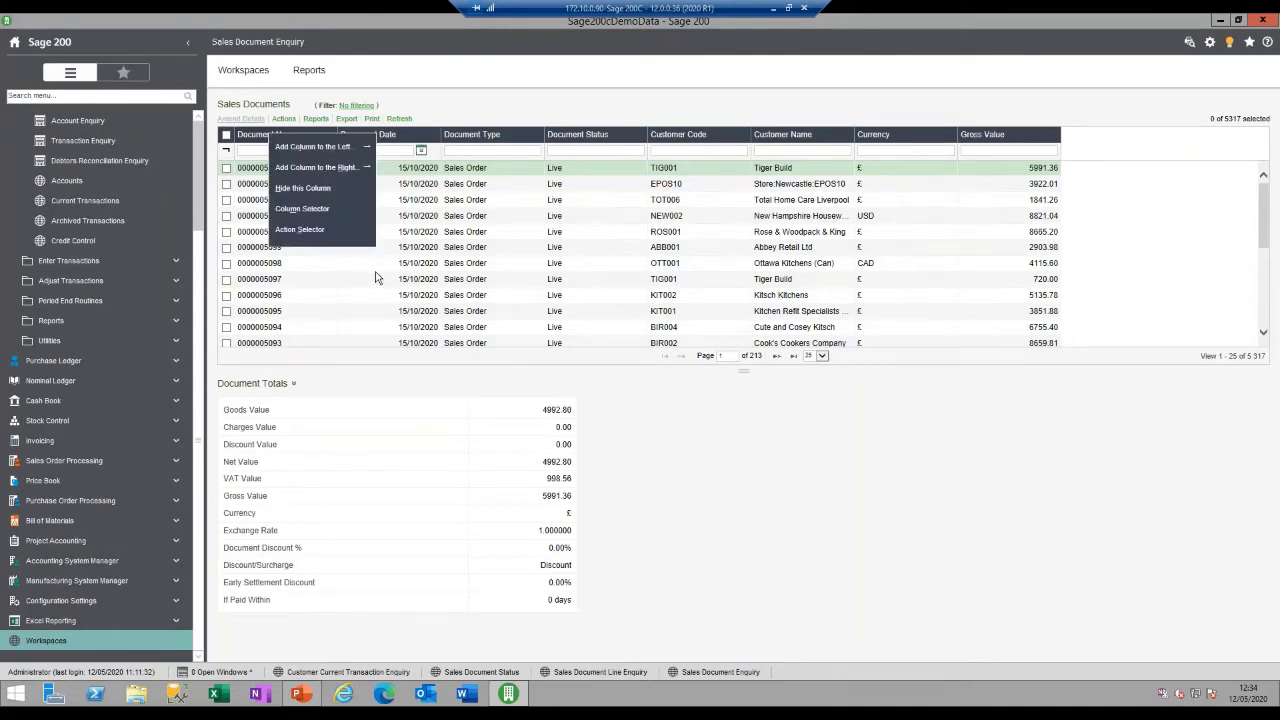
left_click(328, 217)
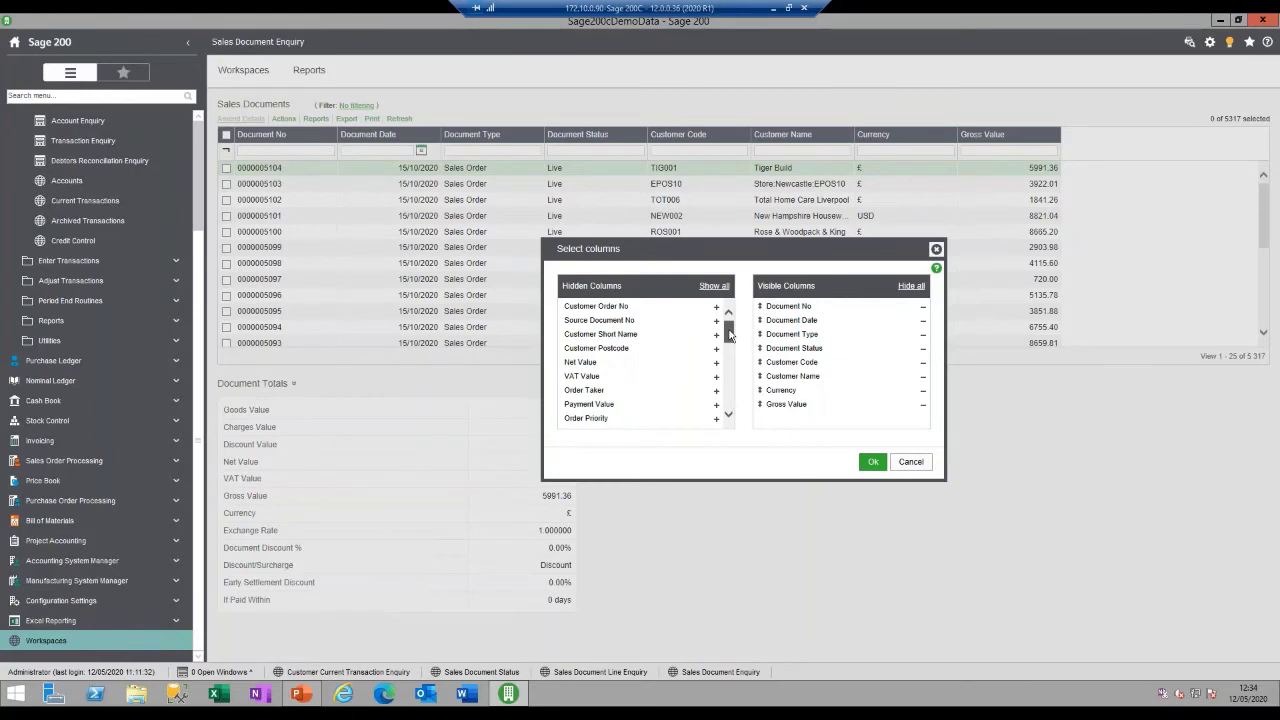
left_click_drag(729, 334, 730, 400)
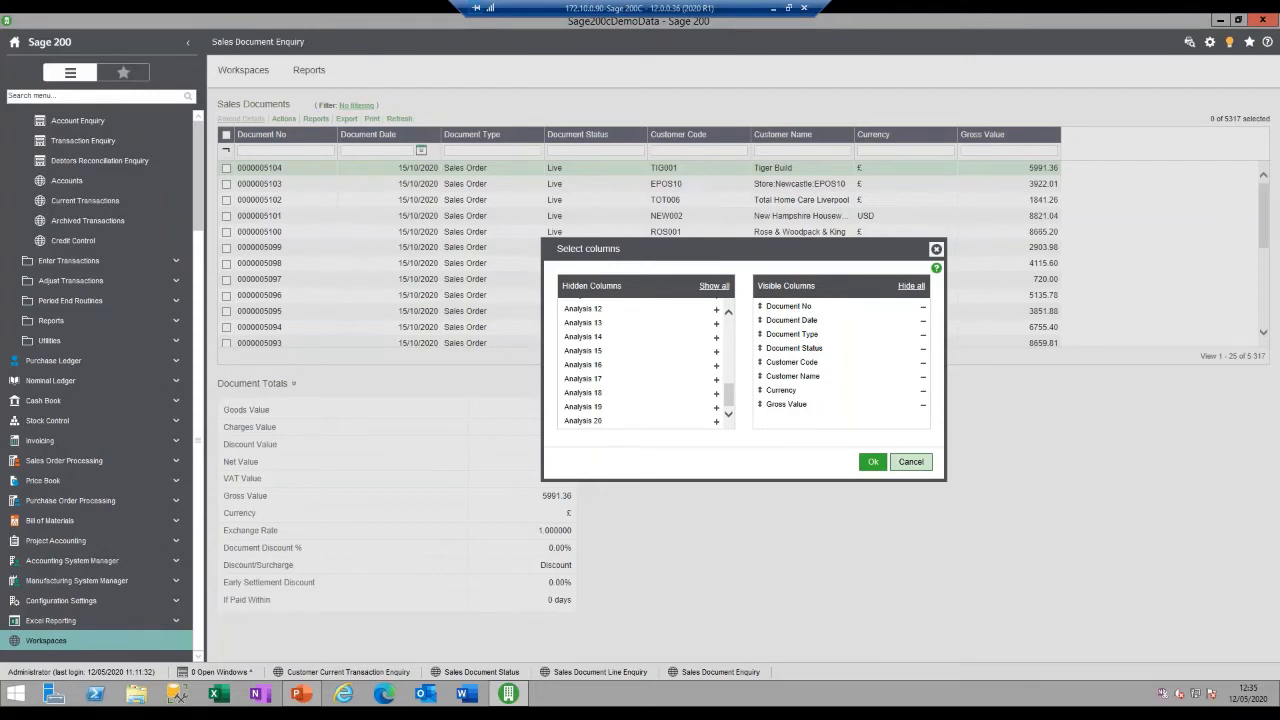
left_click(910, 467)
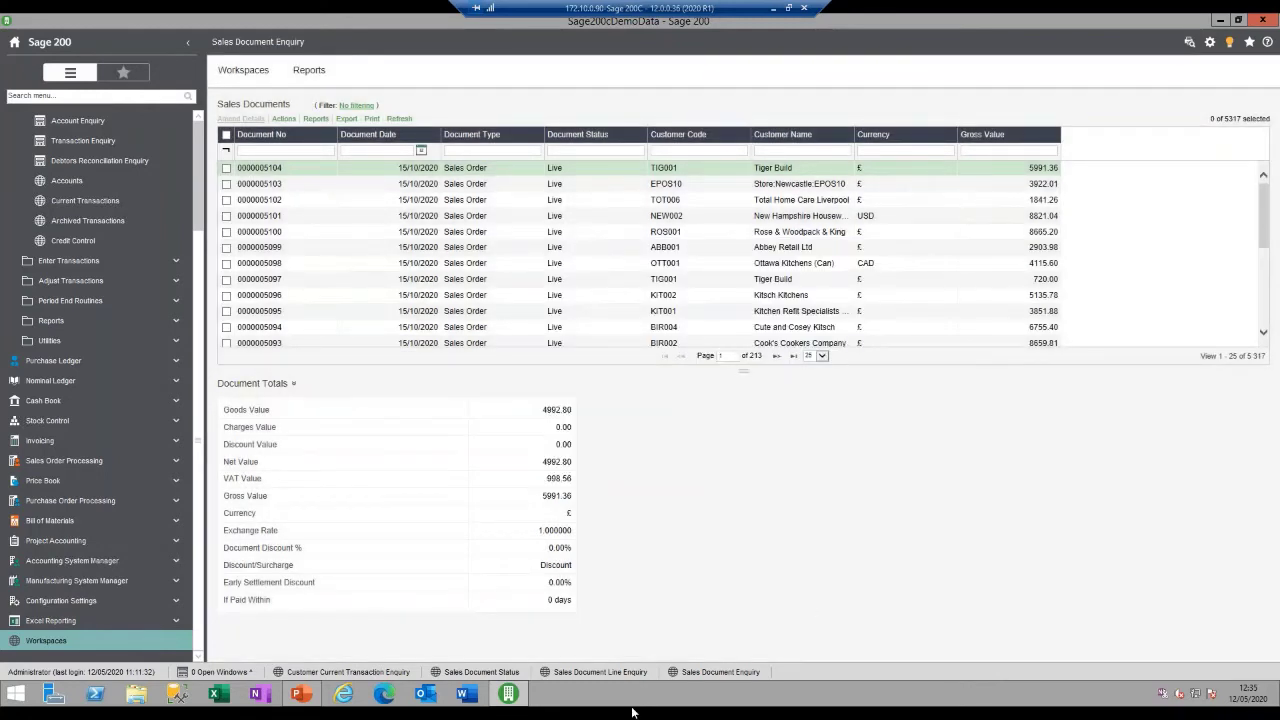
Expand the Invoicing module and its Enquiries to examine the standard enquiry options available there
left_click(52, 448)
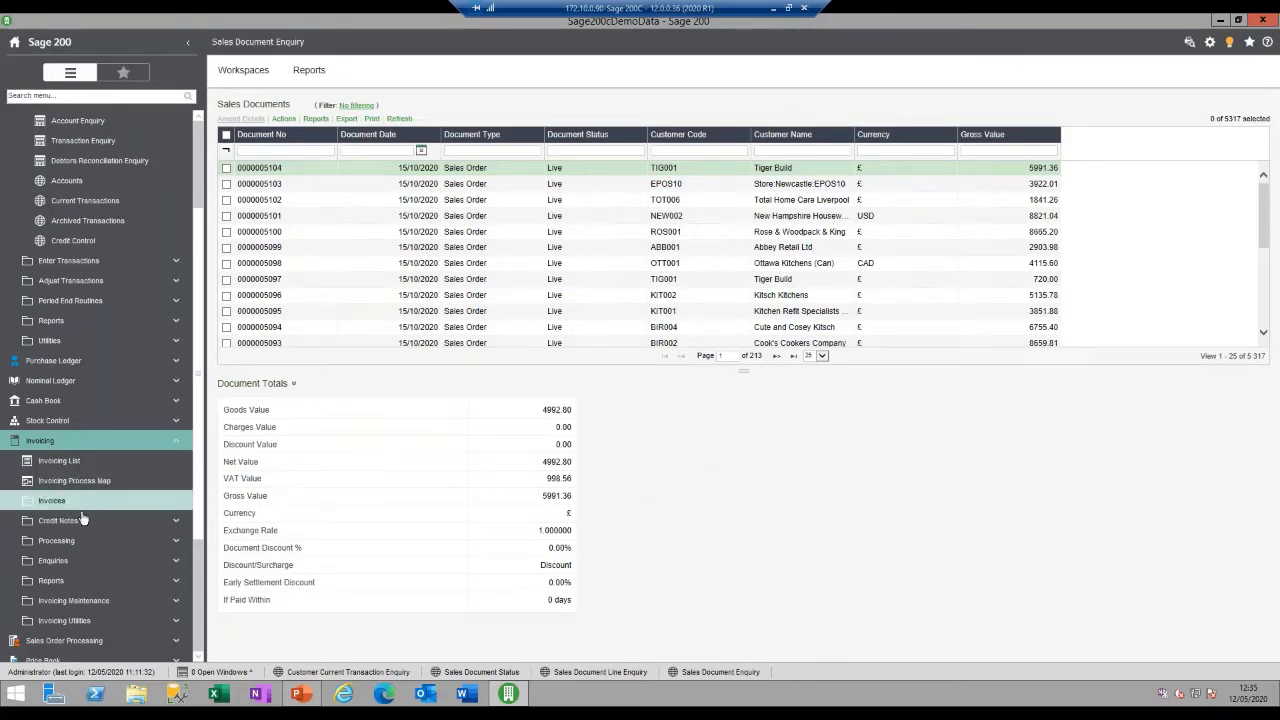
left_click(79, 563)
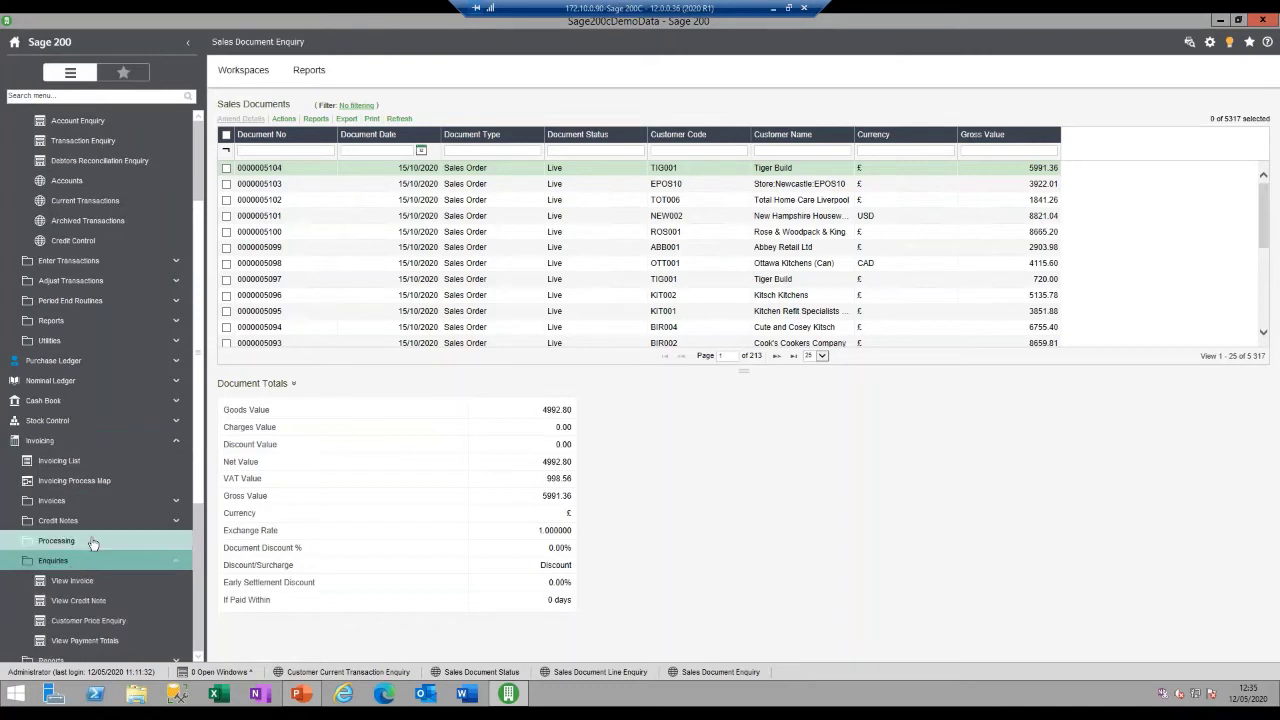
scroll(86, 503, "down", 1)
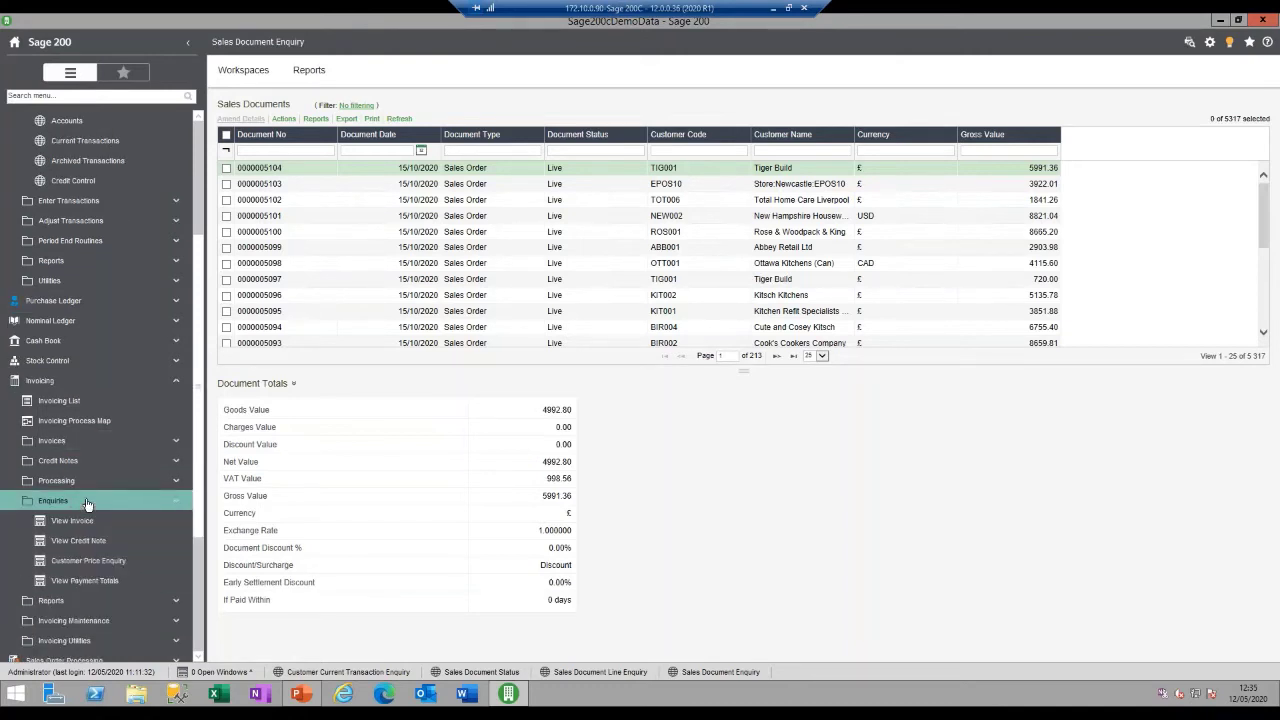
scroll(100, 530, "down", 1)
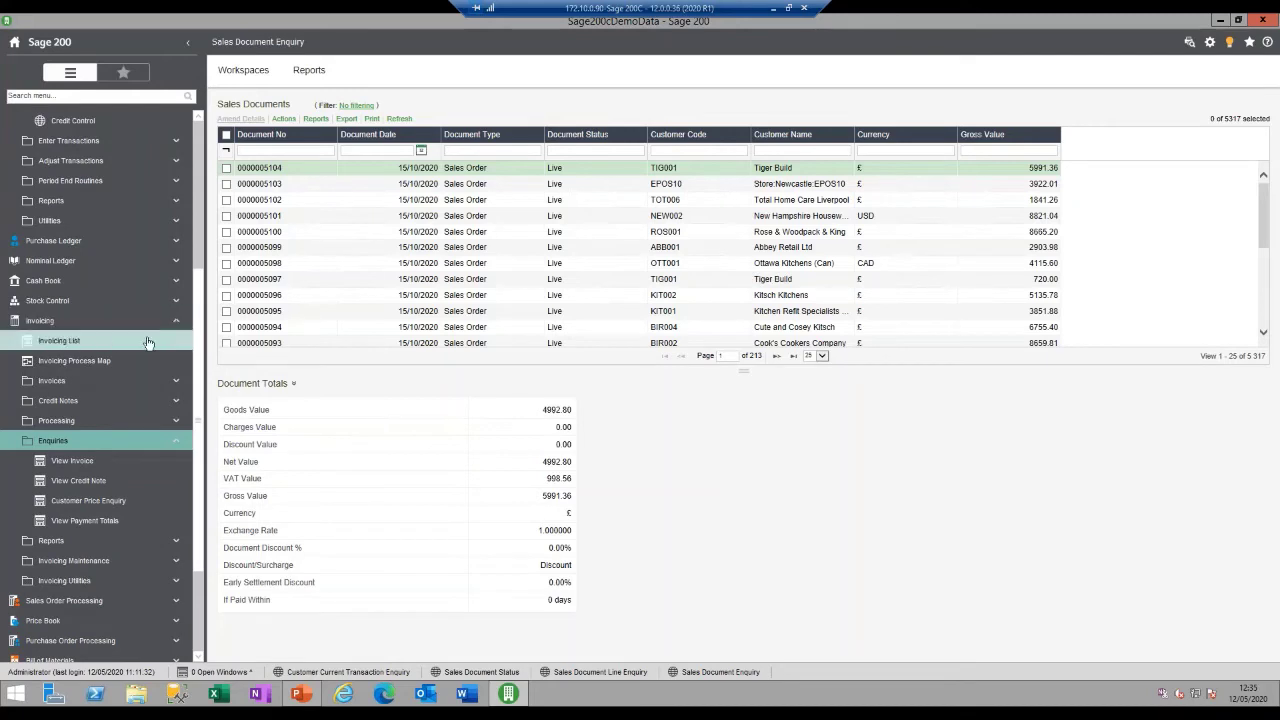
scroll(118, 500, "down", 1)
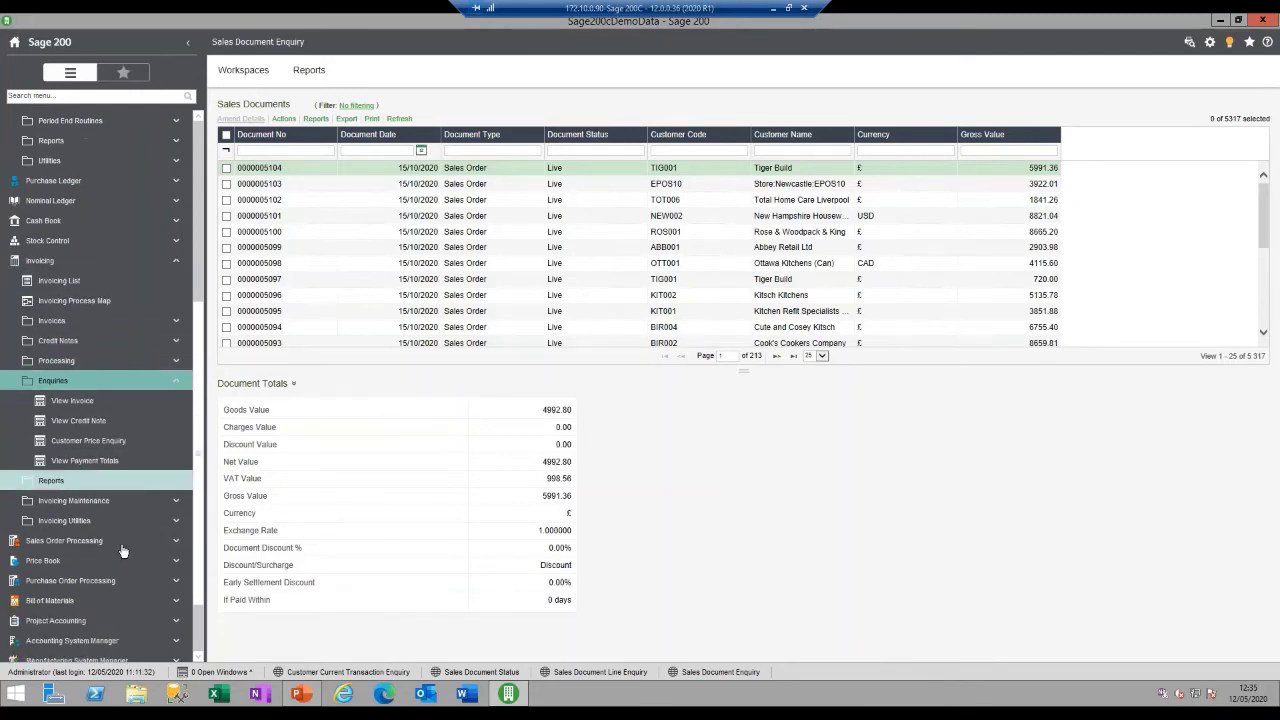
Open the Sales Invoice and Credit Enquiry workspace from the Invoicing workspaces
scroll(122, 551, "down", 2)
left_click(60, 640)
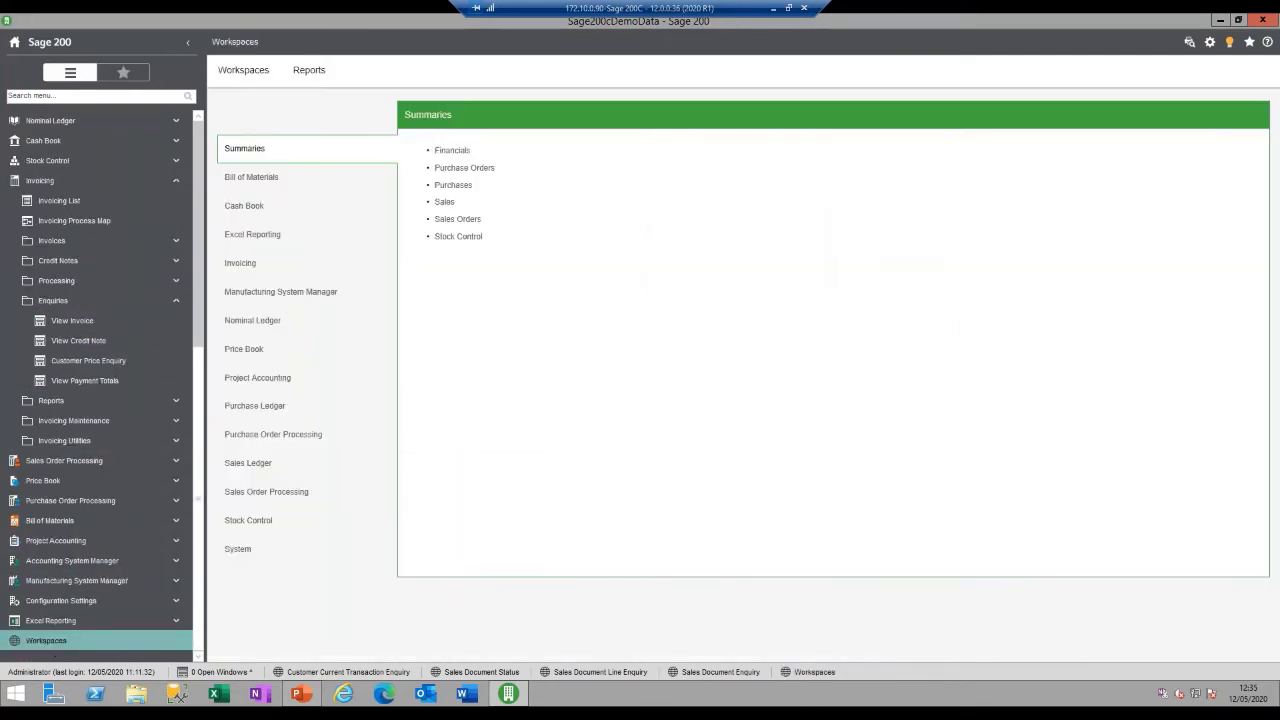
left_click(246, 264)
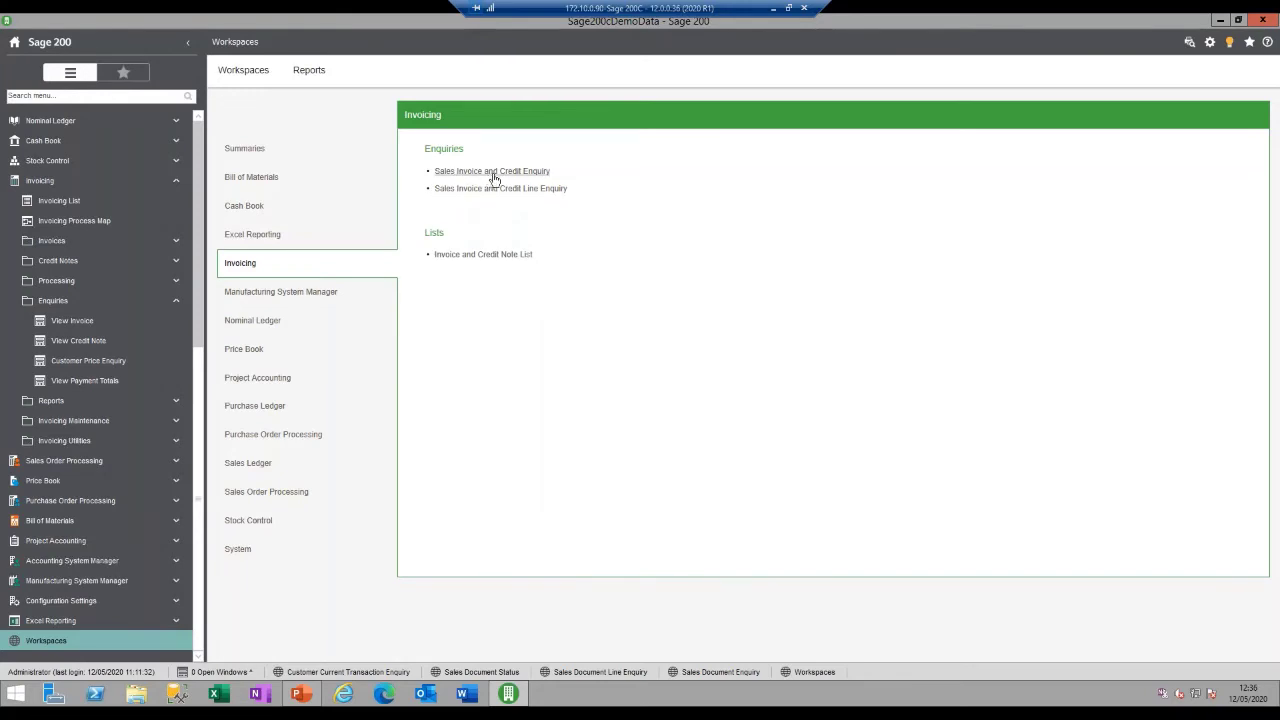
left_click(495, 175)
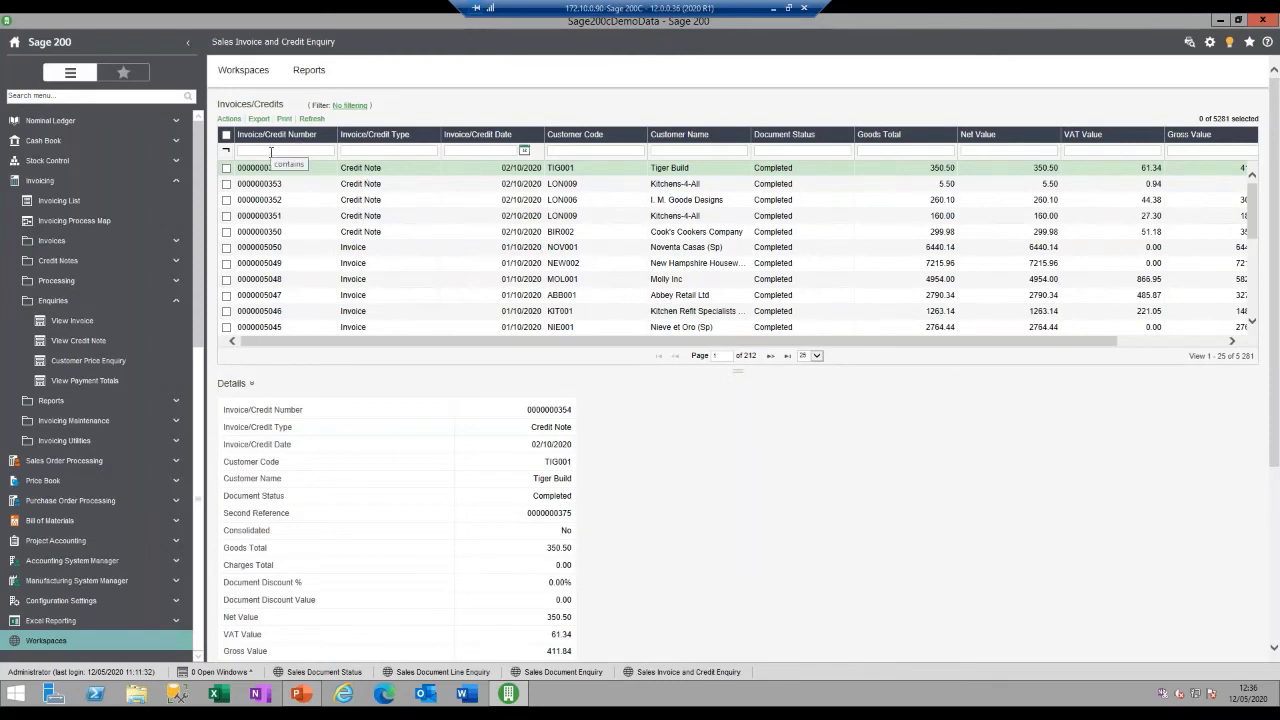
Filter the invoices and credits by the invoice/credit number 5057
left_click(271, 152)
type("505")
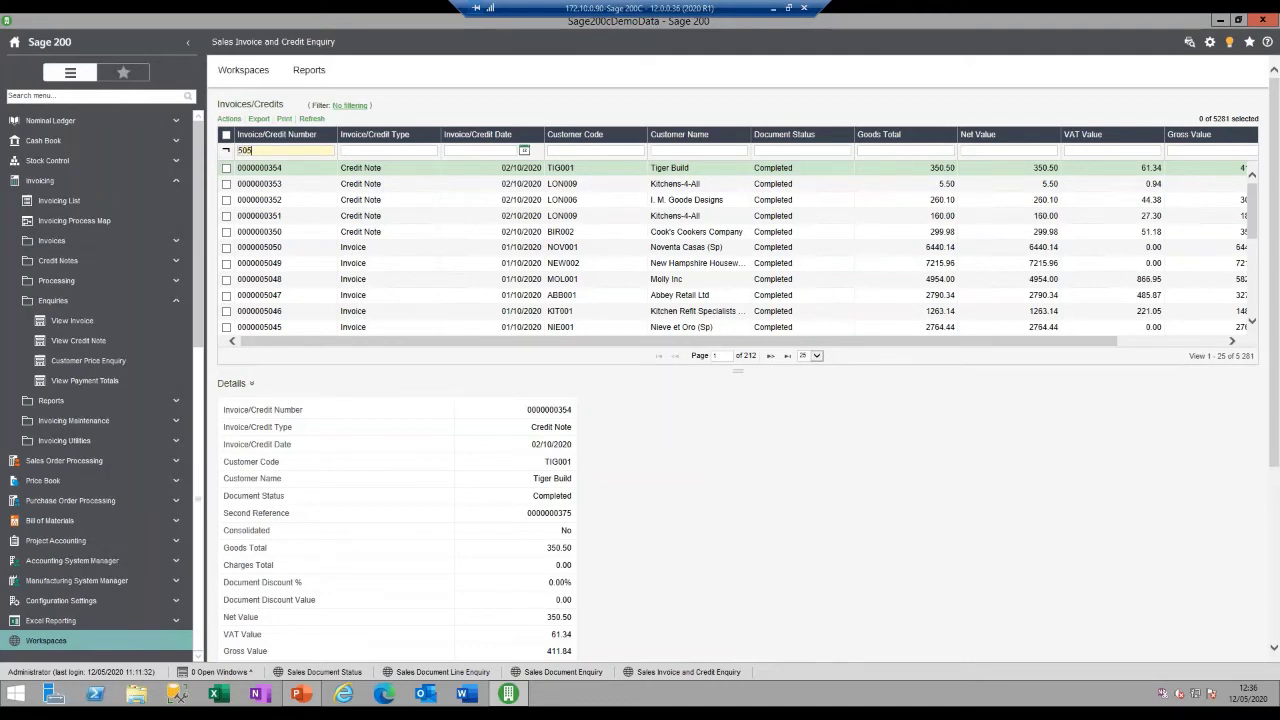
type("7")
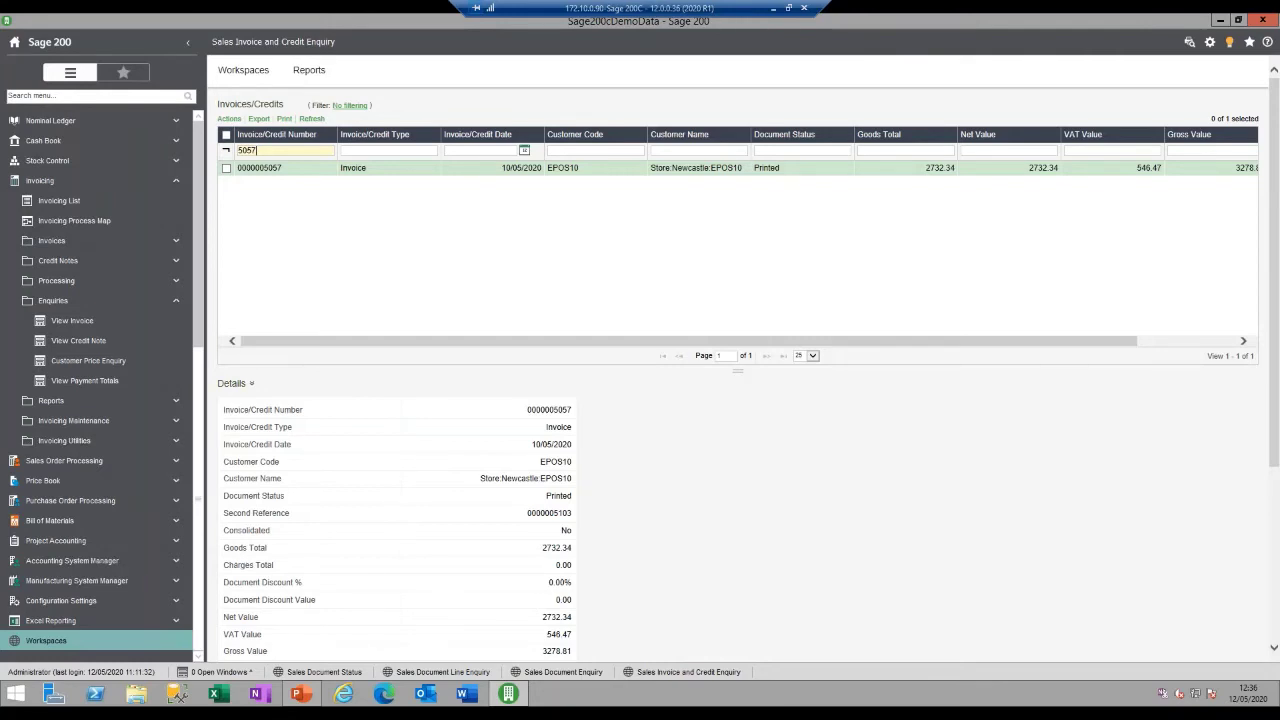
Show the sales documents linked to the filtered invoice and open the Sales Document Enquiry workspace from its linked sales order
left_click(247, 383)
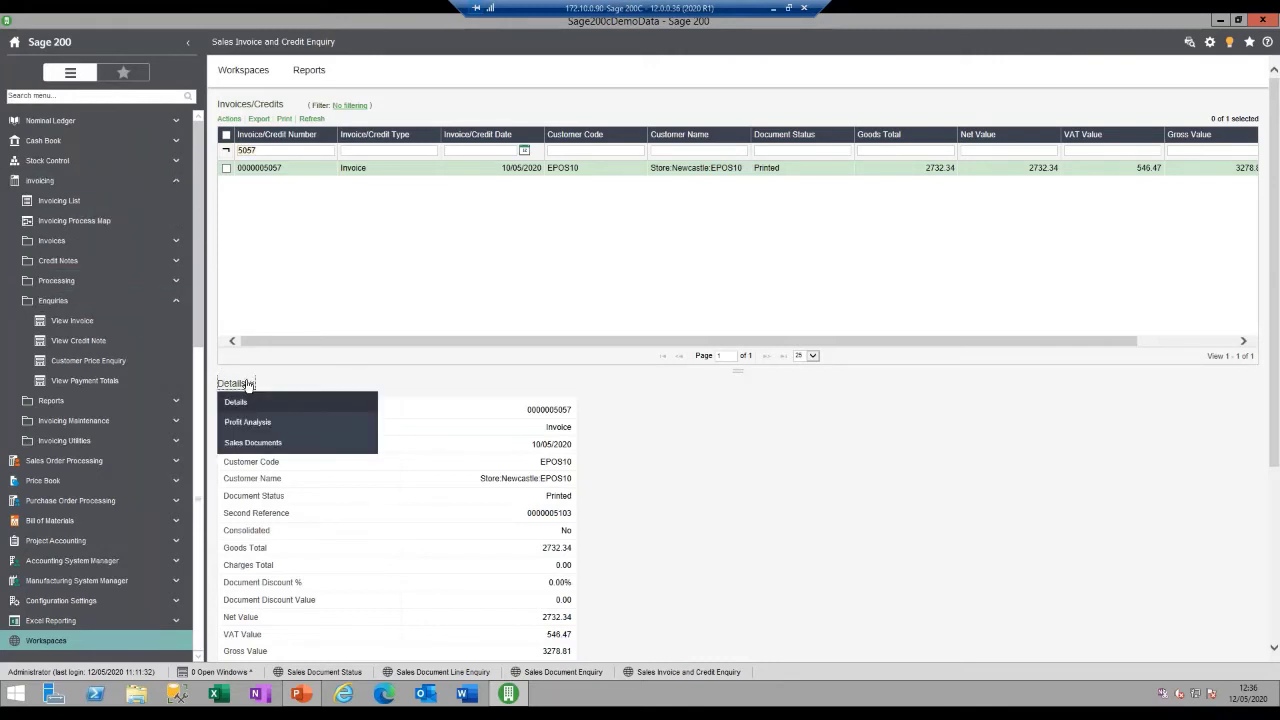
left_click(249, 445)
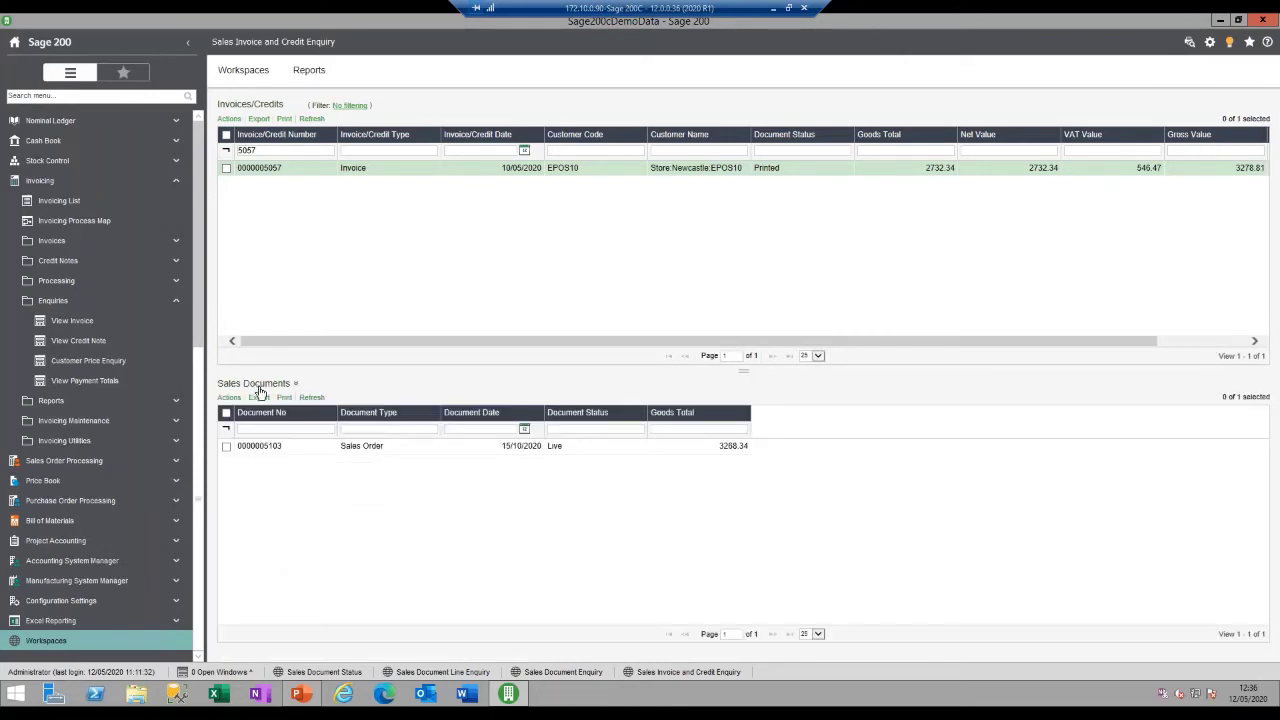
right_click(278, 454)
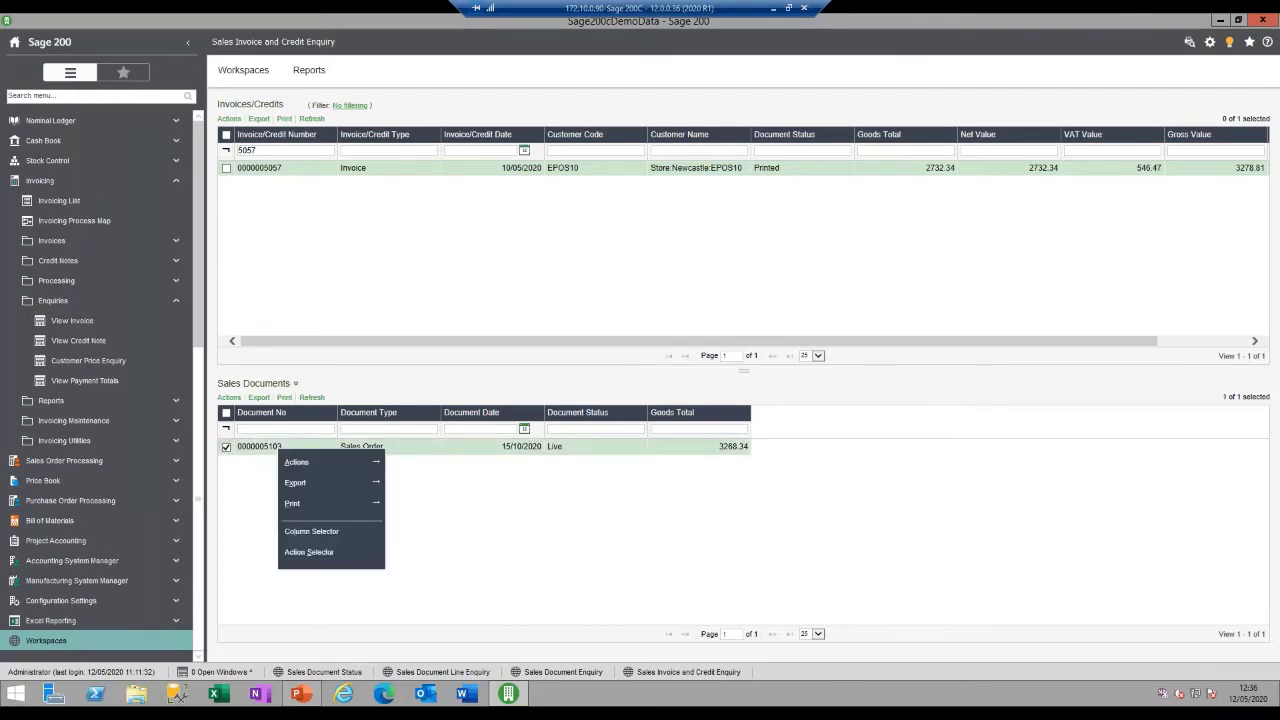
mouse_move(288, 462)
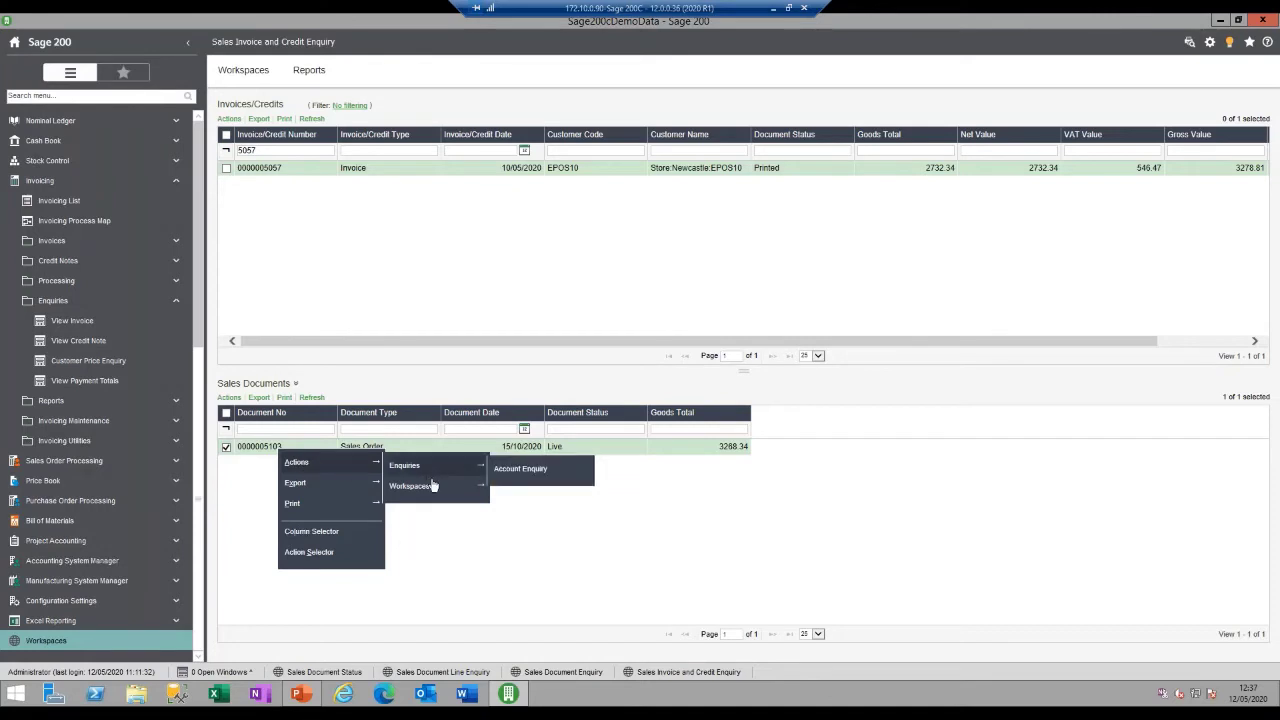
mouse_move(430, 490)
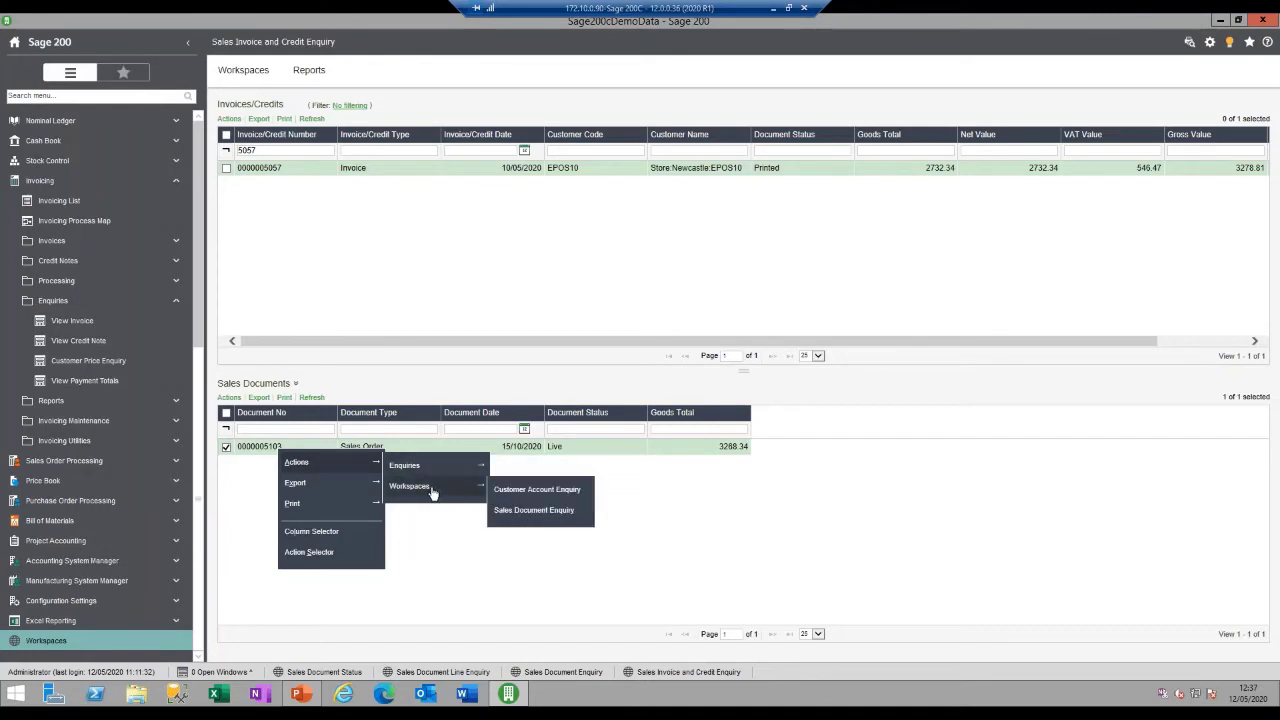
left_click(558, 513)
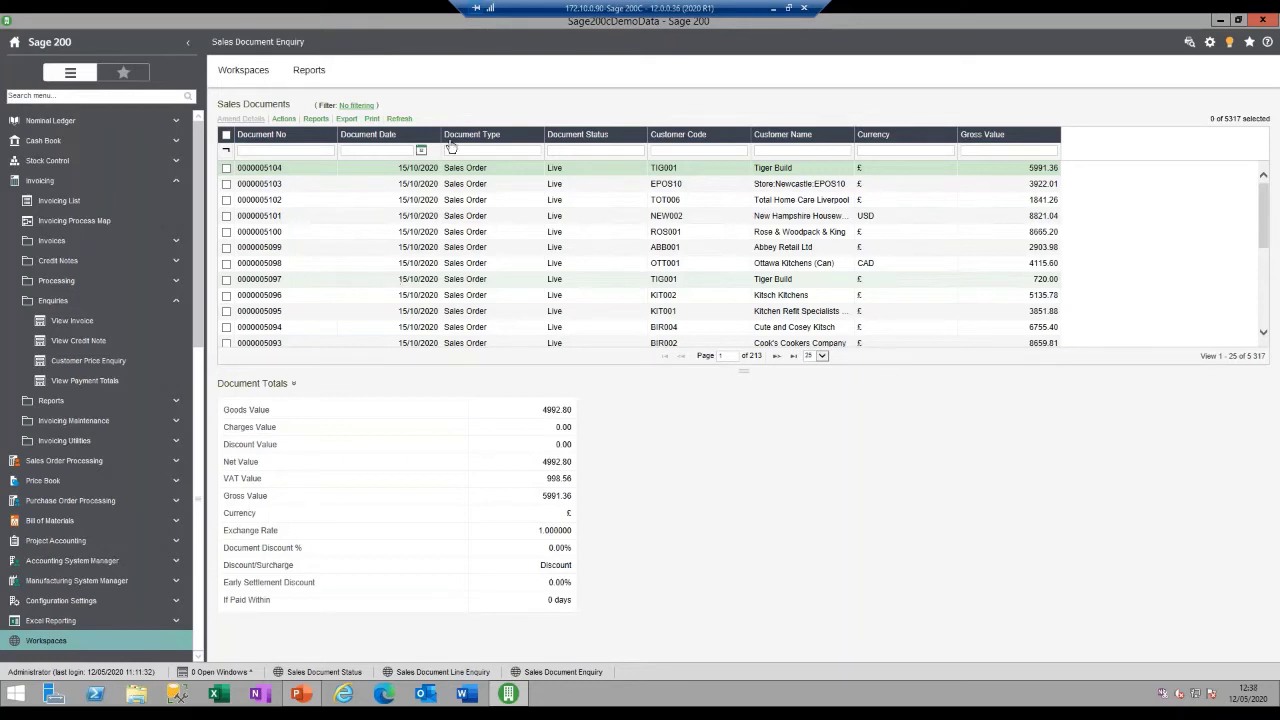
View the Confirm Goods Despatched form for the first sales order in the list and close it without saving
right_click(283, 172)
mouse_move(300, 182)
mouse_move(430, 186)
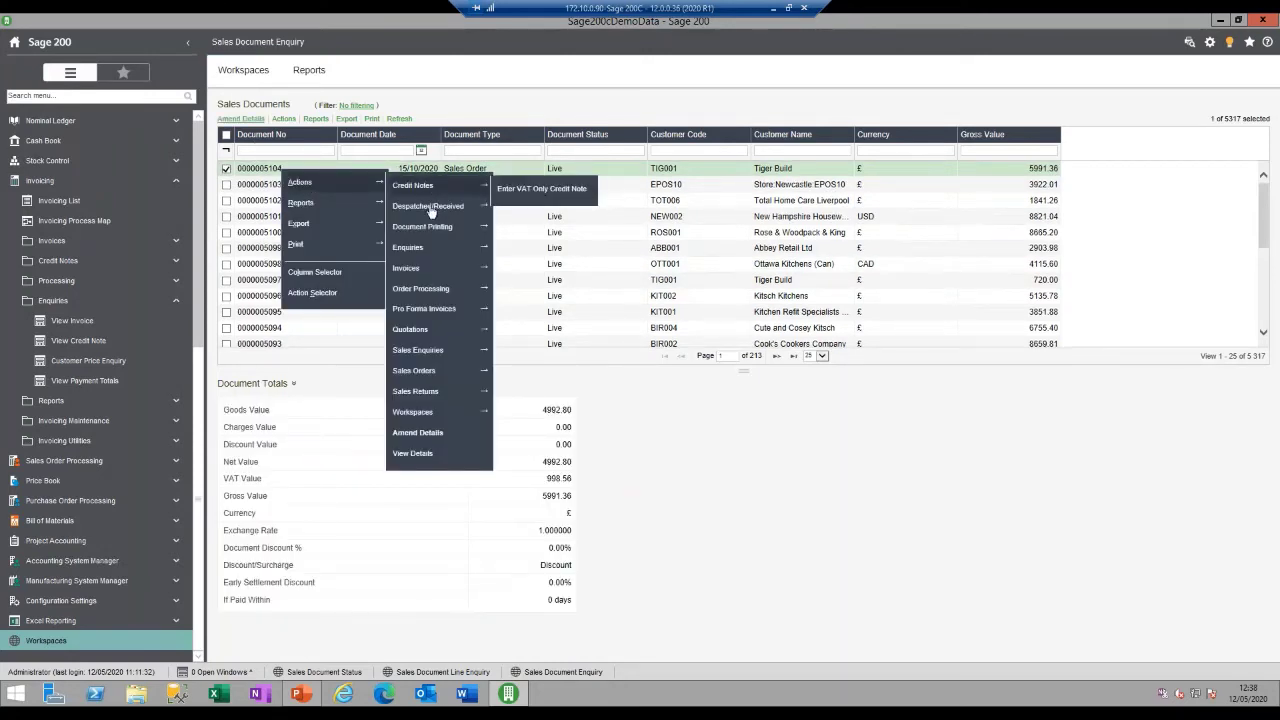
mouse_move(455, 230)
mouse_move(465, 206)
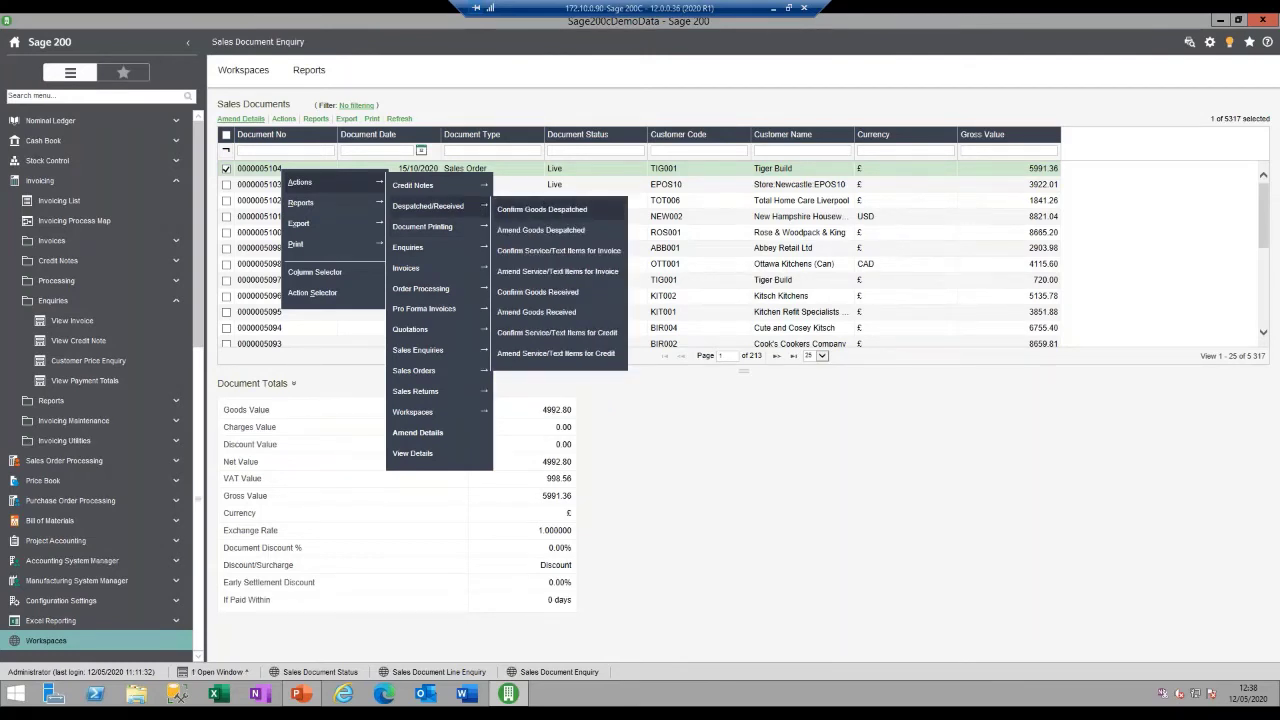
left_click(549, 211)
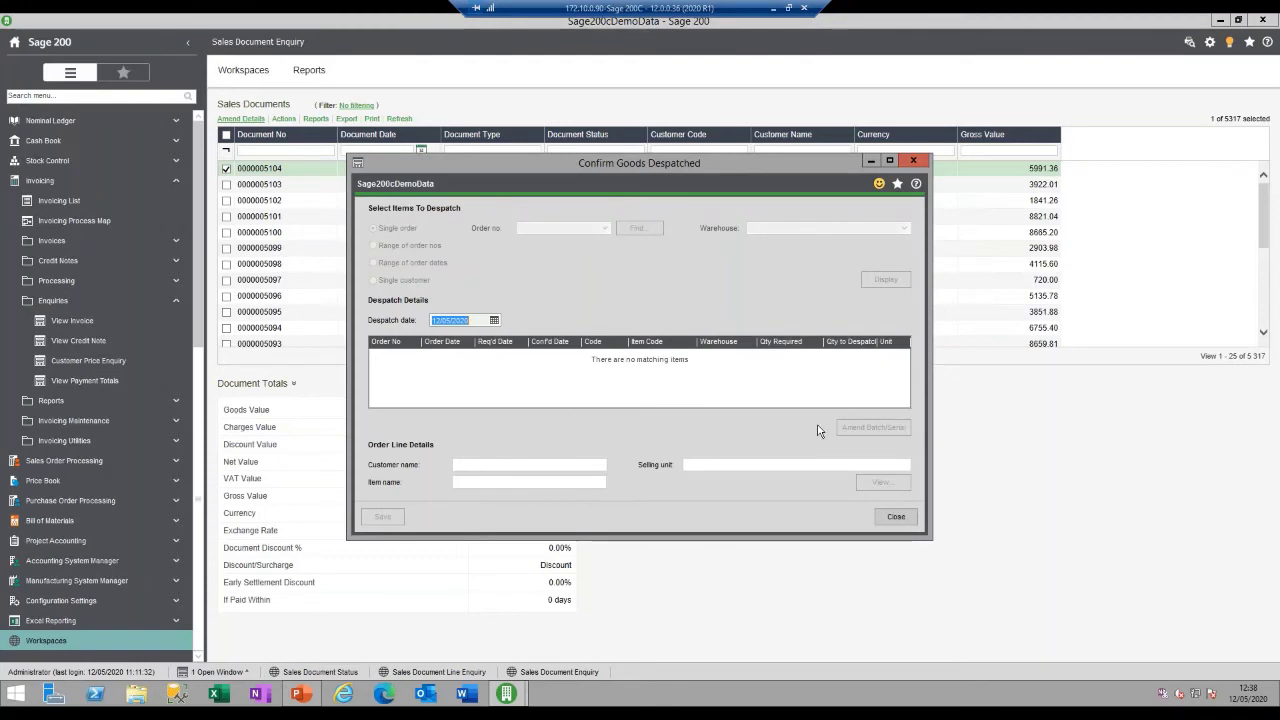
left_click(904, 519)
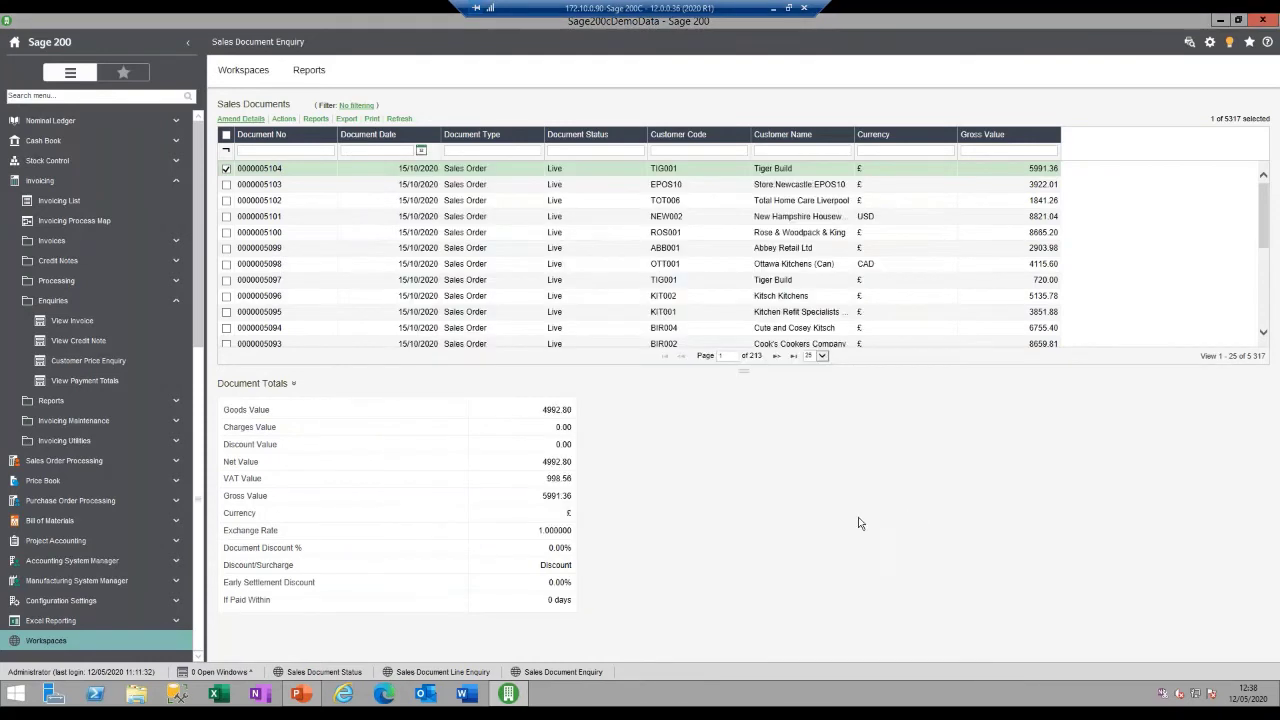
Review the actions available for the first sales order, view its Print Invoice form and cancel it without printing
right_click(271, 171)
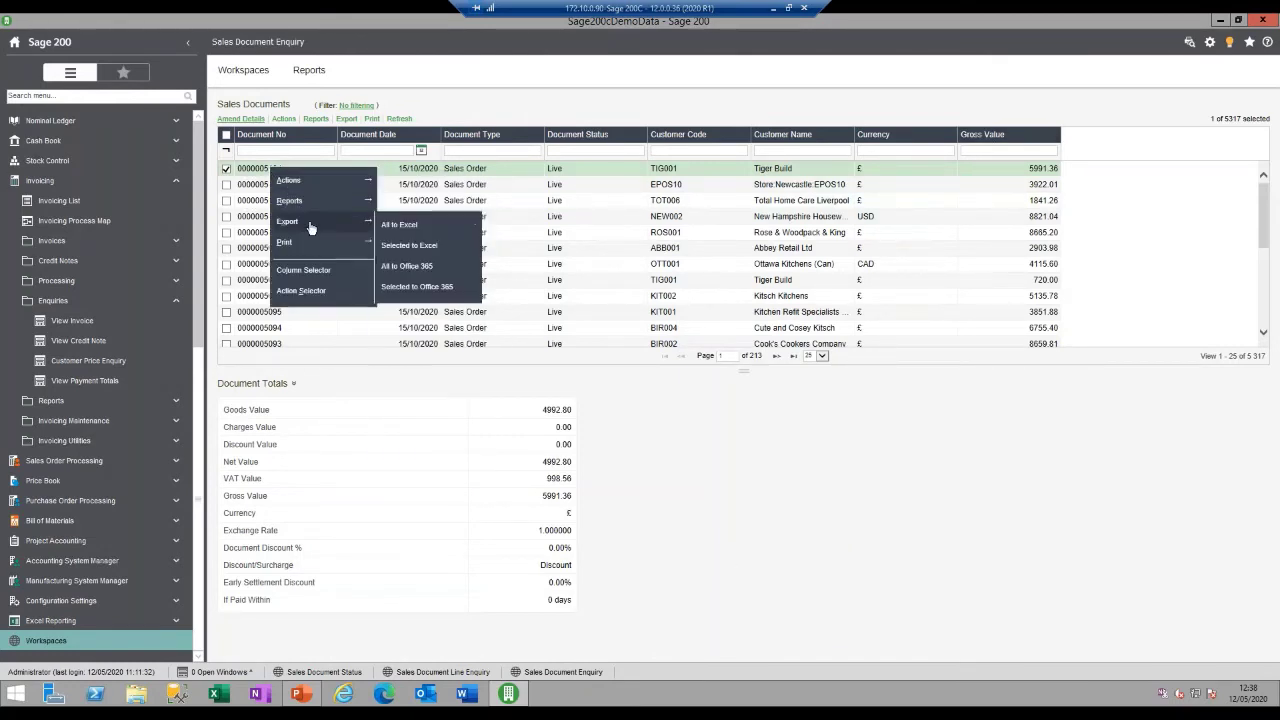
mouse_move(307, 183)
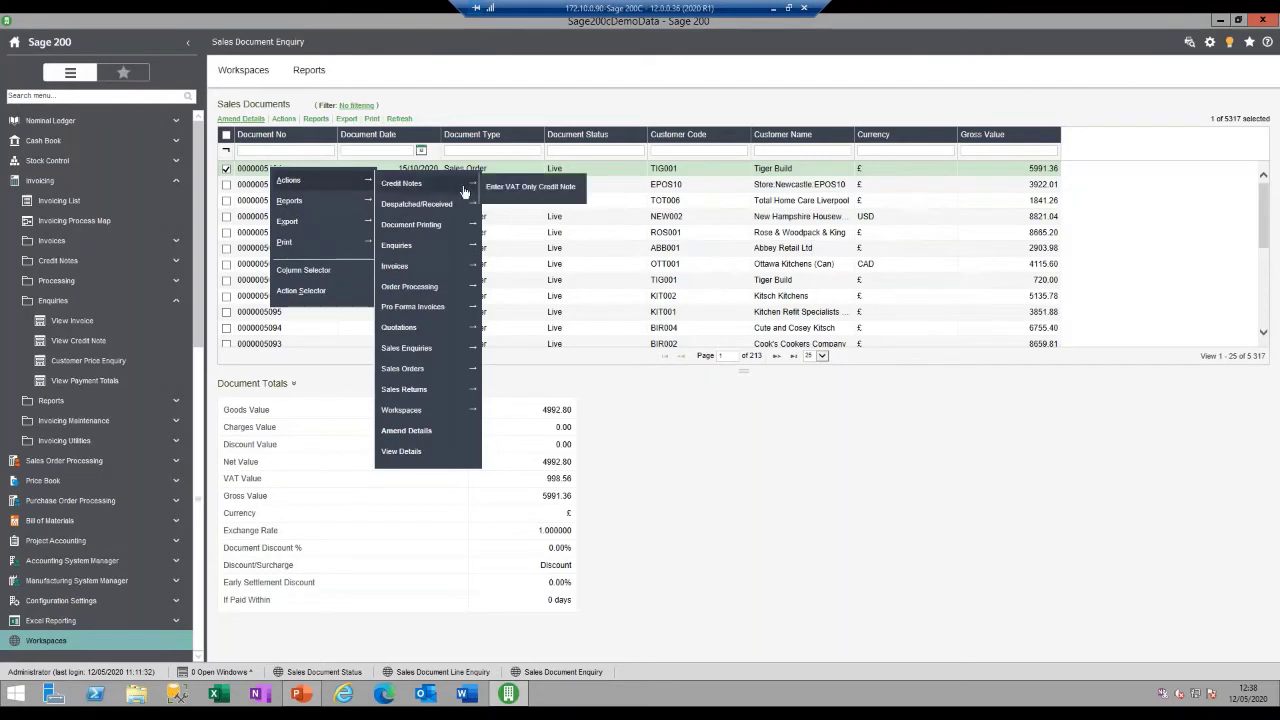
mouse_move(432, 269)
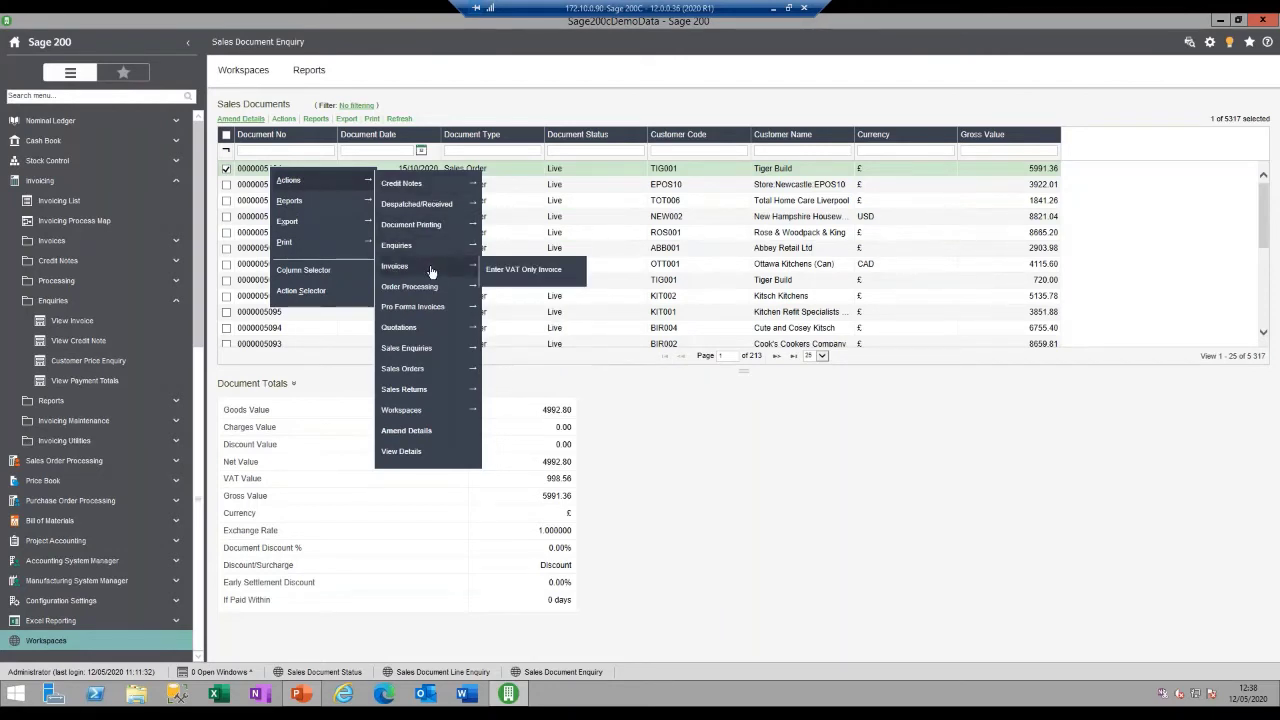
mouse_move(425, 212)
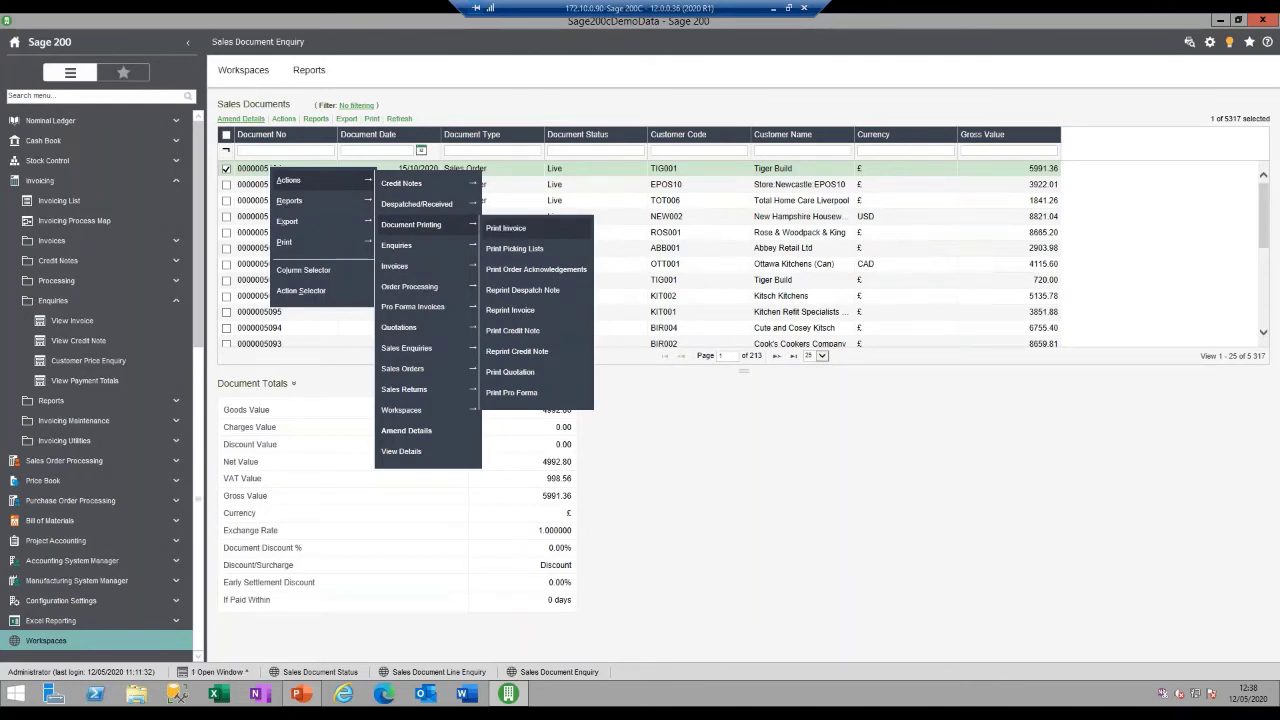
left_click(508, 229)
left_click(735, 404)
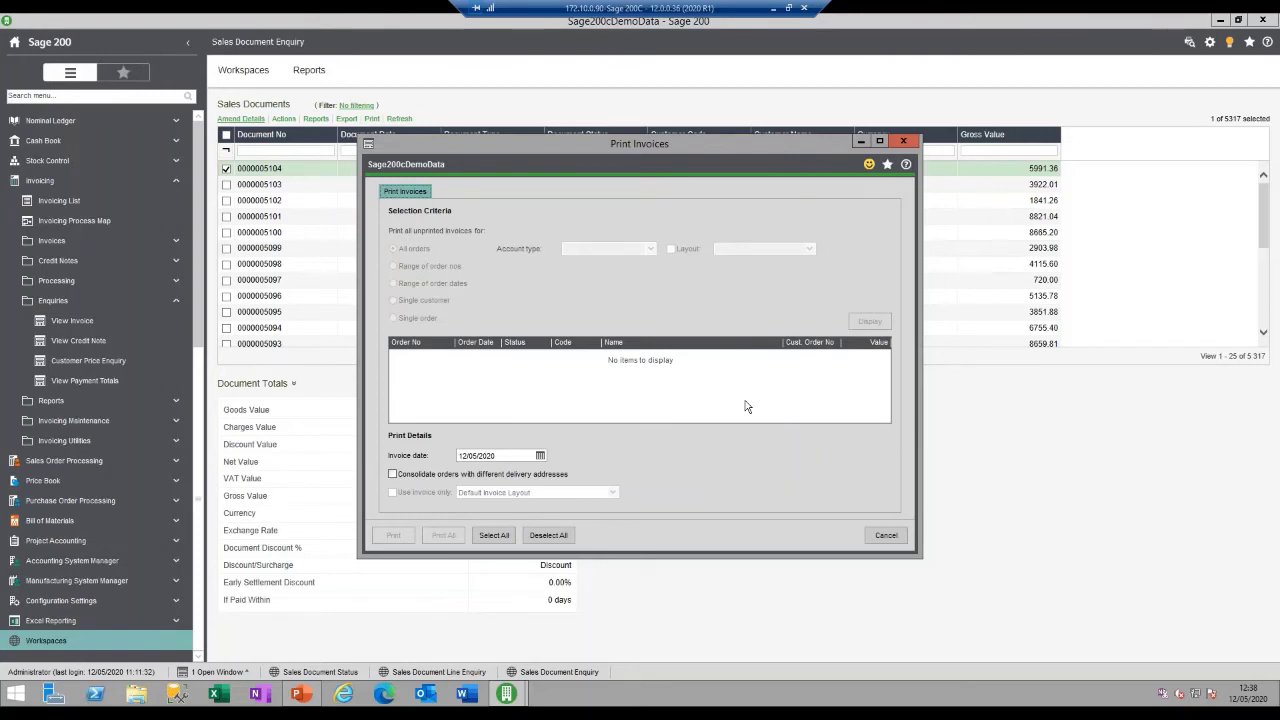
left_click(886, 535)
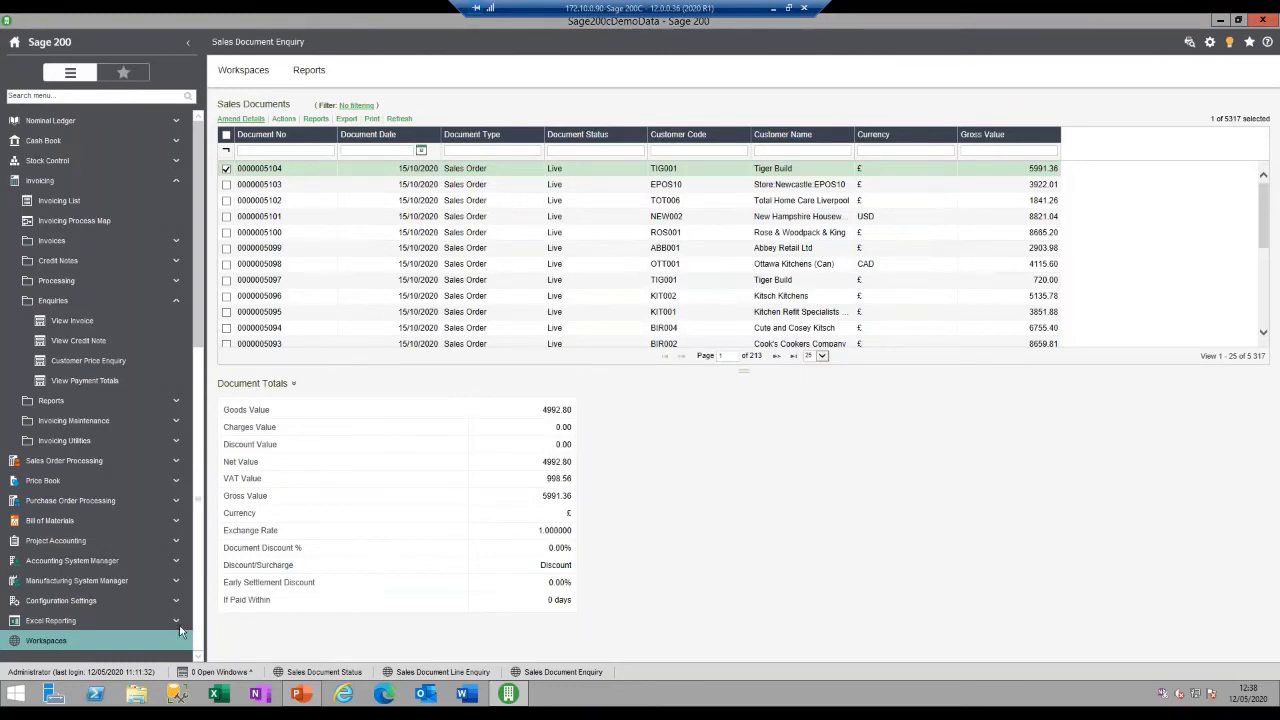
Open the Sales Document Status workspace from the Sales Order Processing enquiries
left_click(43, 645)
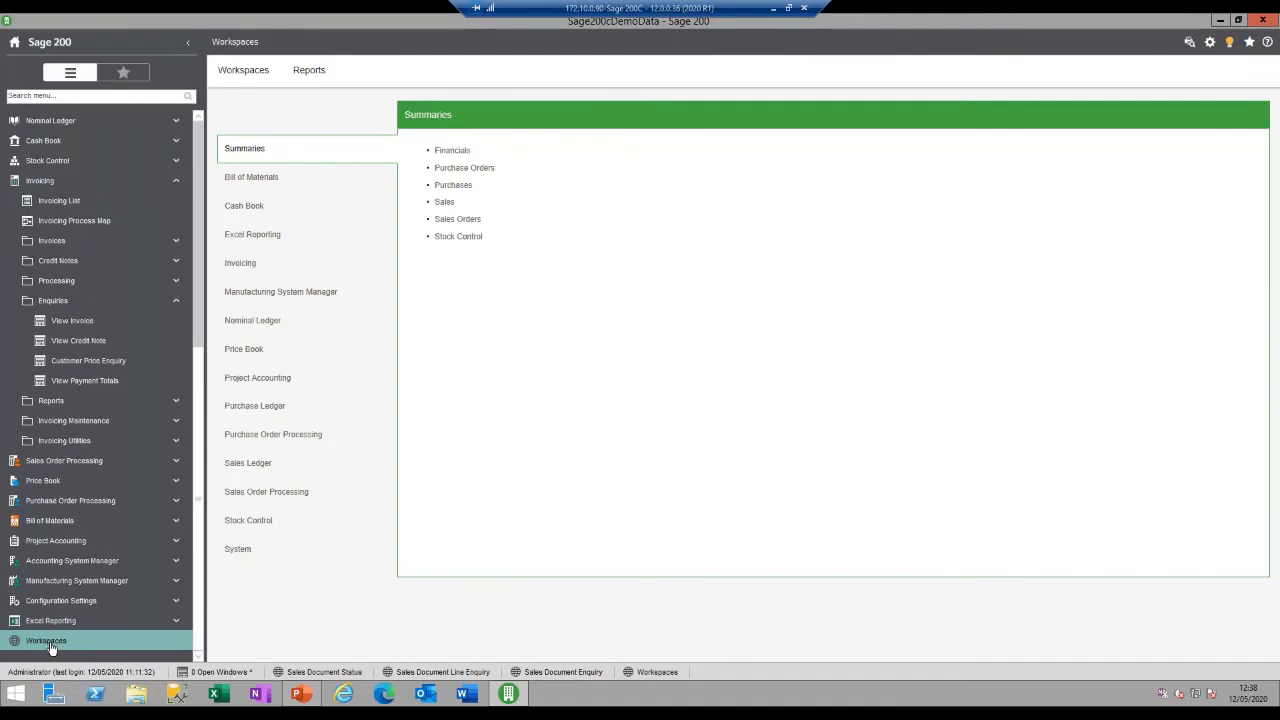
left_click(267, 494)
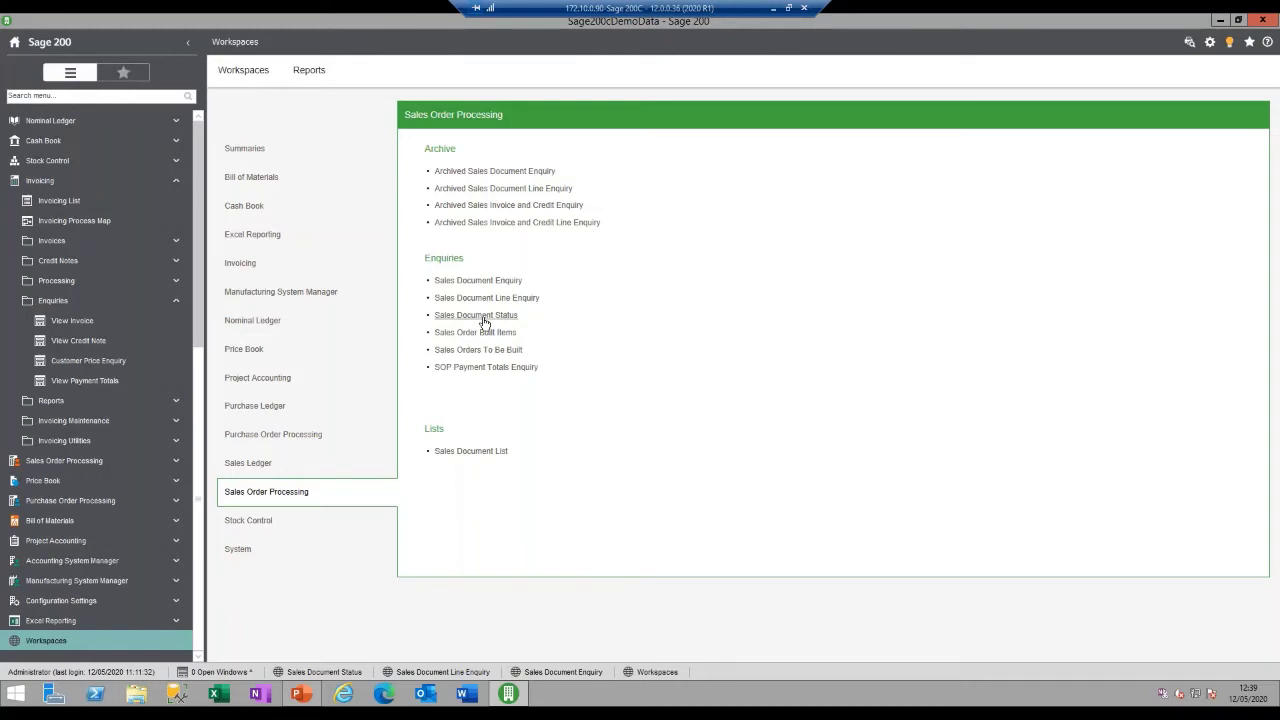
left_click(484, 318)
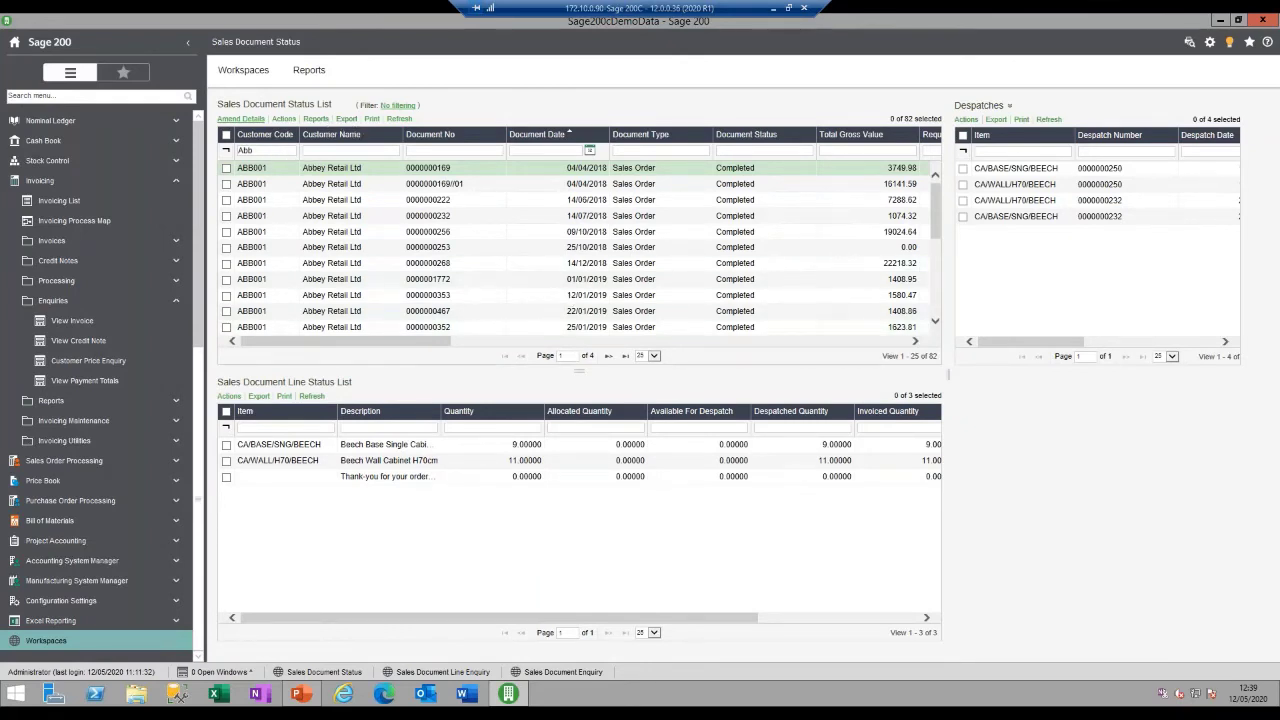
Clear the customer code filter on the Sales Document Status List and sort the list by customer code
double_click(292, 152)
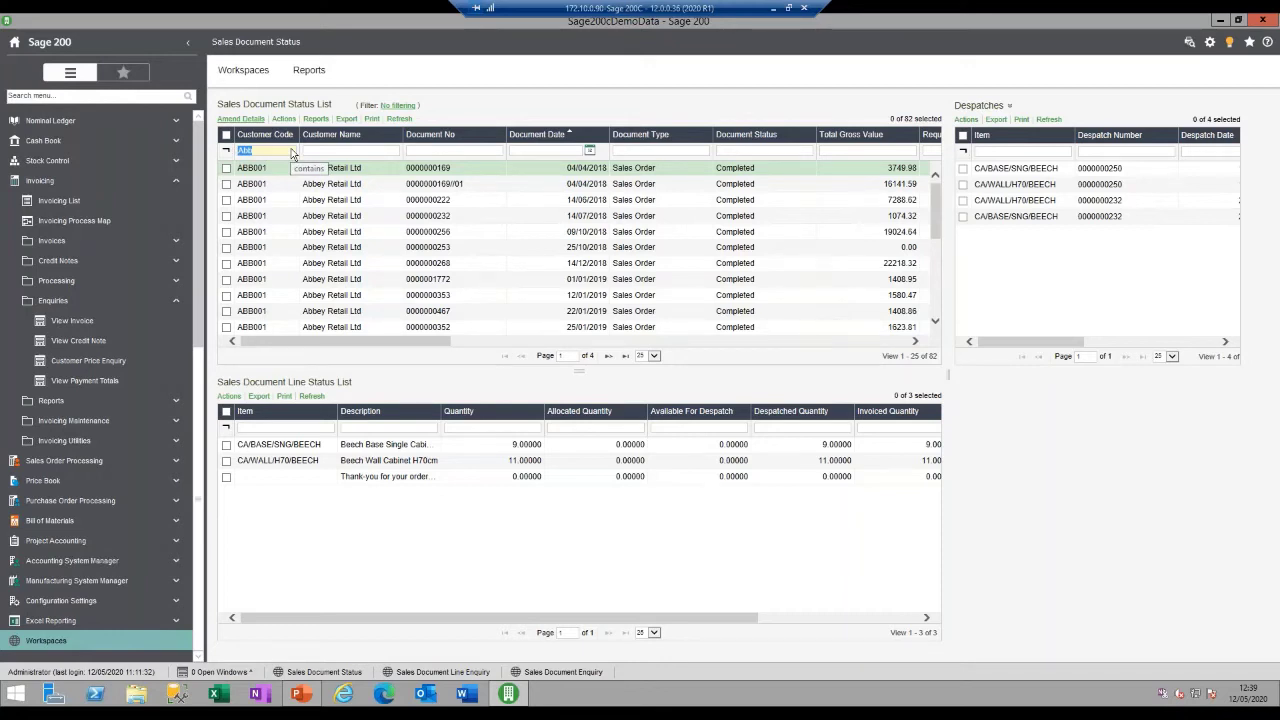
key("BackSpace")
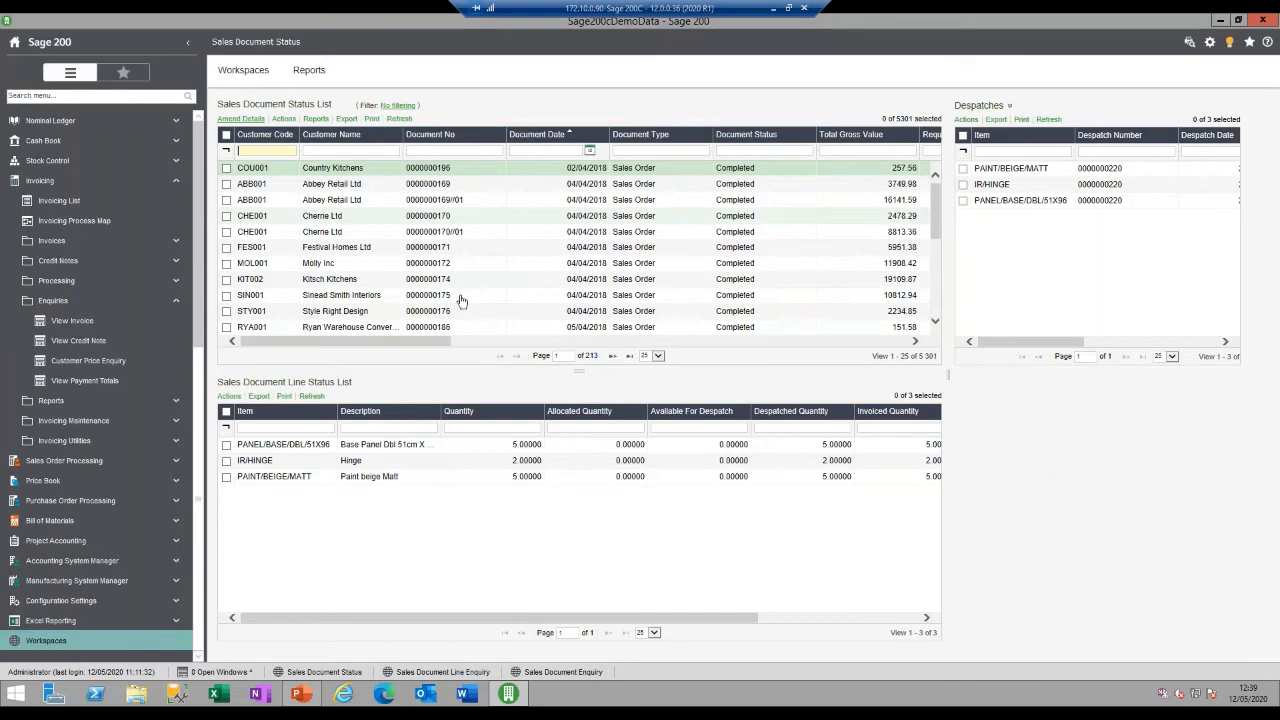
left_click(266, 136)
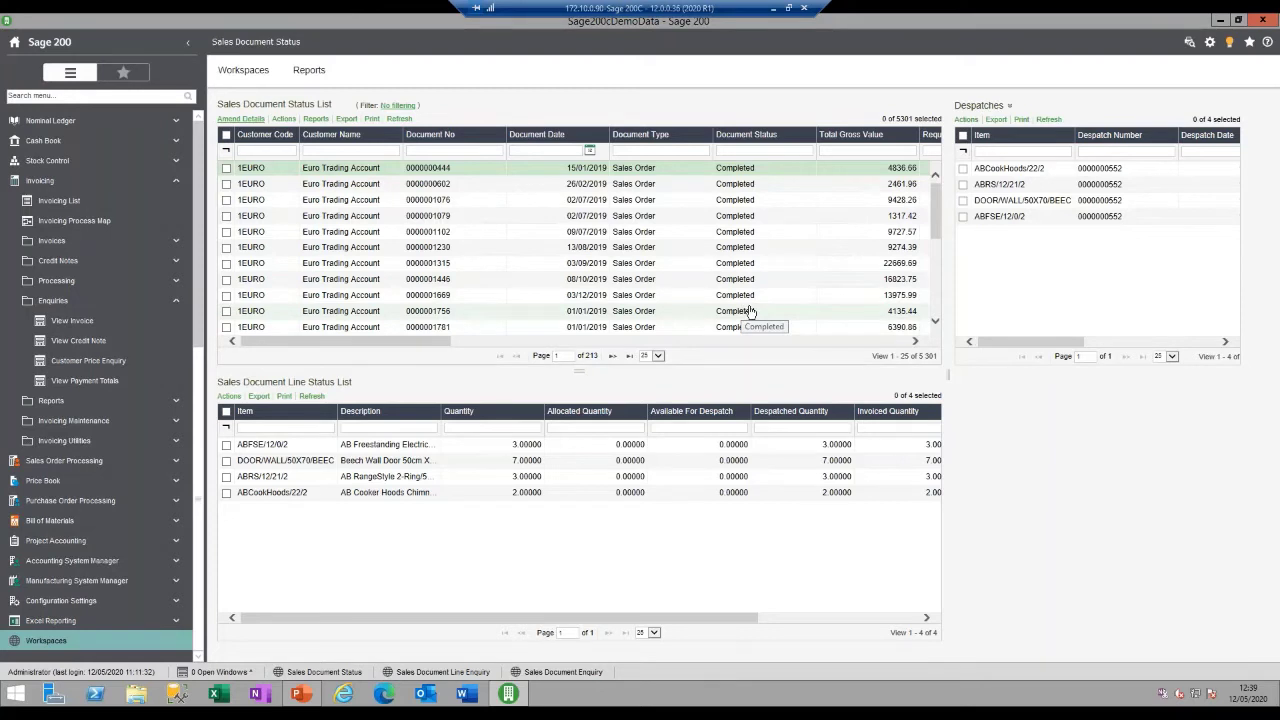
Filter the Sales Document Status List to documents with the status Live
left_click(743, 150)
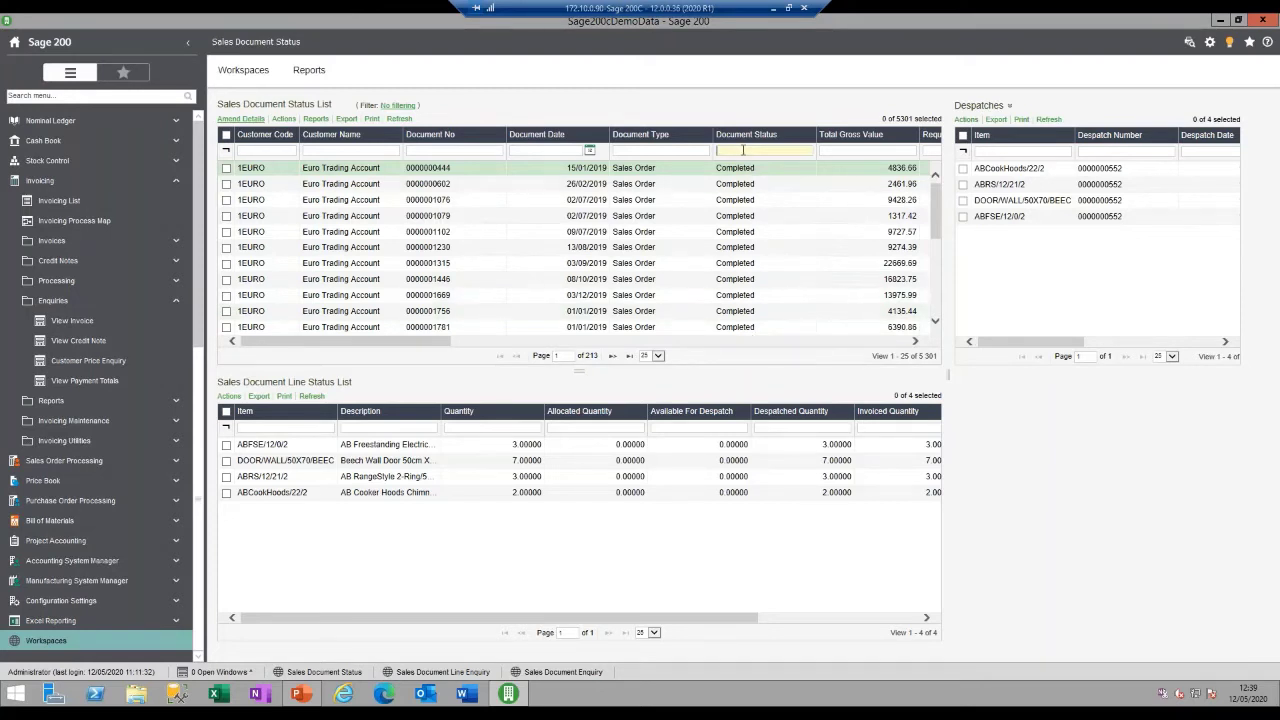
type("live")
key("Return")
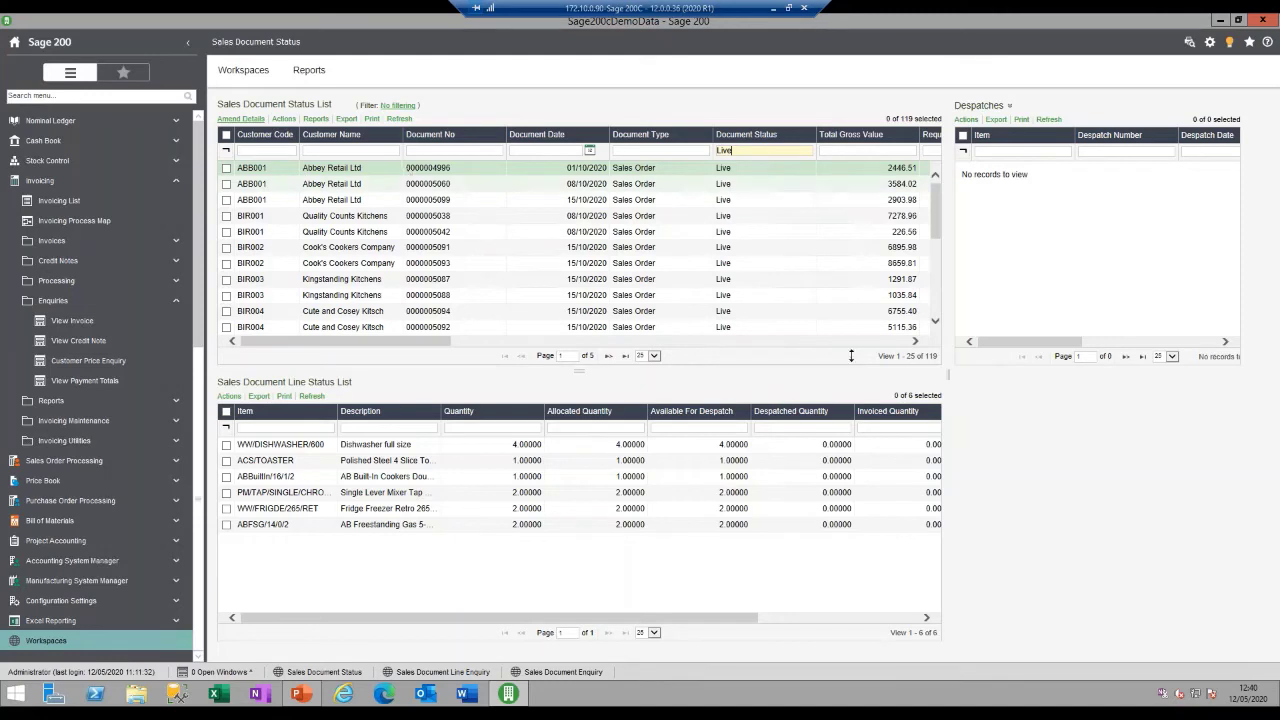
Move the Value Status Pipeline Indicator column directly after Document No in the Sales Document Status List
left_click(893, 341)
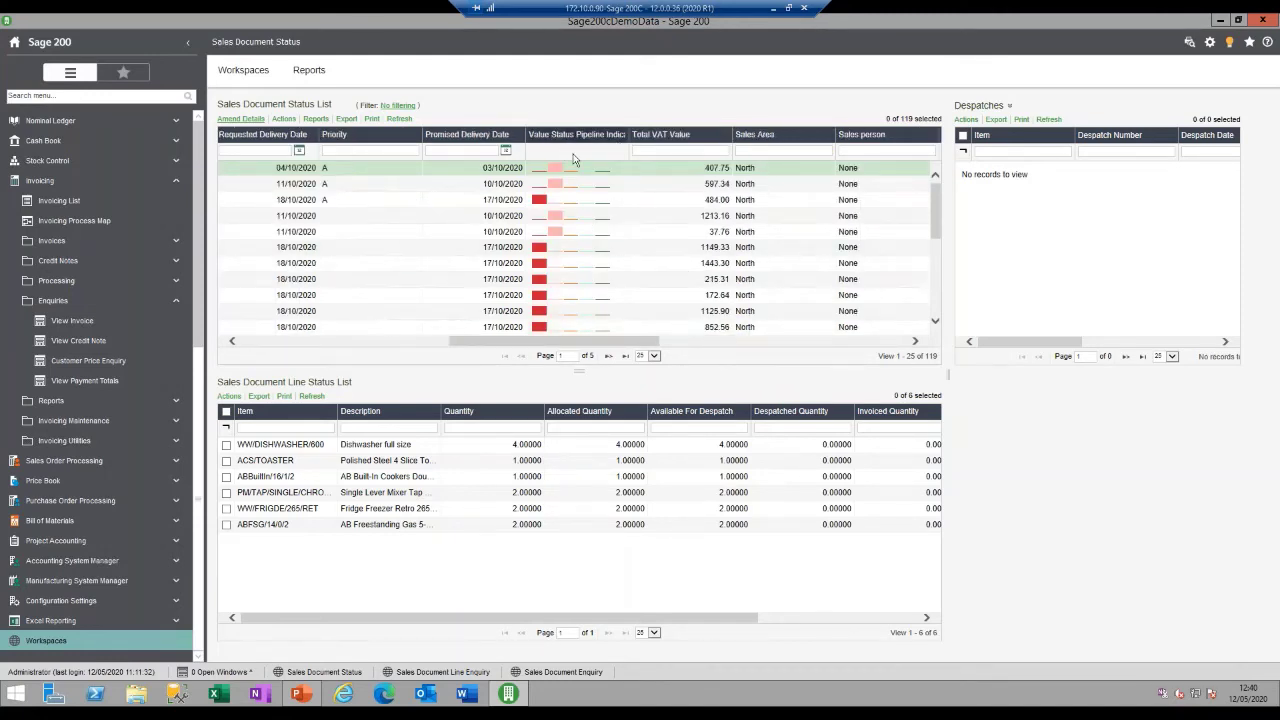
mouse_move(557, 172)
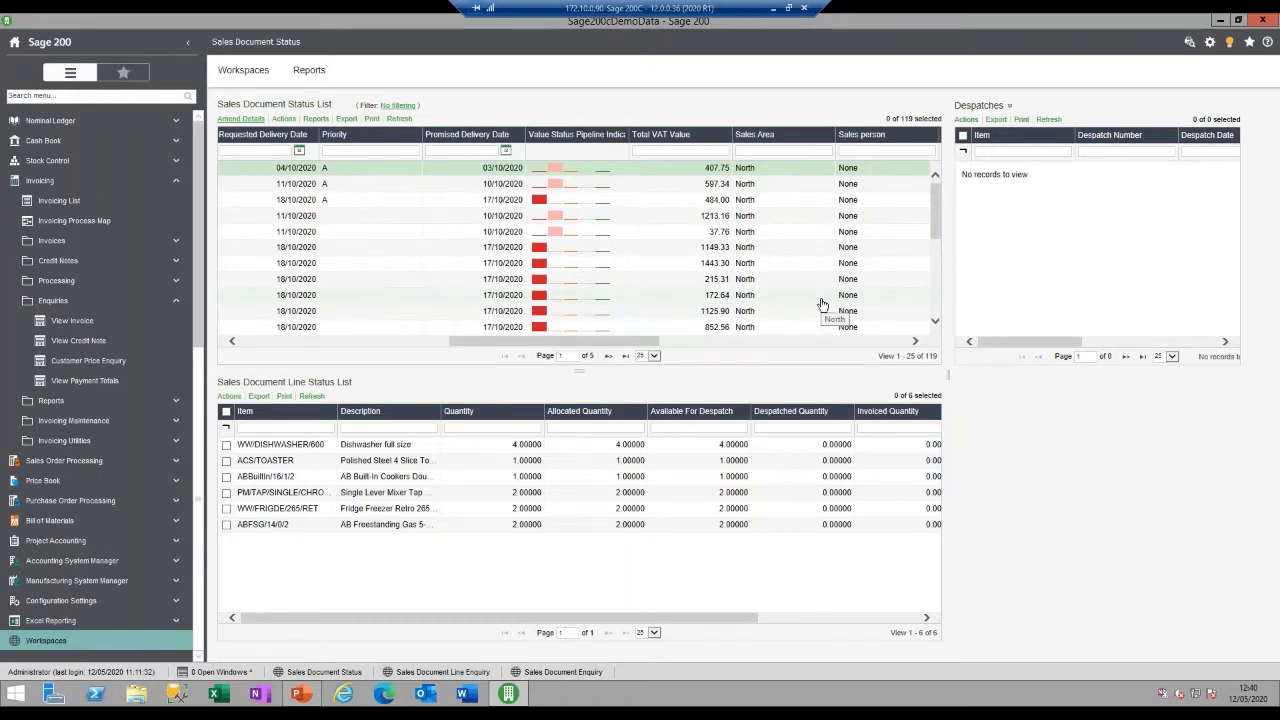
right_click(582, 140)
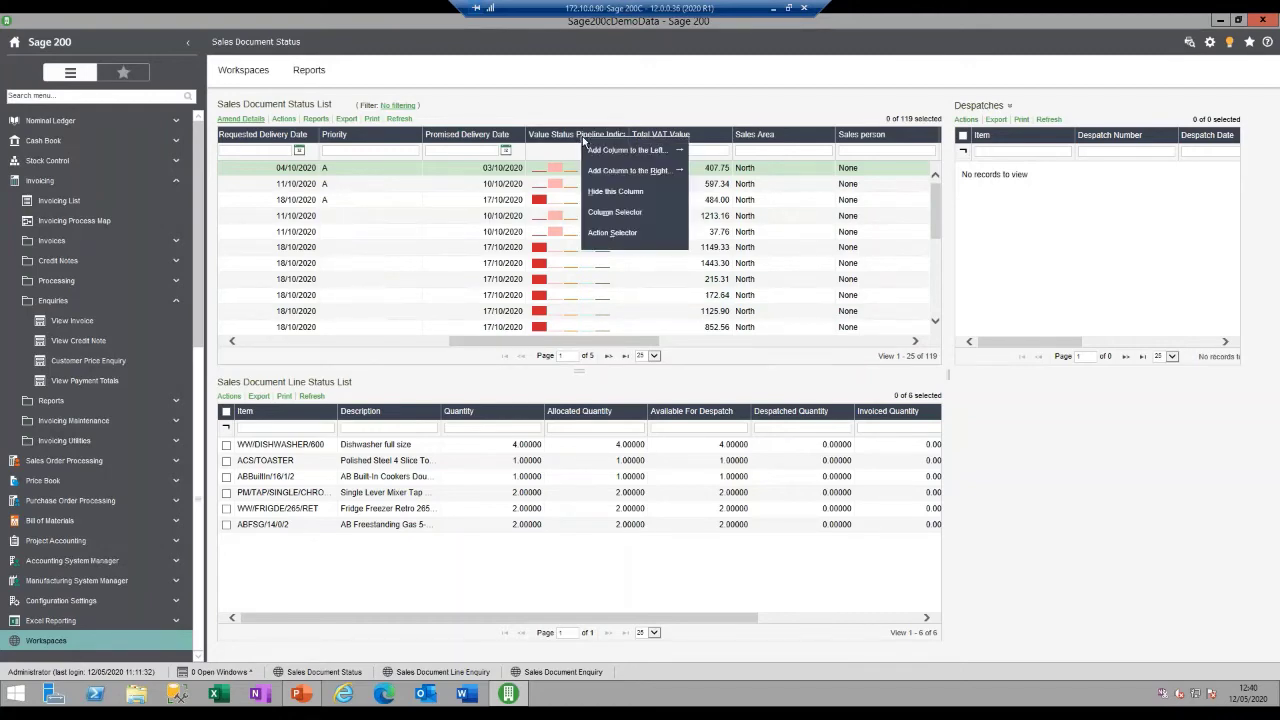
left_click(617, 218)
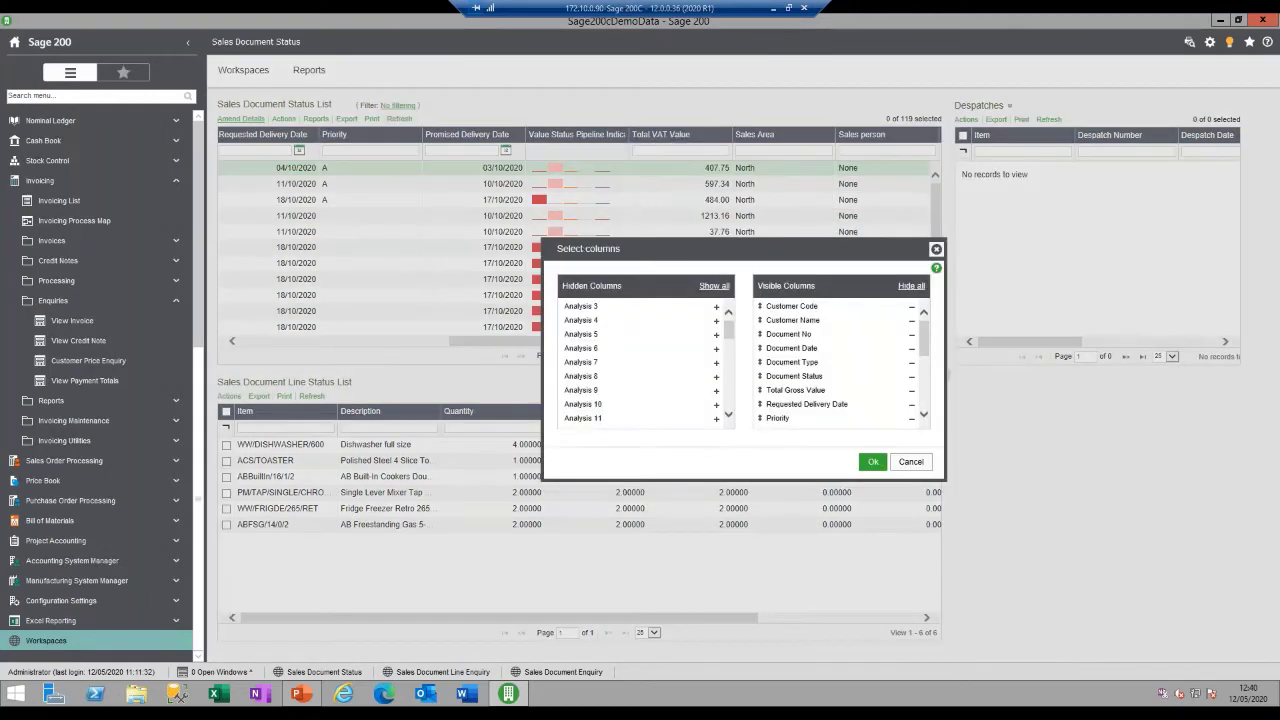
scroll(927, 341, "down", 3)
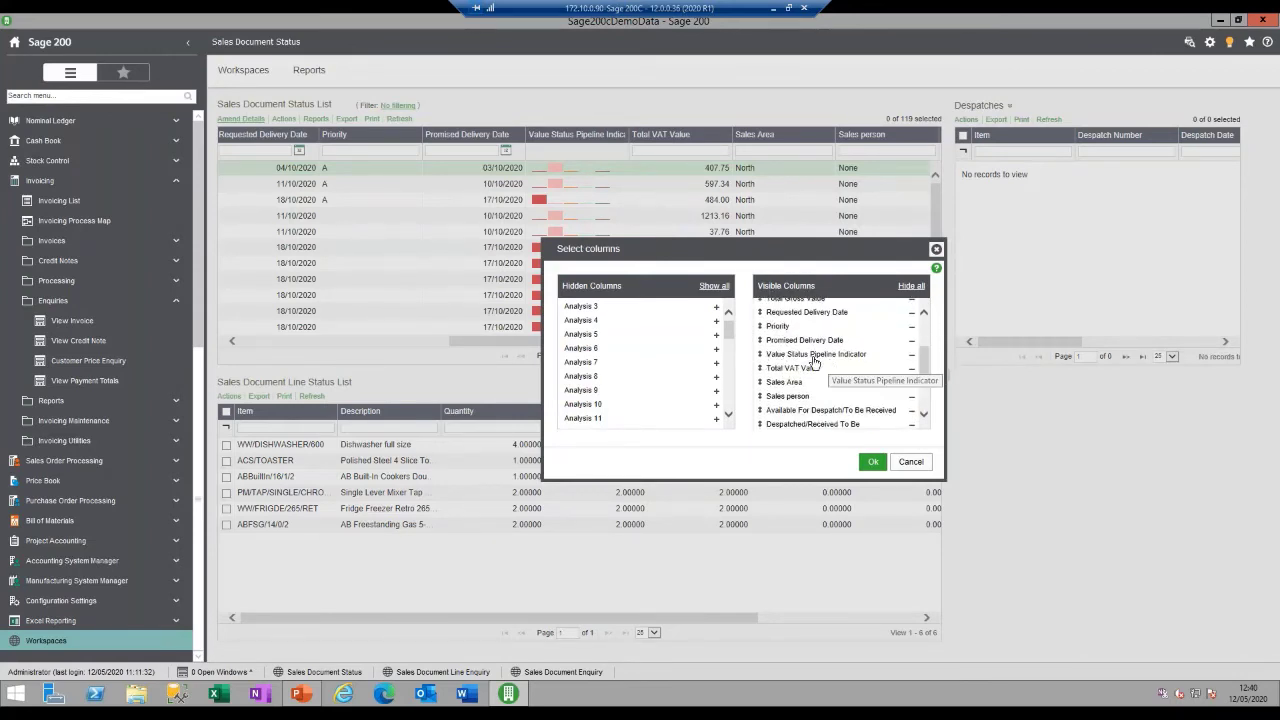
mouse_move(826, 362)
left_mouse_down()
mouse_move(836, 298)
mouse_move(832, 361)
left_mouse_up()
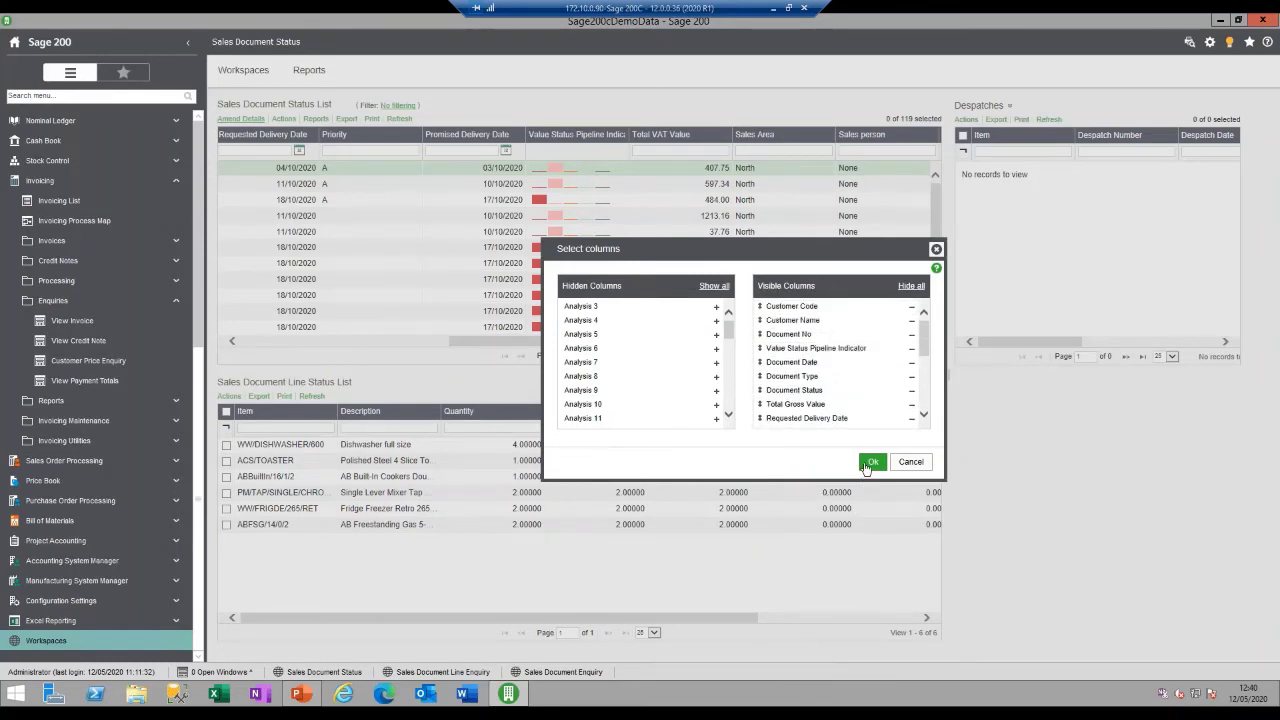
left_click(872, 463)
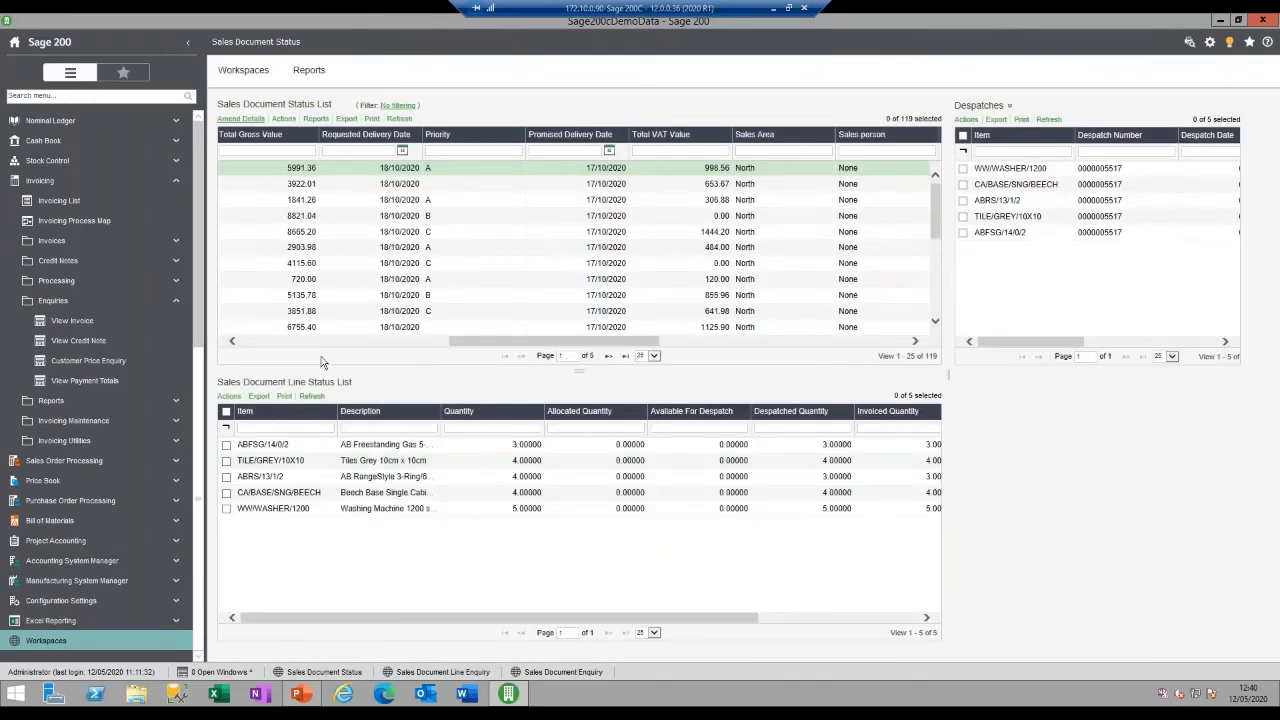
left_click(253, 342)
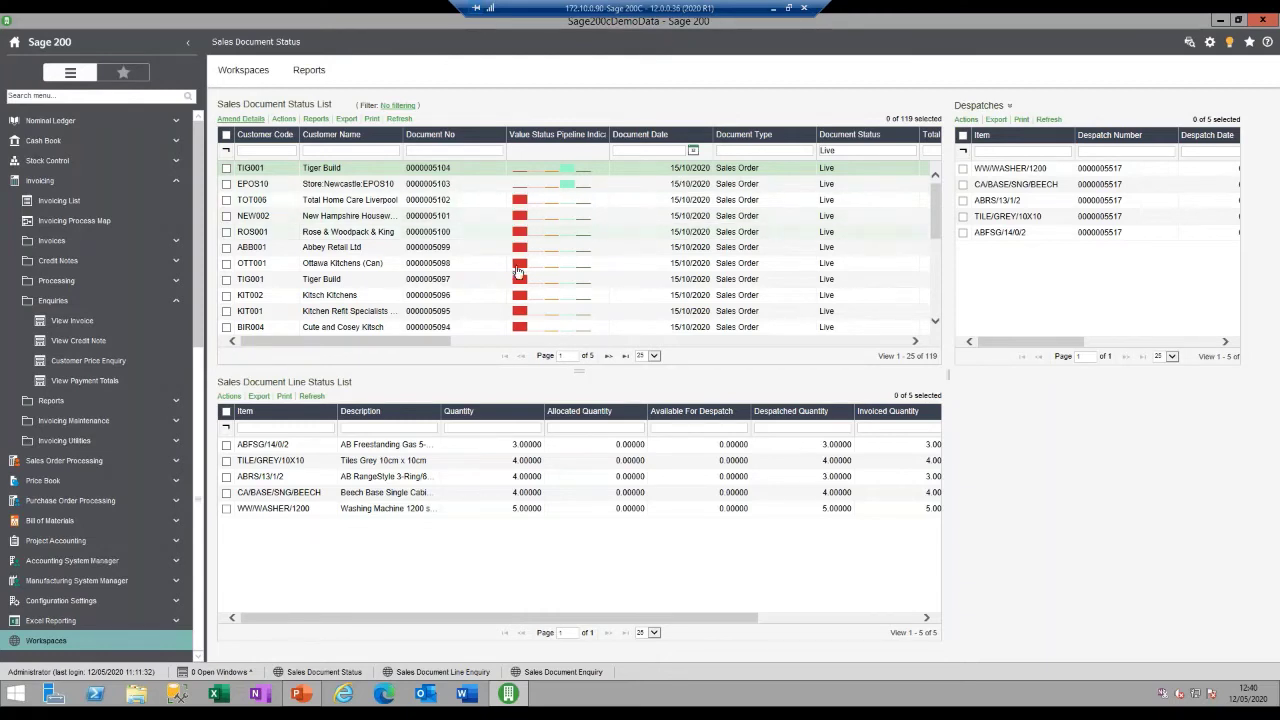
Allocate stock to the Total Home Care Liverpool order, close the allocation form and refresh the Sales Document Status List
scroll(935, 245, "down", 4)
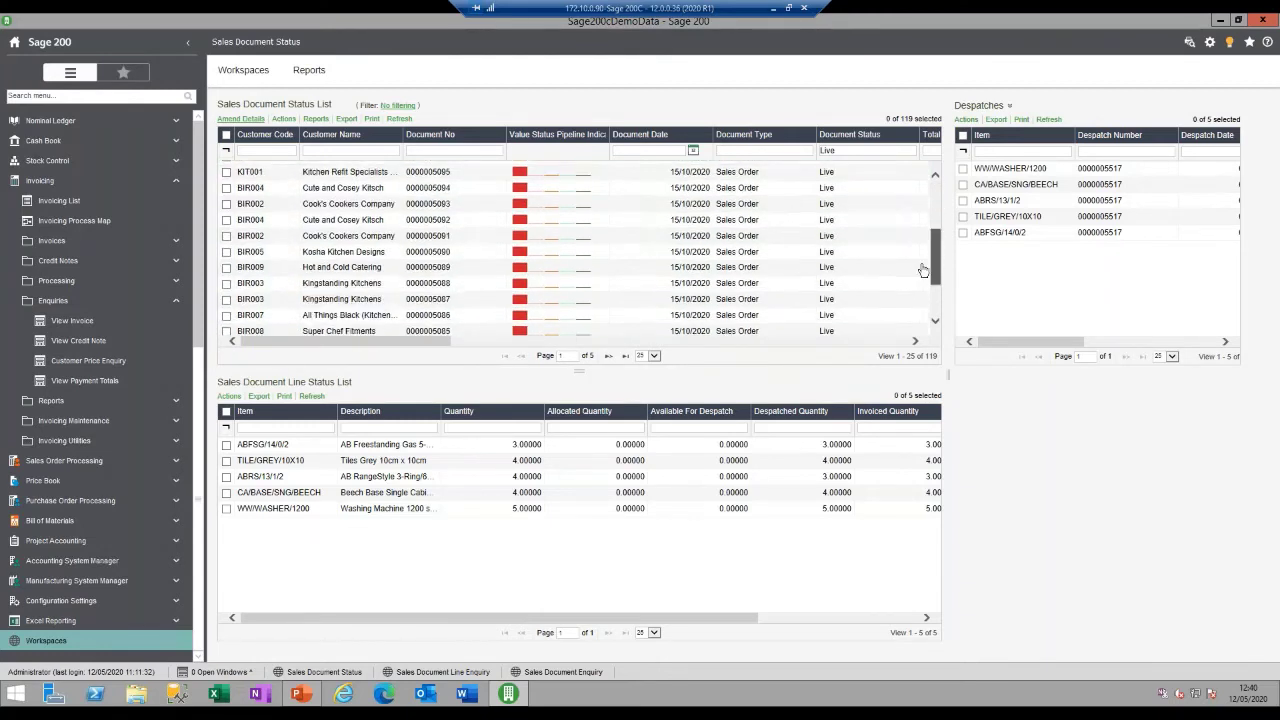
scroll(935, 230, "up", 4)
scroll(935, 230, "down", 5)
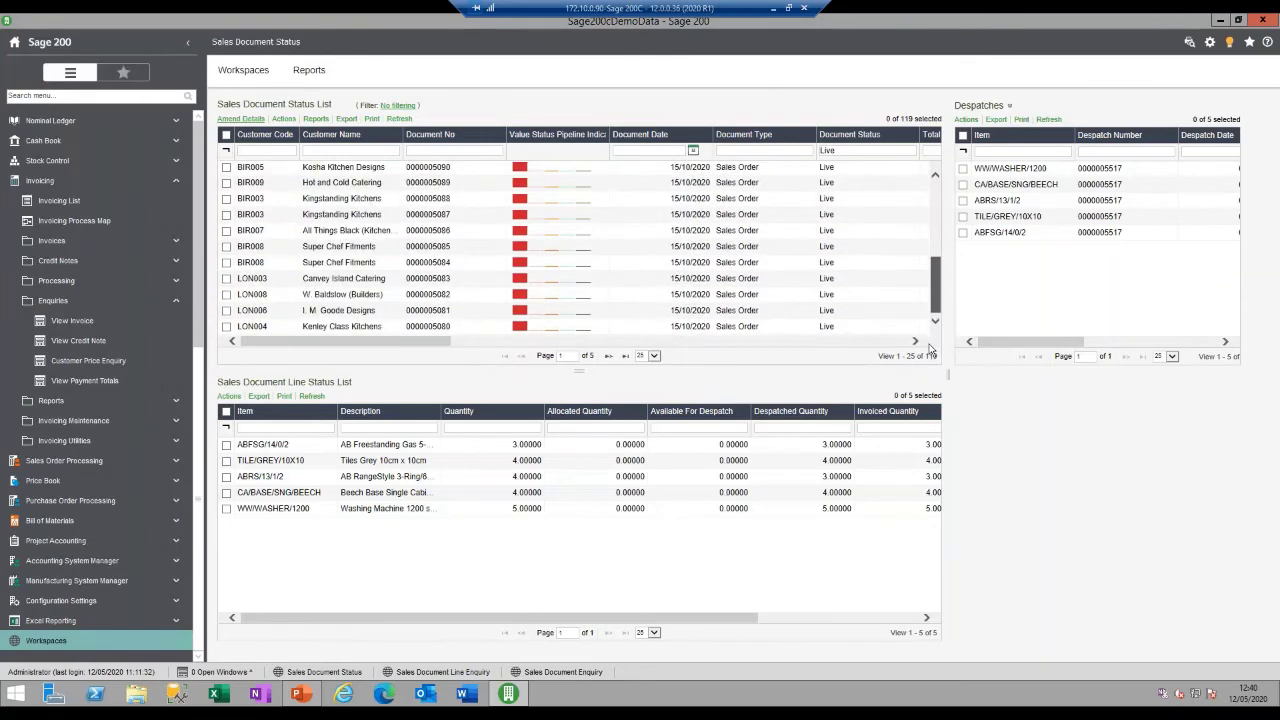
scroll(935, 230, "up", 5)
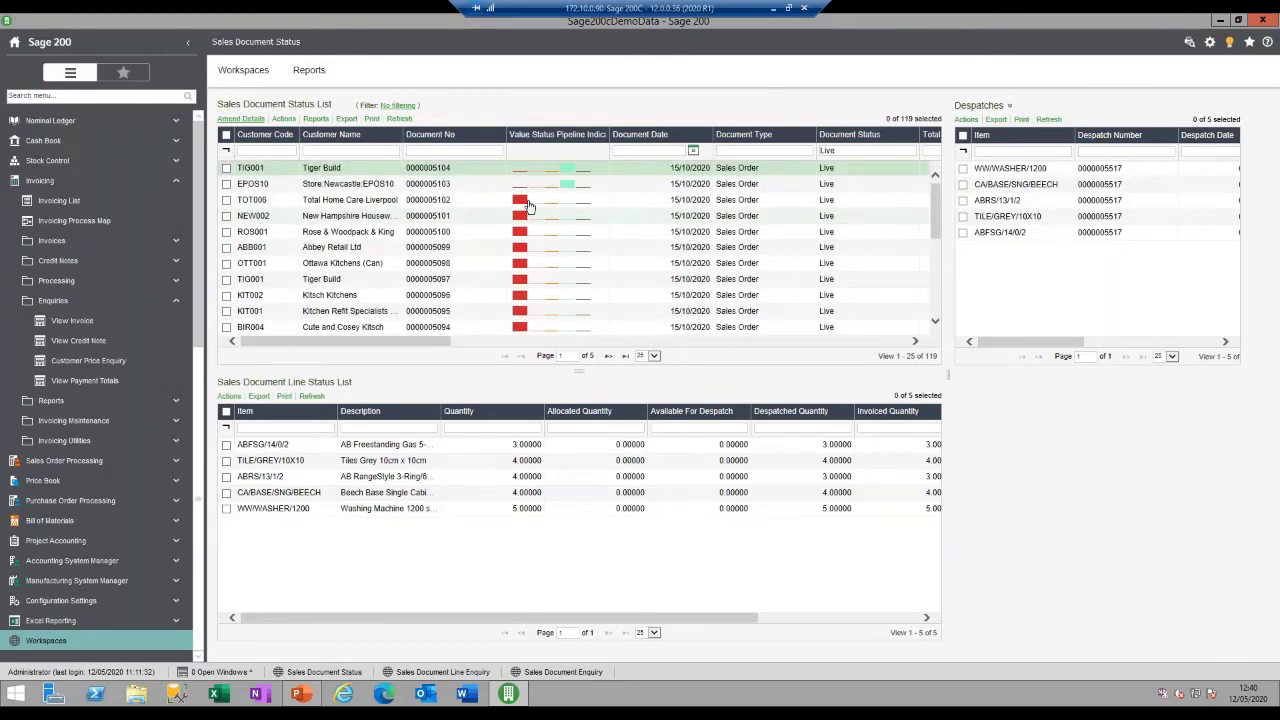
right_click(380, 206)
mouse_move(408, 222)
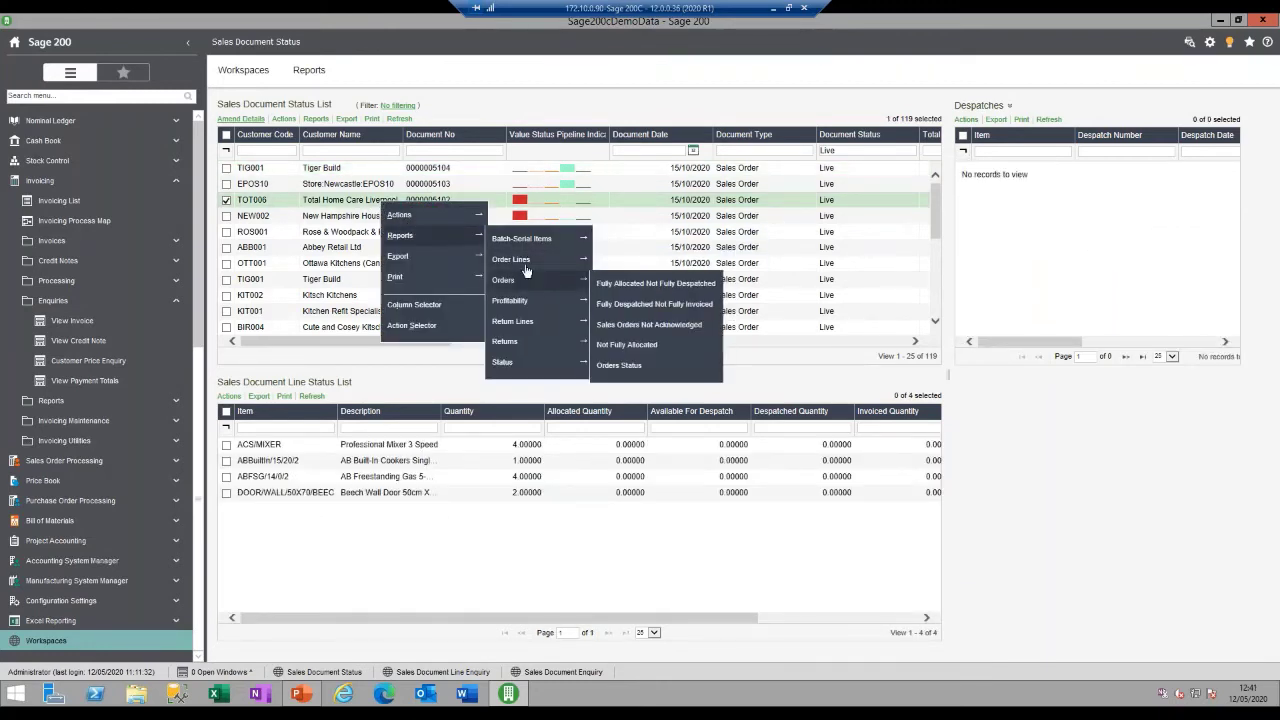
mouse_move(540, 280)
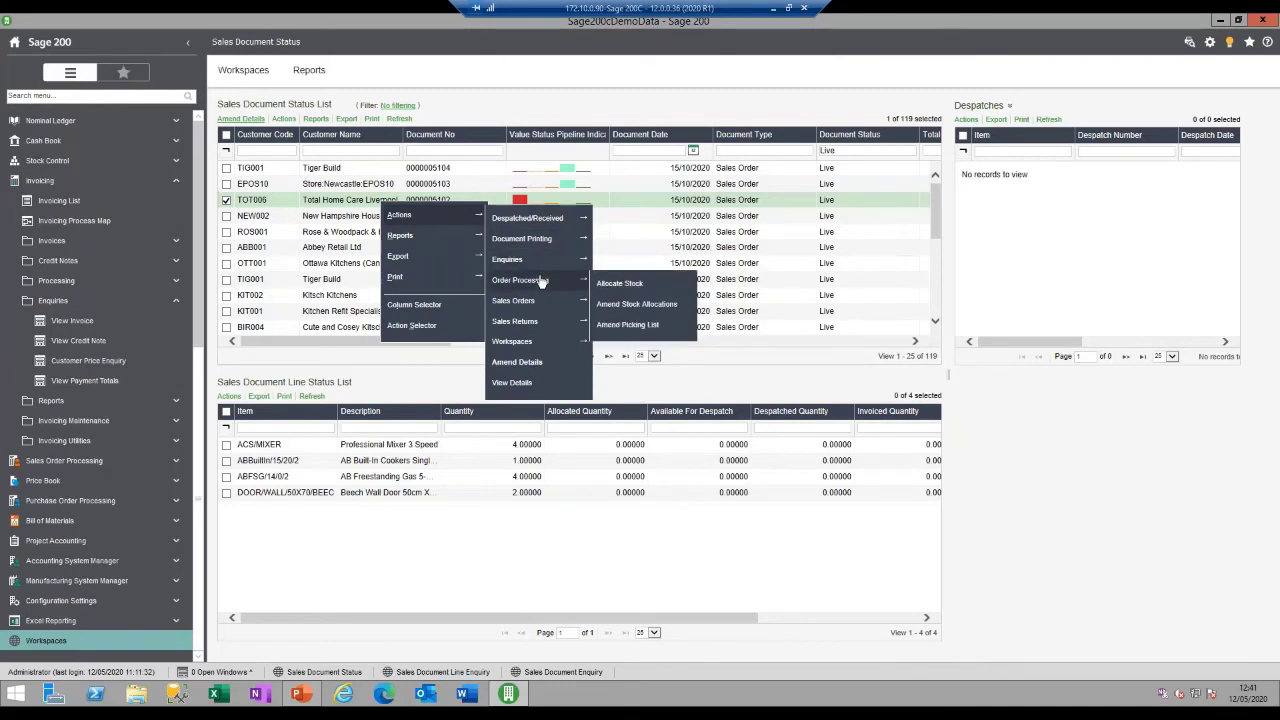
left_click(625, 284)
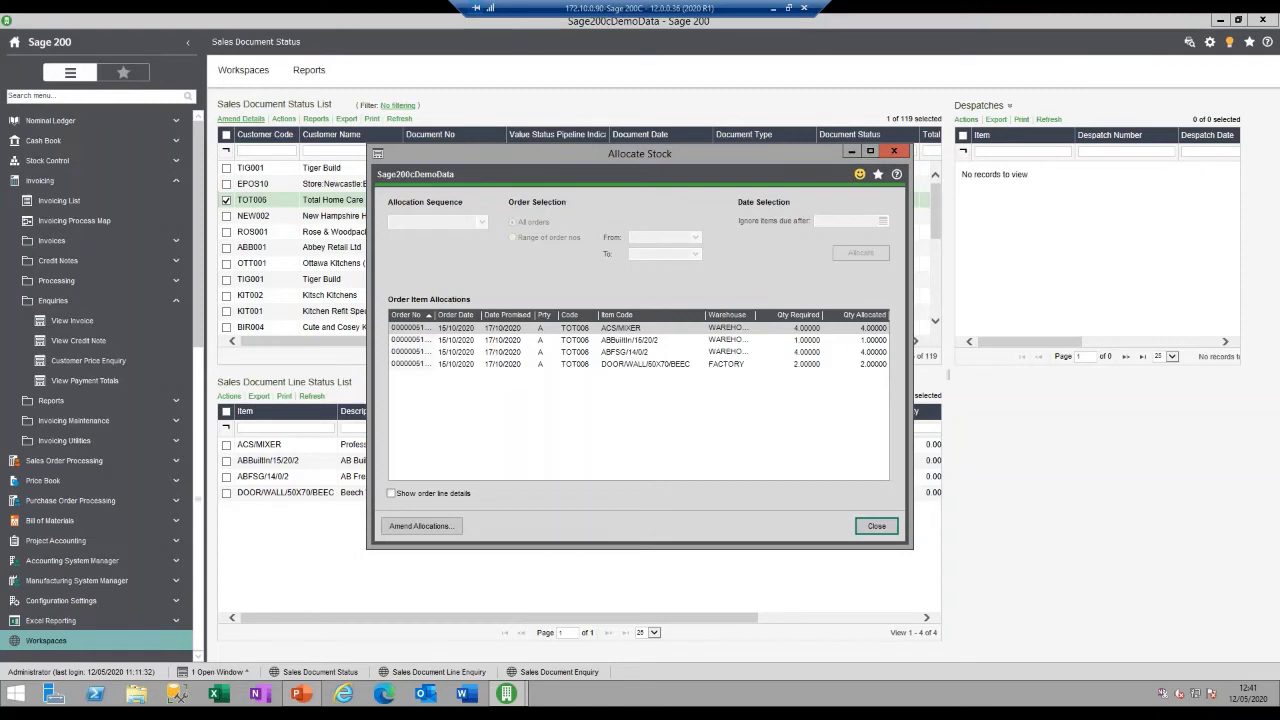
left_click(872, 526)
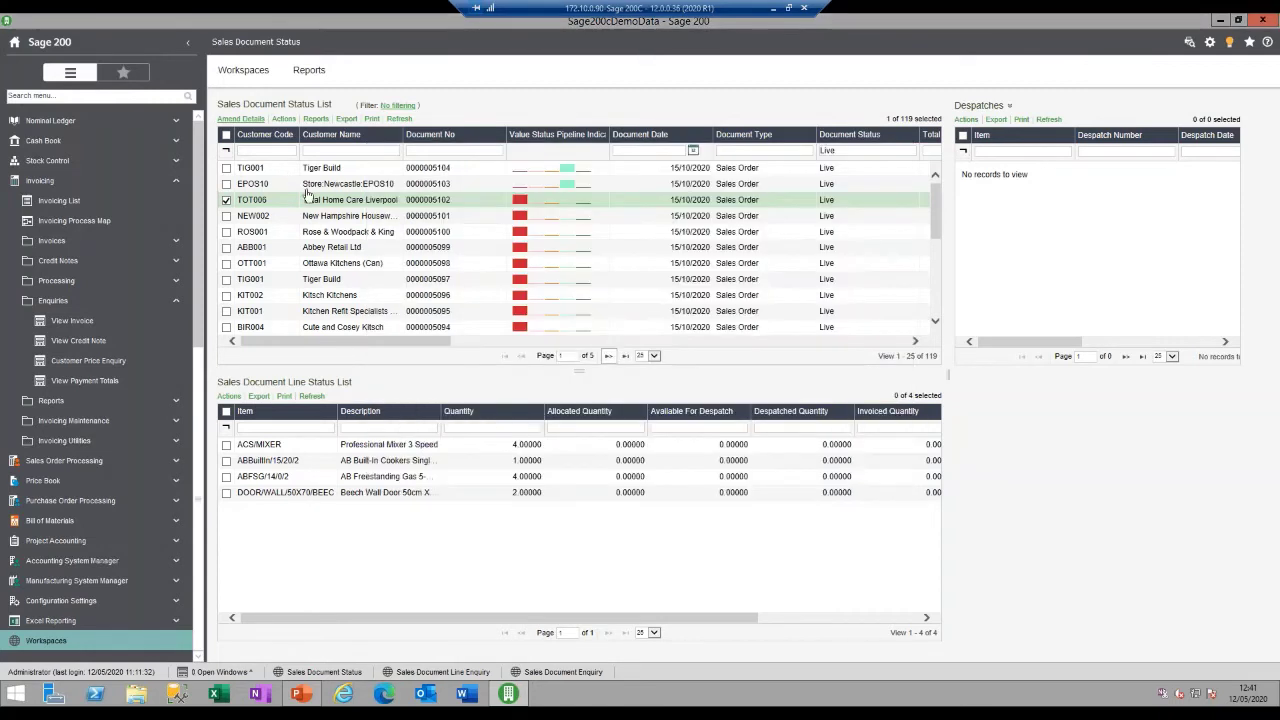
left_click(398, 119)
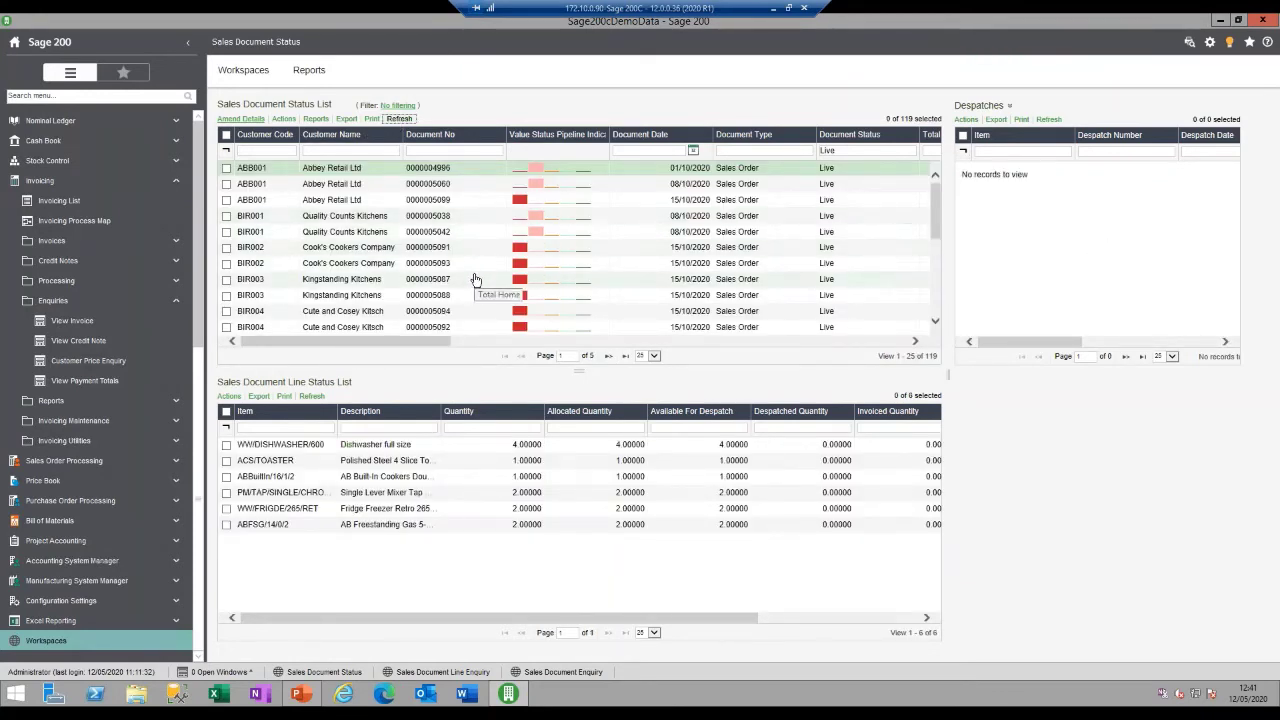
Start Confirm Goods Despatched for the Abbey Retail Ltd order dated 08/10/2020 and set the despatch date to 11/05/2020
right_click(487, 186)
mouse_move(519, 196)
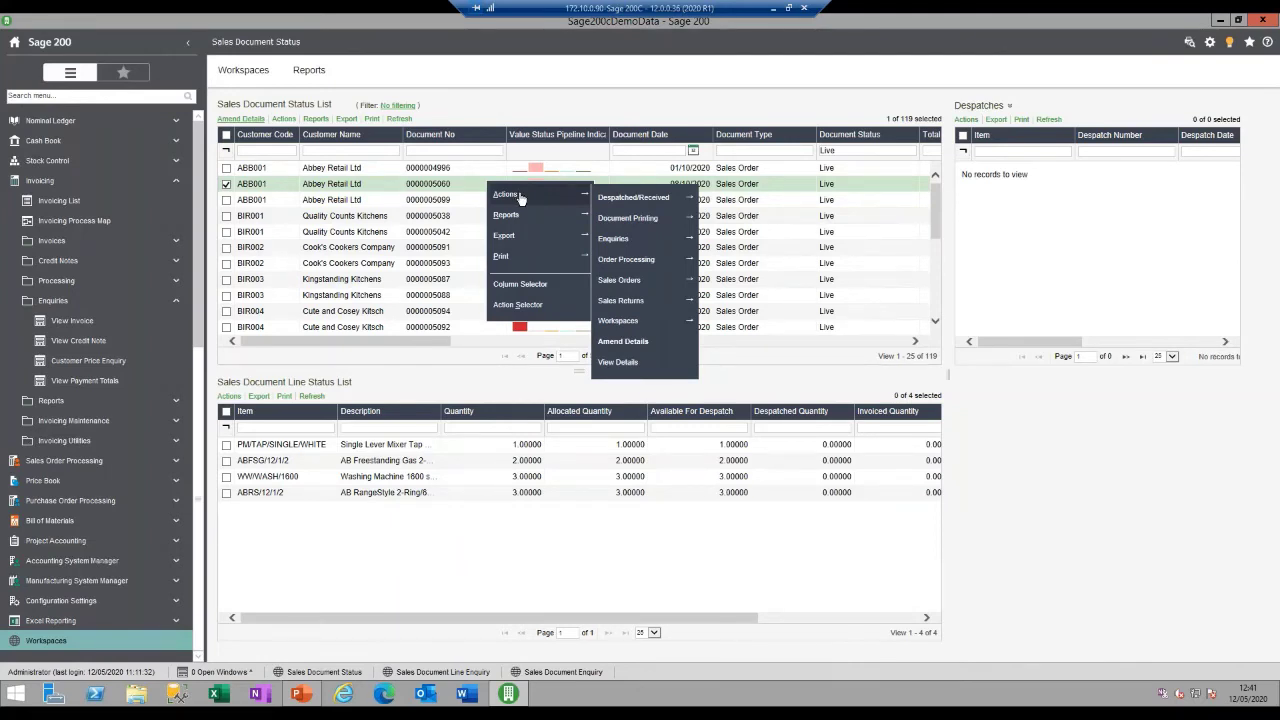
mouse_move(627, 203)
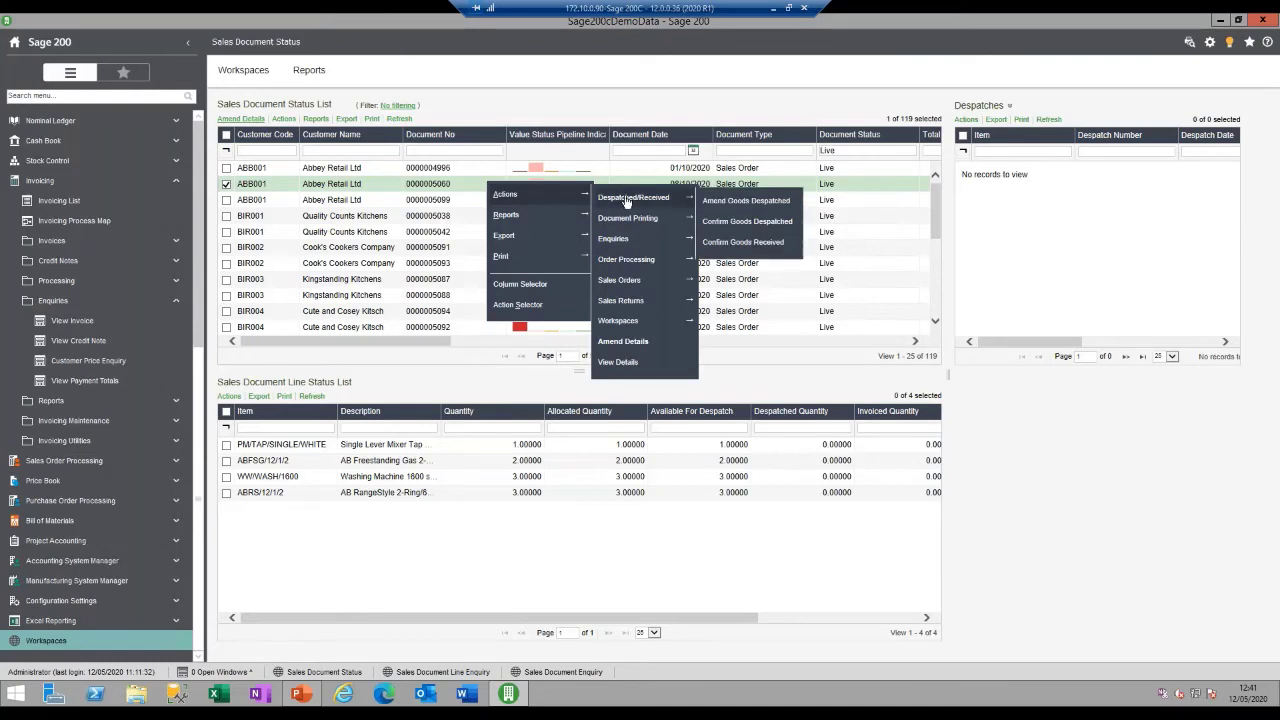
left_click(750, 224)
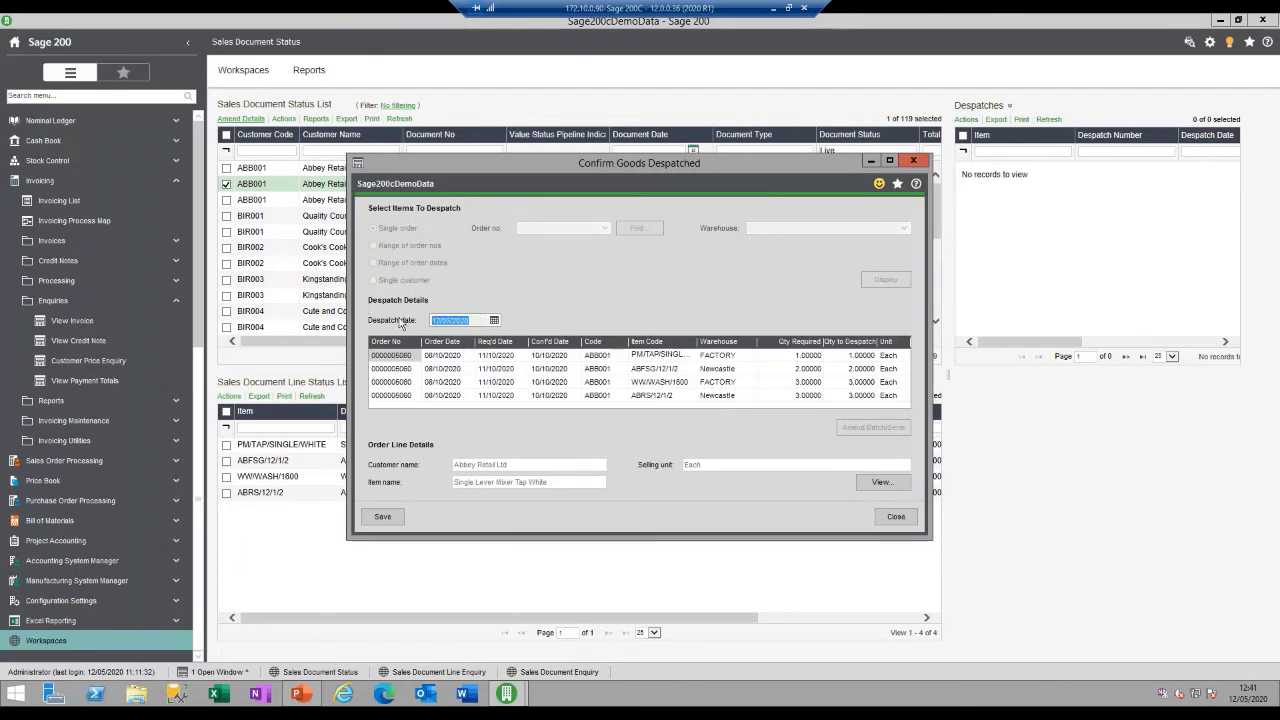
type("11/05/2020")
Set the quantity to despatch for WW/WASH/1600 to 2, accept its two selected serial numbers and save the despatch
left_click(862, 381)
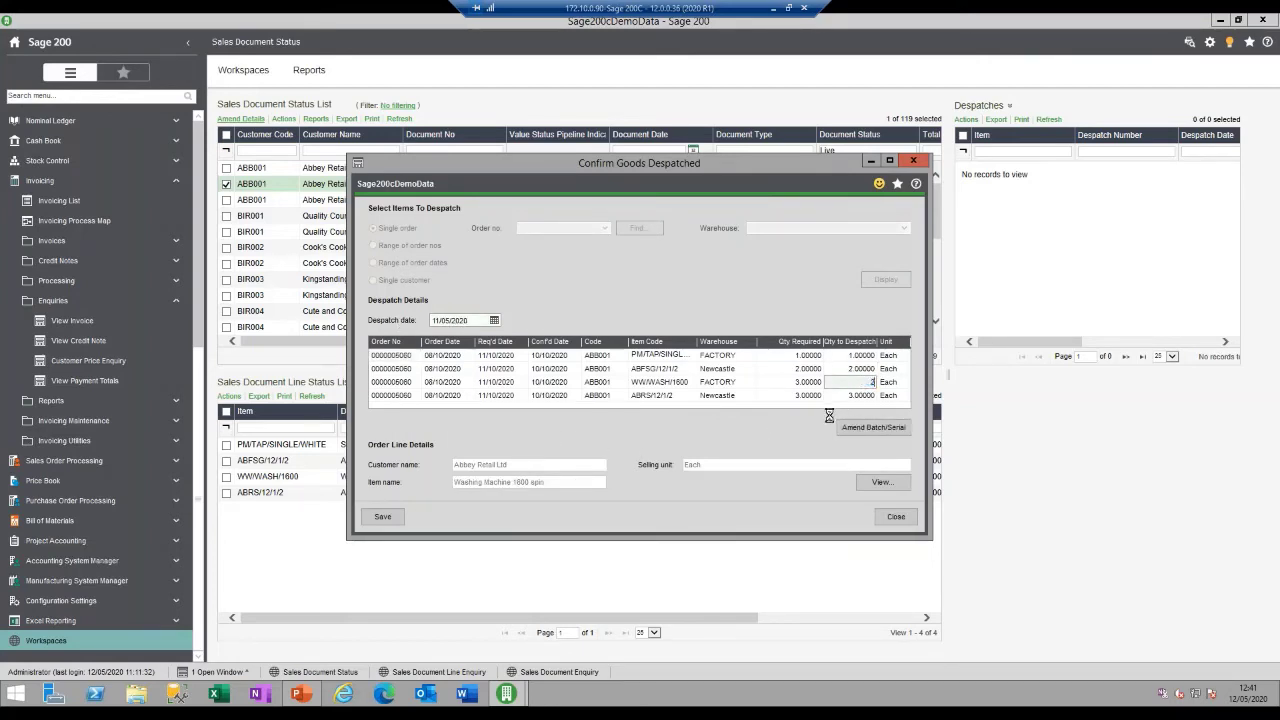
left_click(873, 427)
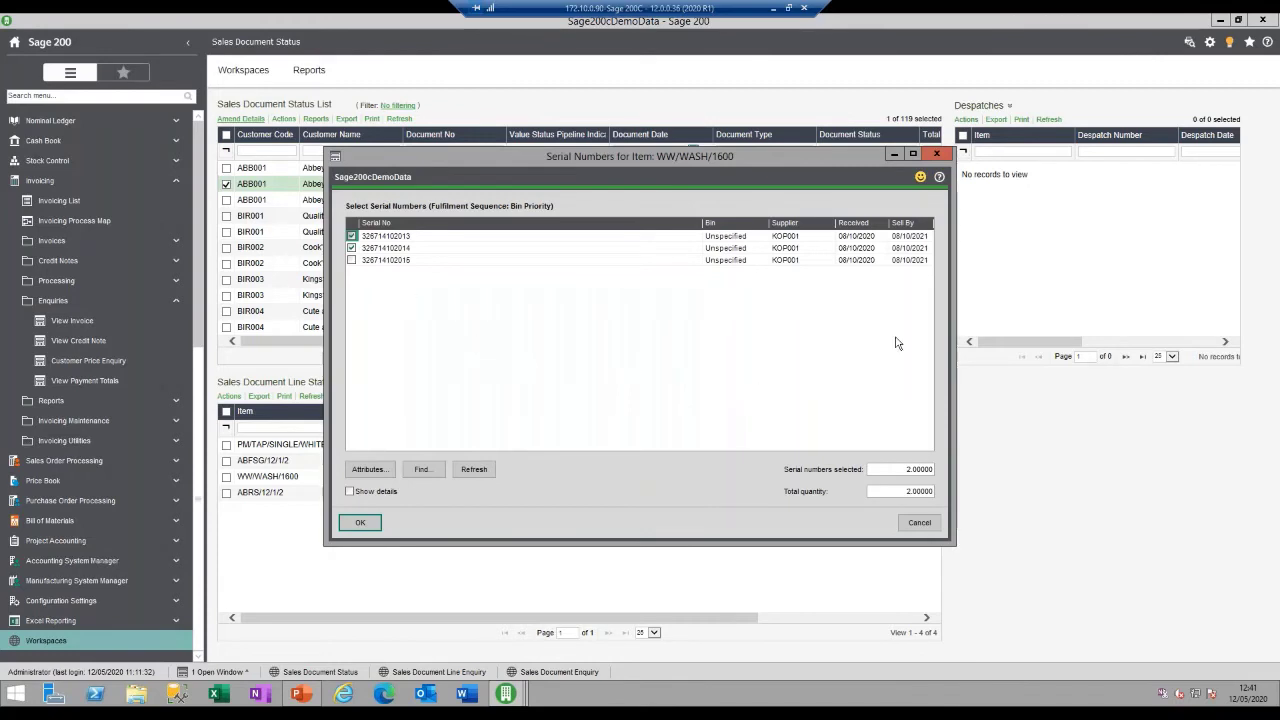
left_click(360, 522)
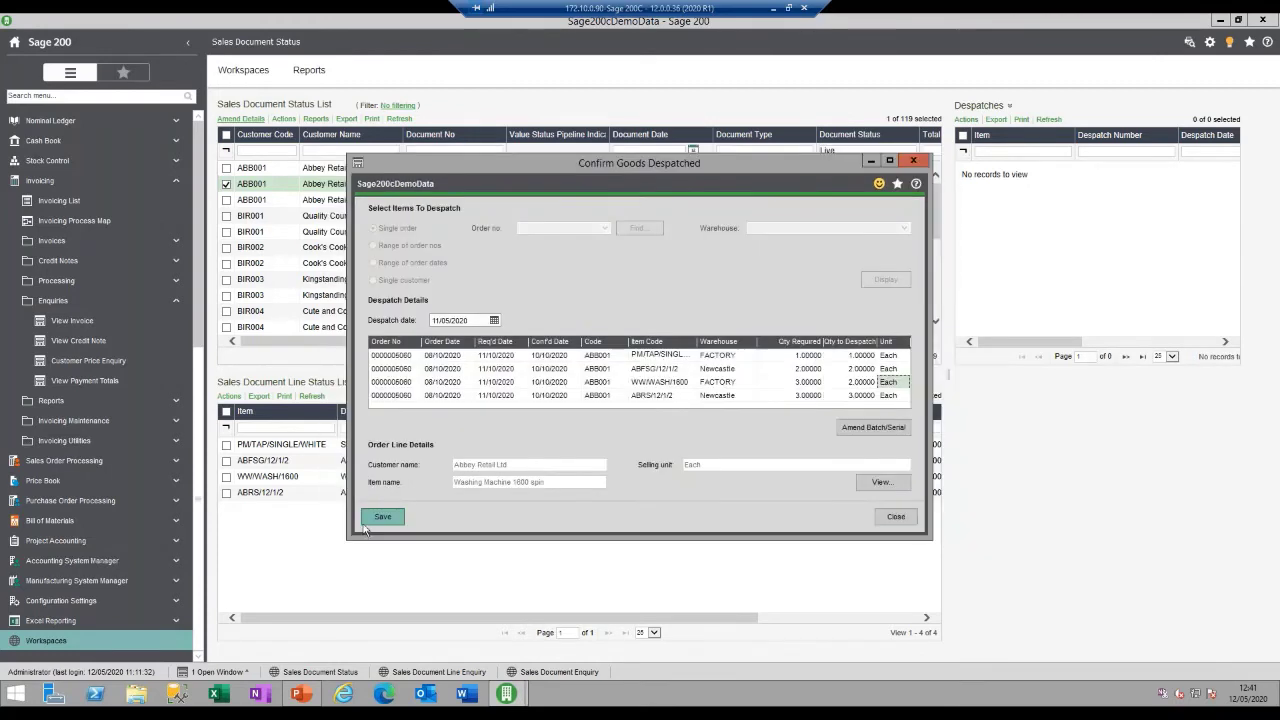
left_click(381, 518)
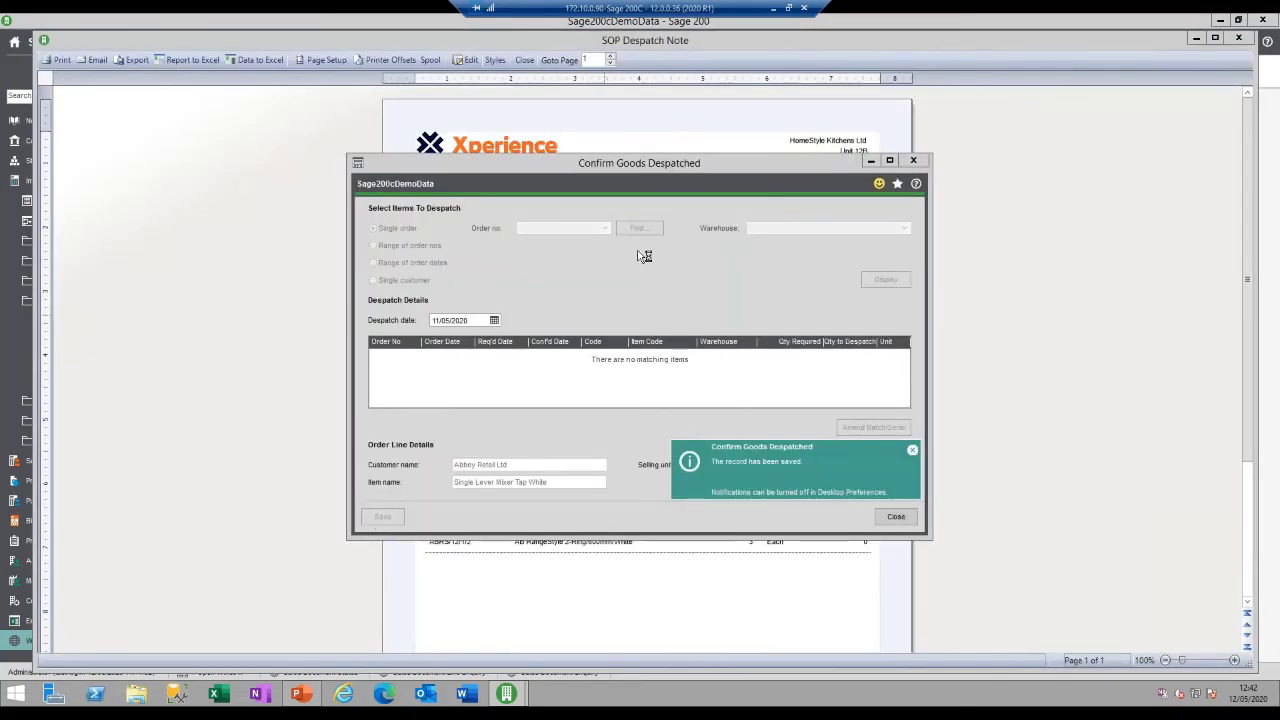
Close the Confirm Goods Despatched form and the despatch note preview, and refresh the Sales Document Status List
left_click(914, 161)
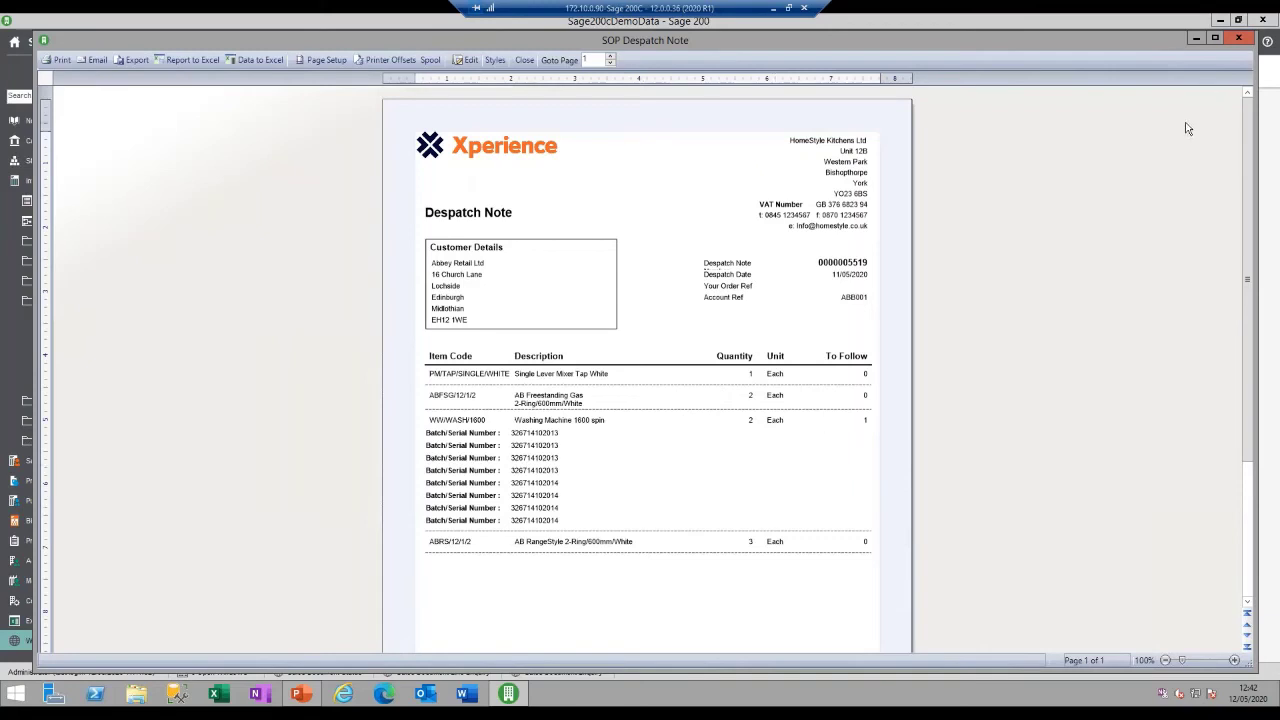
left_click(1239, 38)
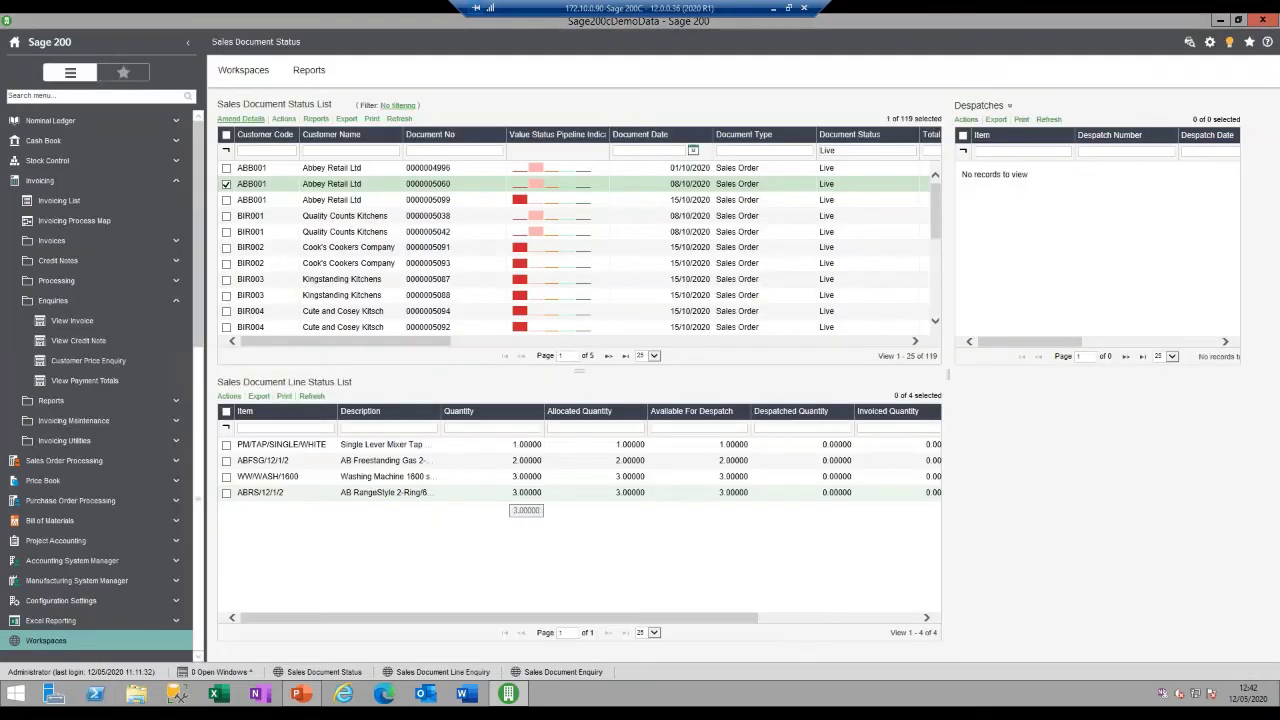
left_click(399, 119)
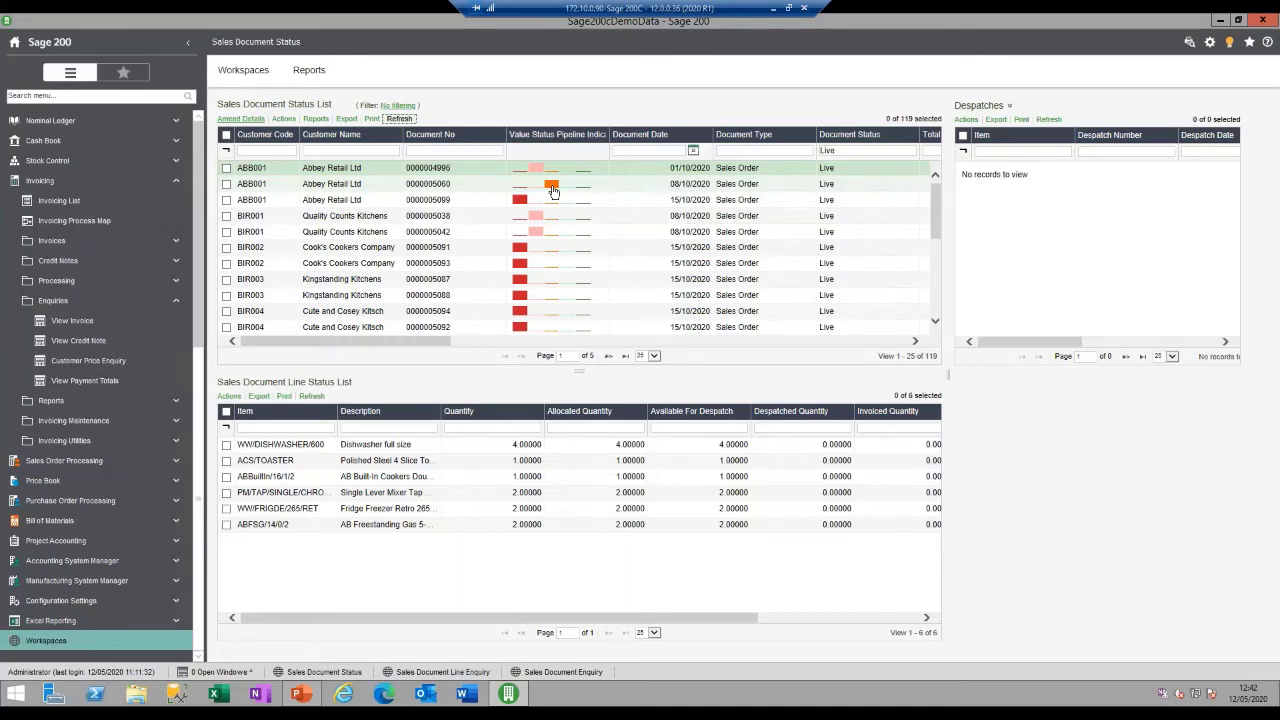
Print the invoice for the Abbey Retail Ltd order dated 08/10/2020 with invoice date 12/05/2020 and close the Print Invoices form
right_click(449, 190)
mouse_move(463, 203)
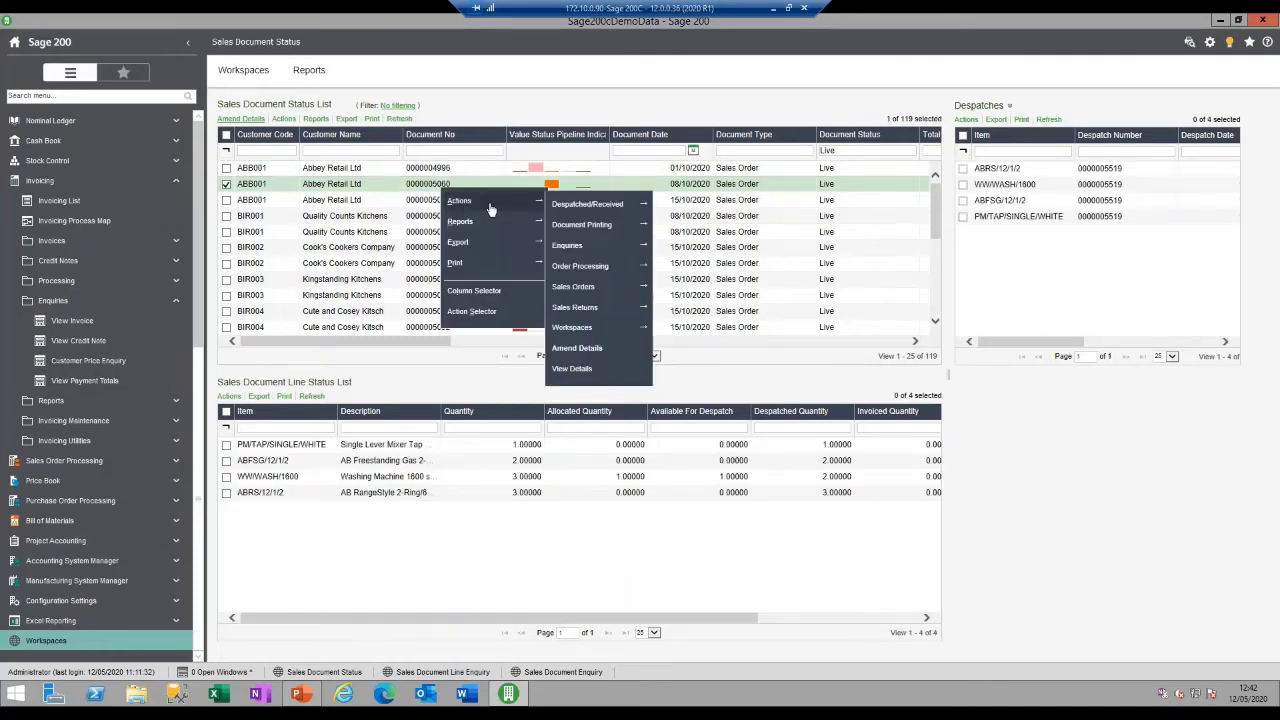
mouse_move(600, 228)
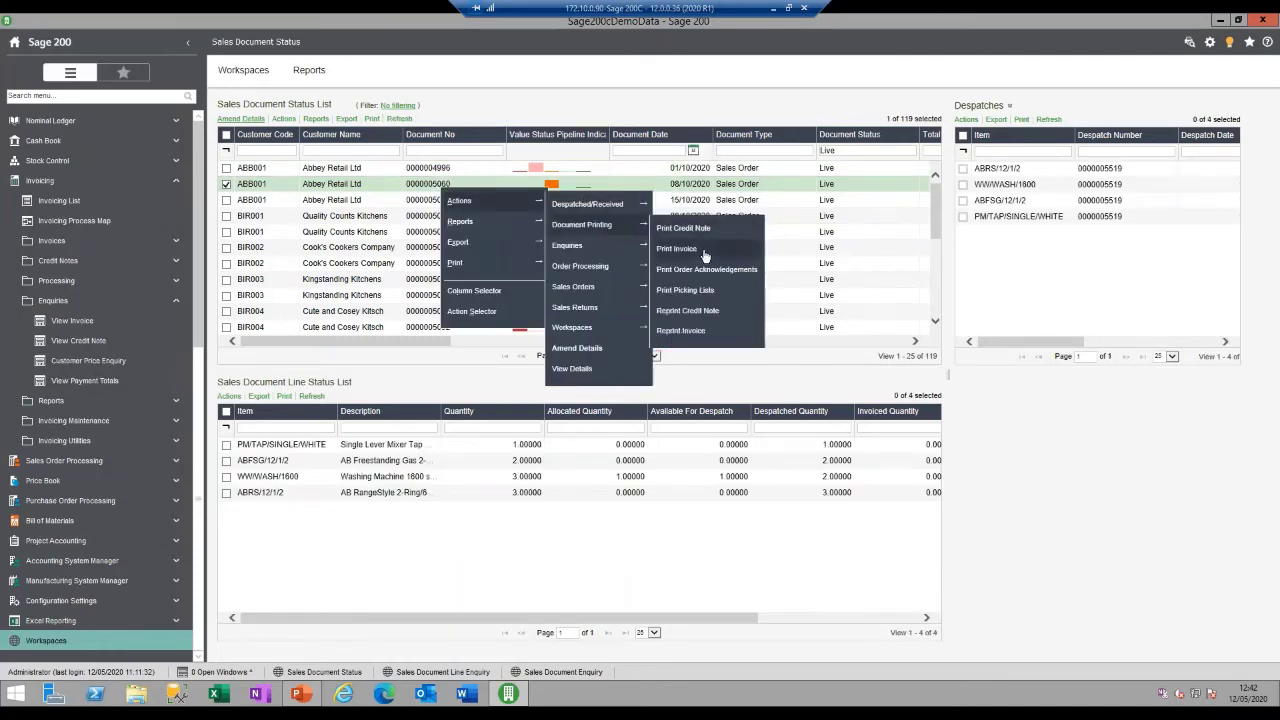
left_click(703, 250)
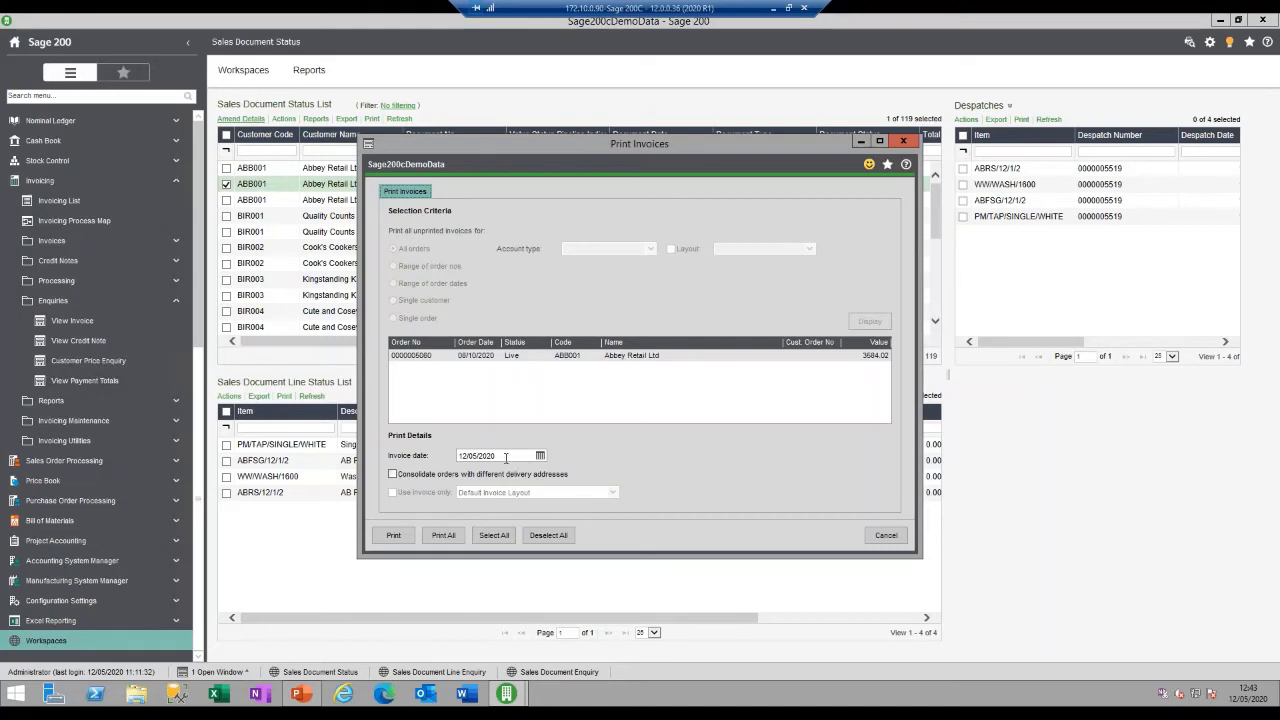
left_click(502, 455)
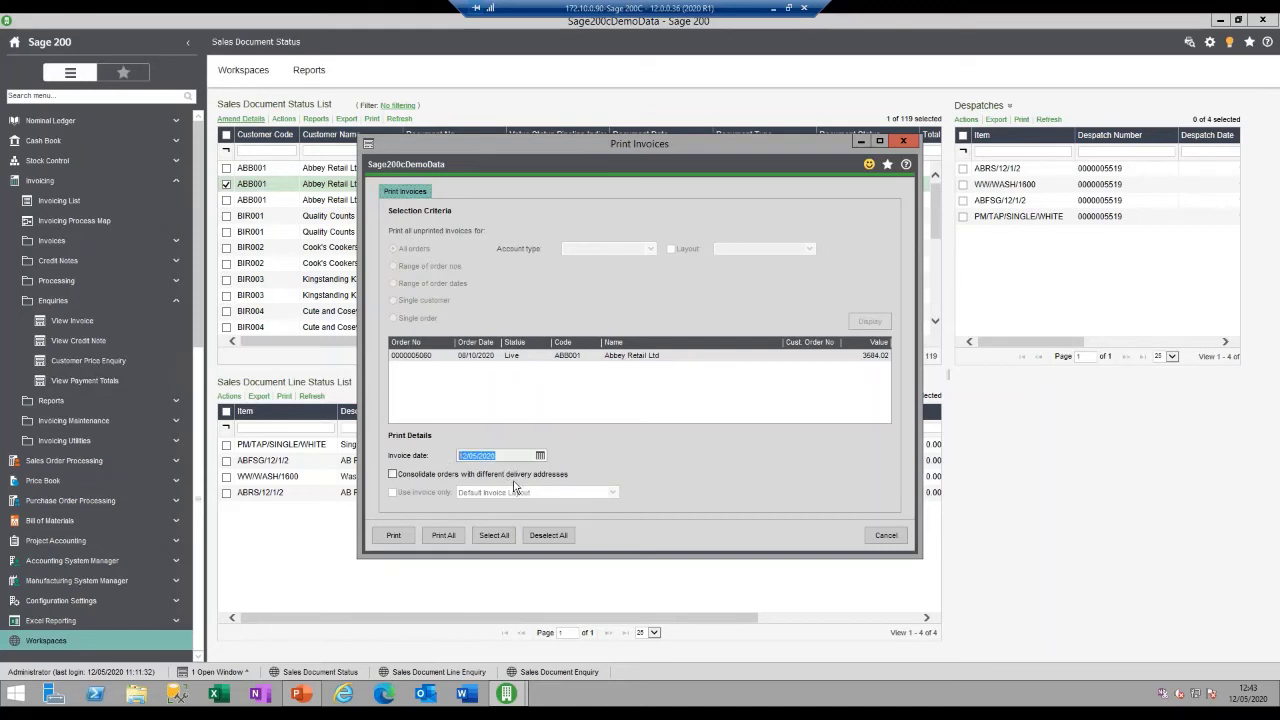
left_click(401, 536)
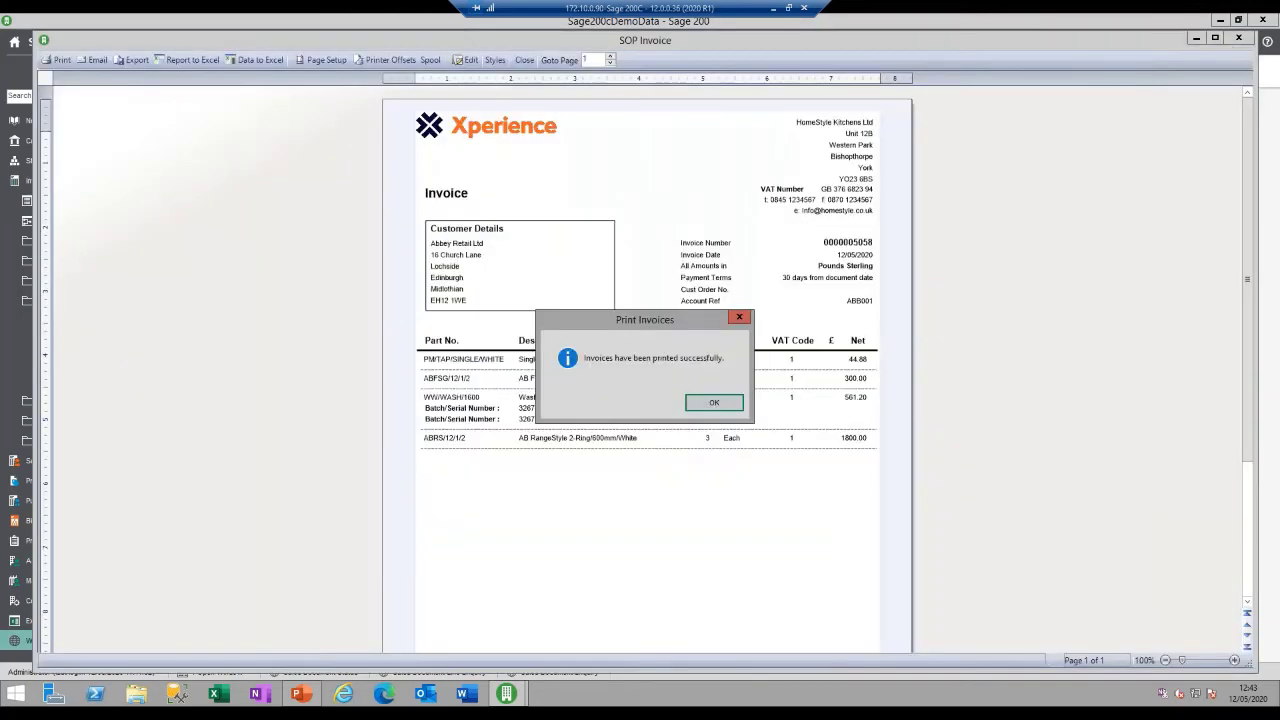
left_click(723, 403)
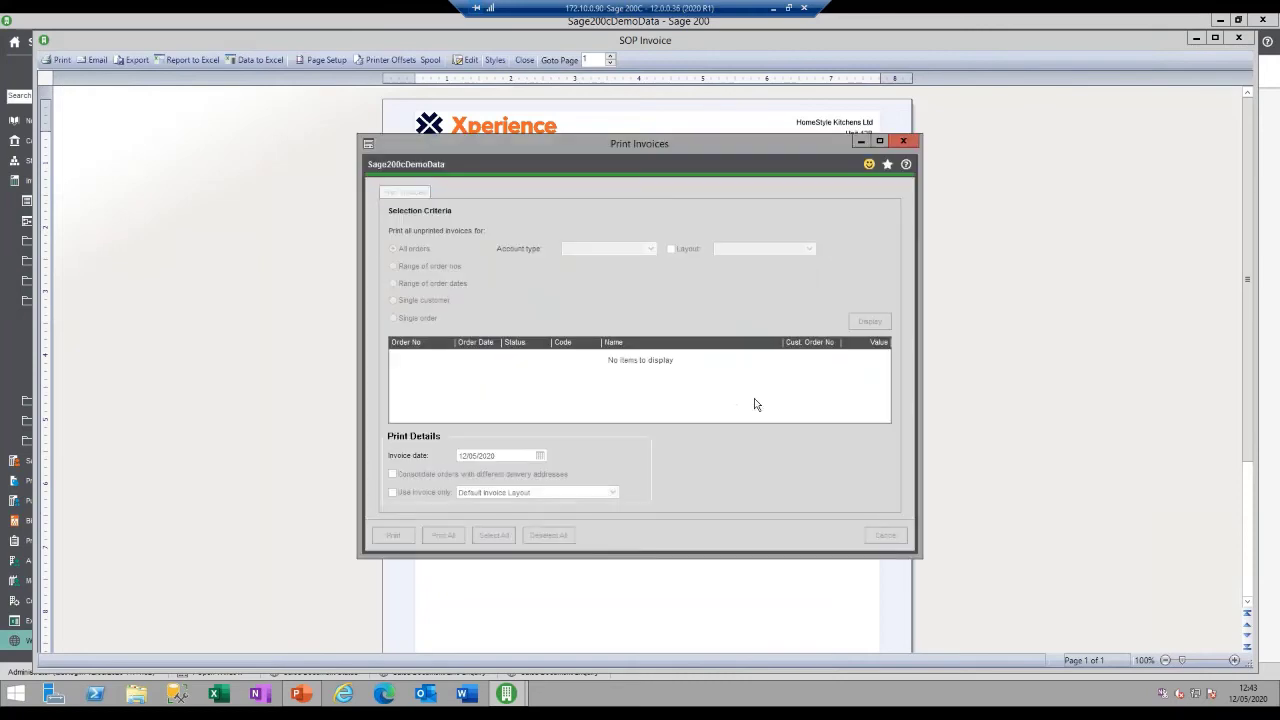
left_click(904, 141)
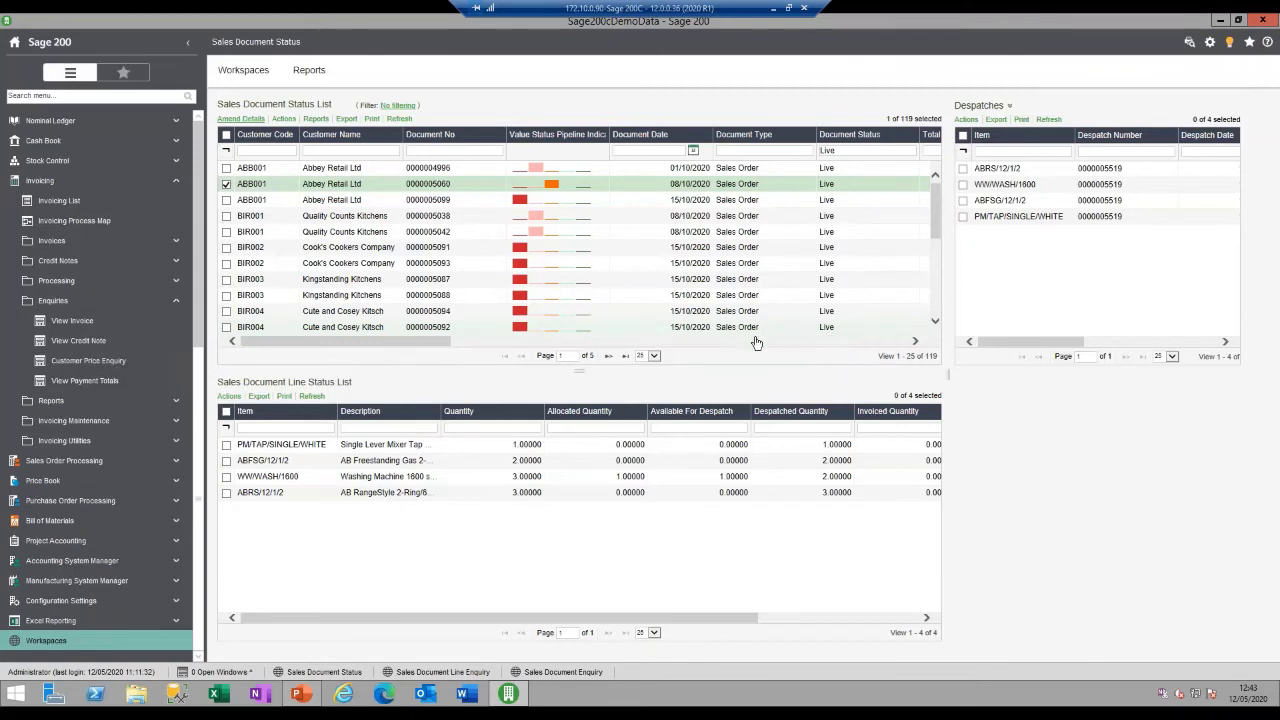
Open the Abbey Retail Ltd order dated 08/10/2020 for amendment, dismiss the customer alert, and save and confirm the order
mouse_move(538, 267)
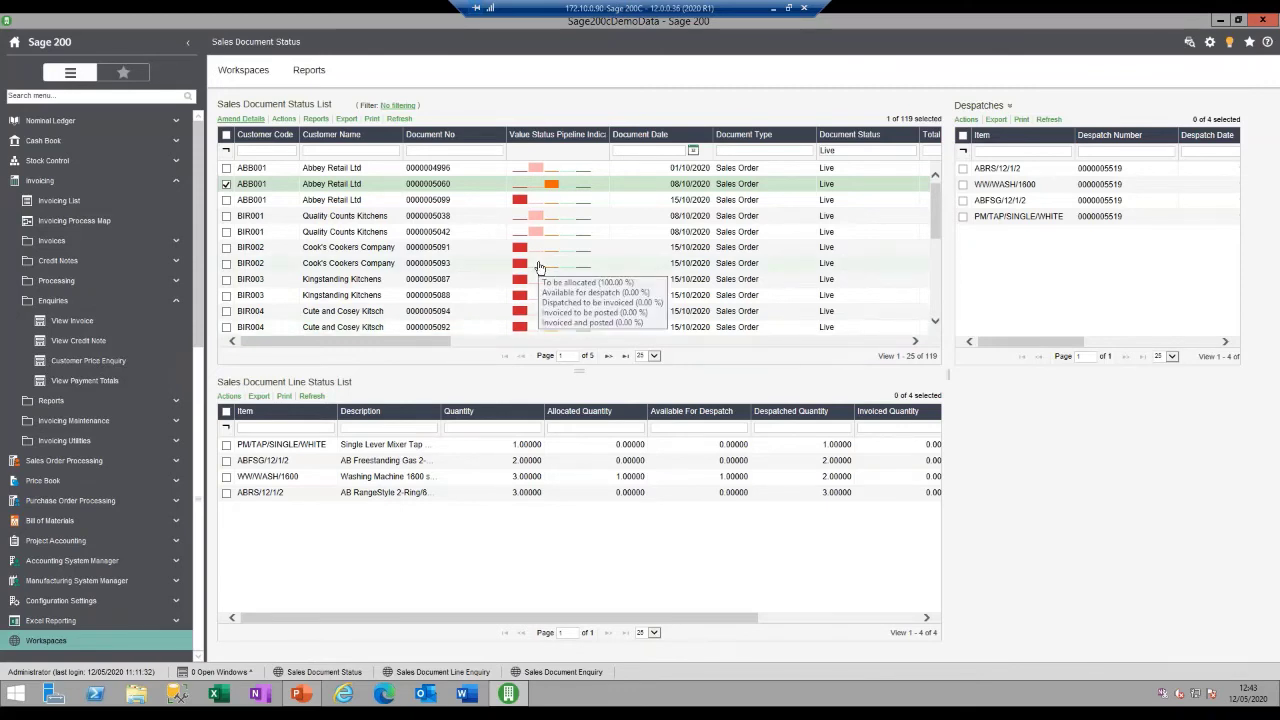
double_click(340, 186)
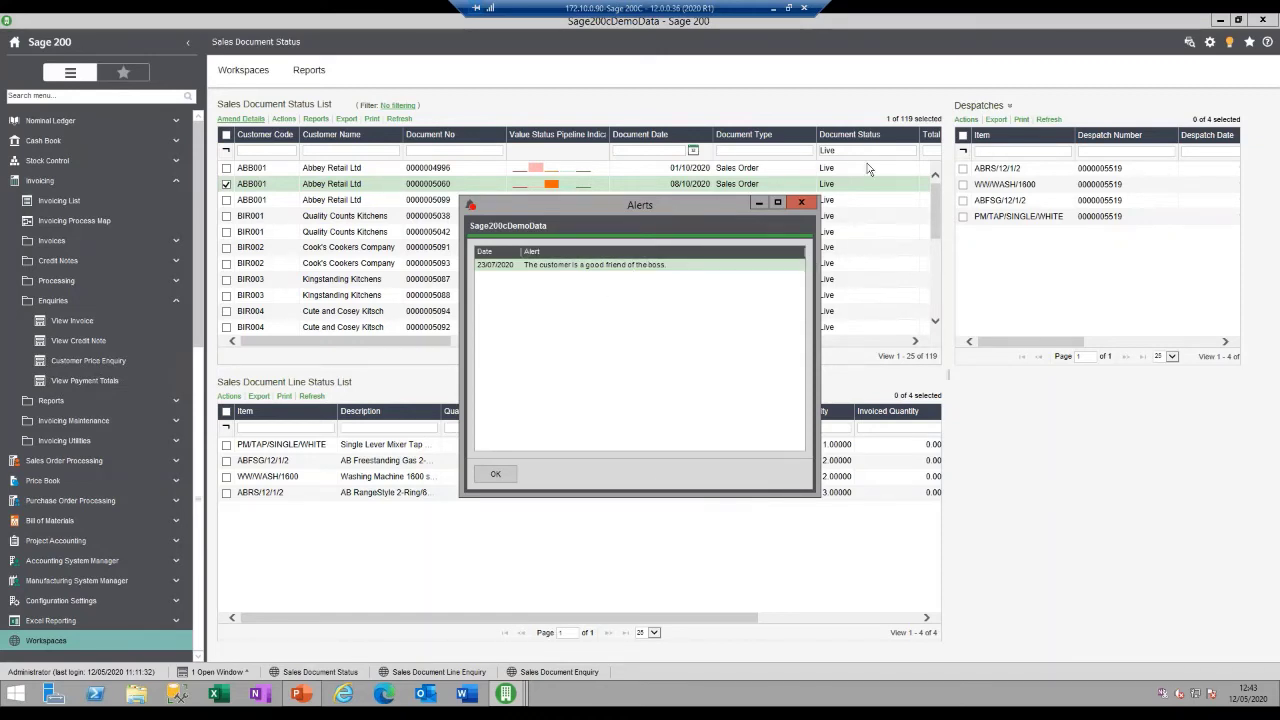
left_click(812, 206)
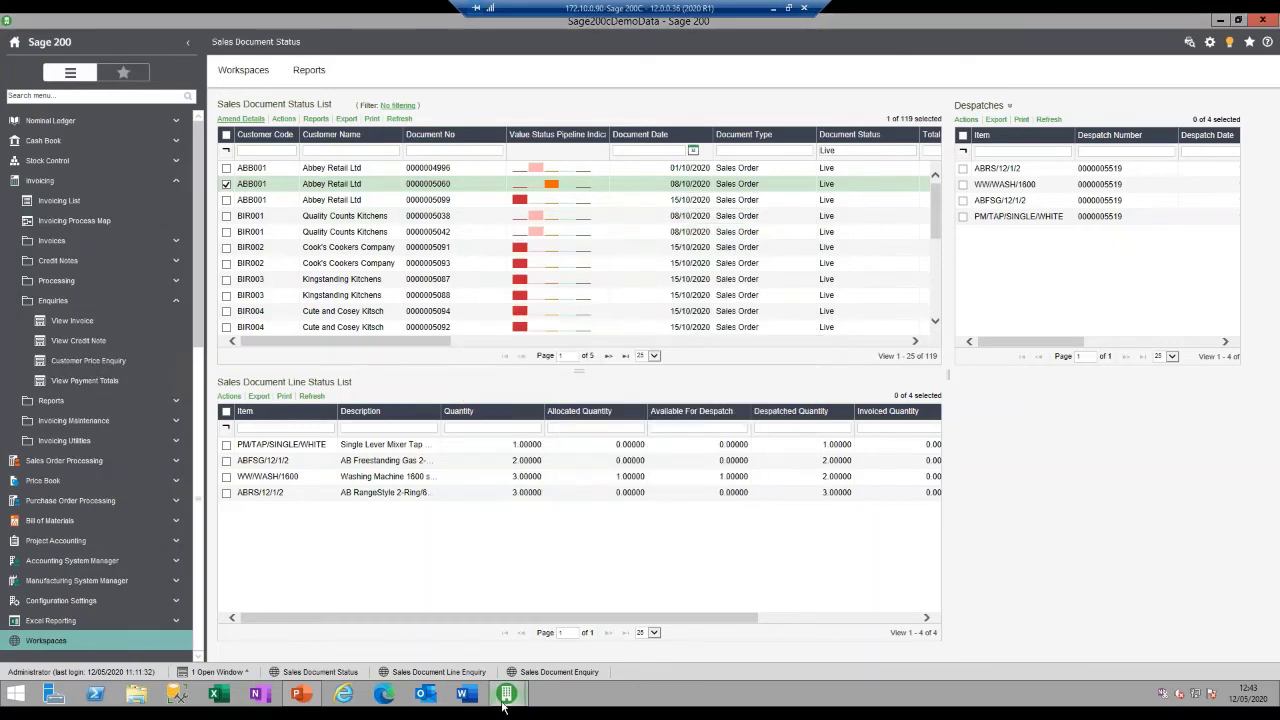
mouse_move(530, 692)
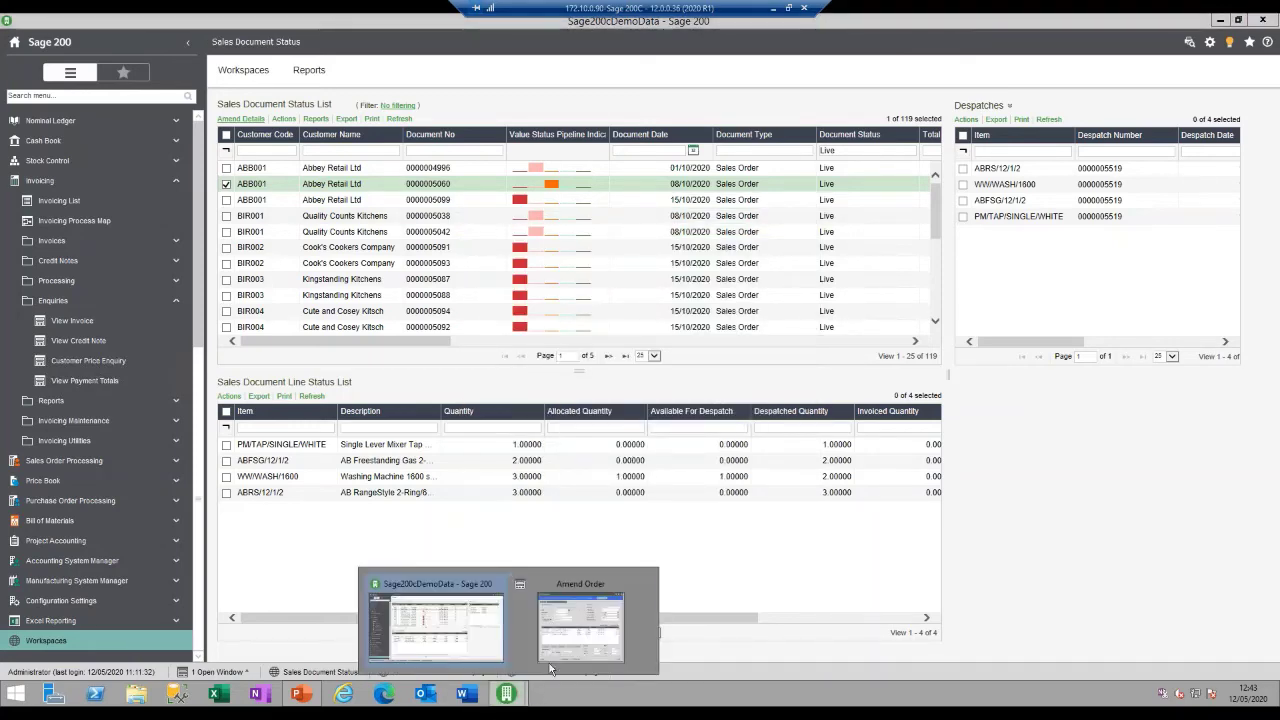
left_click(575, 628)
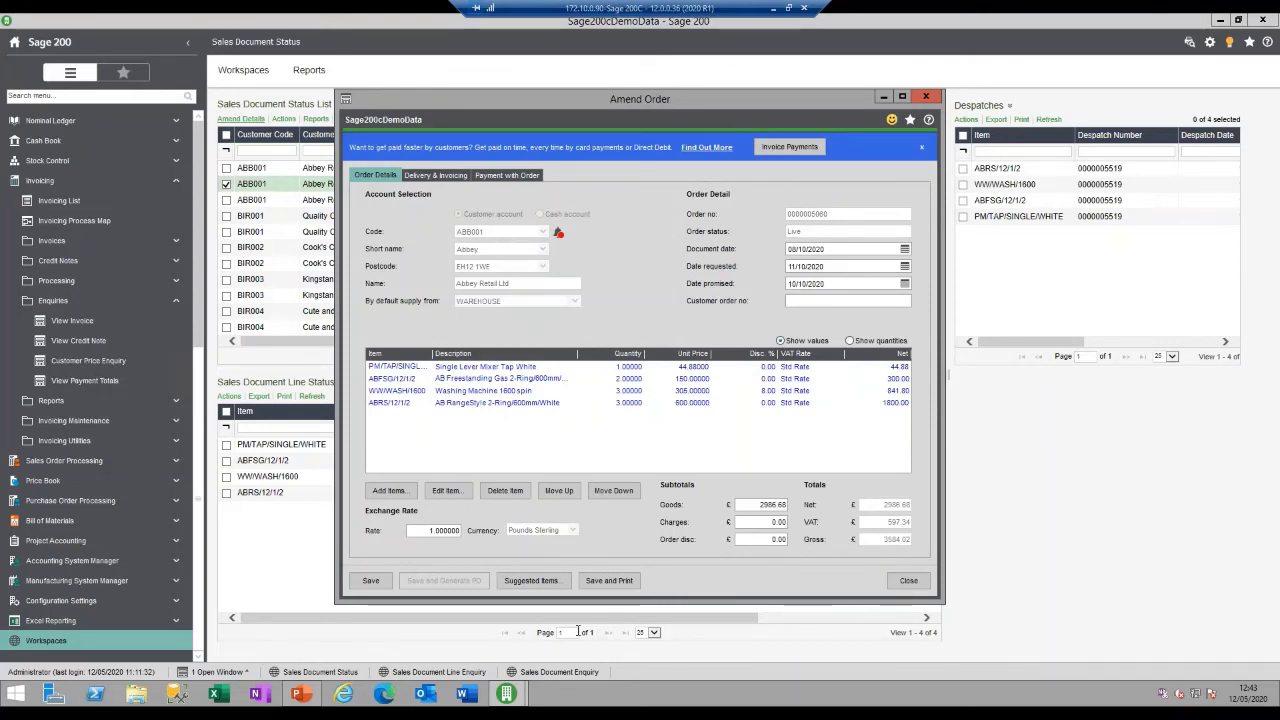
left_click(370, 580)
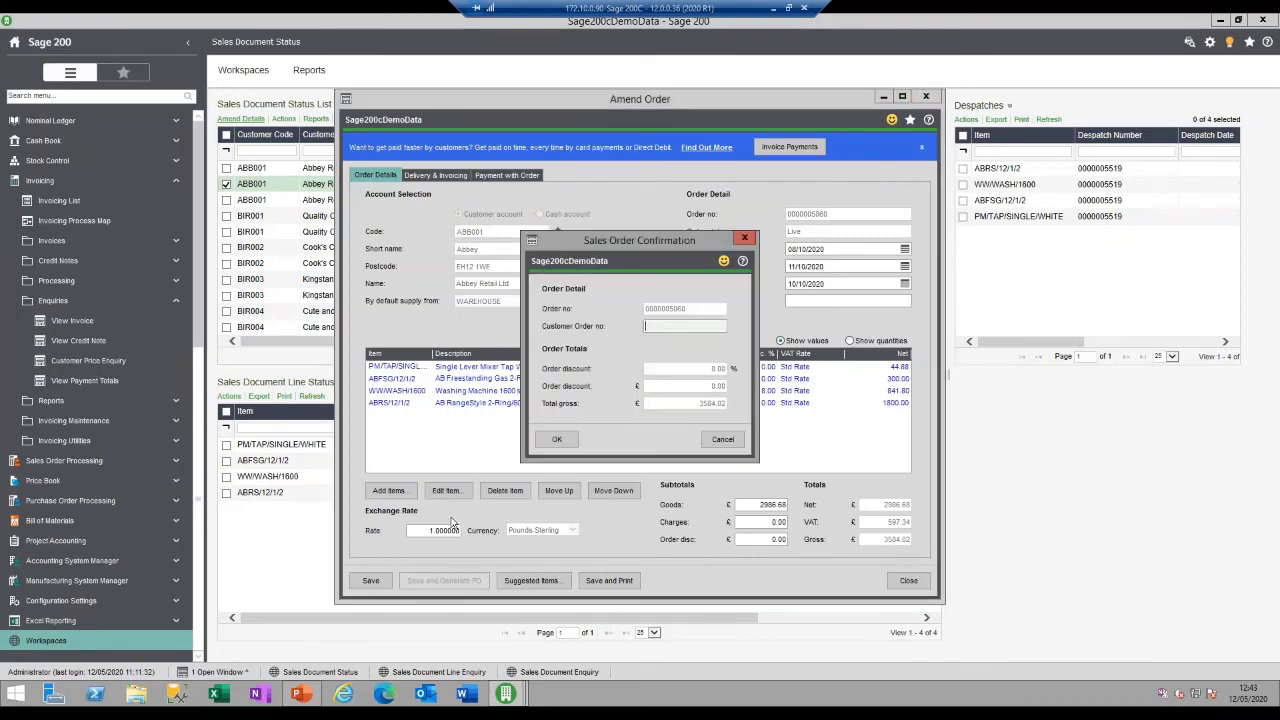
left_click(552, 439)
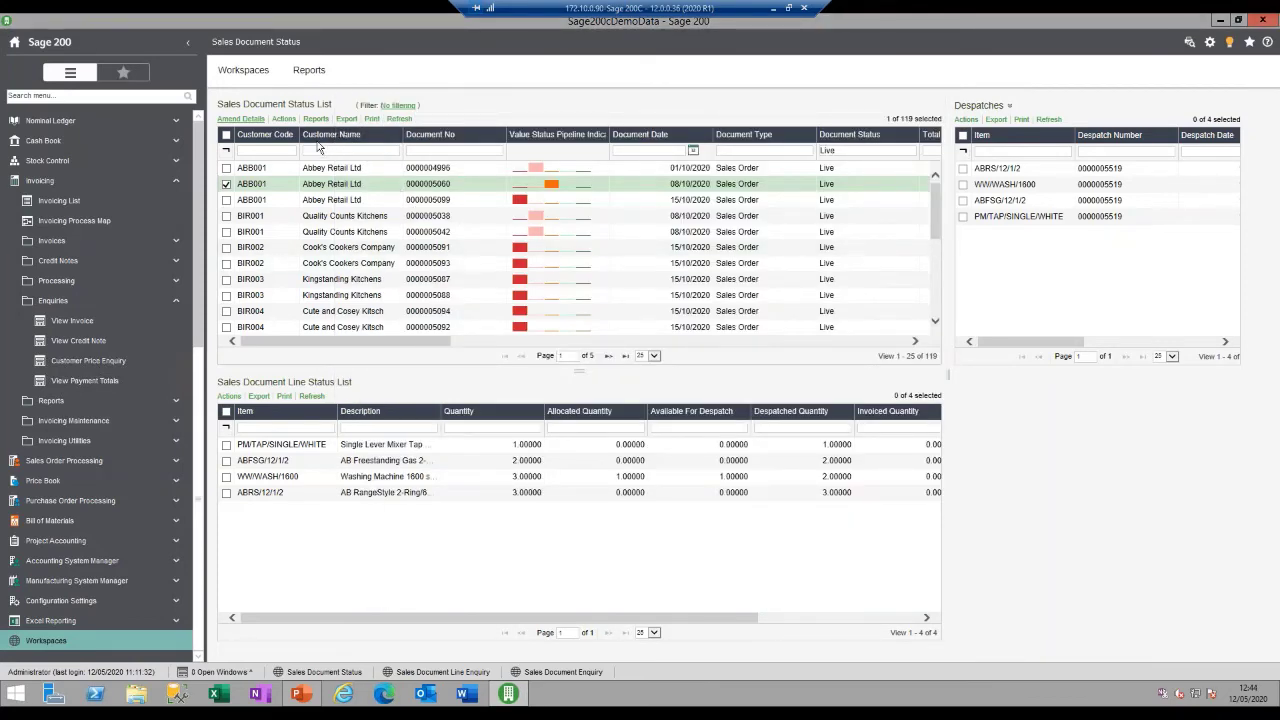
Open the action selector for the Sales Document Status list and keep Amend Details as the default action
right_click(331, 136)
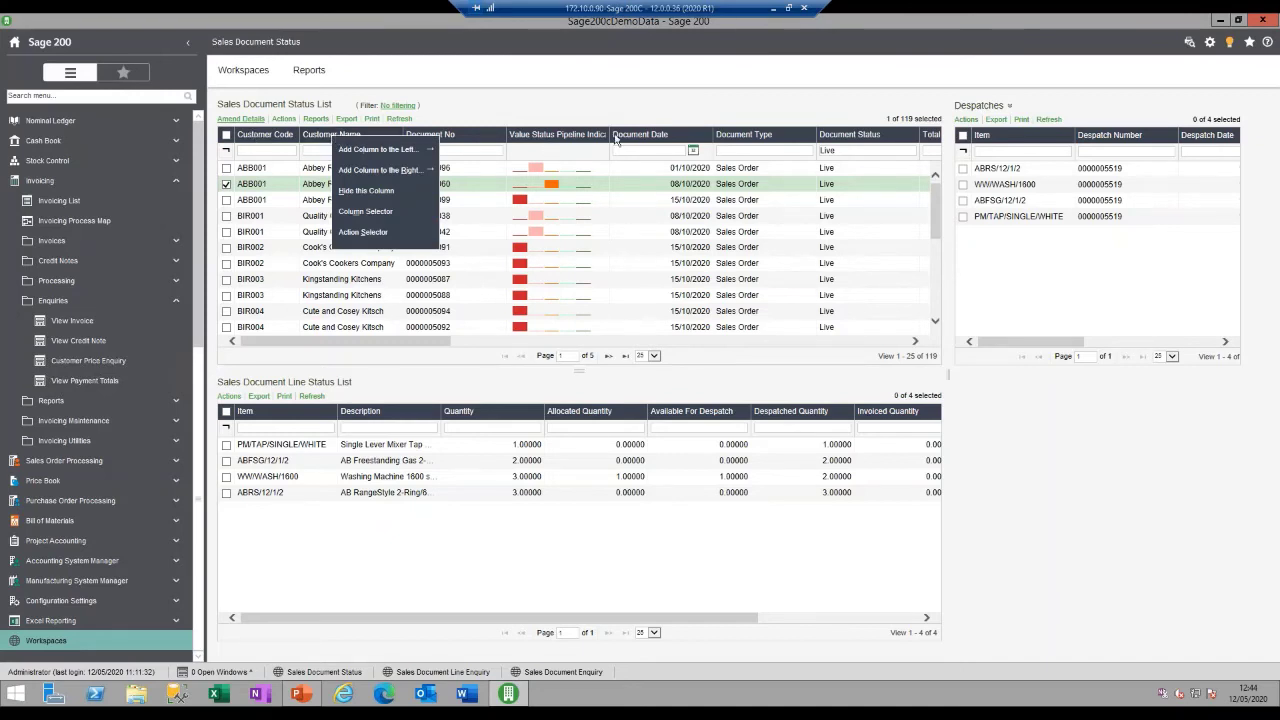
left_click(364, 232)
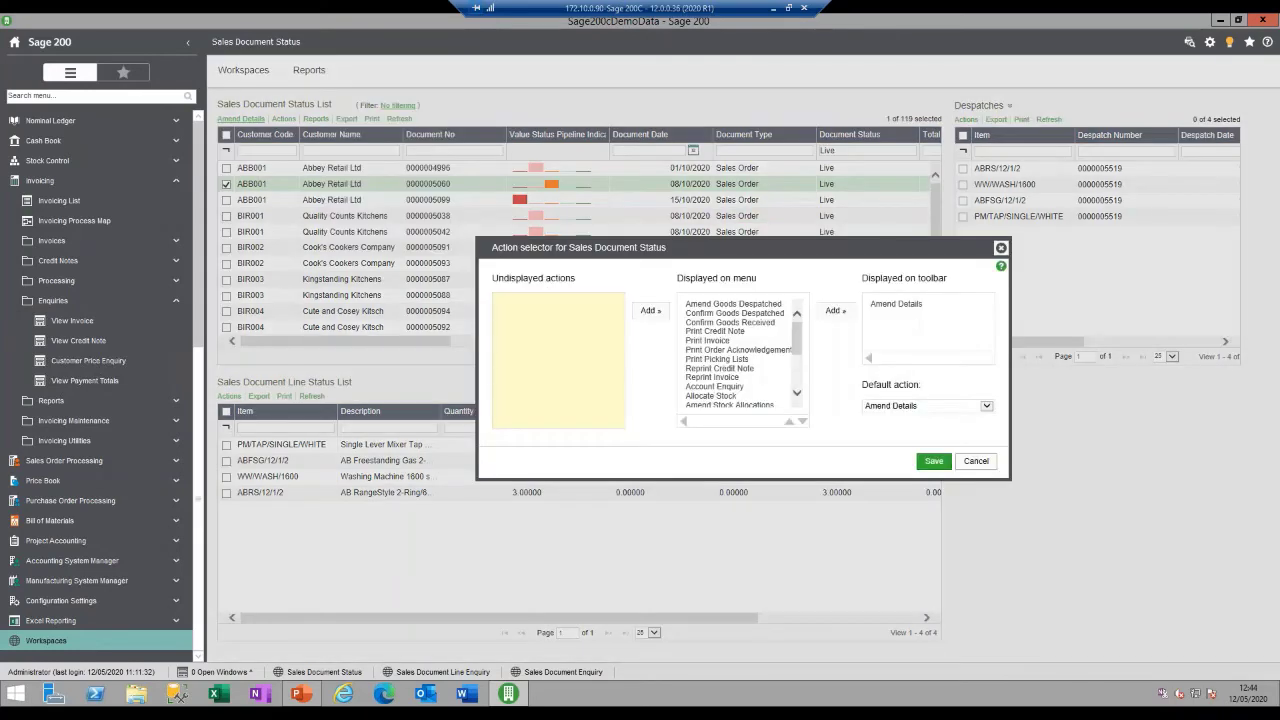
left_click(934, 409)
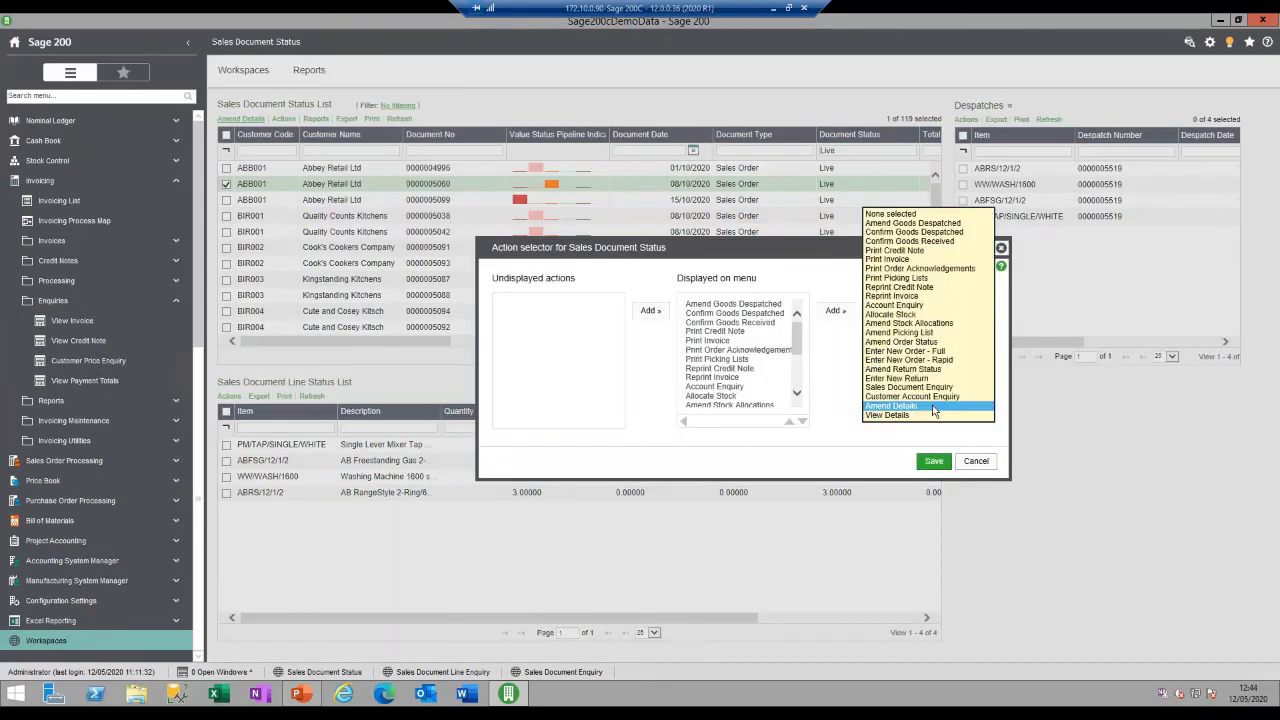
left_click(934, 407)
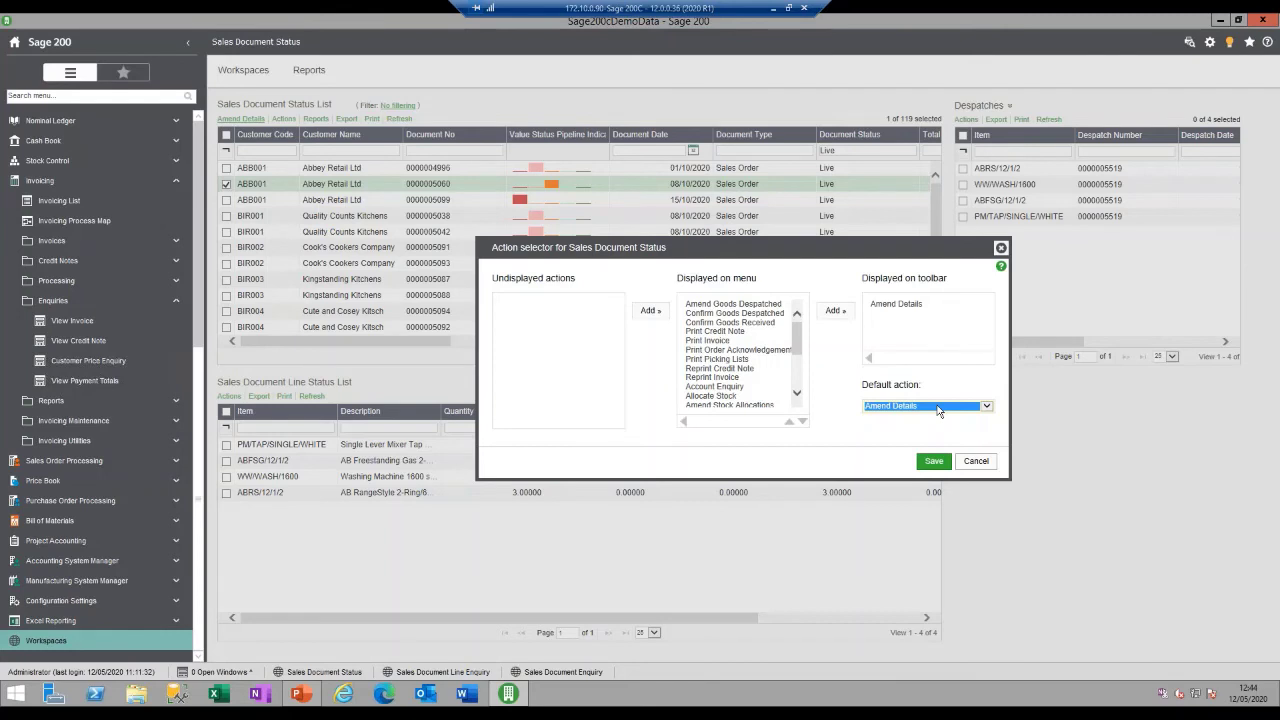
left_click(930, 408)
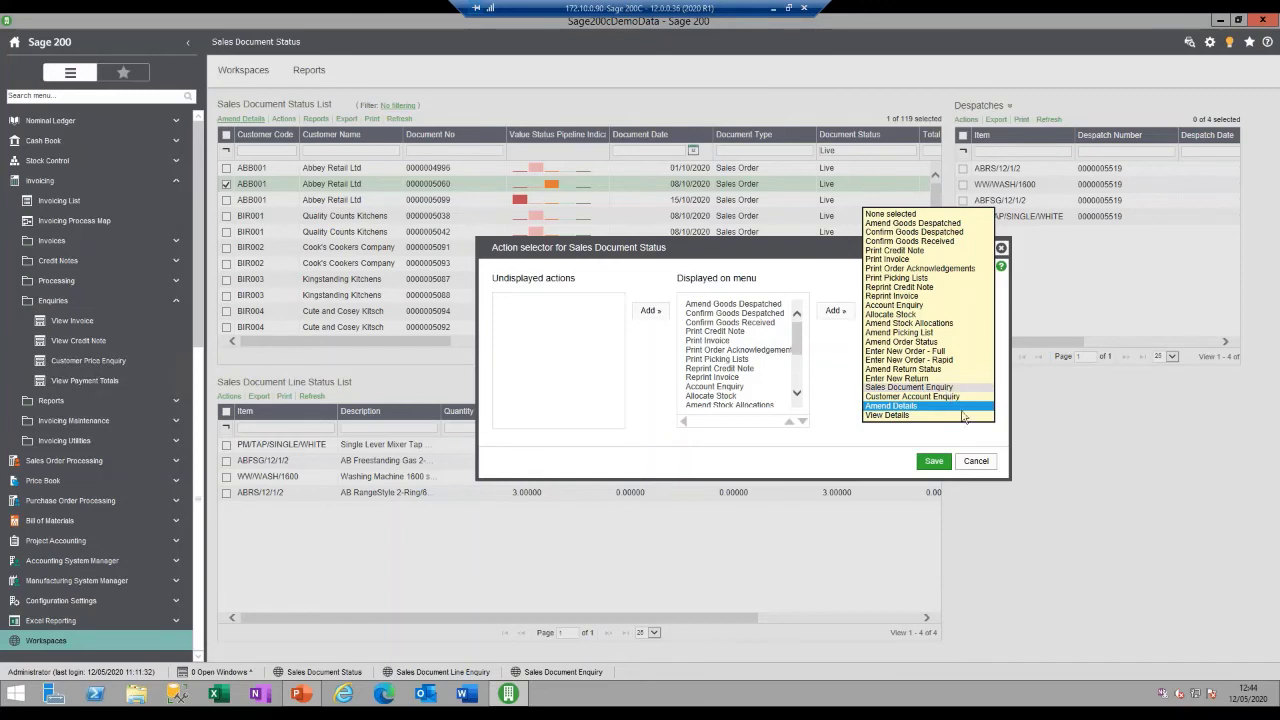
left_click(877, 463)
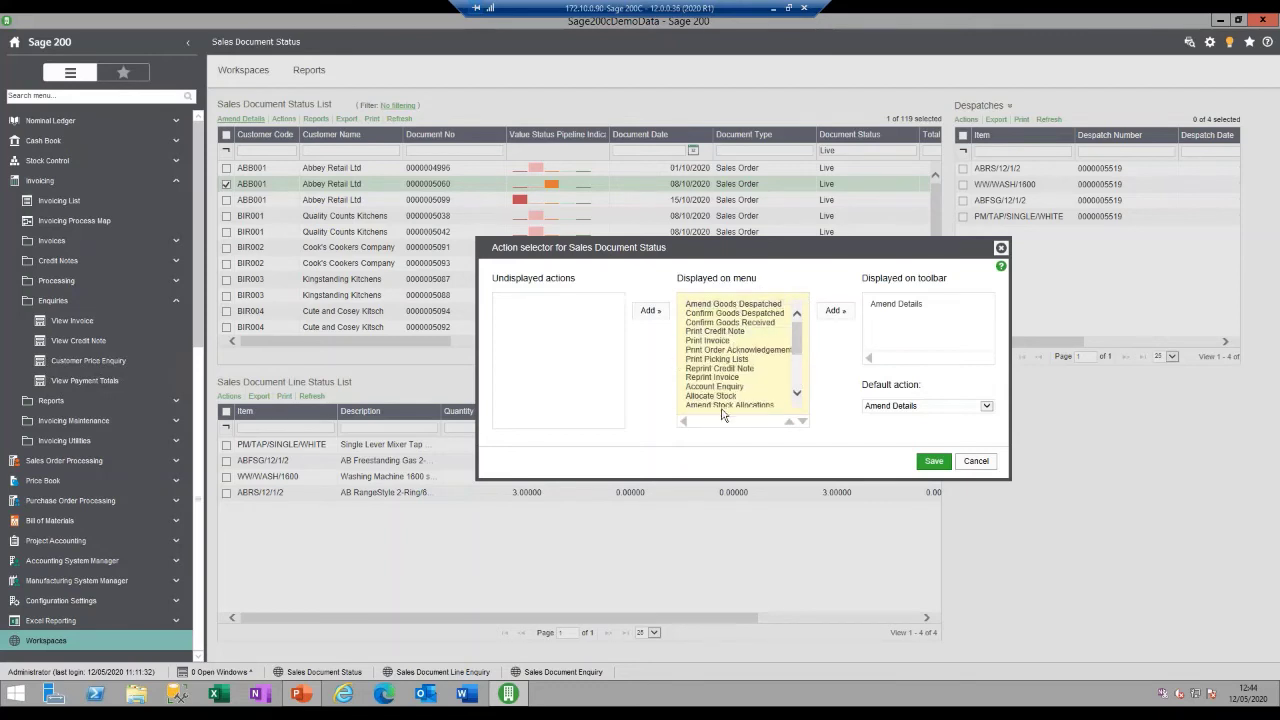
Try to move Enter New Return from the menu actions to the undisplayed actions
left_click(738, 305)
left_click_drag(798, 336, 799, 397)
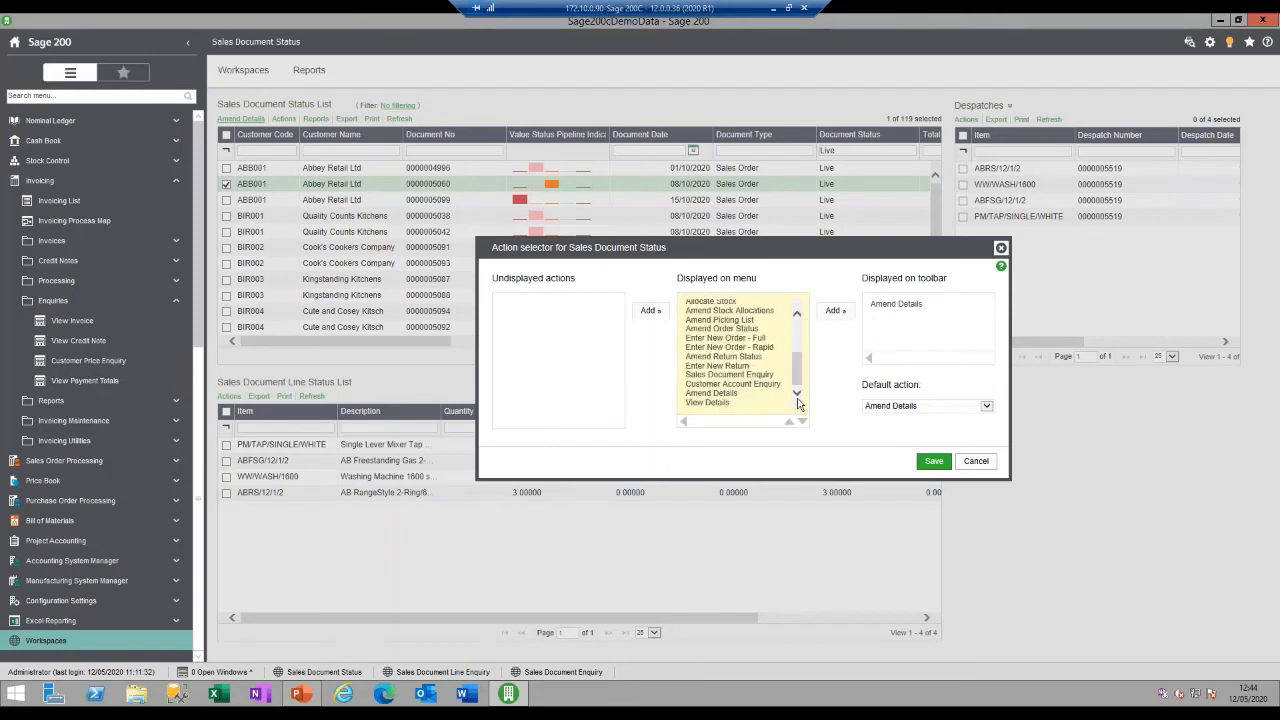
left_click(729, 367)
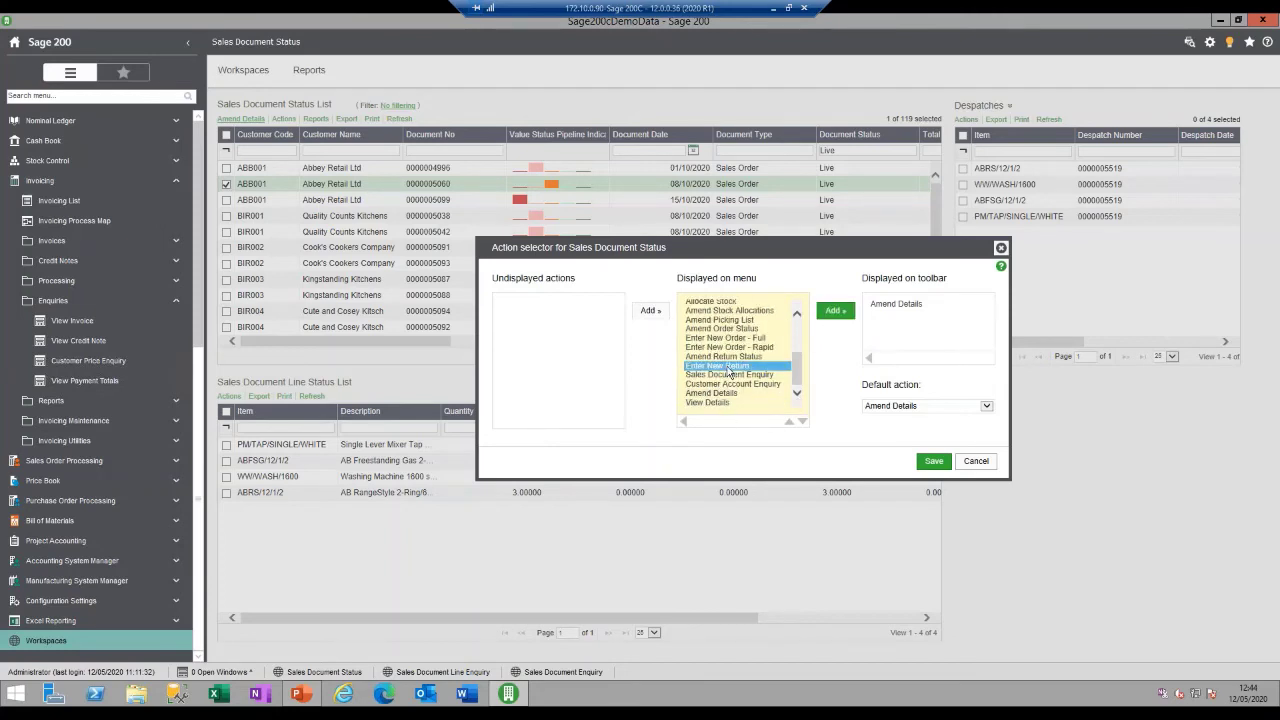
left_click_drag(728, 367, 568, 350)
left_click(763, 366)
left_click(764, 367)
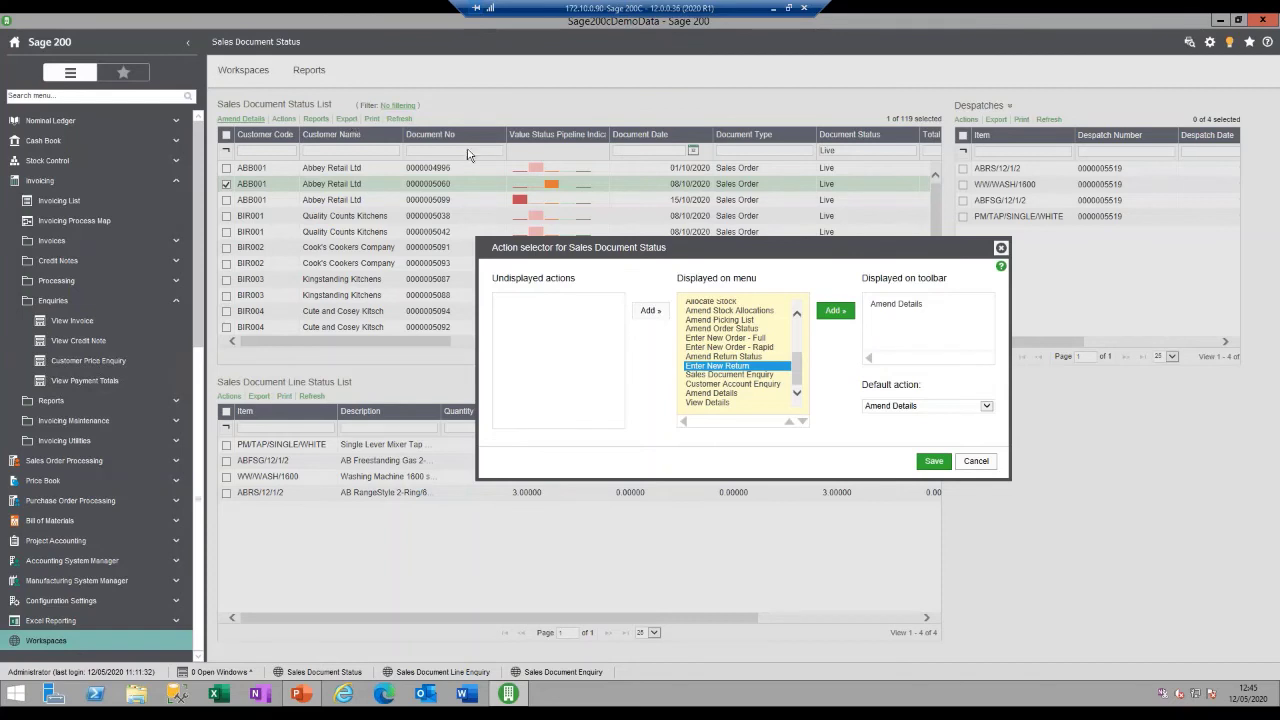
Add Allocate Stock and Amend Order Status to the actions displayed on the toolbar and save the action selection
left_click(904, 304)
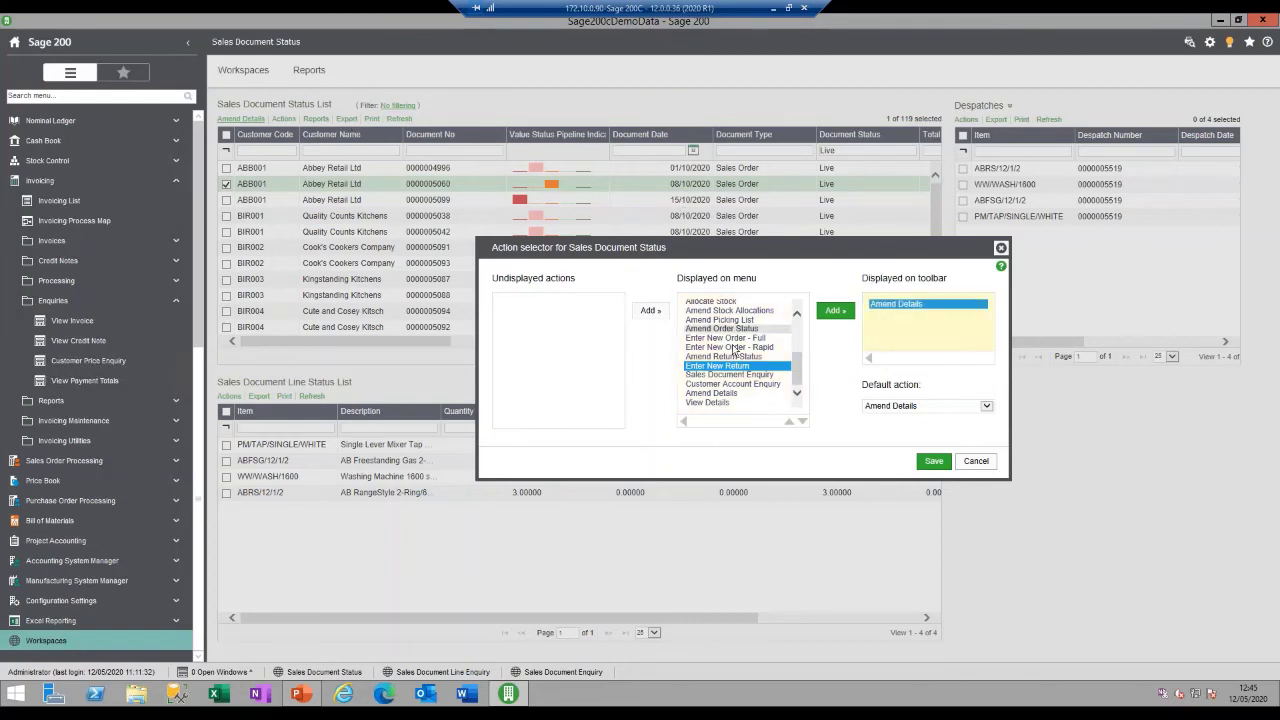
left_click(798, 337)
left_click_drag(798, 343, 797, 353)
left_click(722, 368)
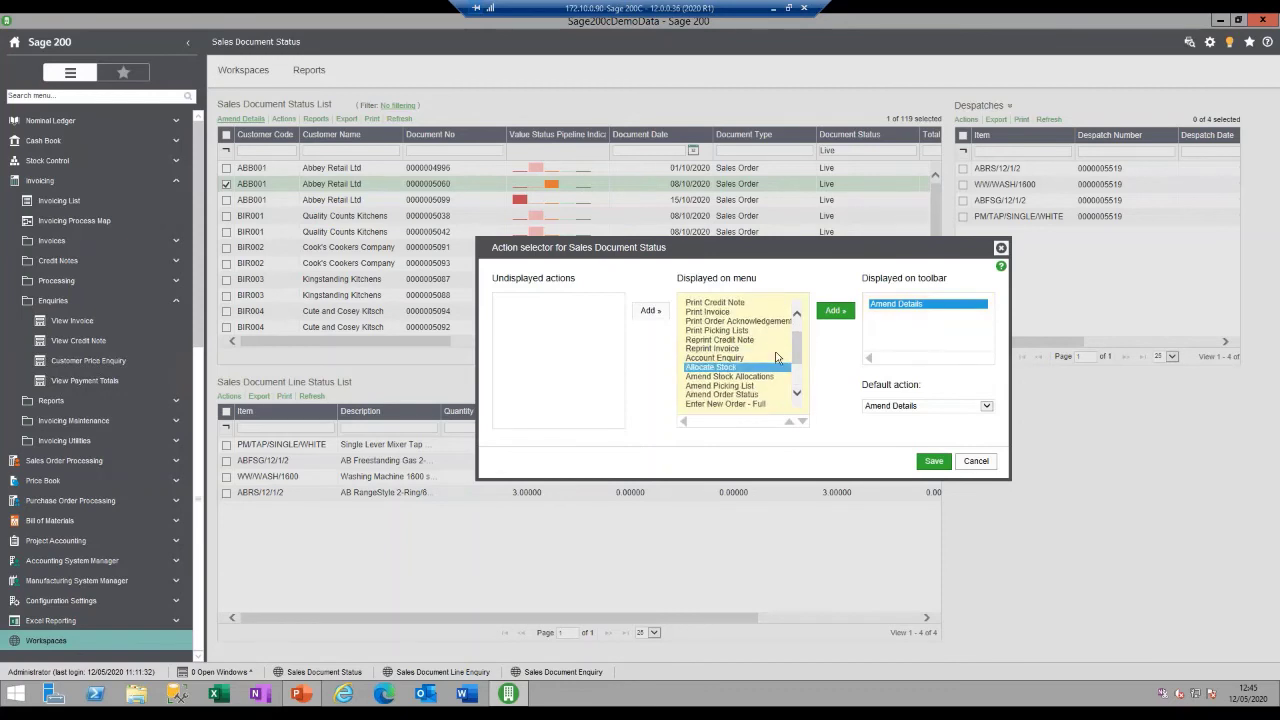
left_click(834, 311)
left_click(909, 313)
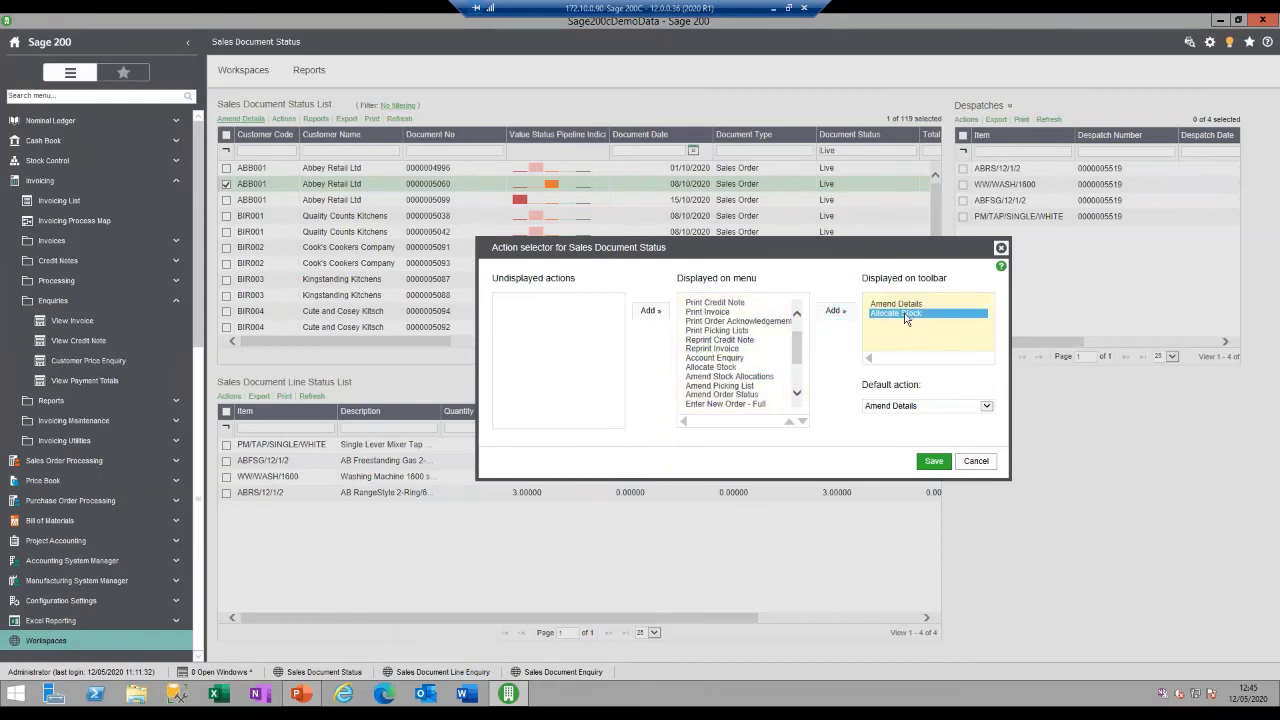
left_click(745, 395)
left_click(836, 314)
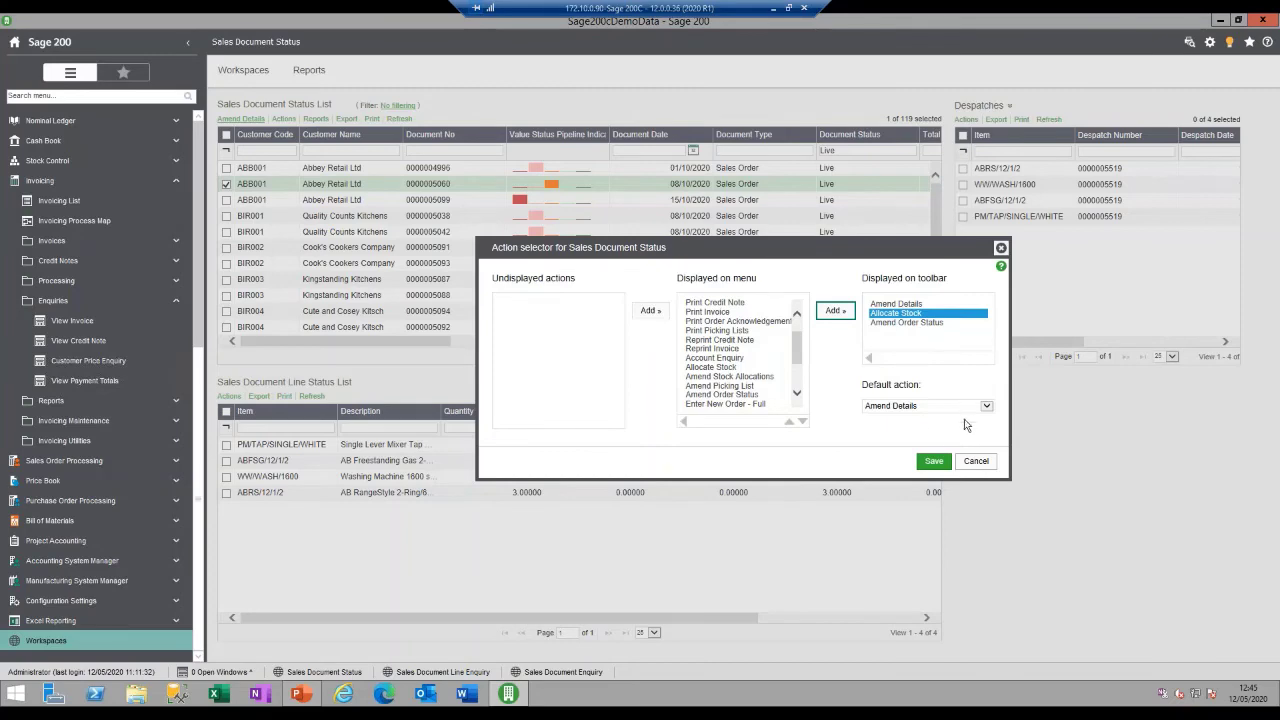
left_click(918, 465)
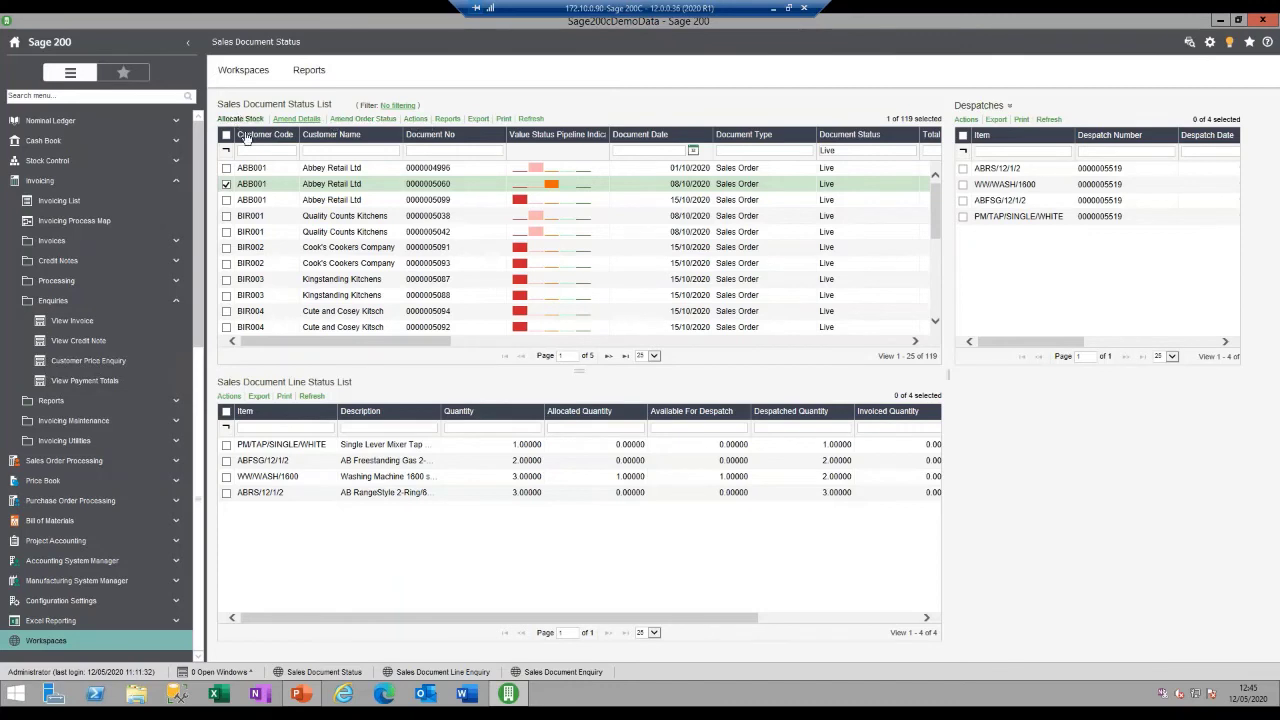
Run Amend Details on the ticked Abbey Retail Ltd order, dismiss the customer alert, and save and confirm the order
left_click(350, 203)
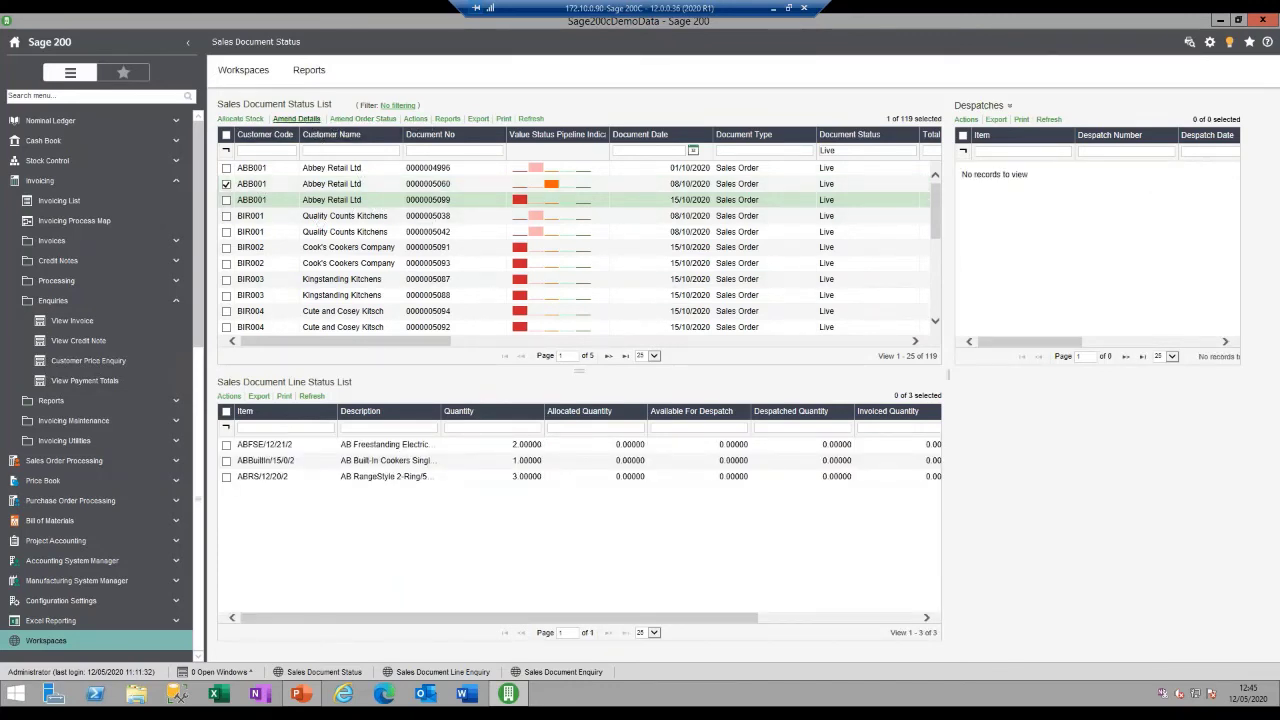
left_click(296, 118)
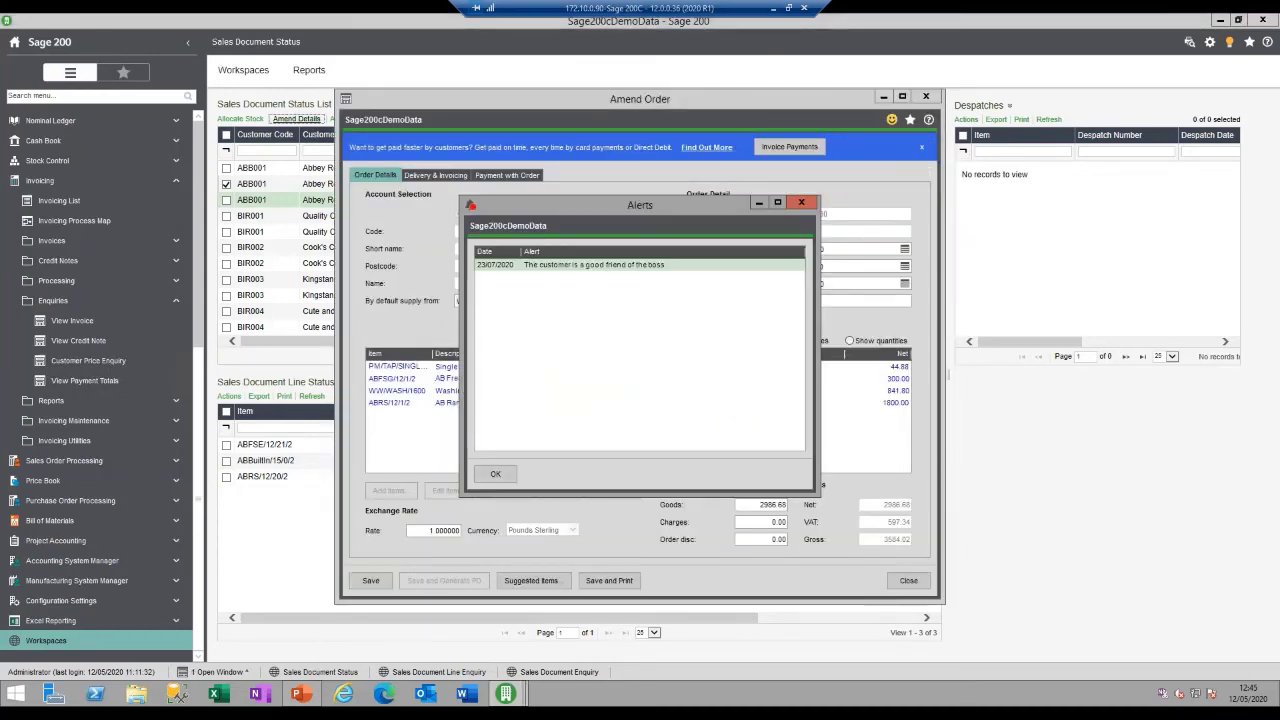
left_click(801, 202)
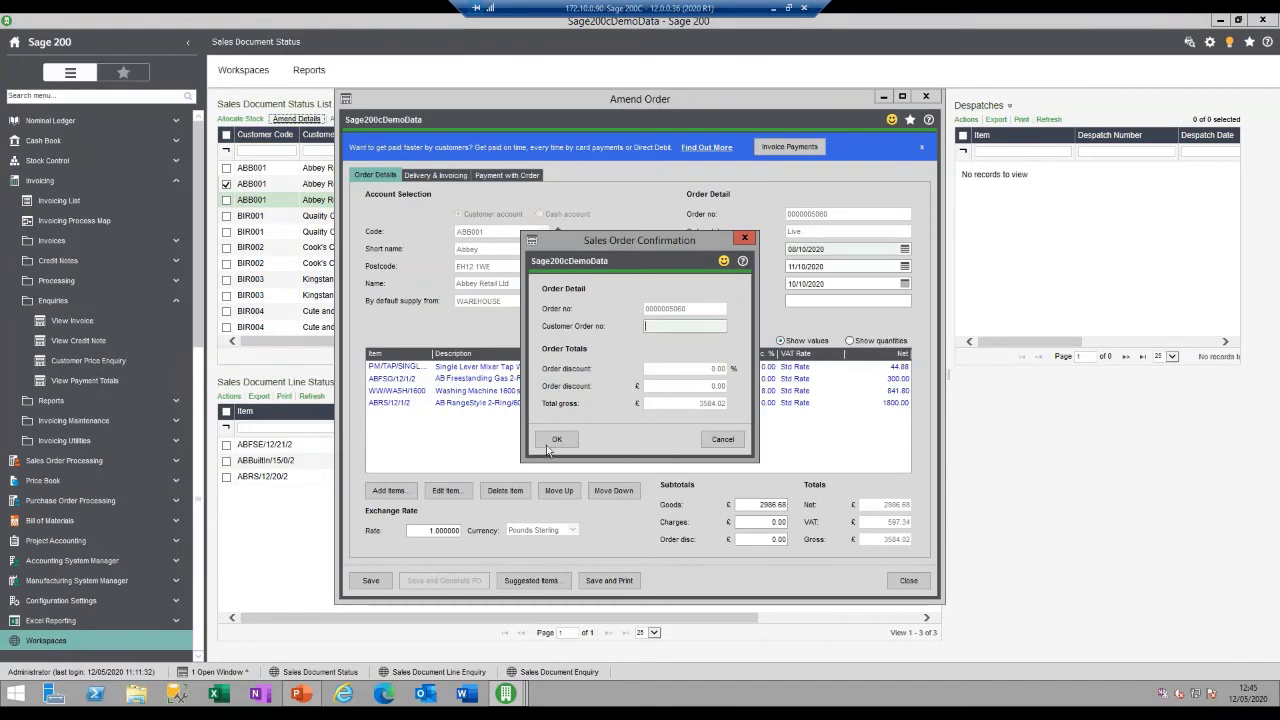
left_click(548, 446)
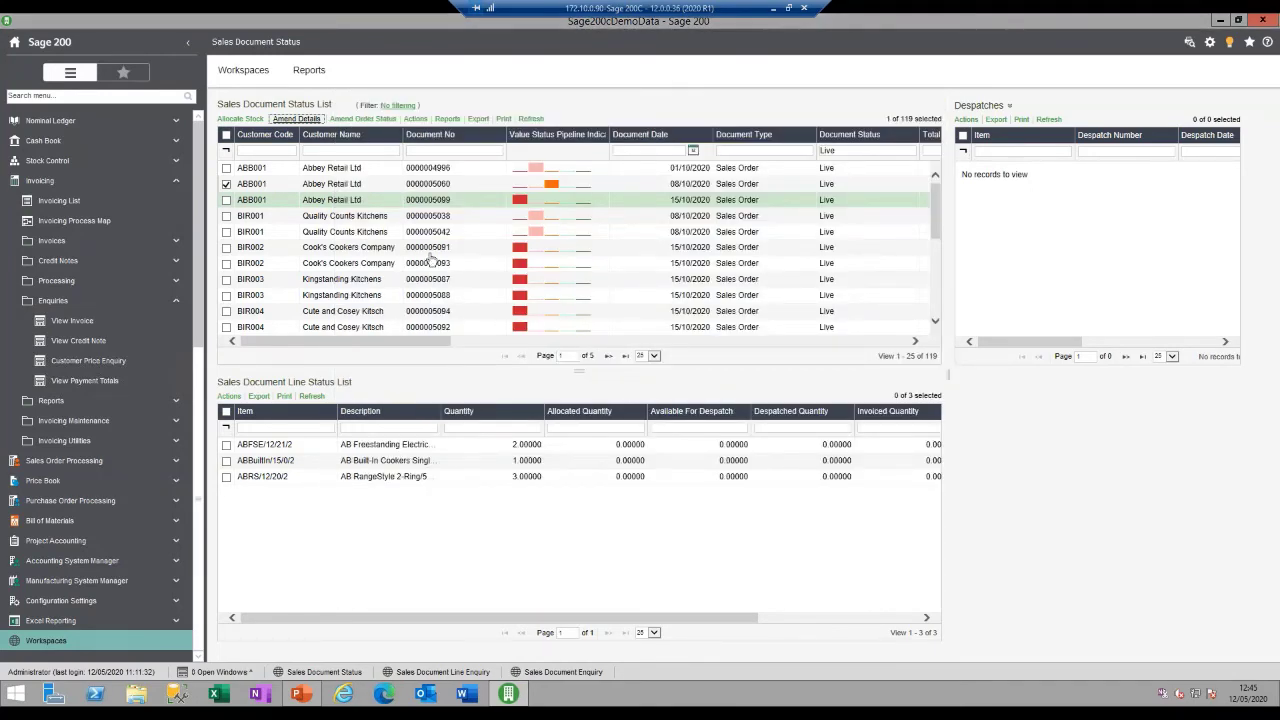
Examine the despatch, document printing, enquiry, sales order and order processing actions available for the third Abbey Retail Ltd order
left_click(400, 202)
right_click(400, 202)
mouse_move(430, 212)
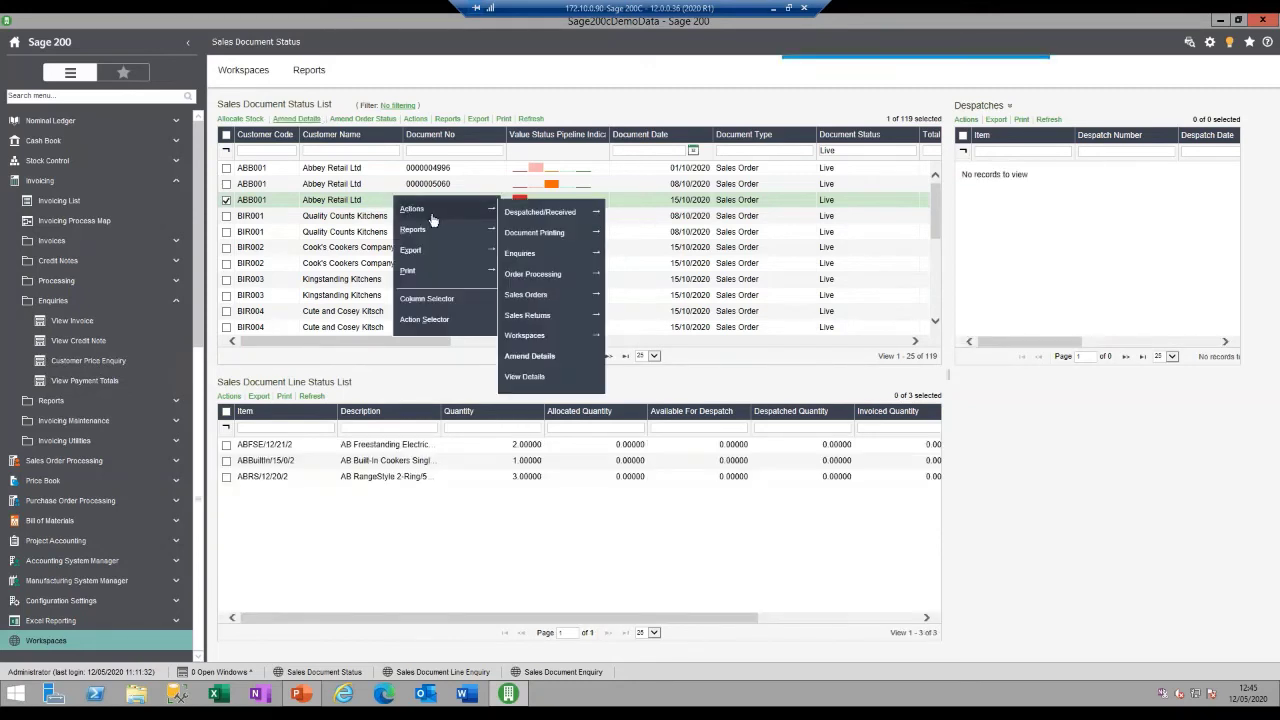
mouse_move(550, 233)
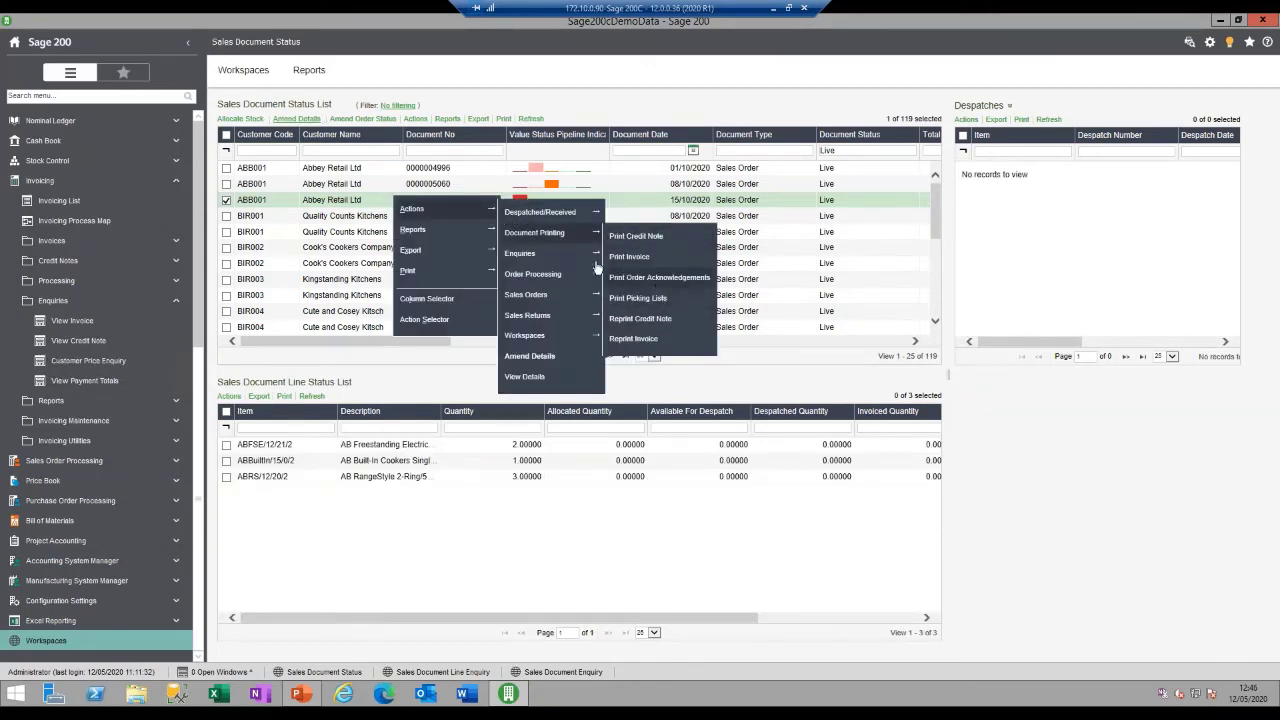
mouse_move(545, 211)
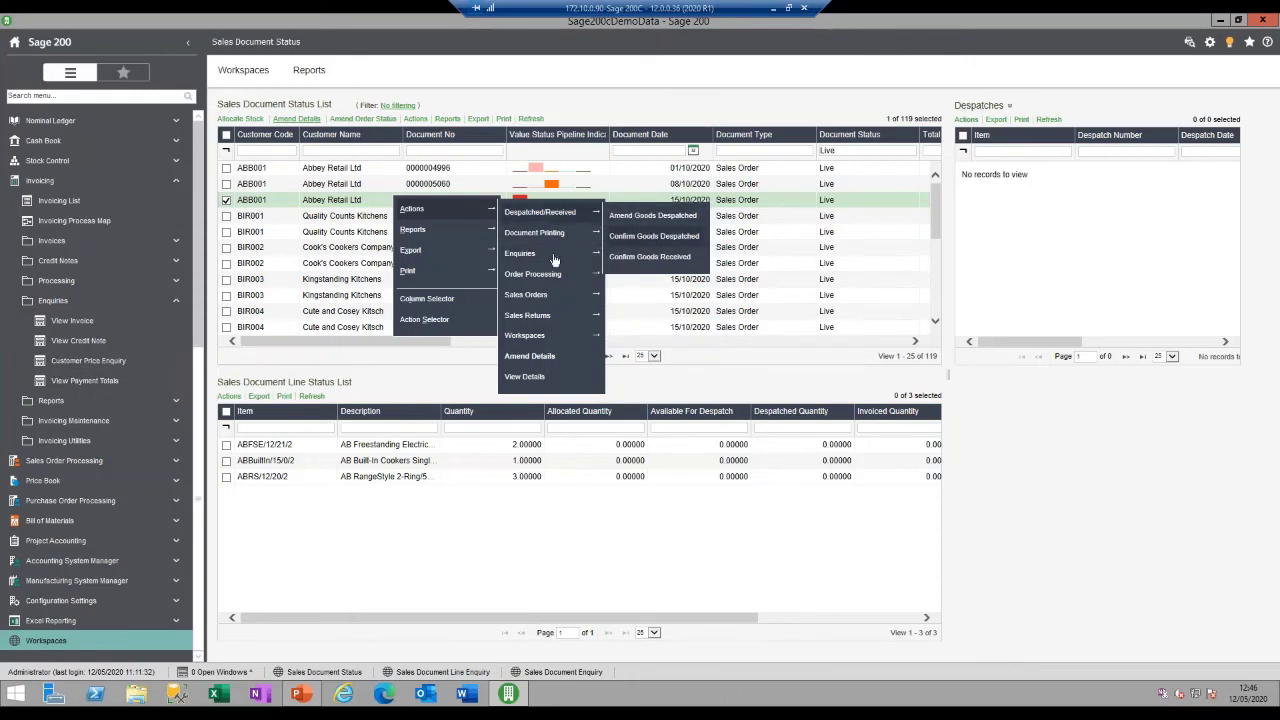
mouse_move(556, 296)
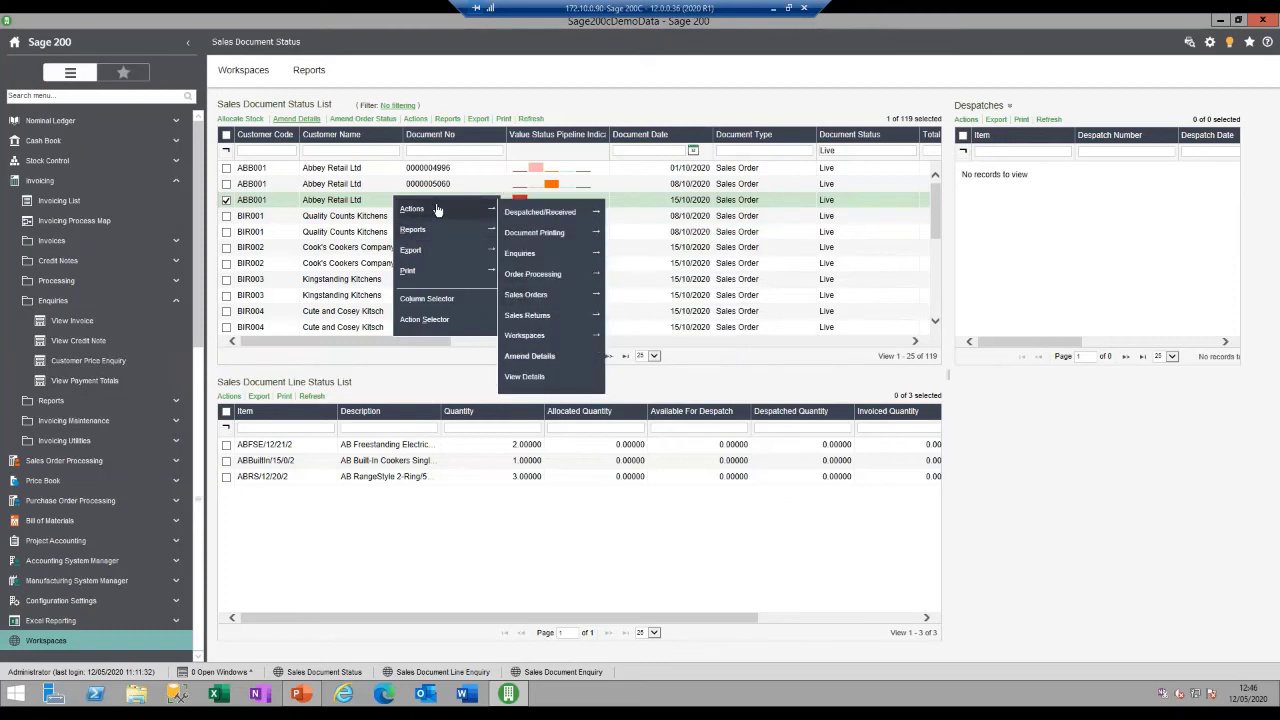
mouse_move(550, 276)
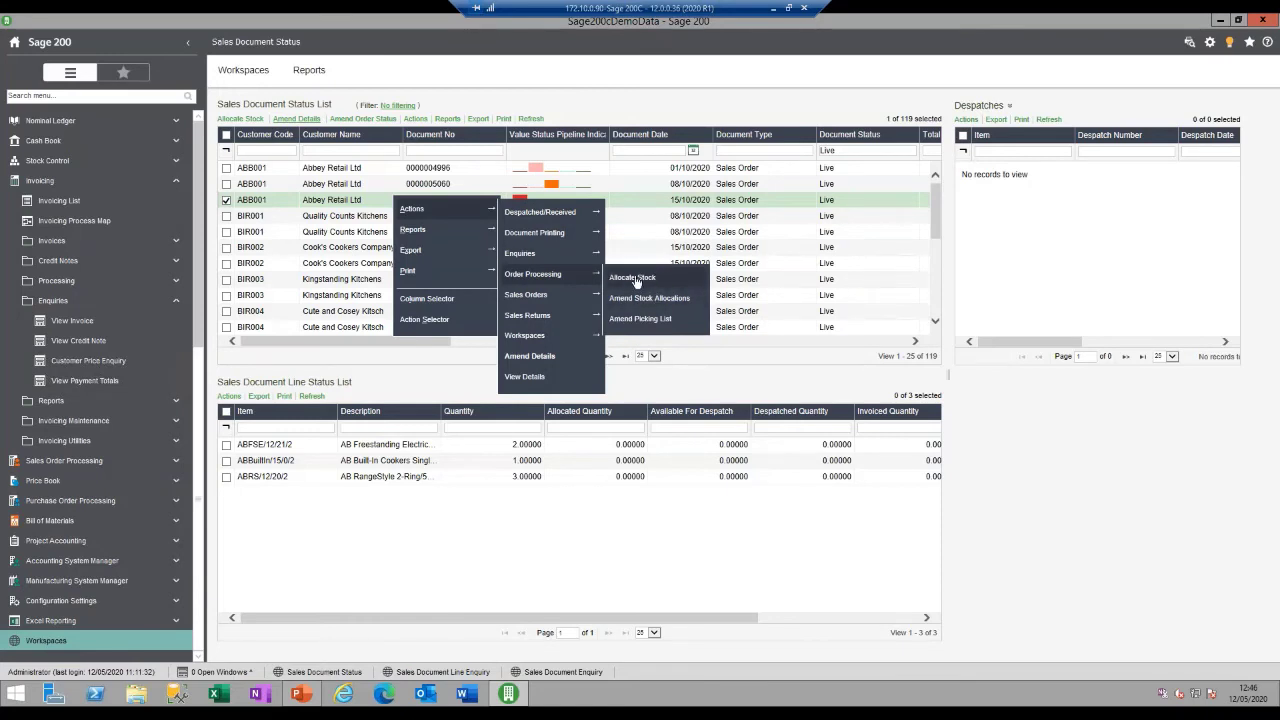
left_click(382, 367)
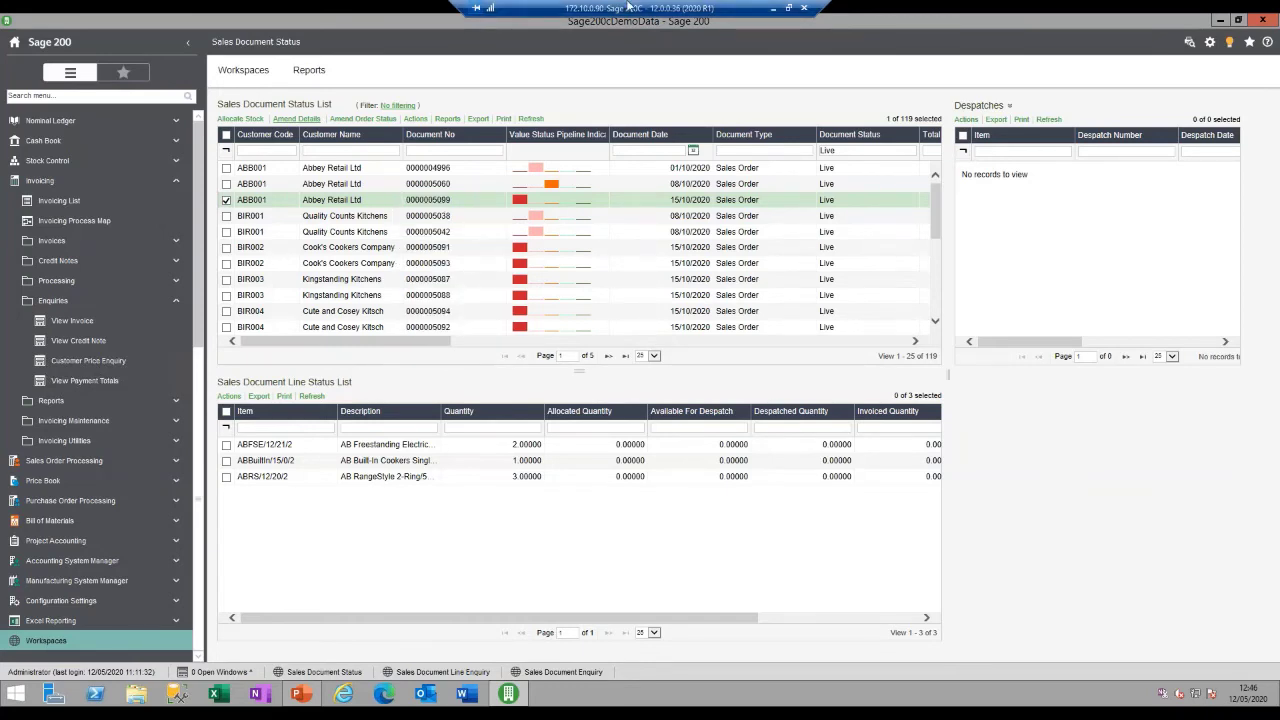
Create a new filter for the Sales Document Status list, naming it with the filter owner's first name followed by "order filter"
left_click(398, 106)
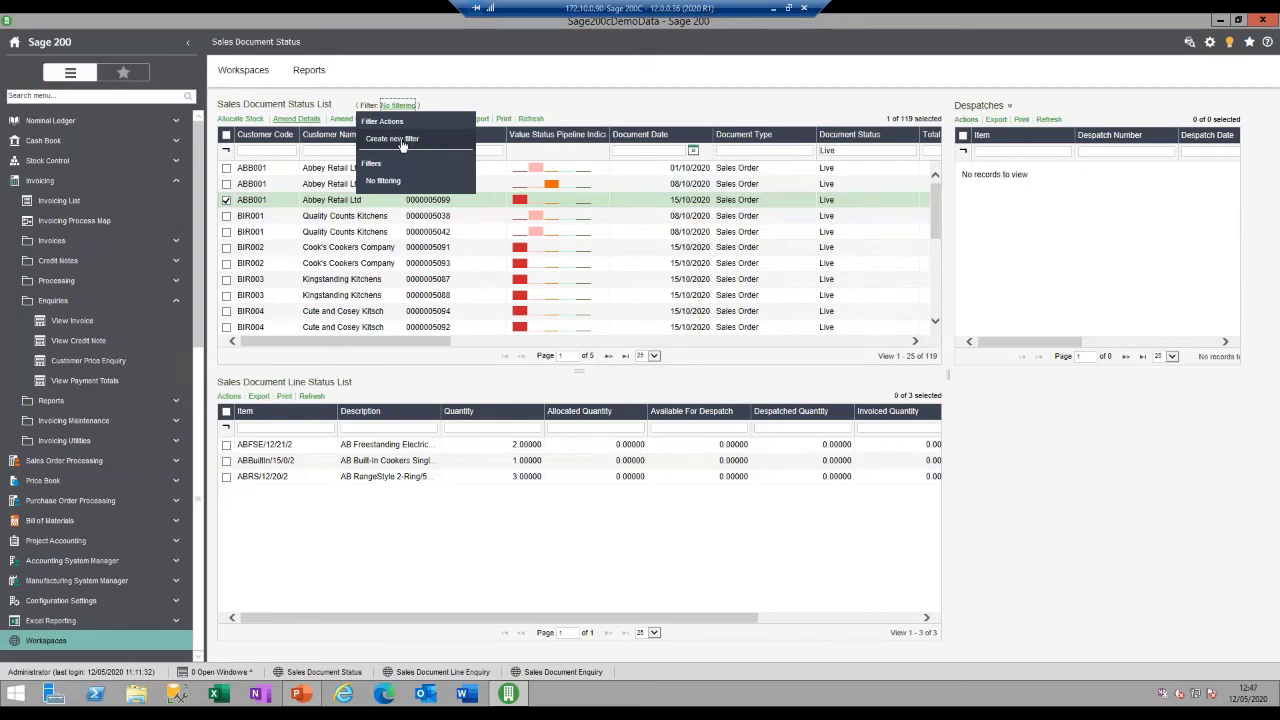
left_click(401, 142)
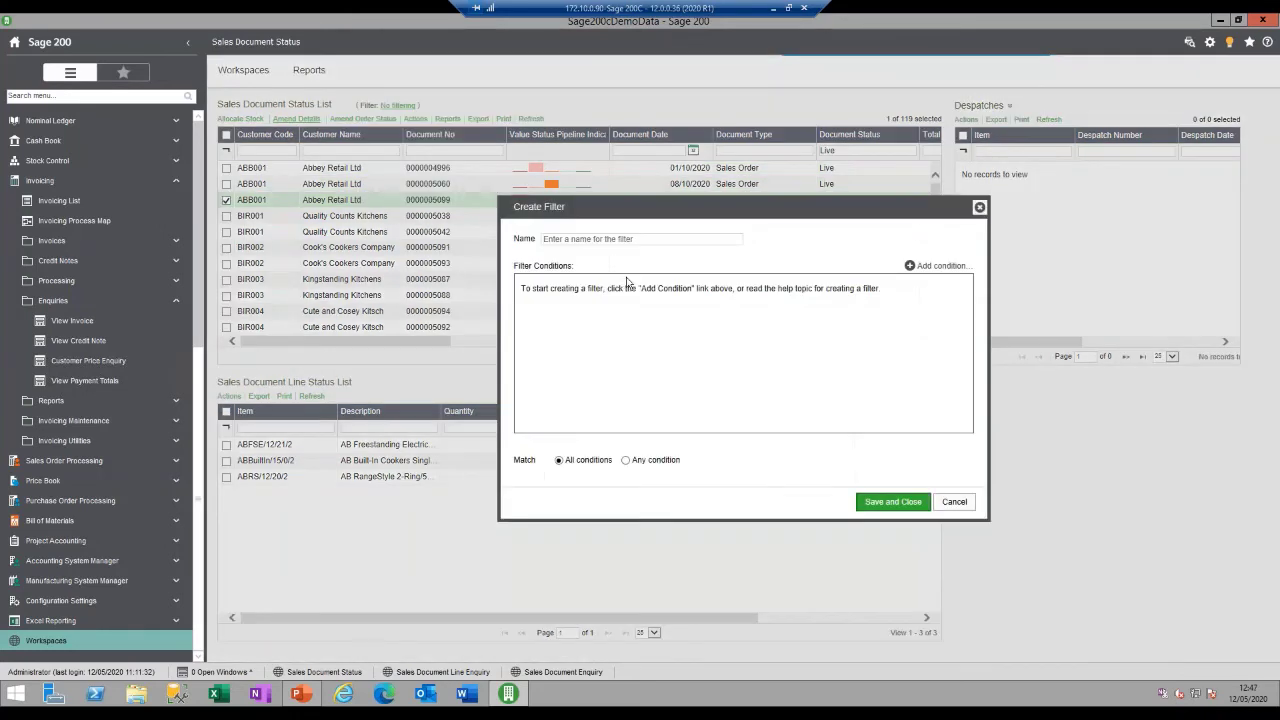
left_click(599, 238)
type("Simon")
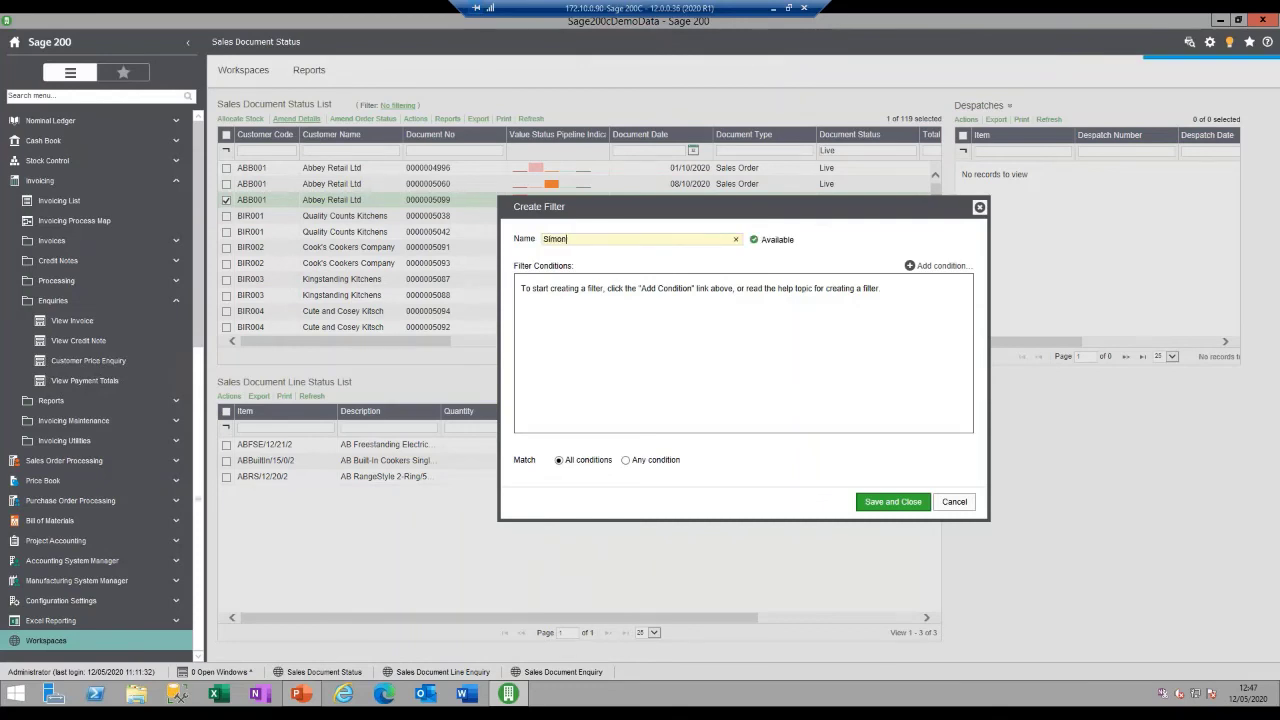
type("s order")
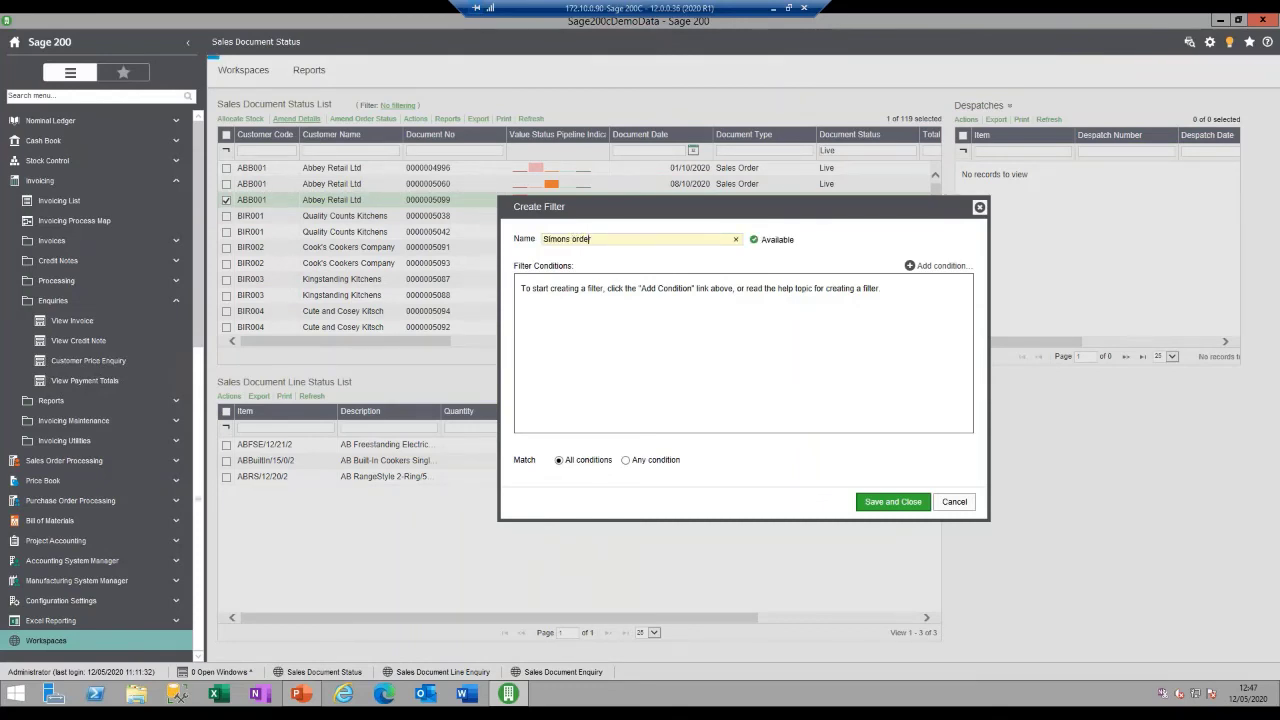
type(" filter")
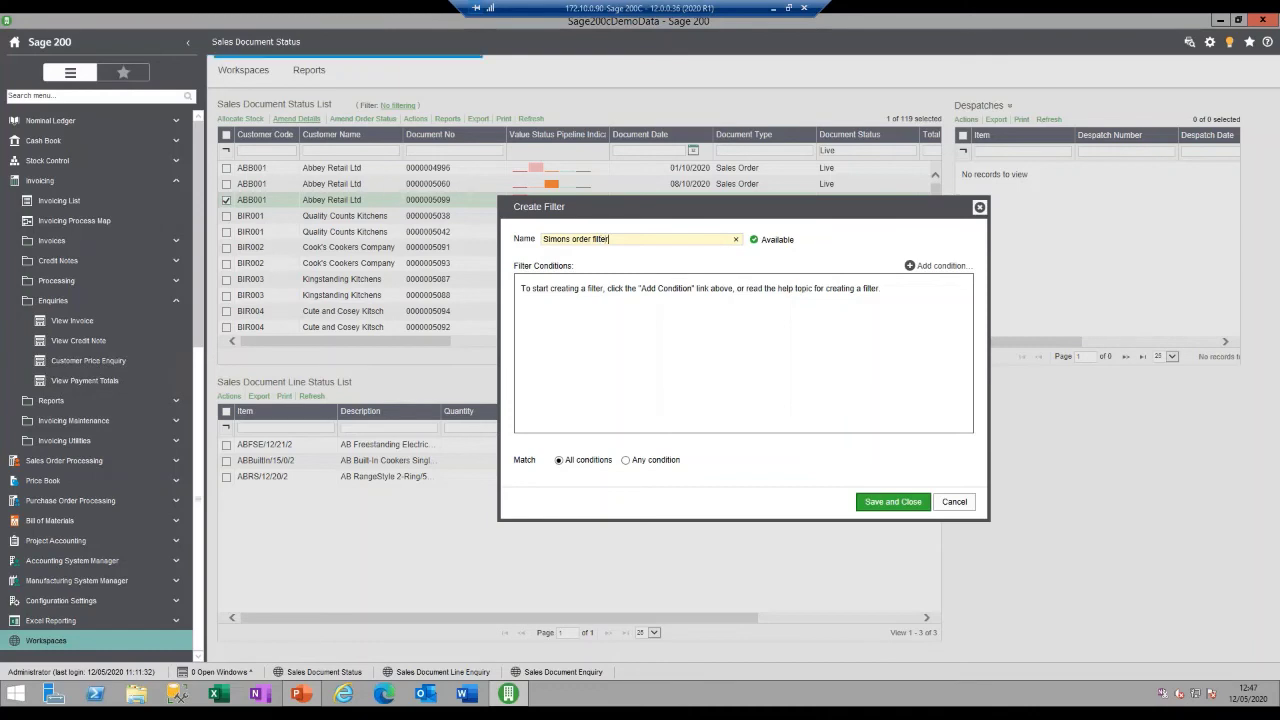
Add a filter condition requiring Document Status to contain "Live"
left_click(932, 266)
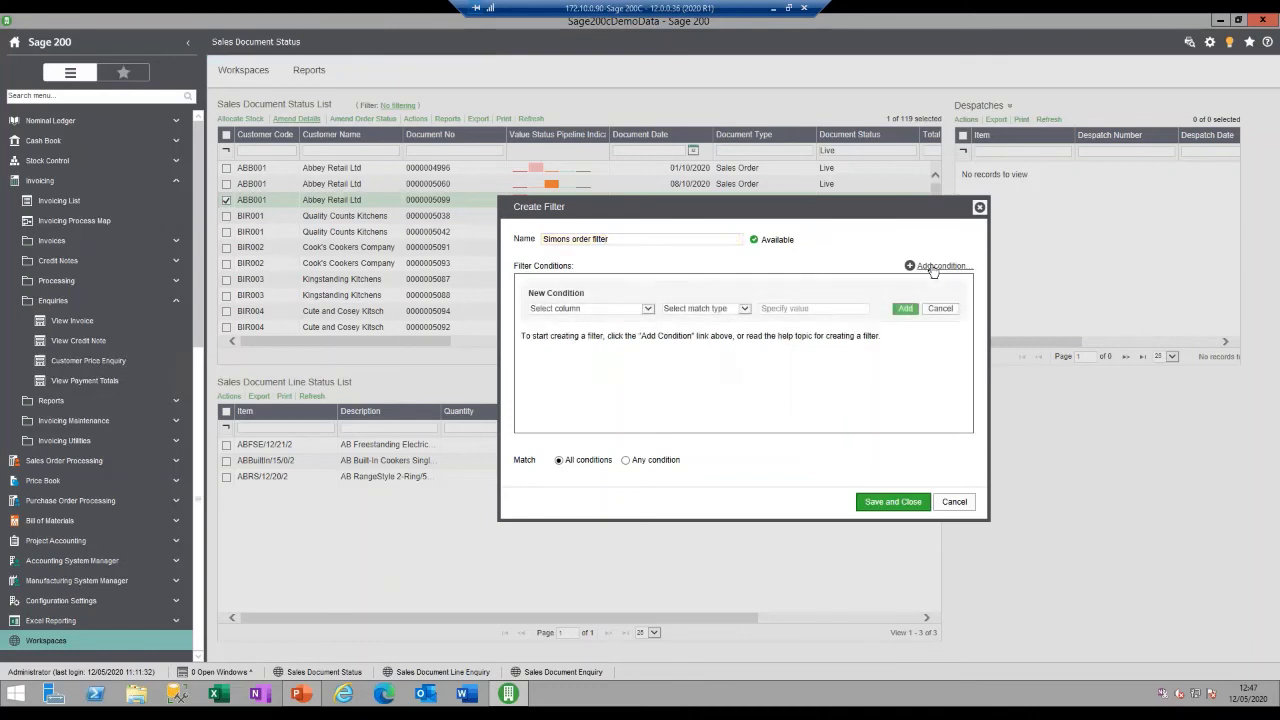
left_click(598, 311)
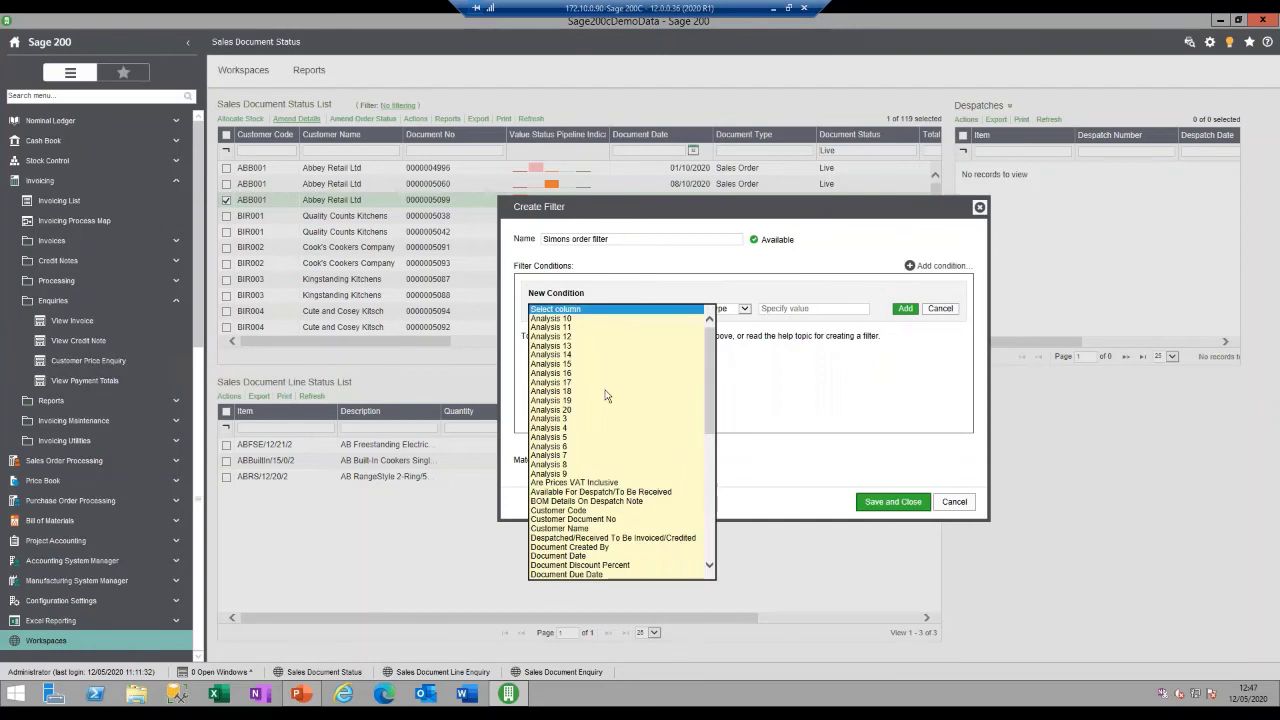
left_click_drag(711, 380, 711, 424)
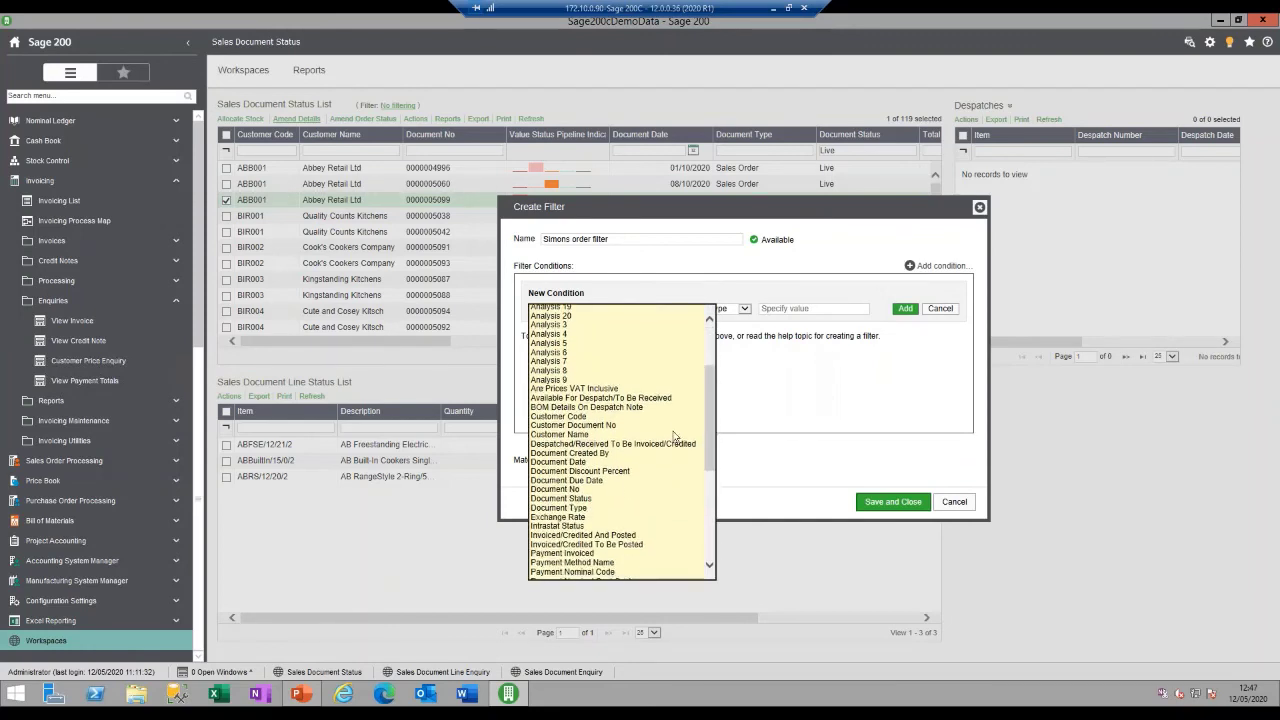
left_click(607, 500)
left_click(713, 315)
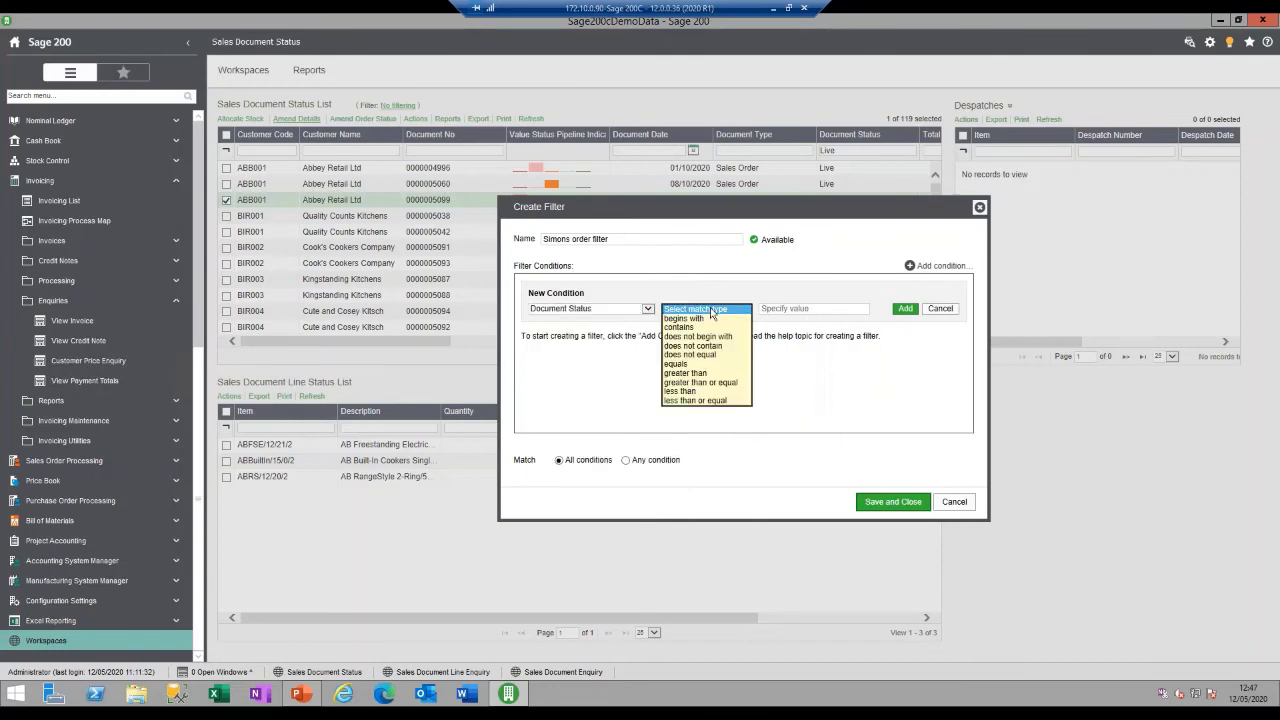
left_click(700, 336)
left_click(788, 309)
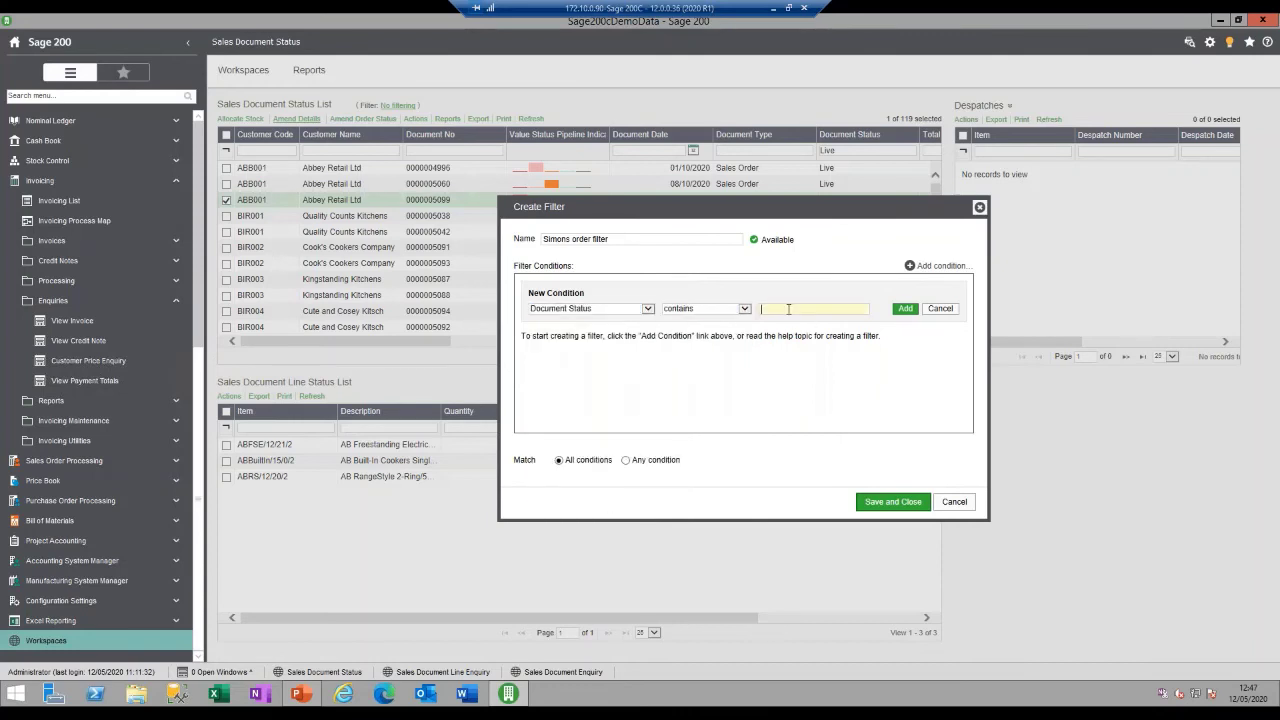
type("Live")
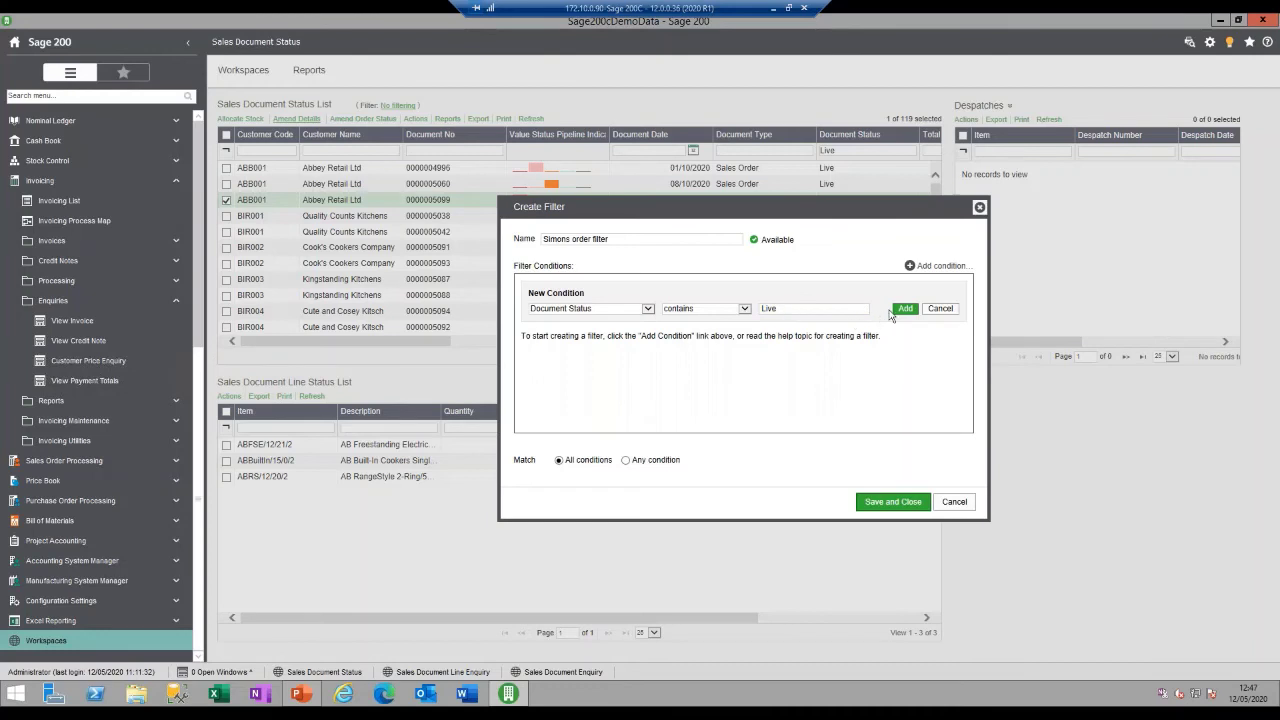
left_click(900, 309)
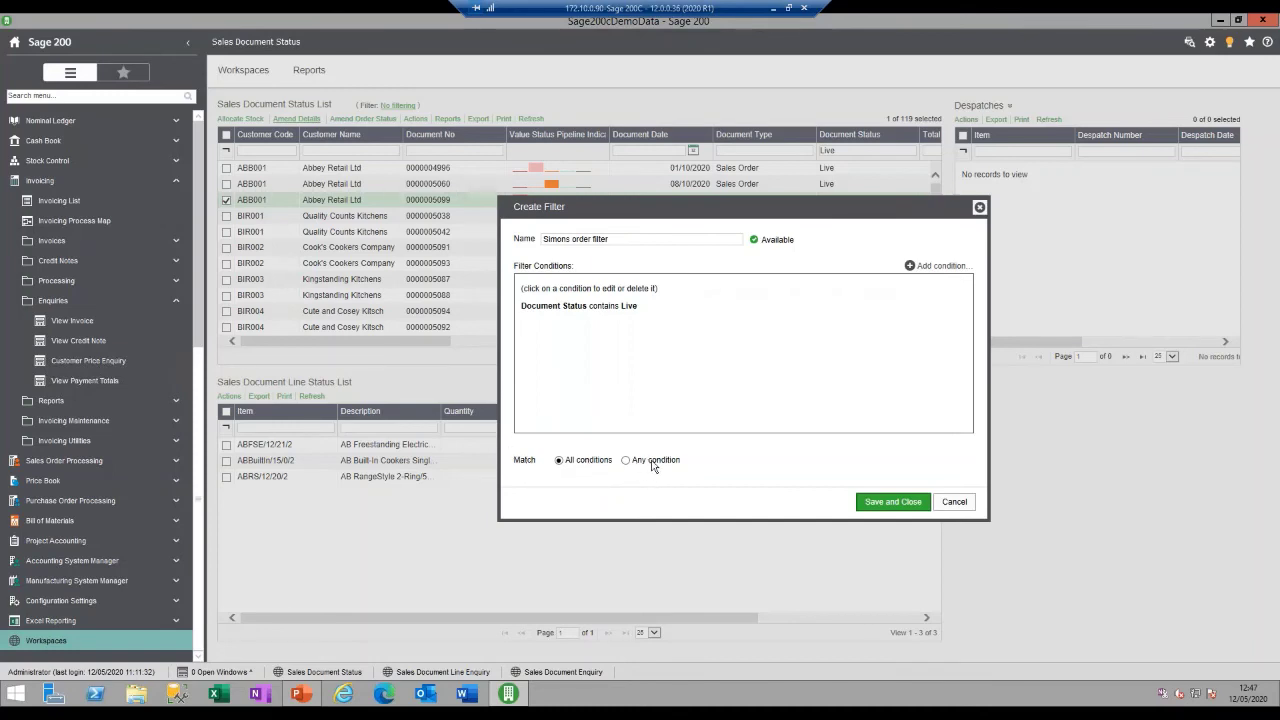
Insert "Live" before "order filter" in the filter name, then save and close the filter
triple_click(576, 239)
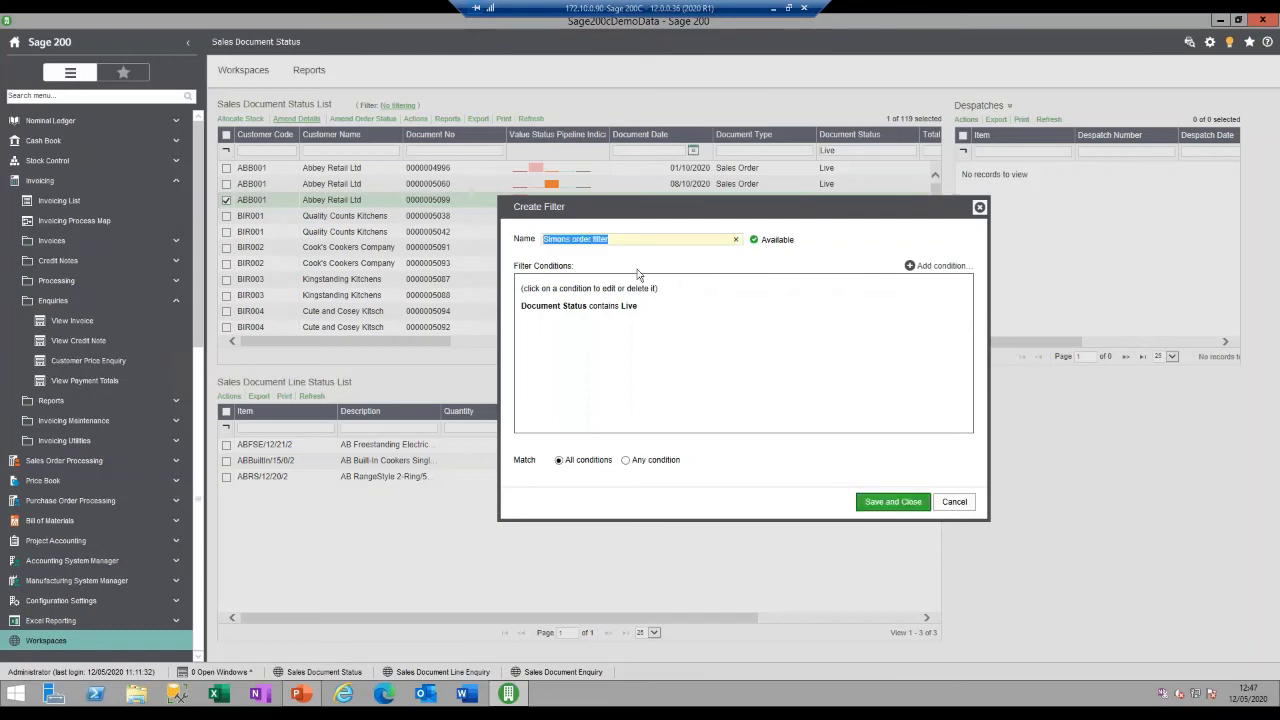
key("Left")
type("Live")
left_click(885, 502)
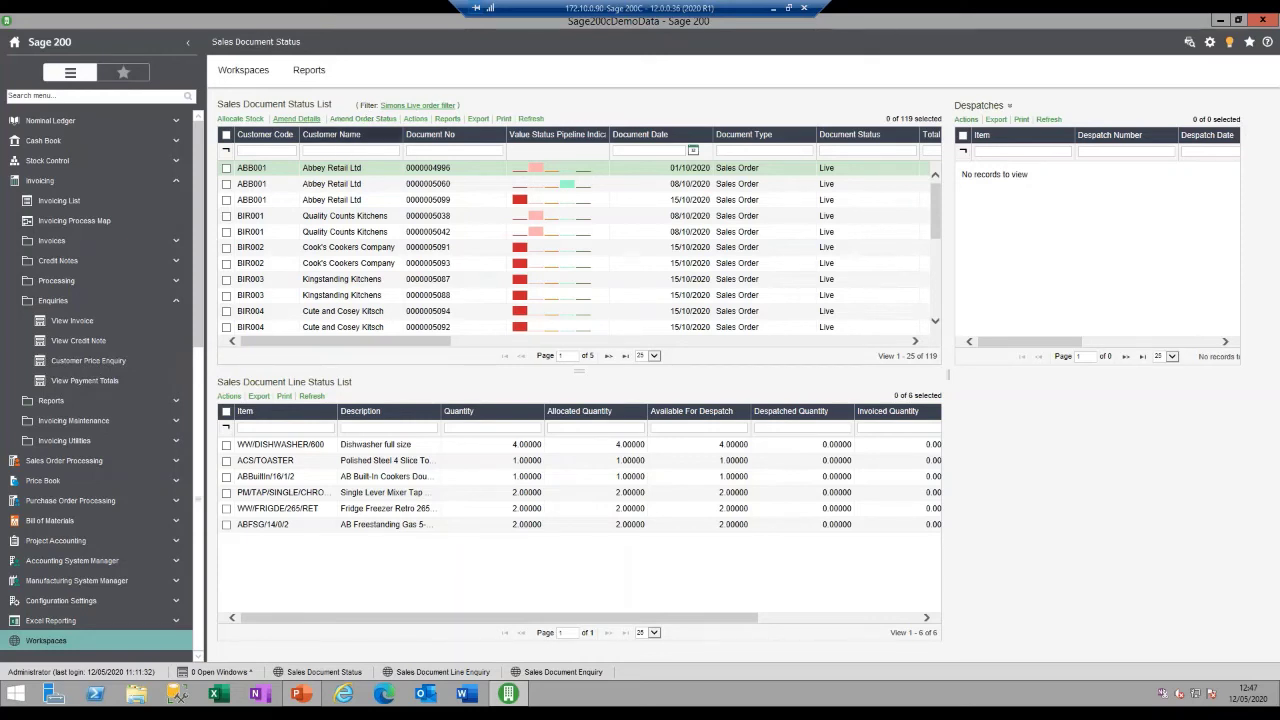
Switch the Sales Document Status list back to No filtering
left_click(418, 105)
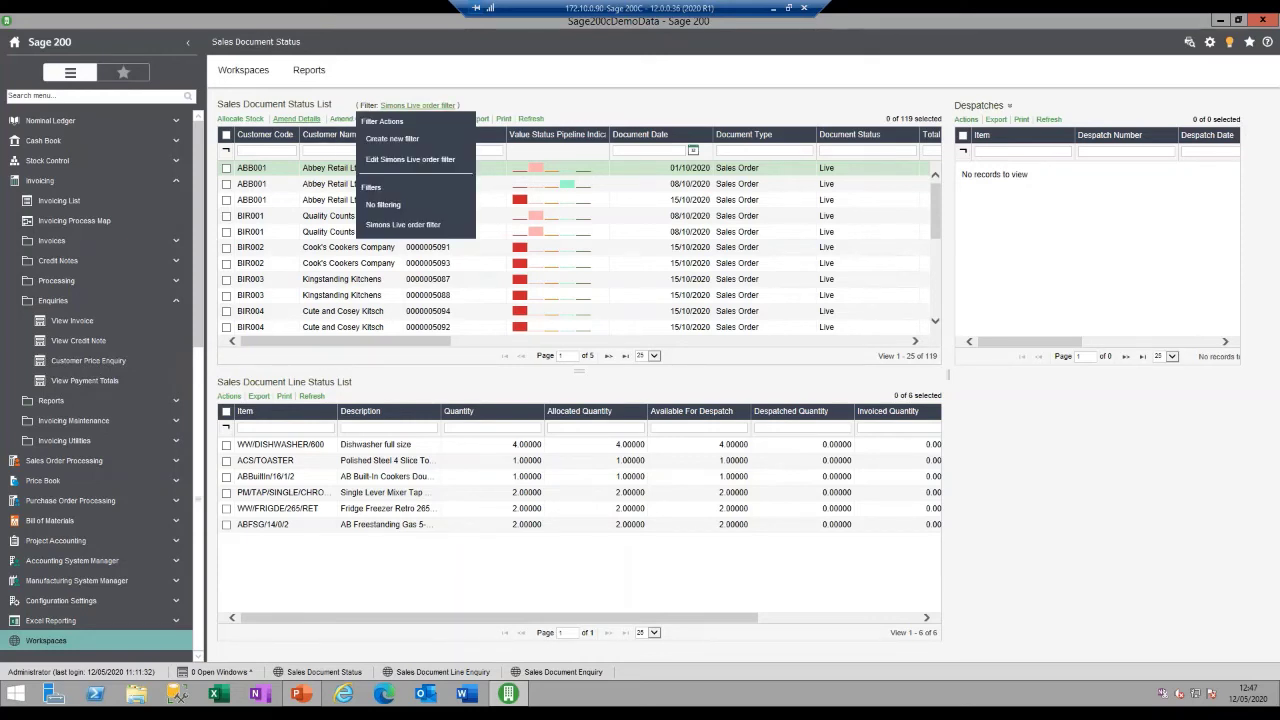
left_click(380, 205)
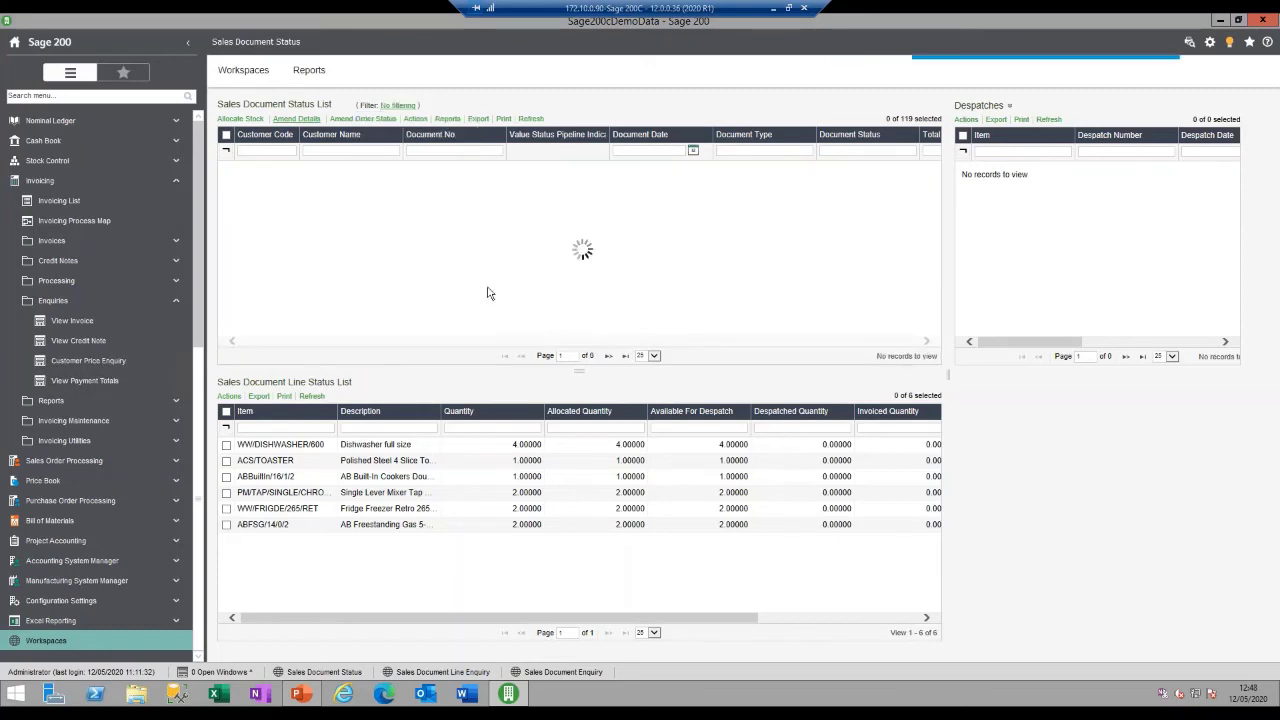
mouse_move(522, 220)
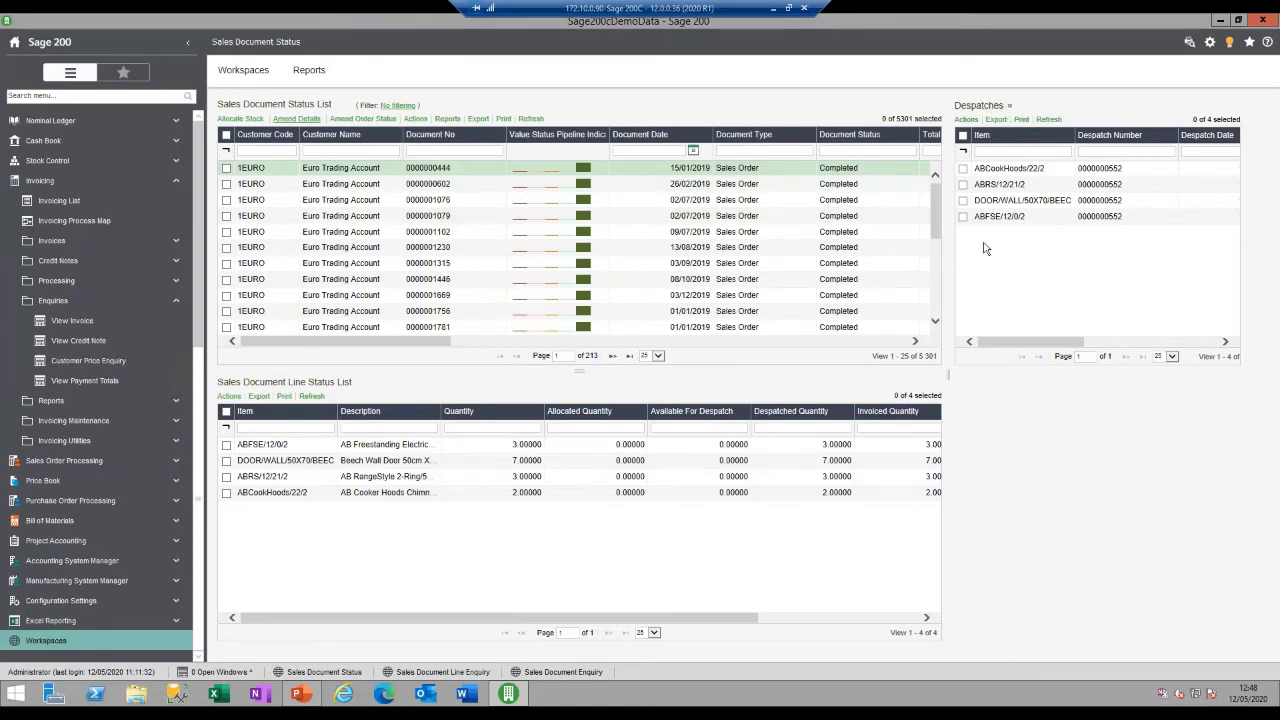
left_click(1011, 108)
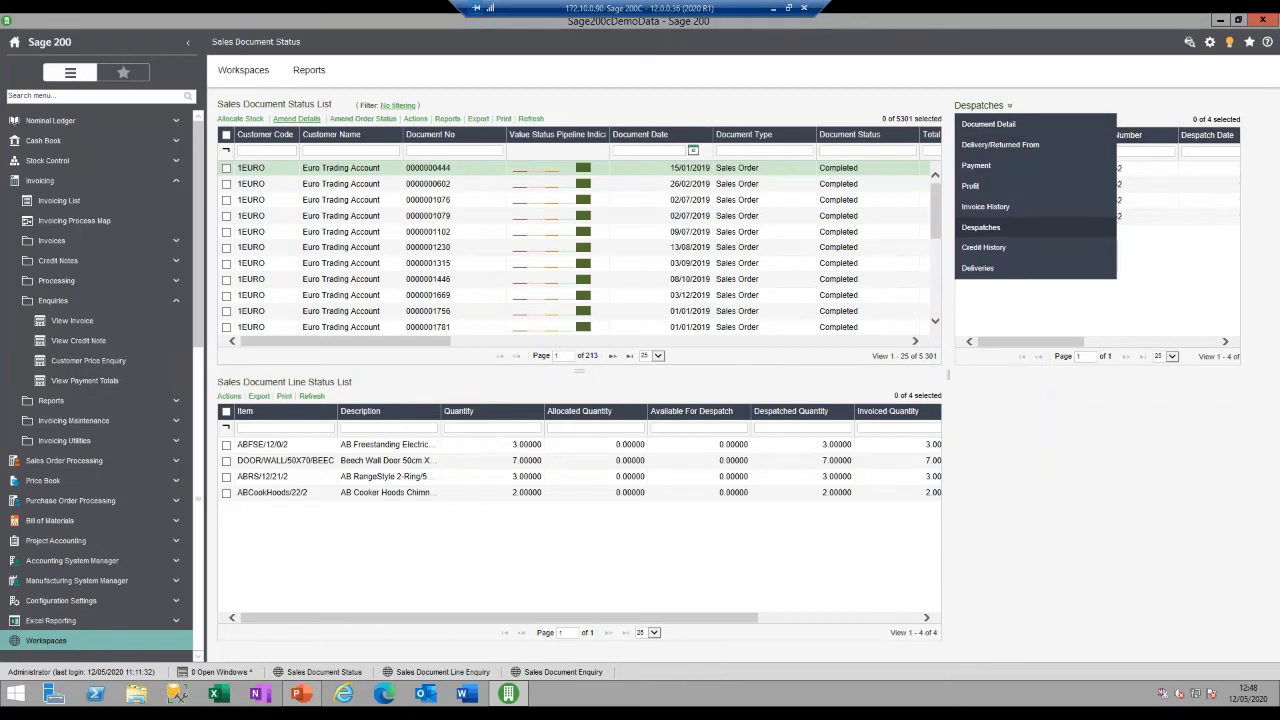
left_click(756, 114)
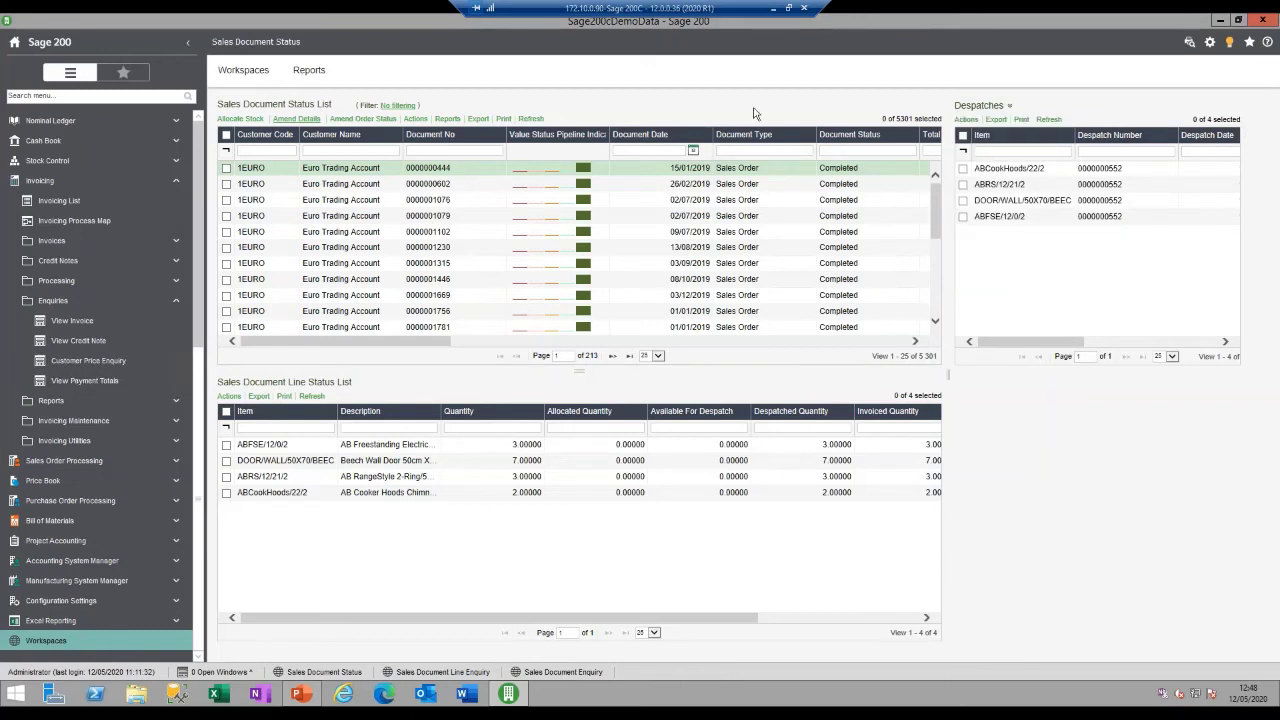
left_click(990, 108)
left_click(479, 120)
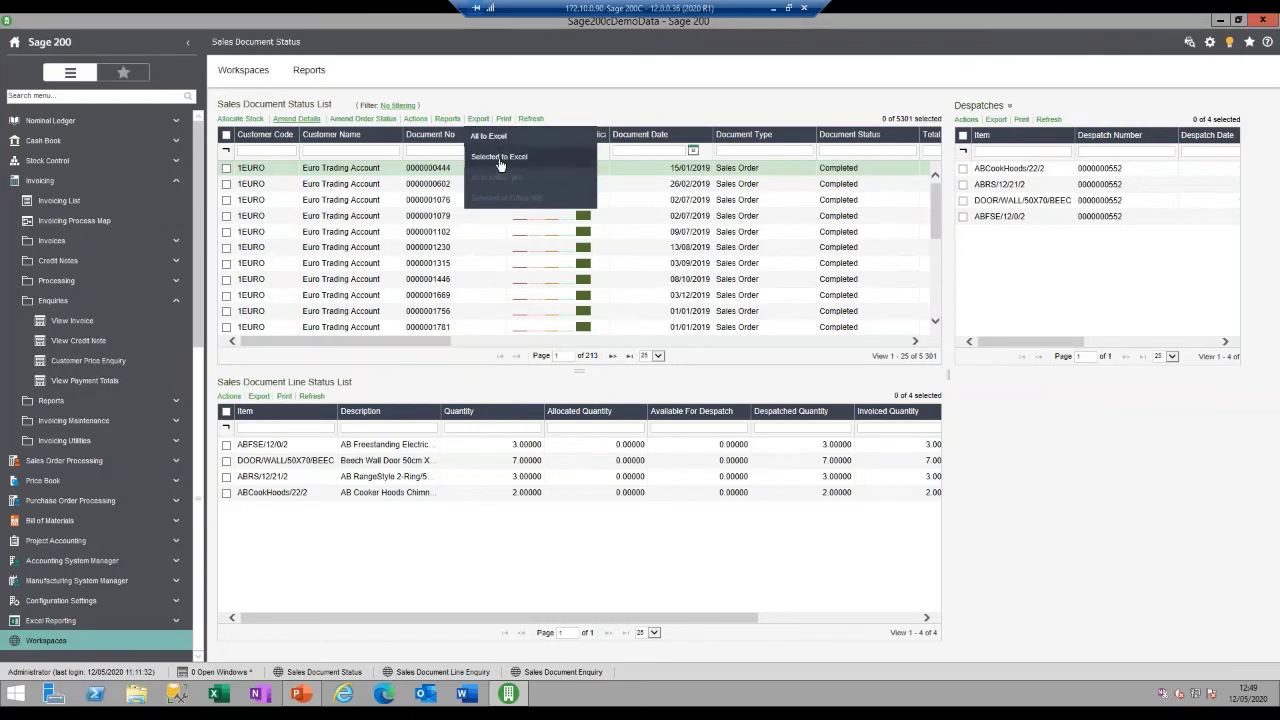
left_click(473, 120)
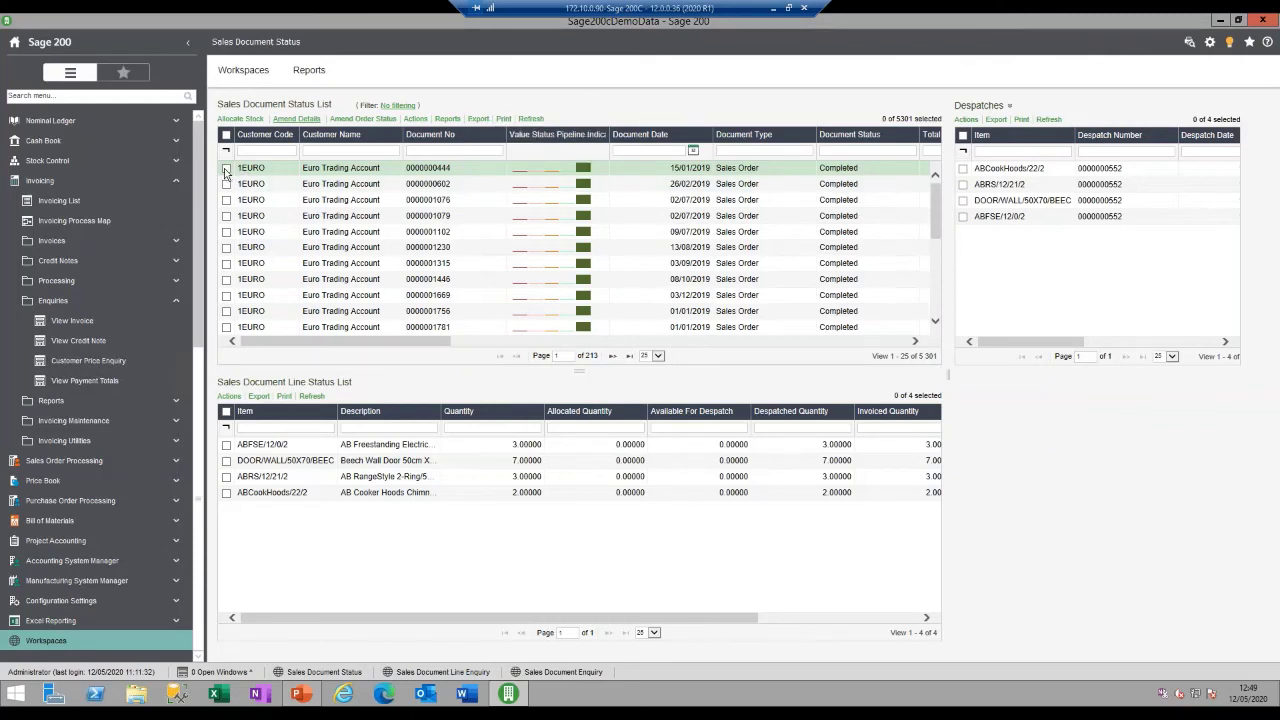
Select the first four Euro Trading Account orders, export only the selected records to Excel and open the exported file
left_click(226, 168)
left_click(226, 184)
left_click(226, 200)
left_click(226, 216)
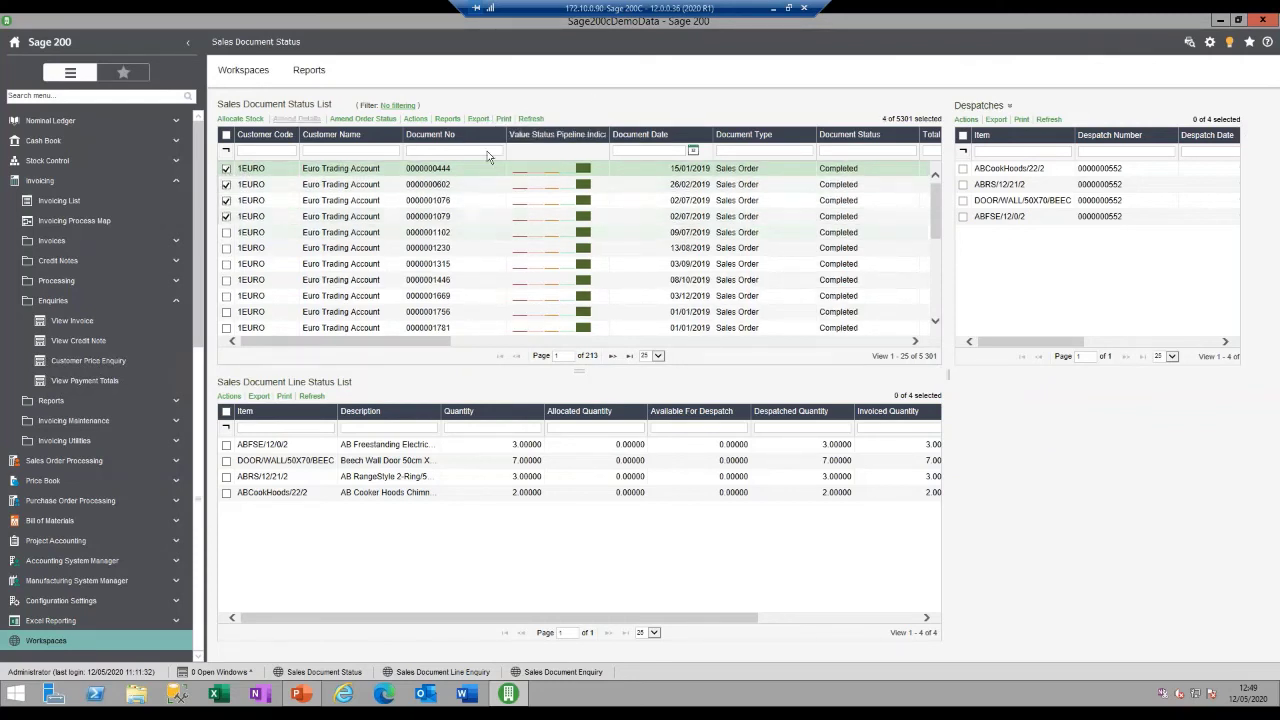
left_click(478, 119)
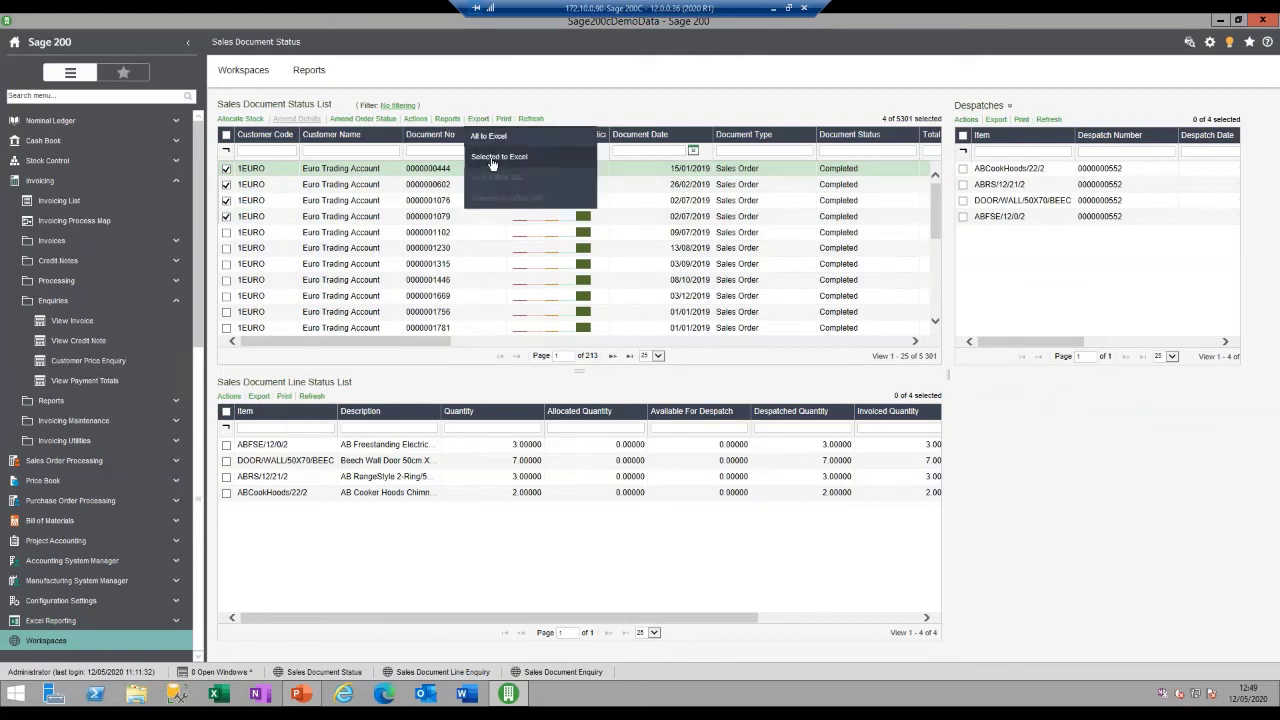
left_click(494, 157)
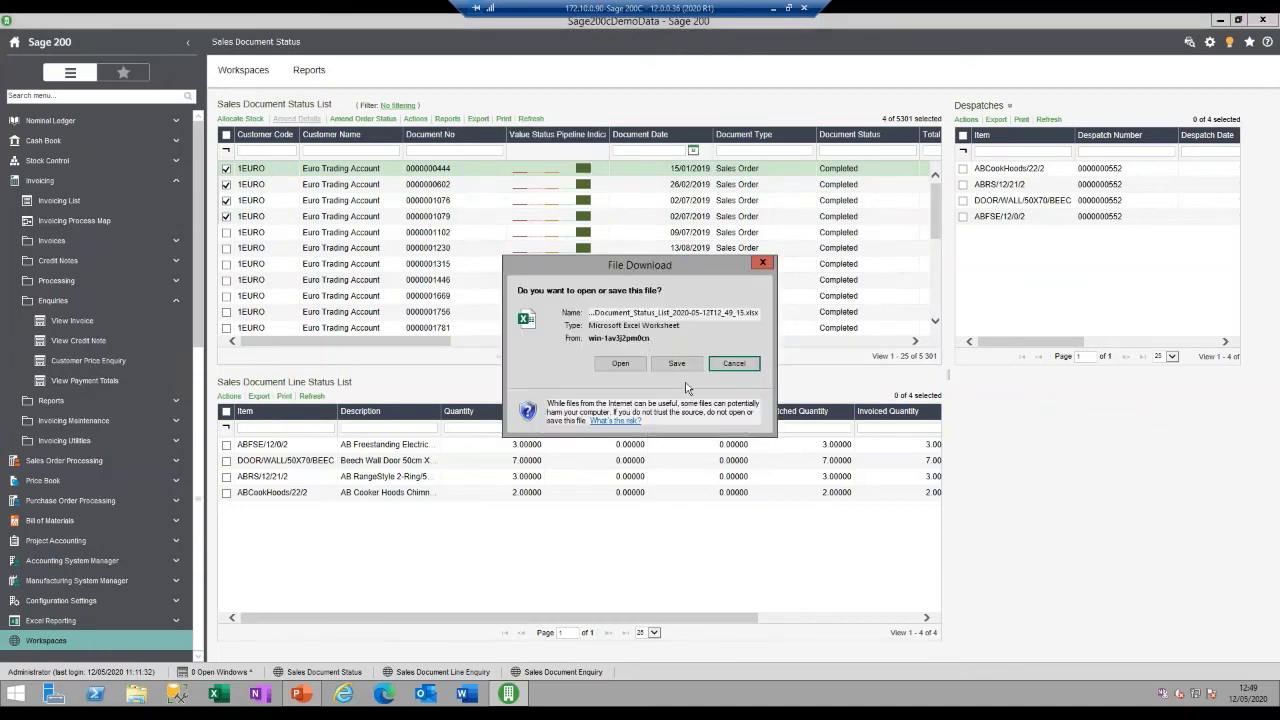
left_click(620, 364)
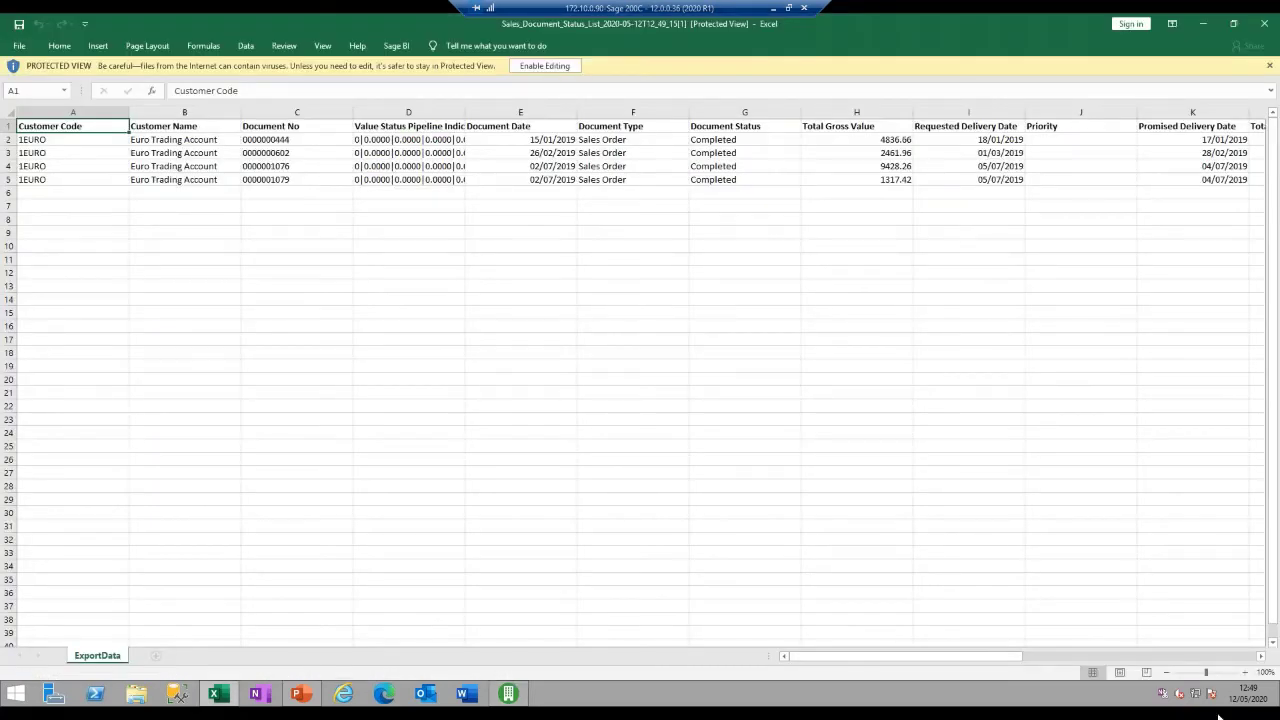
Look across the columns of the exported order workbook and close it to return to Sage 200
left_click(1043, 660)
left_click_drag(1043, 660, 639, 655)
left_click(1267, 27)
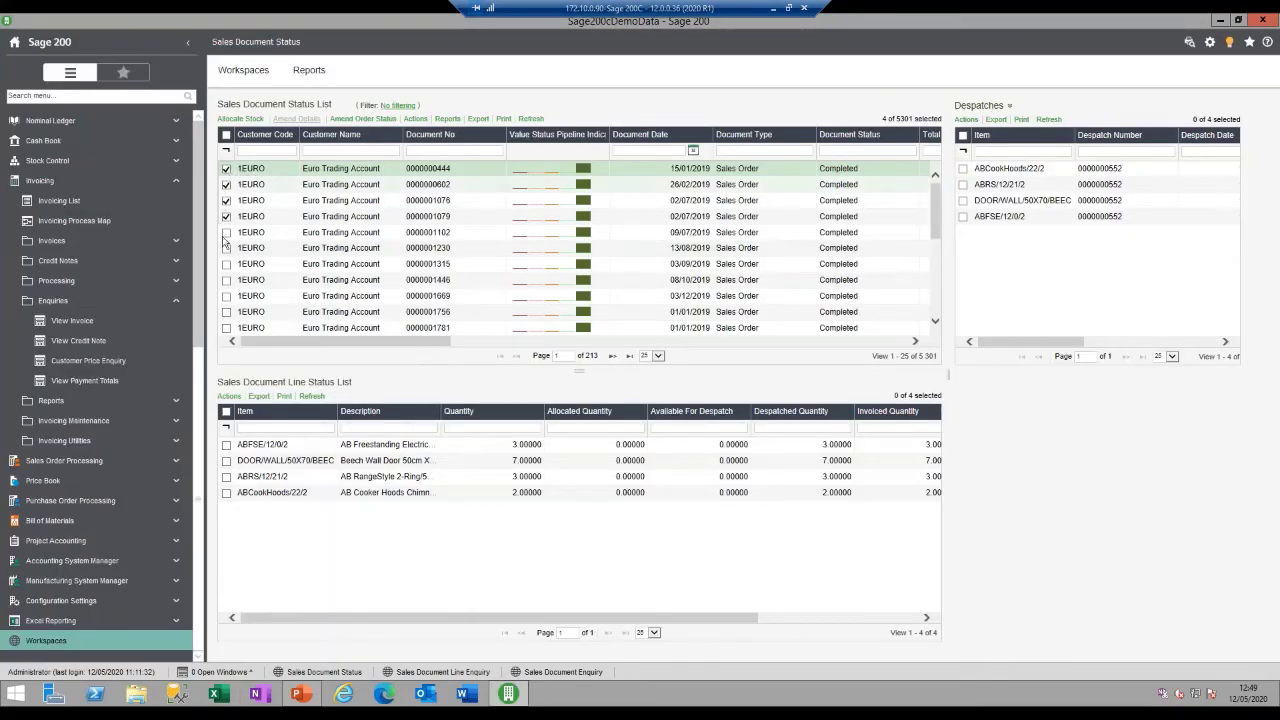
left_click(478, 119)
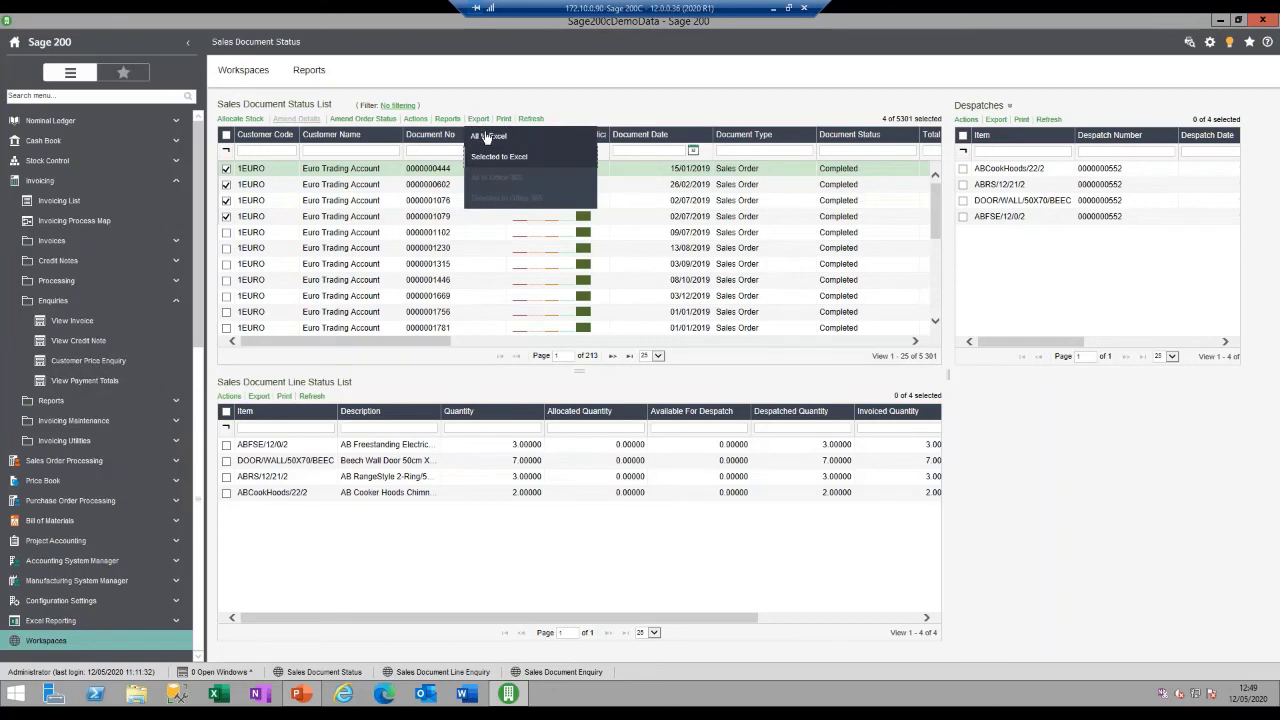
left_click(446, 119)
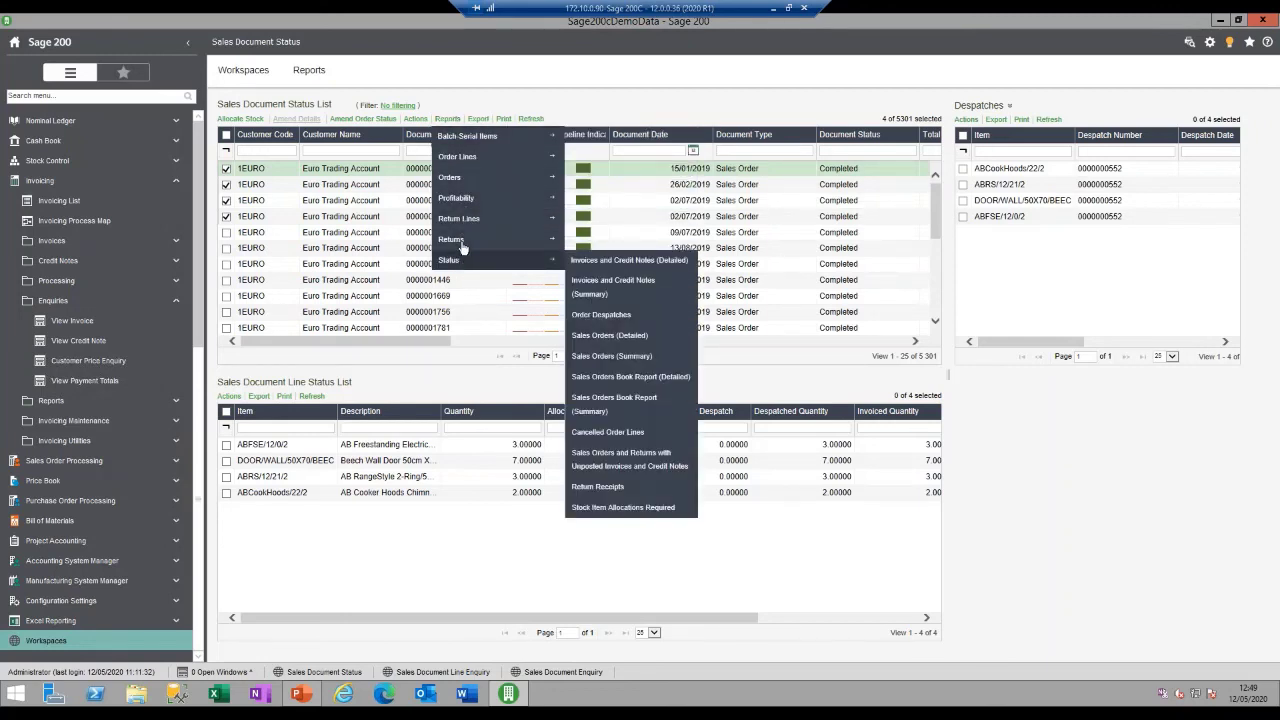
mouse_move(473, 167)
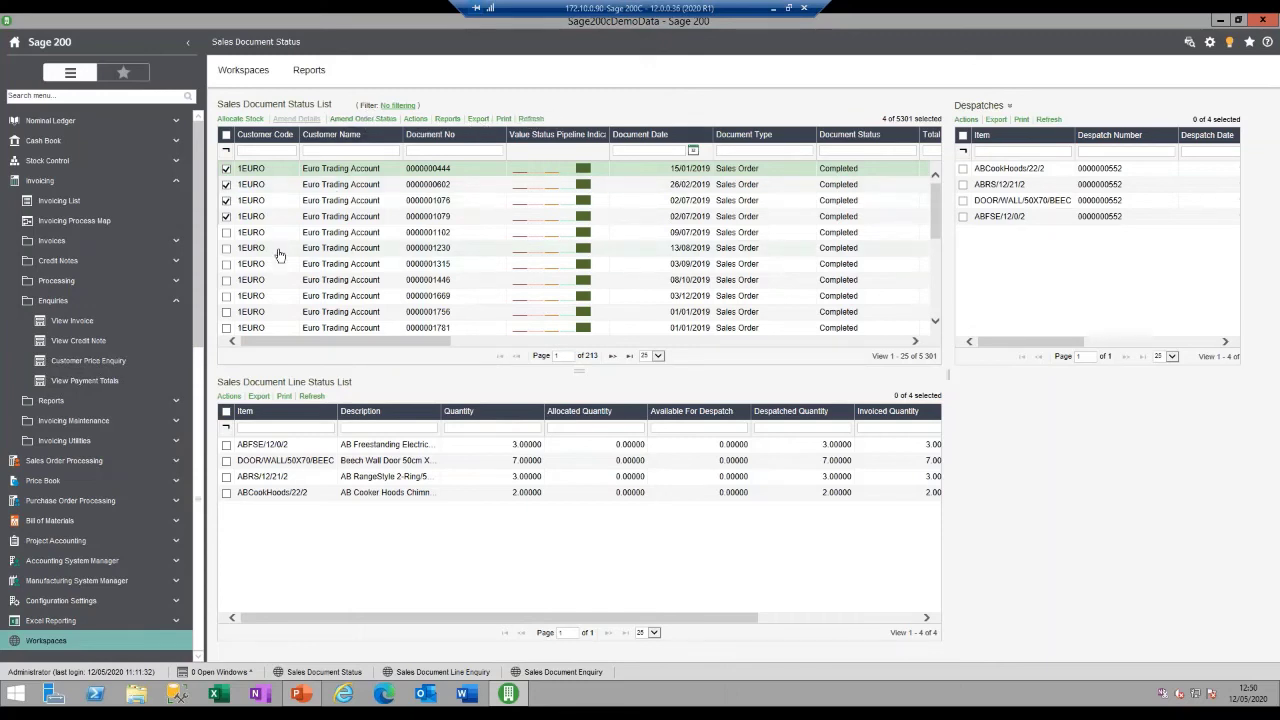
Select the Euro Trading Account order dated 13/08/2019, show 250 records per page in its line list and increase the main list's page size
left_click(358, 258)
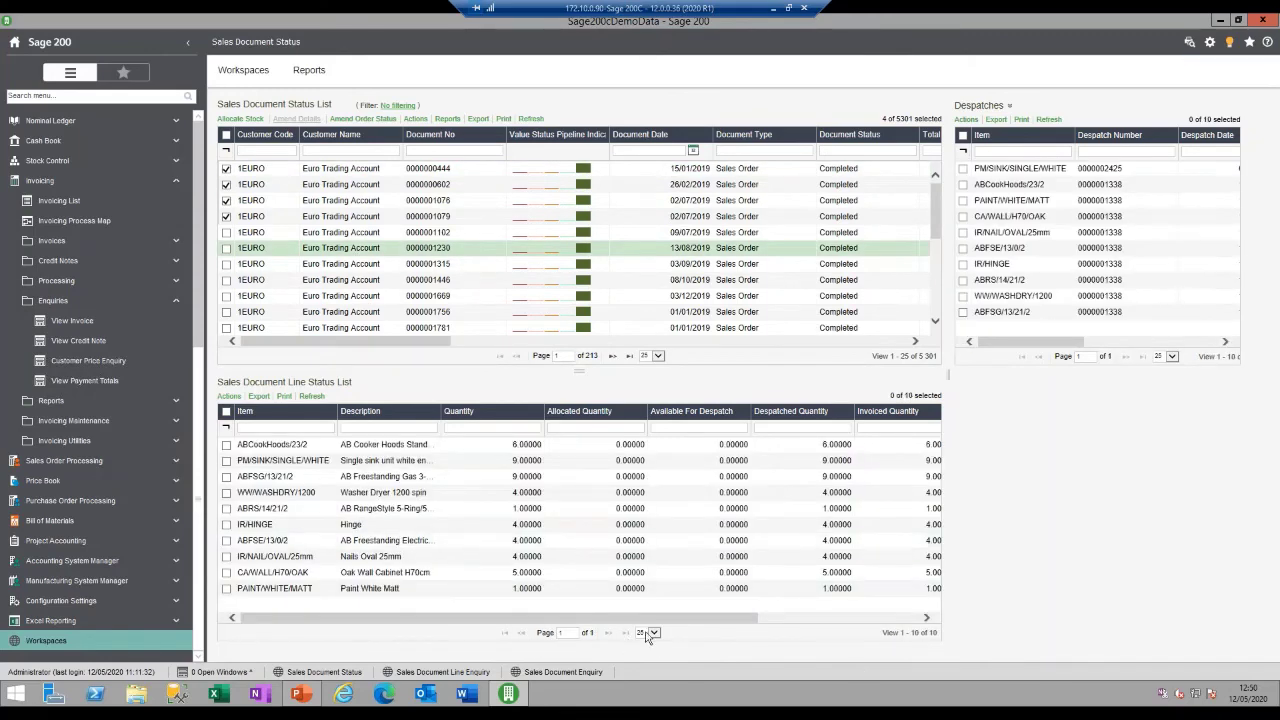
left_click(653, 632)
left_click(645, 648)
left_click(659, 356)
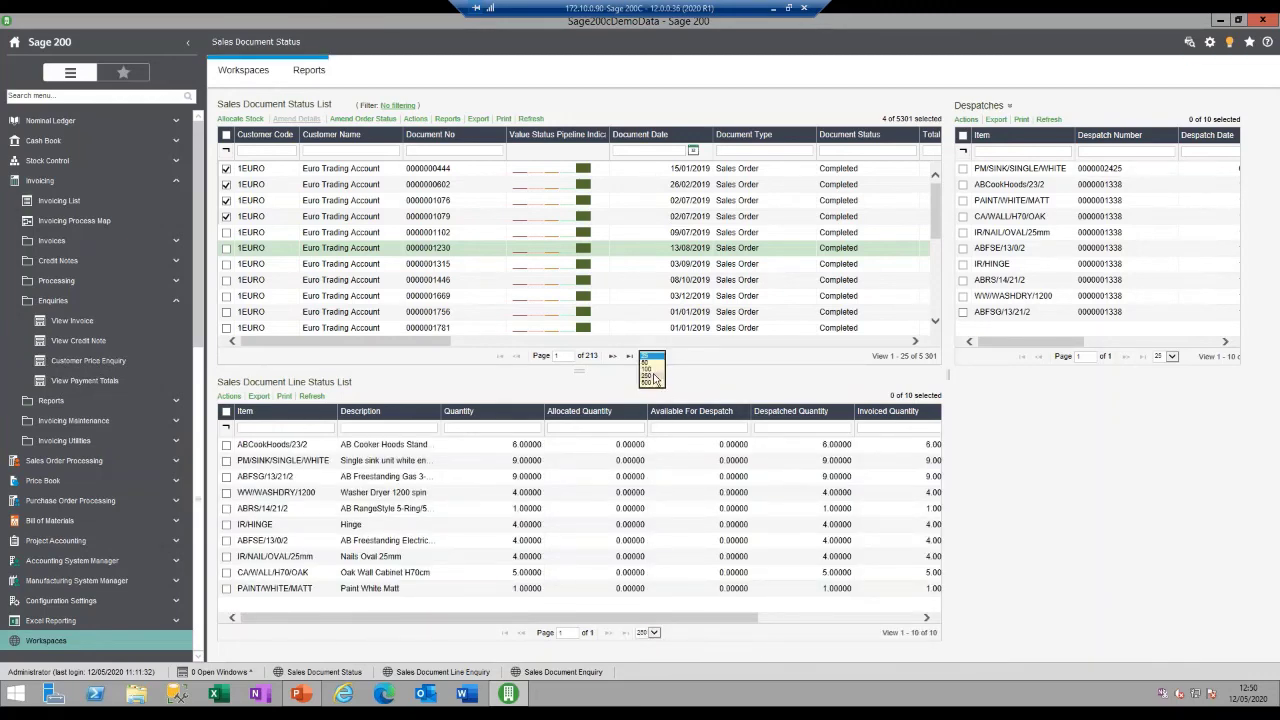
left_click(651, 371)
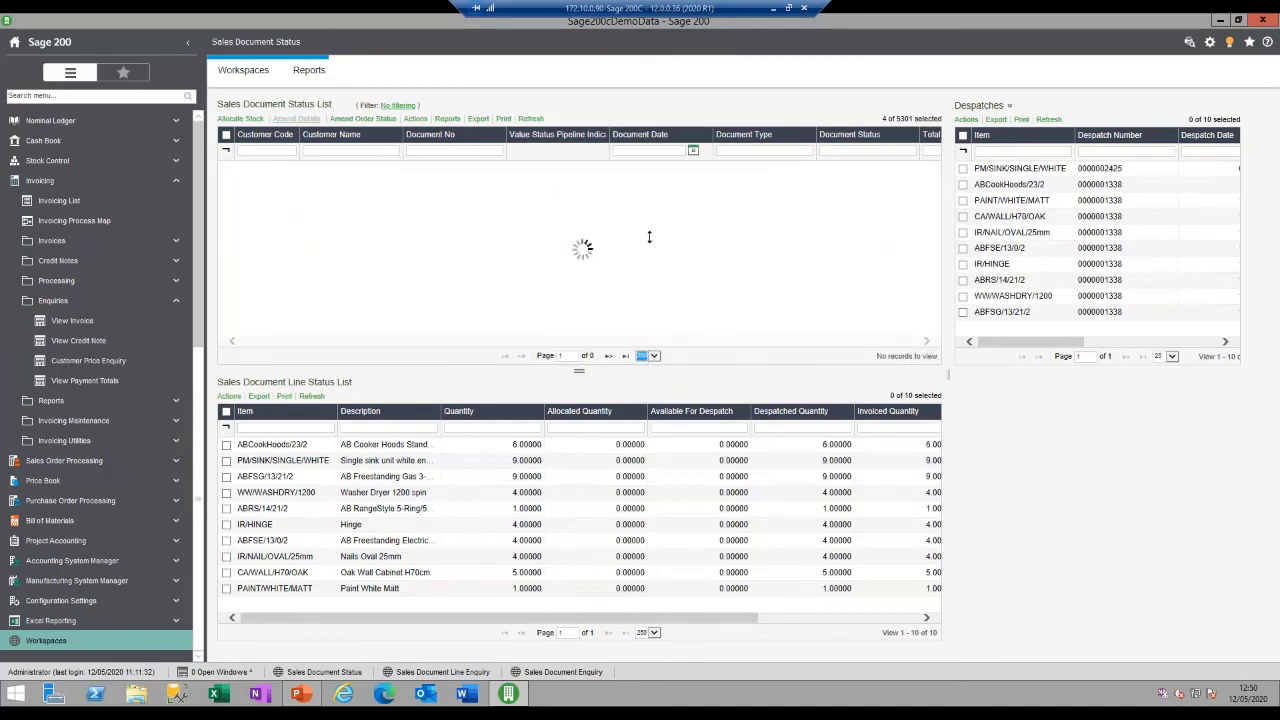
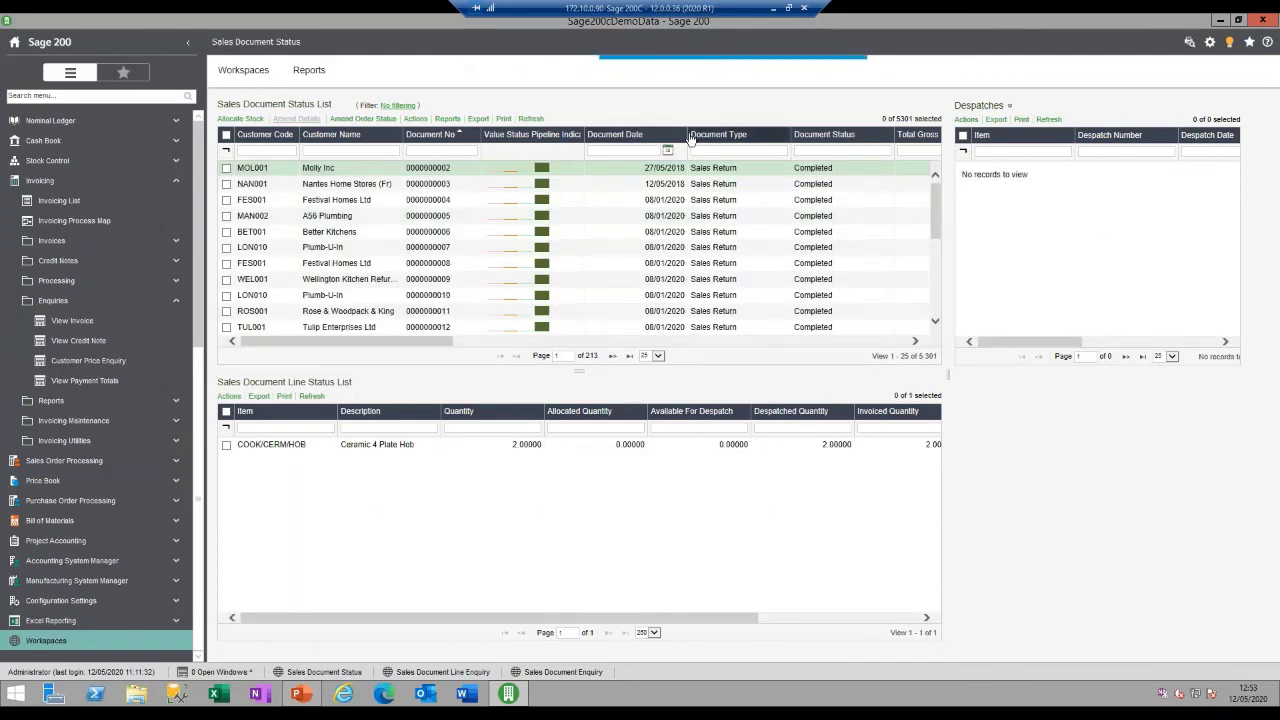
Narrow the Value Status Pipeline and Document Date columns, then reopen the Sales Document Status workspace under Sales Order Processing
left_click_drag(687, 135, 529, 137)
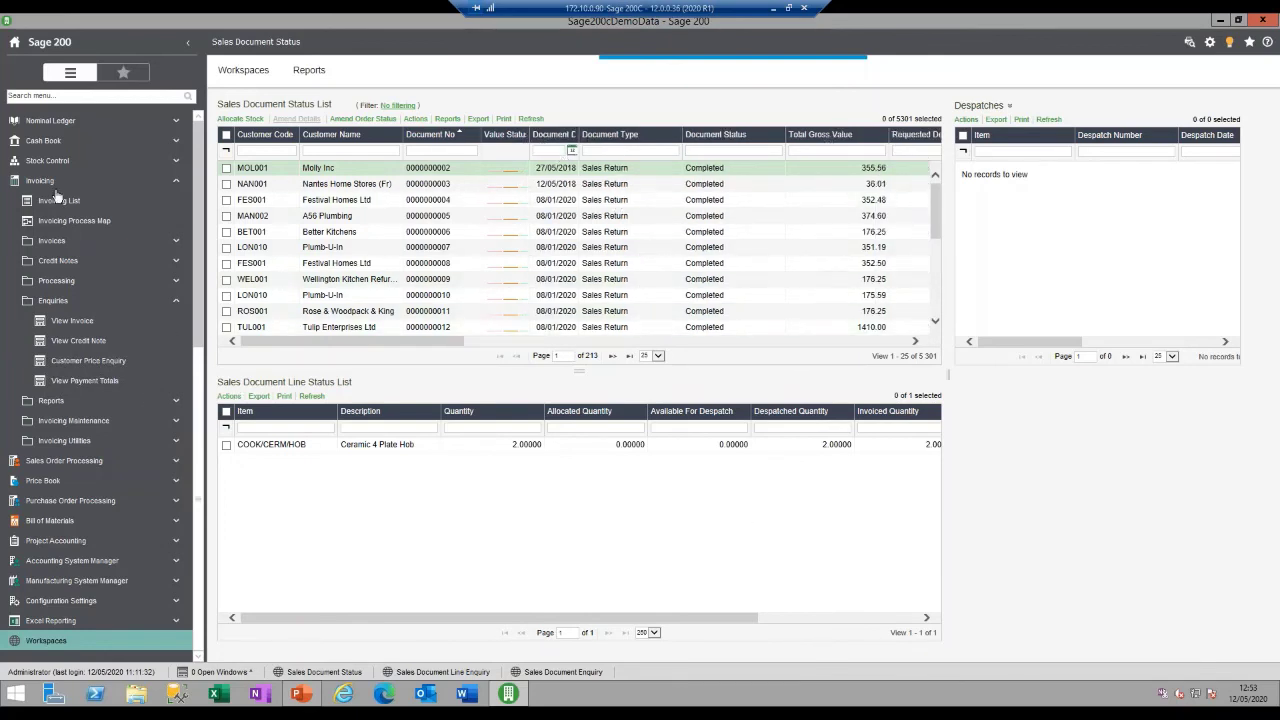
left_click(74, 645)
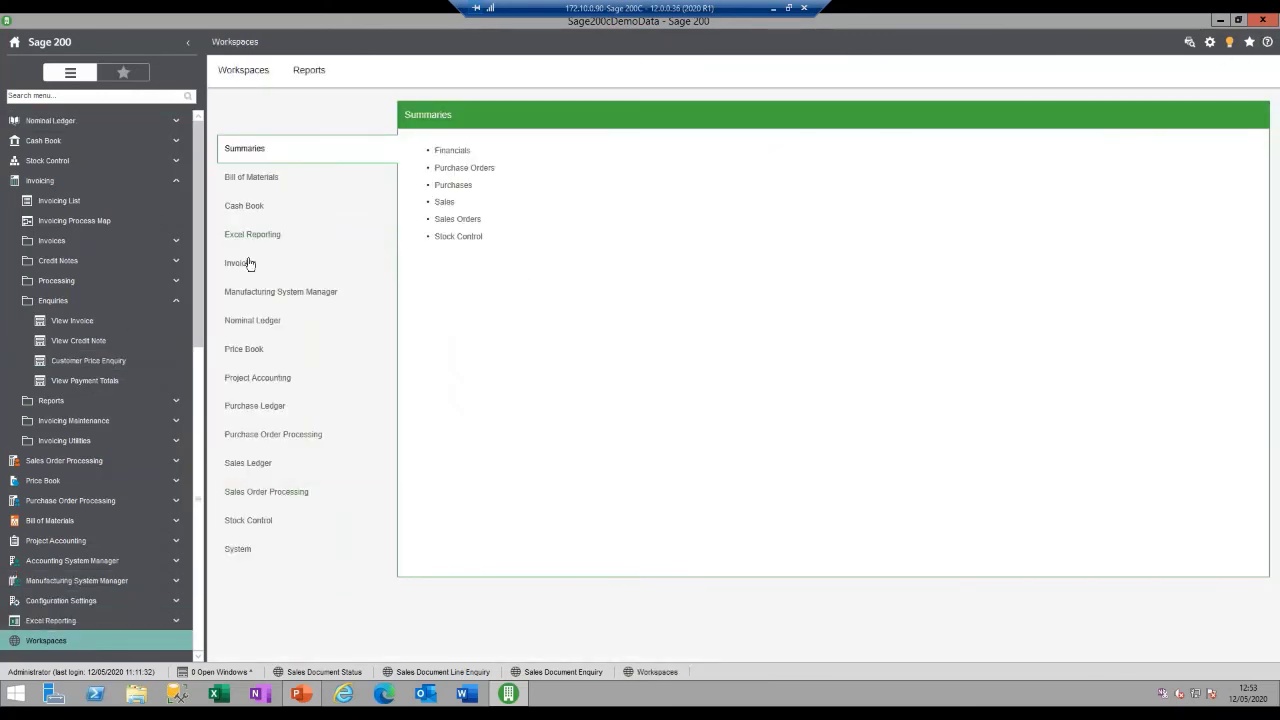
left_click(290, 491)
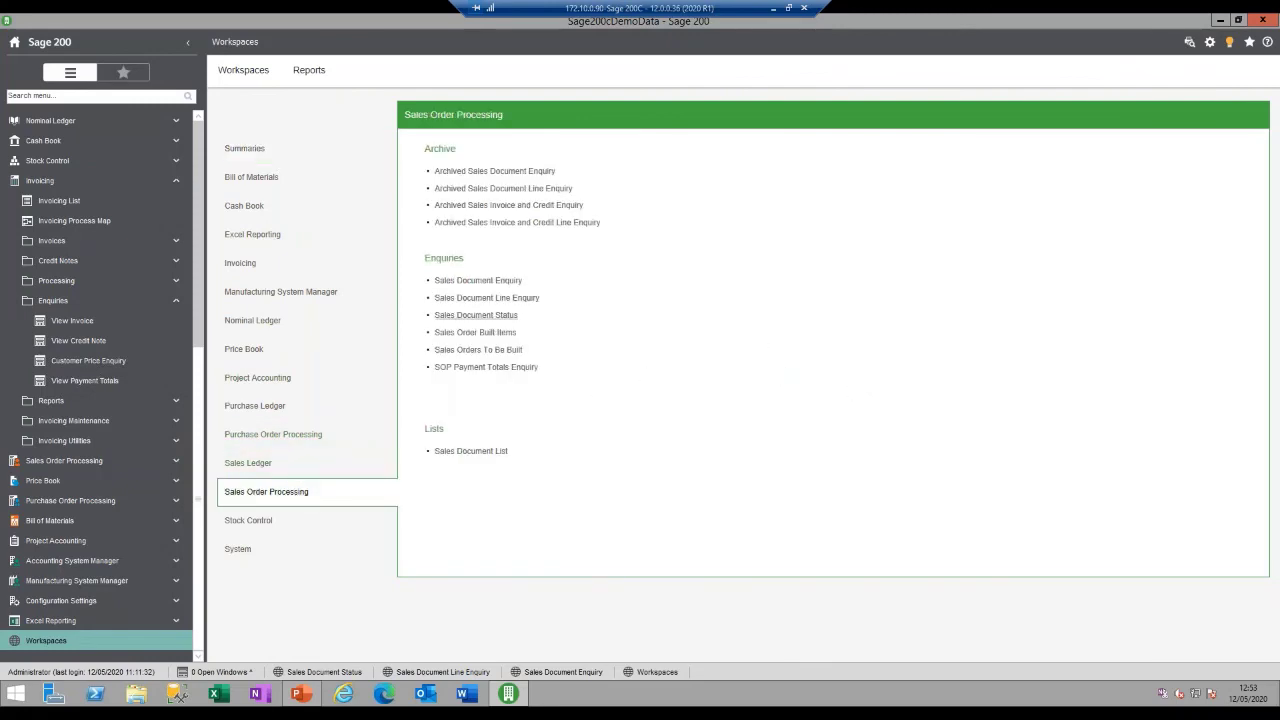
left_click(489, 318)
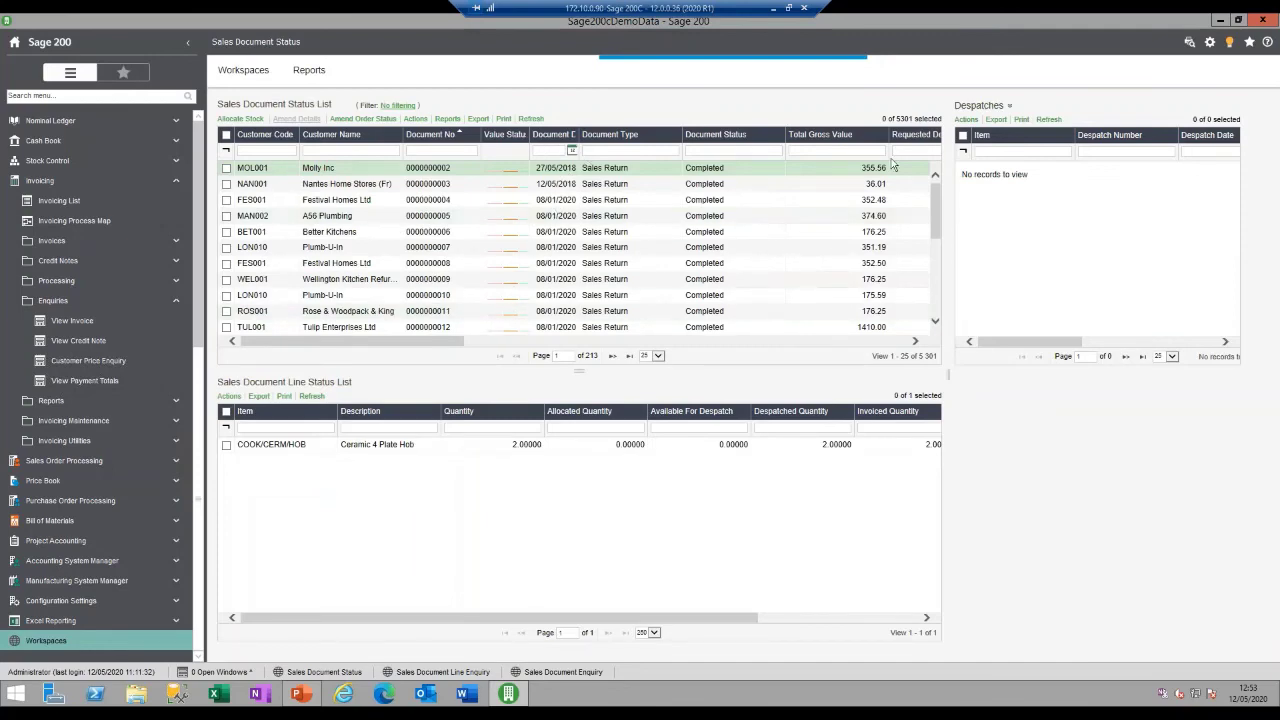
Close and restart Sage 200c Professional, then open the Sales Document Status workspace under Sales Order Processing
left_click(1262, 20)
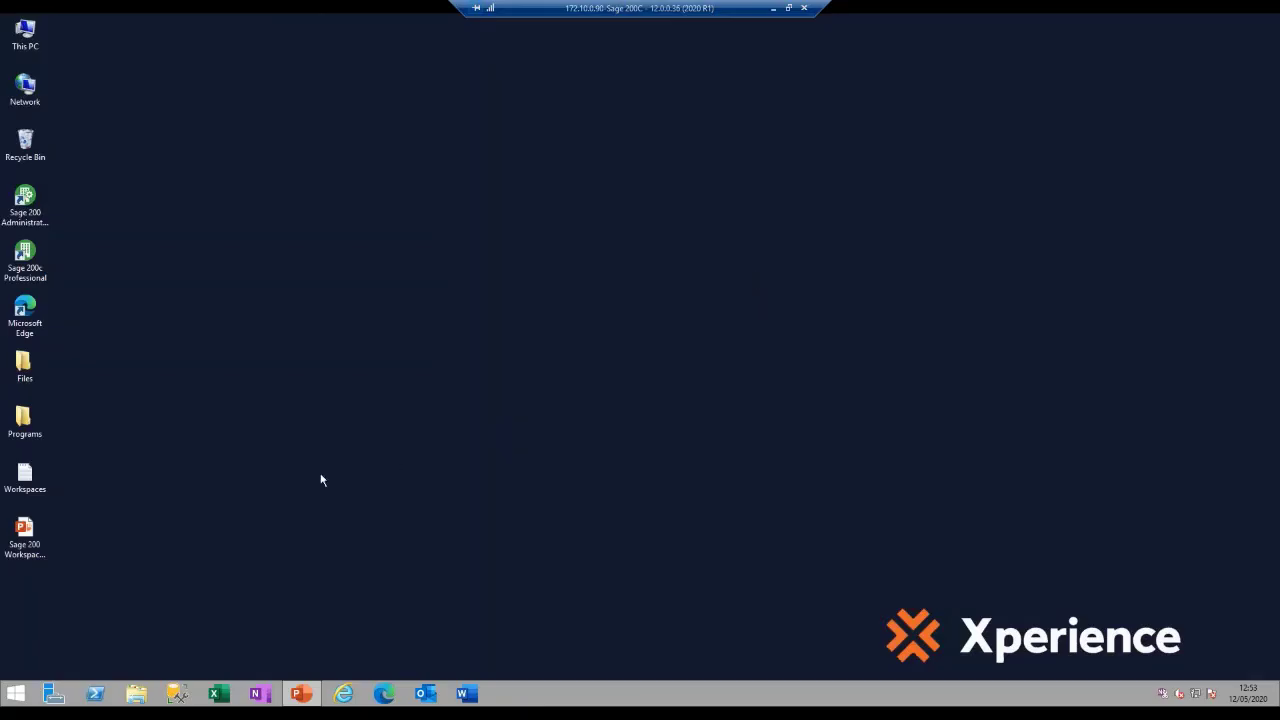
double_click(33, 258)
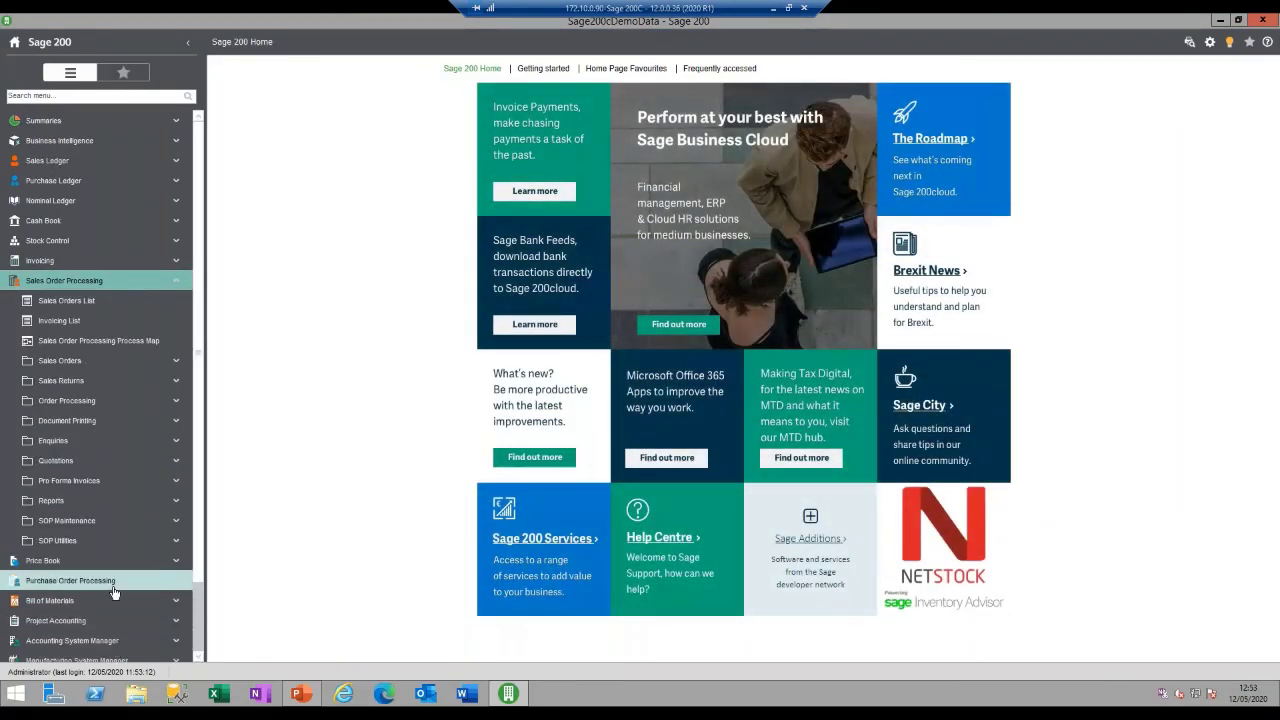
scroll(132, 610, "down", 2)
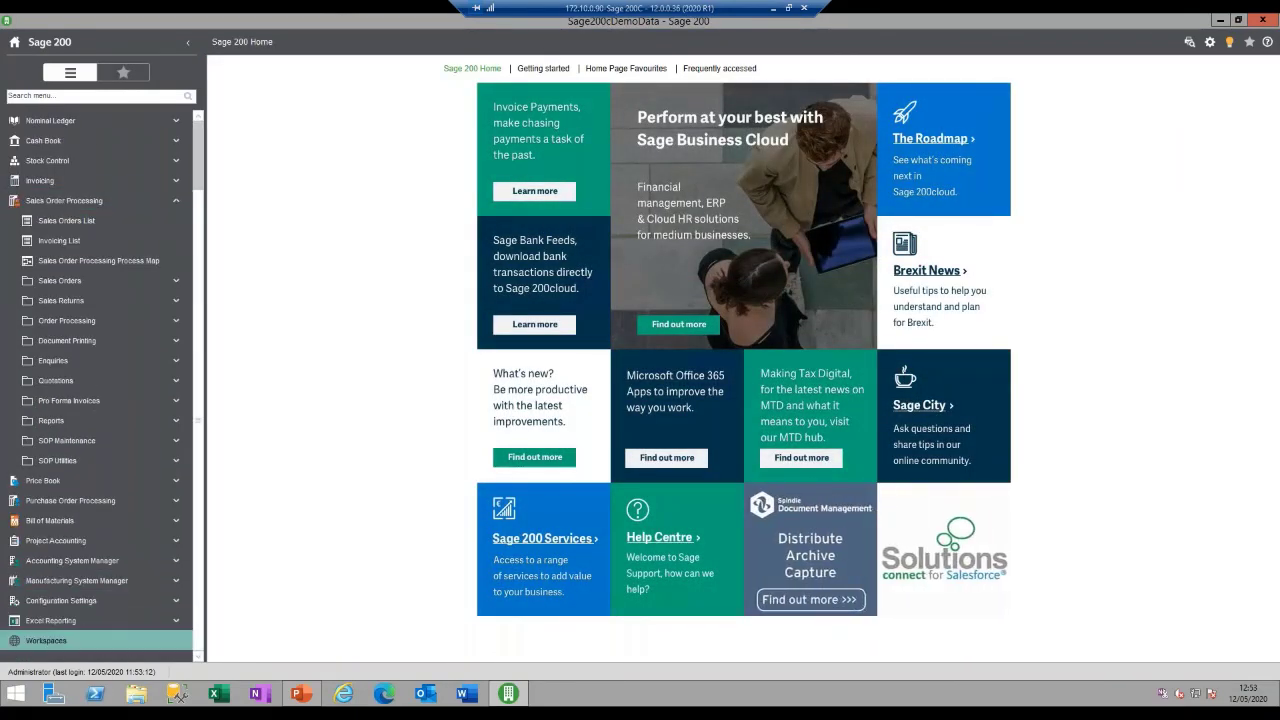
left_click(115, 642)
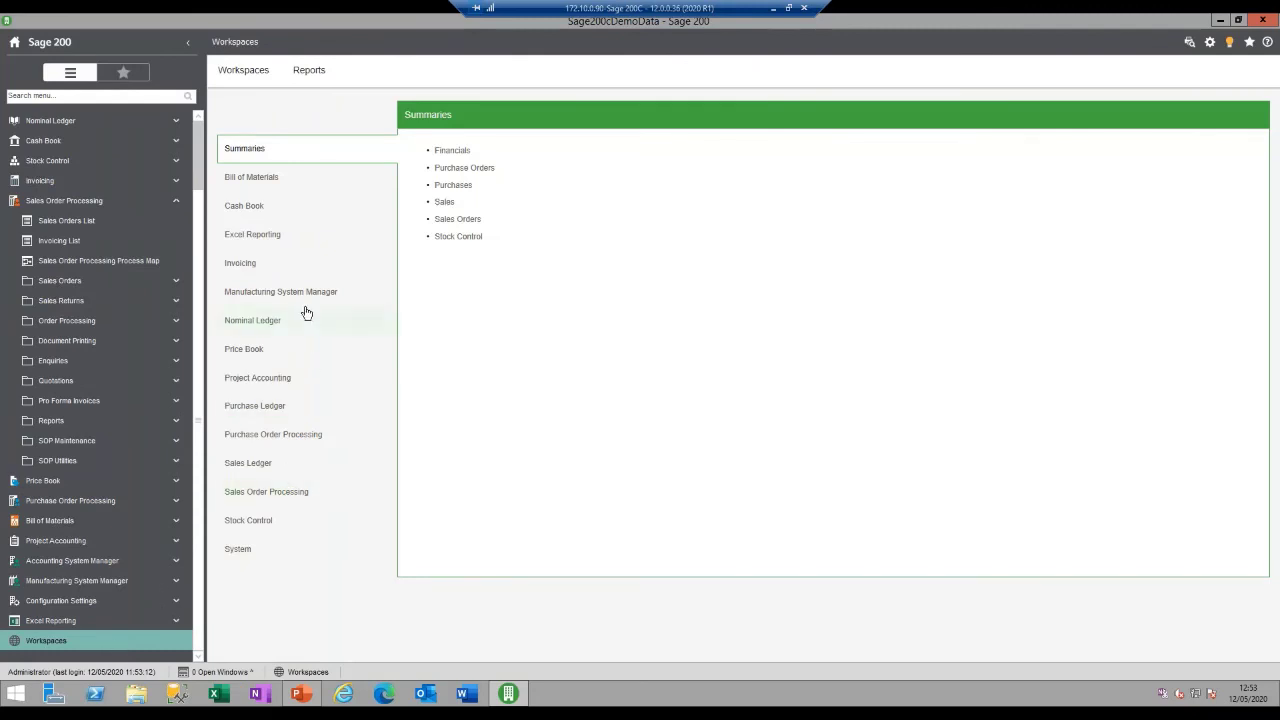
left_click(288, 494)
left_click(484, 317)
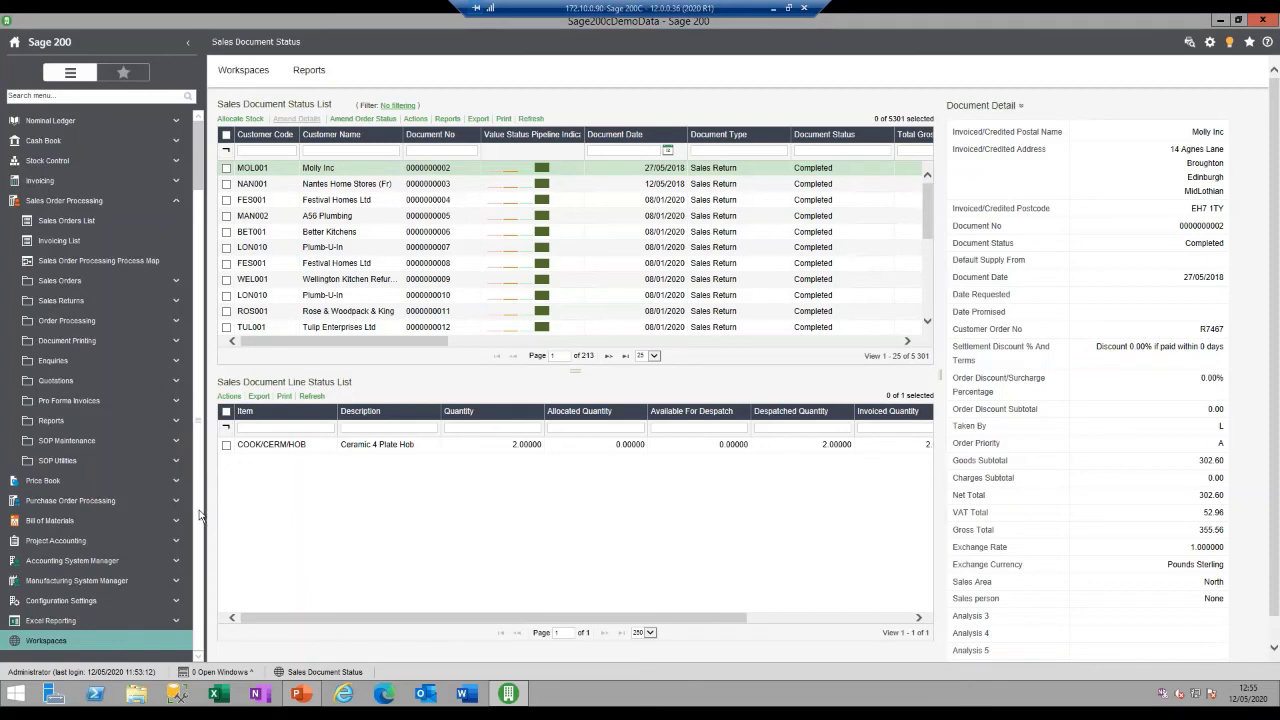
Display the application's settings and tools options
left_click(1210, 43)
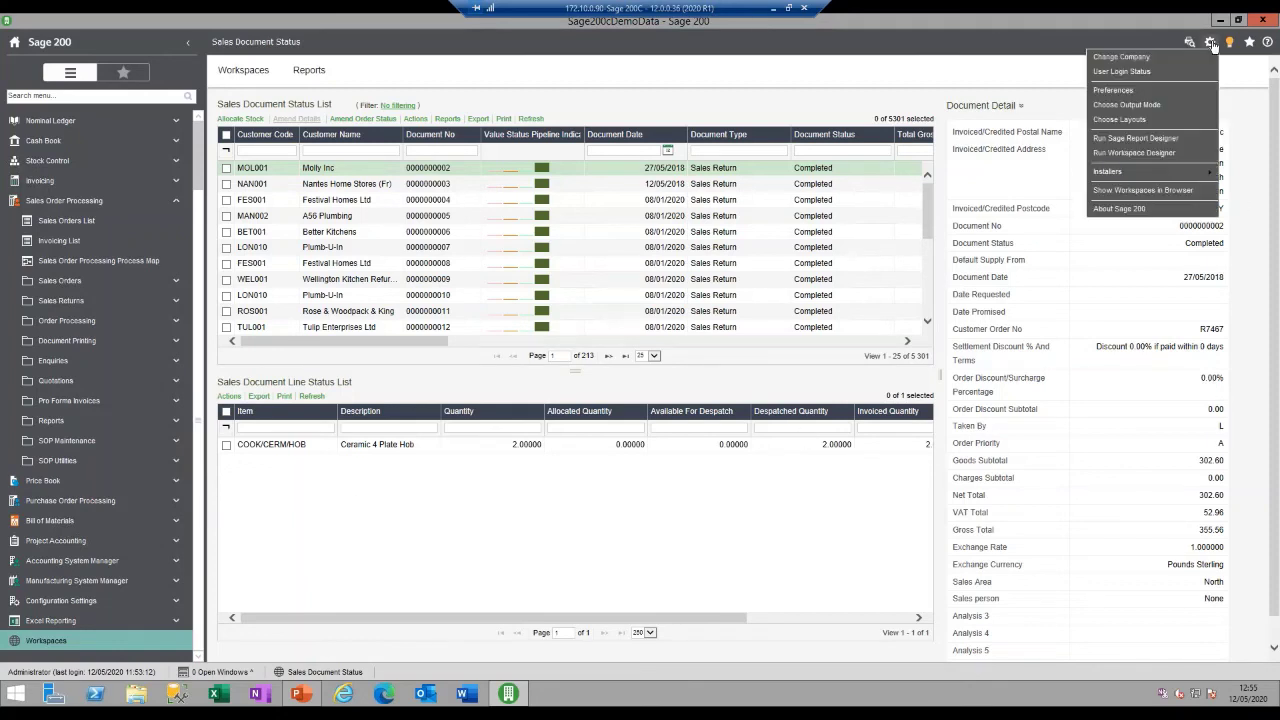